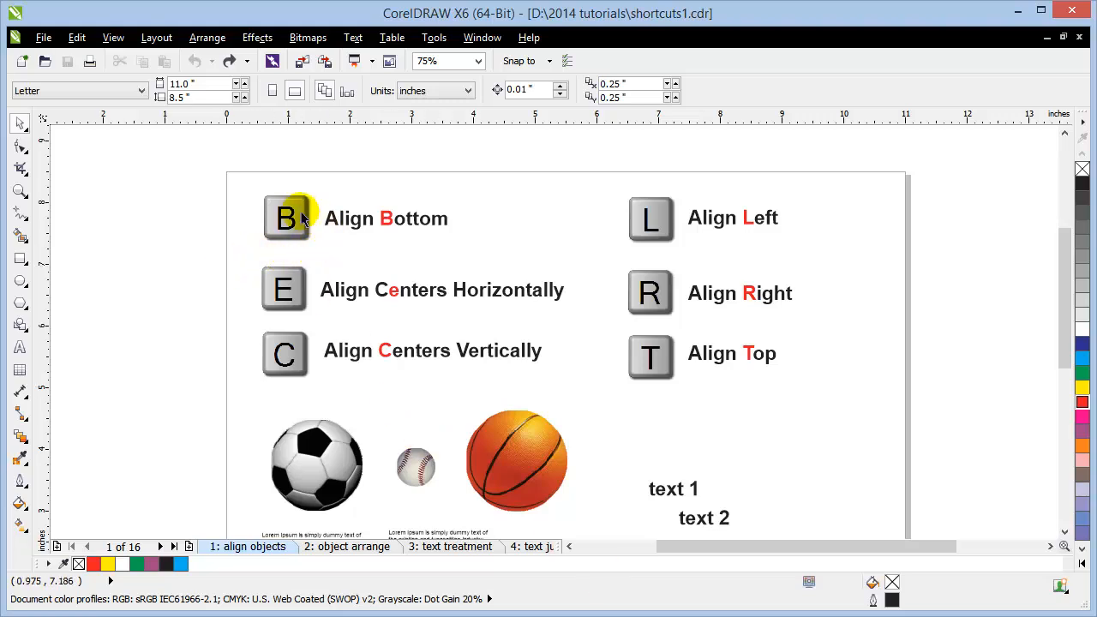
# Step: Move the 'text 1' and 'text 2' labels up and right, leaving 'text 2' indented below
pyautogui.moveTo(172, 168); pyautogui.dragTo(197, 212)
pyautogui.moveTo(286, 220); pyautogui.dragTo(281, 213)
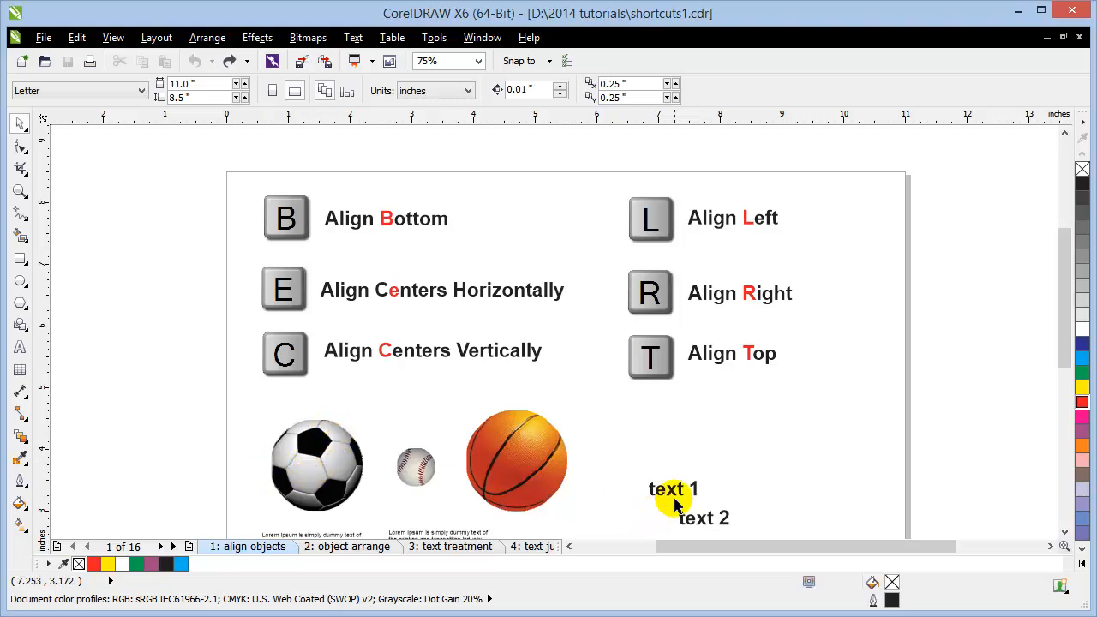
pyautogui.moveTo(677, 494); pyautogui.dragTo(730, 427)
pyautogui.moveTo(692, 523); pyautogui.dragTo(742, 464)
pyautogui.click(981, 455)
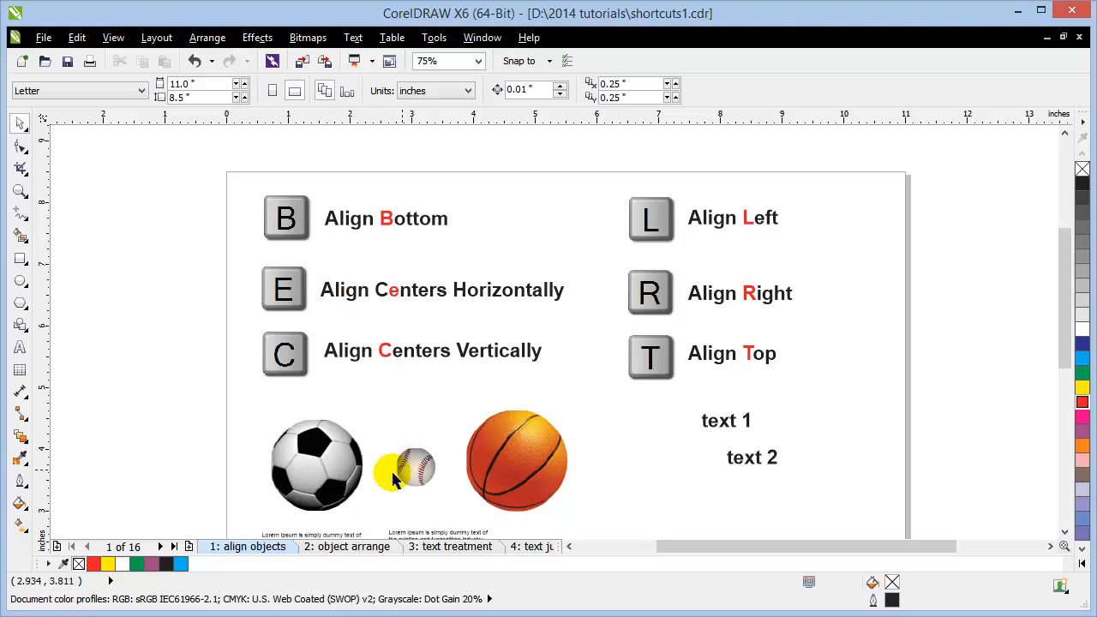
# Step: Reposition the balls: soccer ball up-left, baseball down-left, basketball slightly higher
pyautogui.moveTo(358, 467); pyautogui.dragTo(339, 433)
pyautogui.moveTo(418, 460); pyautogui.dragTo(397, 487)
pyautogui.moveTo(530, 457); pyautogui.dragTo(531, 424)
# Step: Select all three balls, align their centres with E, then undo the alignment
pyautogui.click(299, 444)
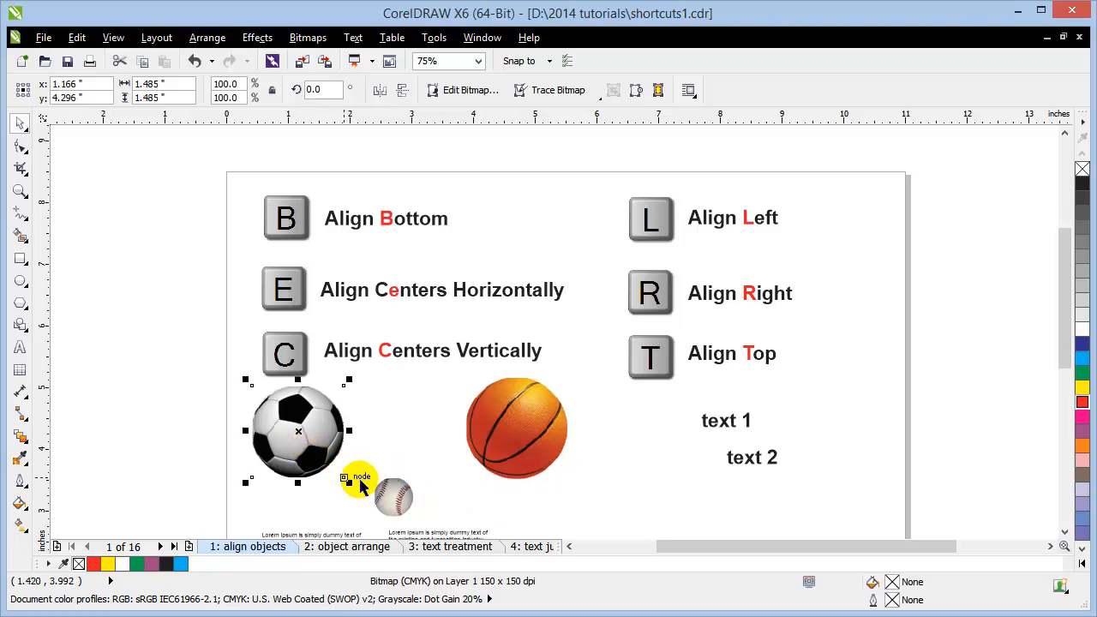
pyautogui.keyDown('shift'); pyautogui.click(405, 505); pyautogui.keyUp('shift')
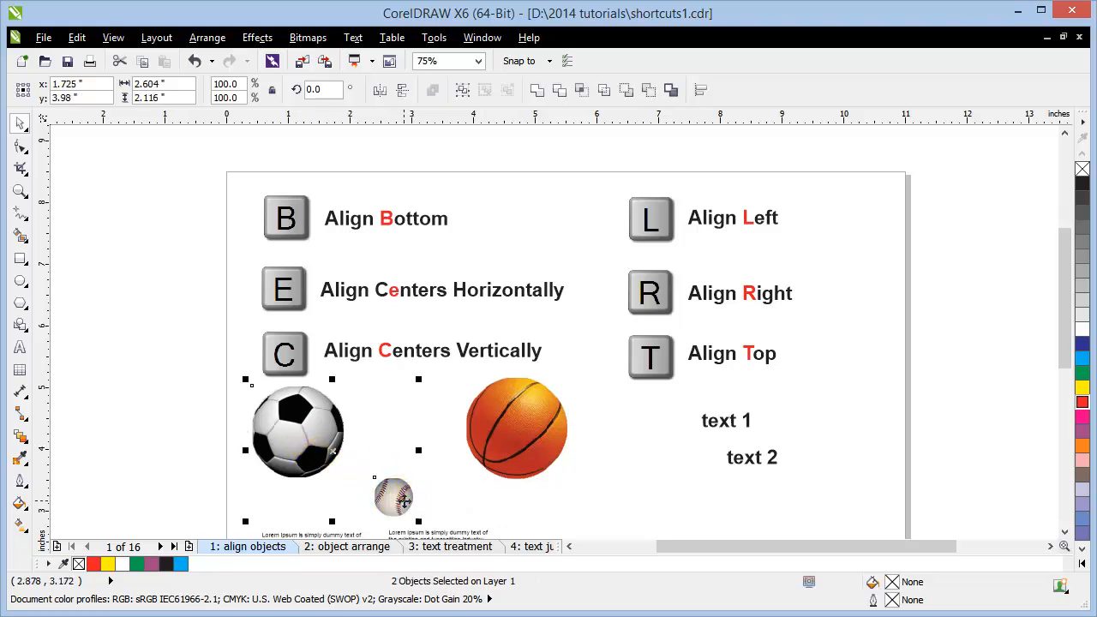
pyautogui.keyDown('shift'); pyautogui.click(505, 446); pyautogui.keyUp('shift')
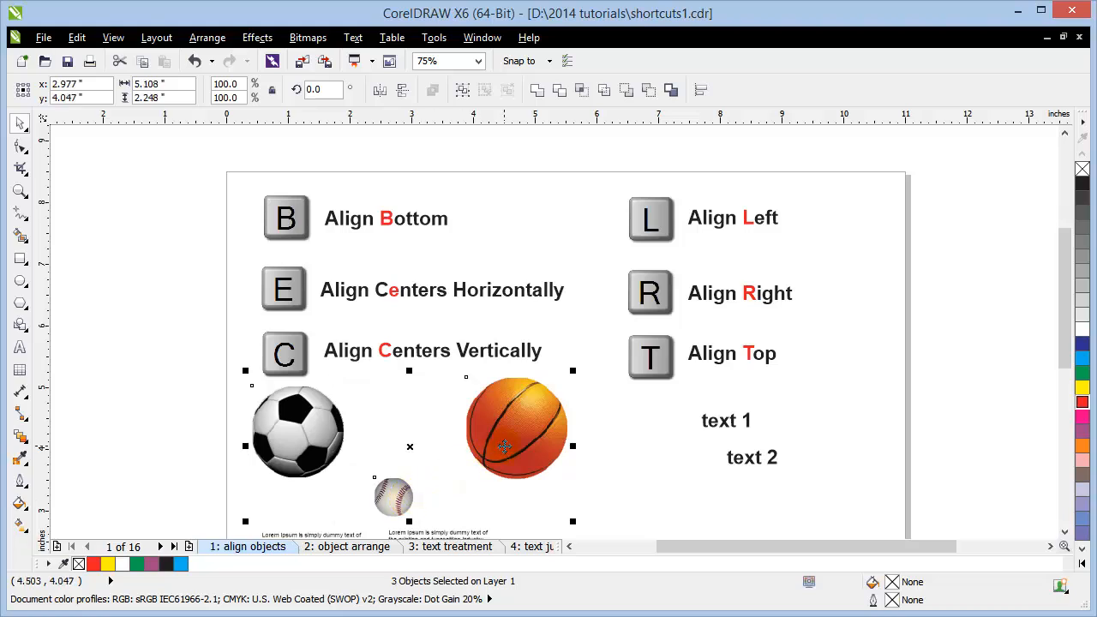
pyautogui.press('e')
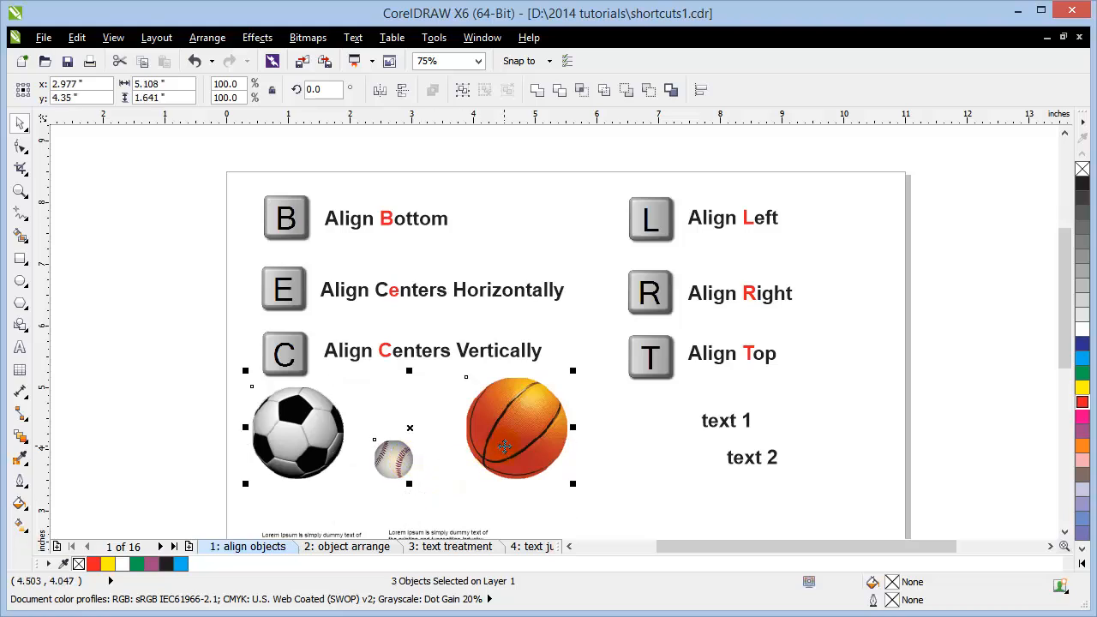
pyautogui.click(153, 424)
pyautogui.hotkey('ctrl', 'z')
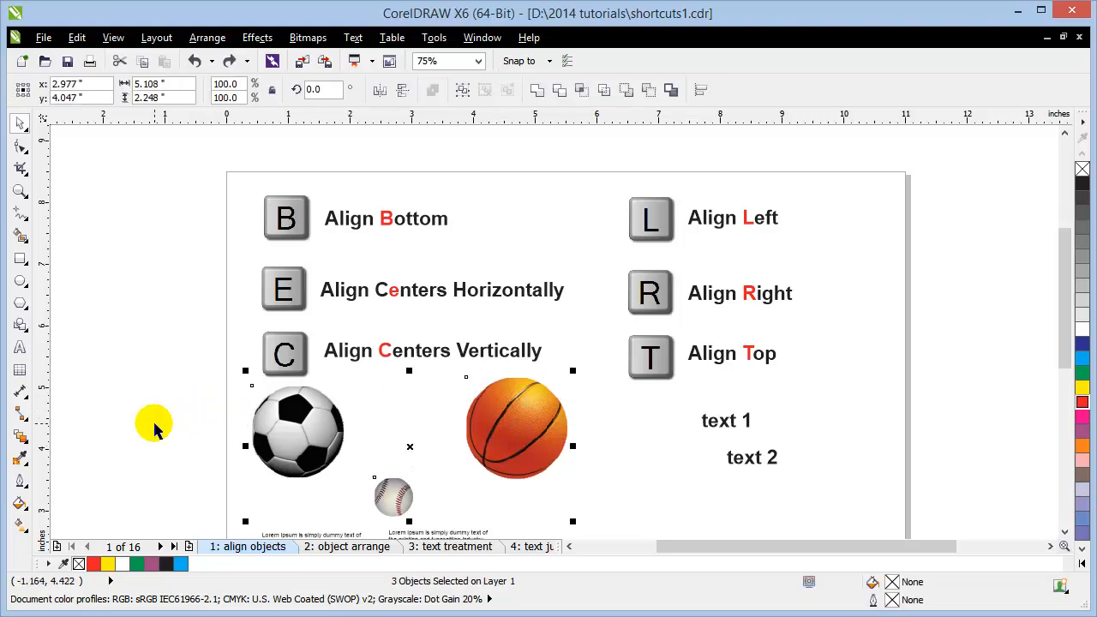
pyautogui.click(154, 428)
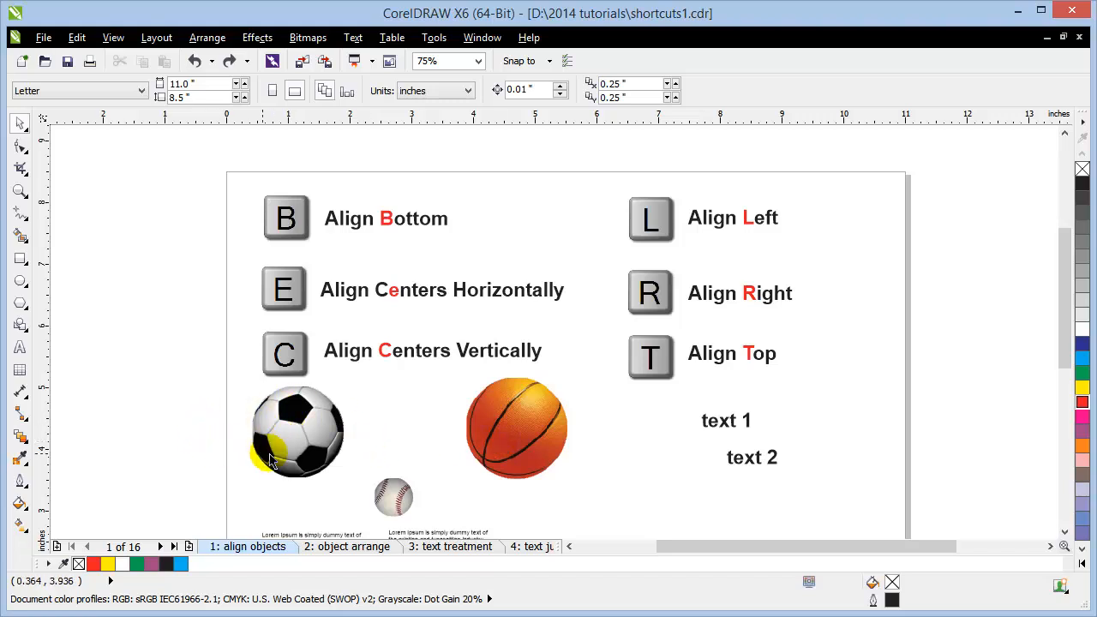
# Step: Move the soccer ball left, then select all three balls and bottom-align them with B
pyautogui.moveTo(283, 457); pyautogui.dragTo(230, 456)
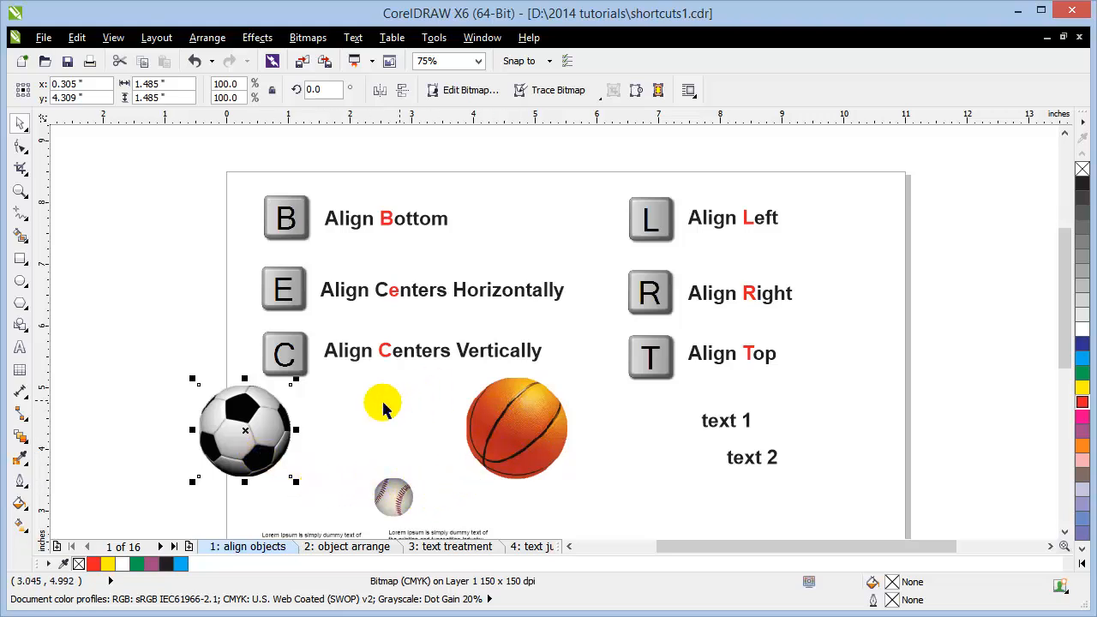
pyautogui.keyDown('shift'); pyautogui.click(547, 410); pyautogui.keyUp('shift')
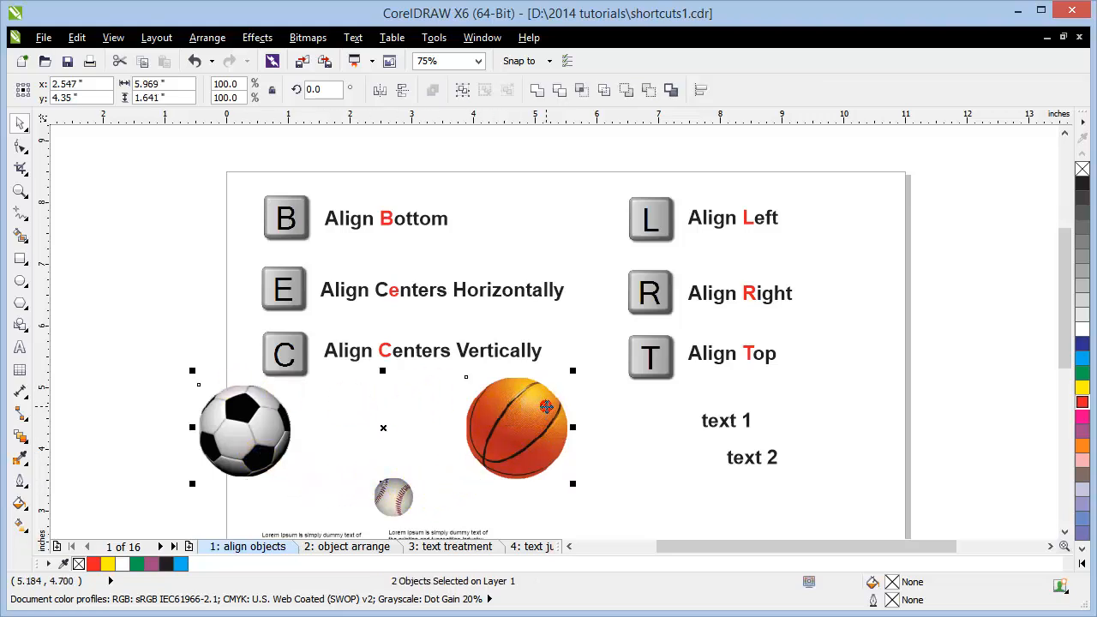
pyautogui.keyDown('shift'); pyautogui.click(397, 513); pyautogui.keyUp('shift')
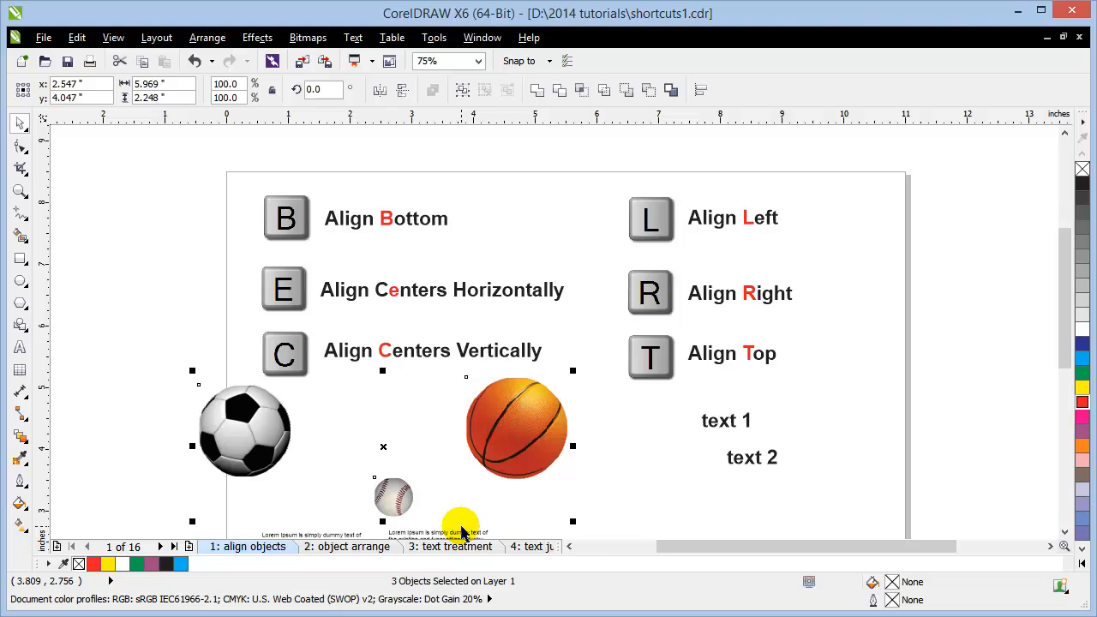
pyautogui.press('b')
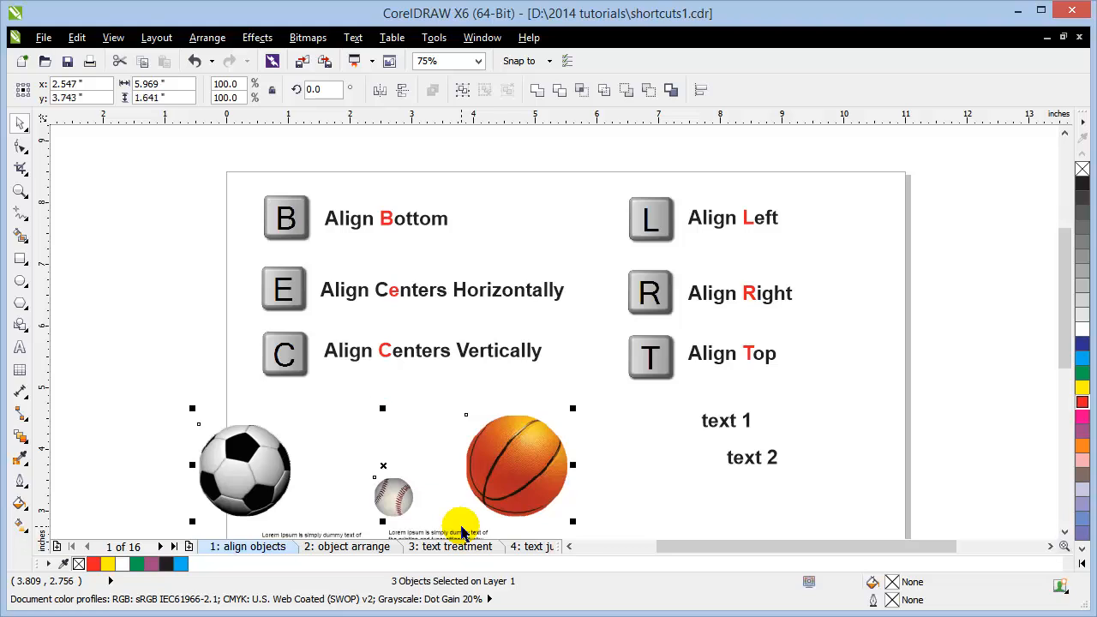
pyautogui.click(160, 364)
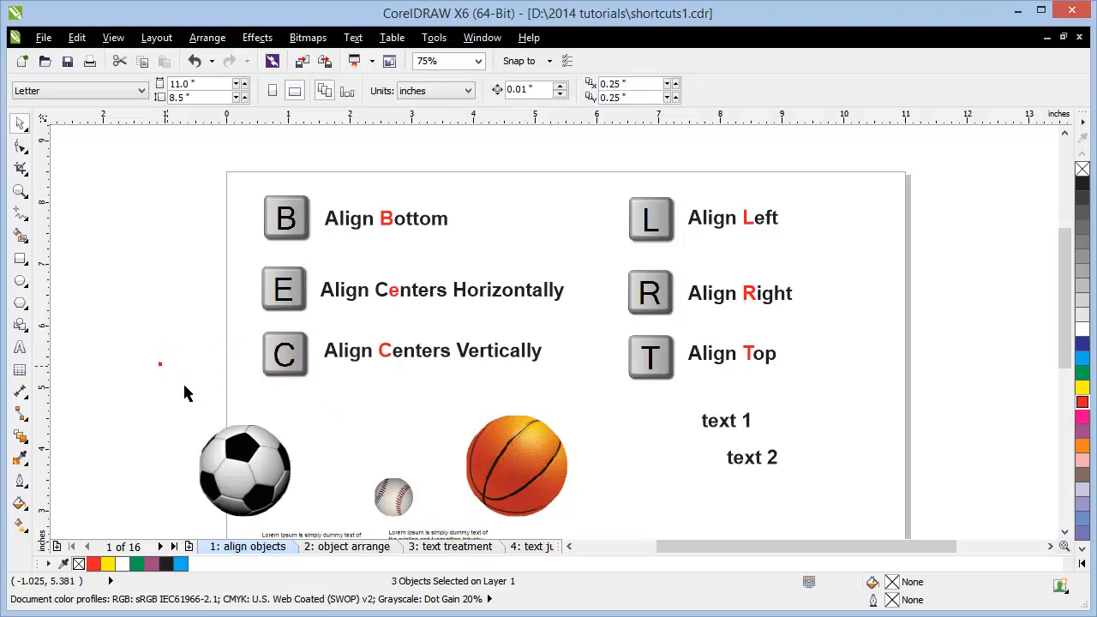
# Step: Scatter the balls again: raise the baseball, shift the soccer ball right, move the basketball up-left
pyautogui.moveTo(398, 511); pyautogui.dragTo(368, 441)
pyautogui.moveTo(244, 469); pyautogui.dragTo(290, 470)
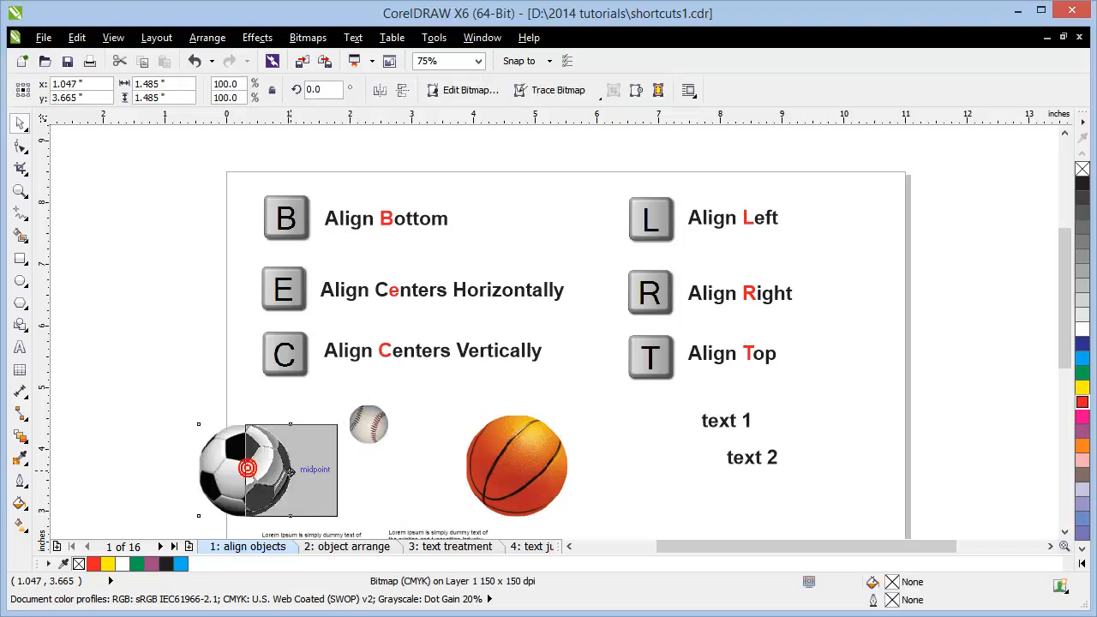
pyautogui.click(467, 449)
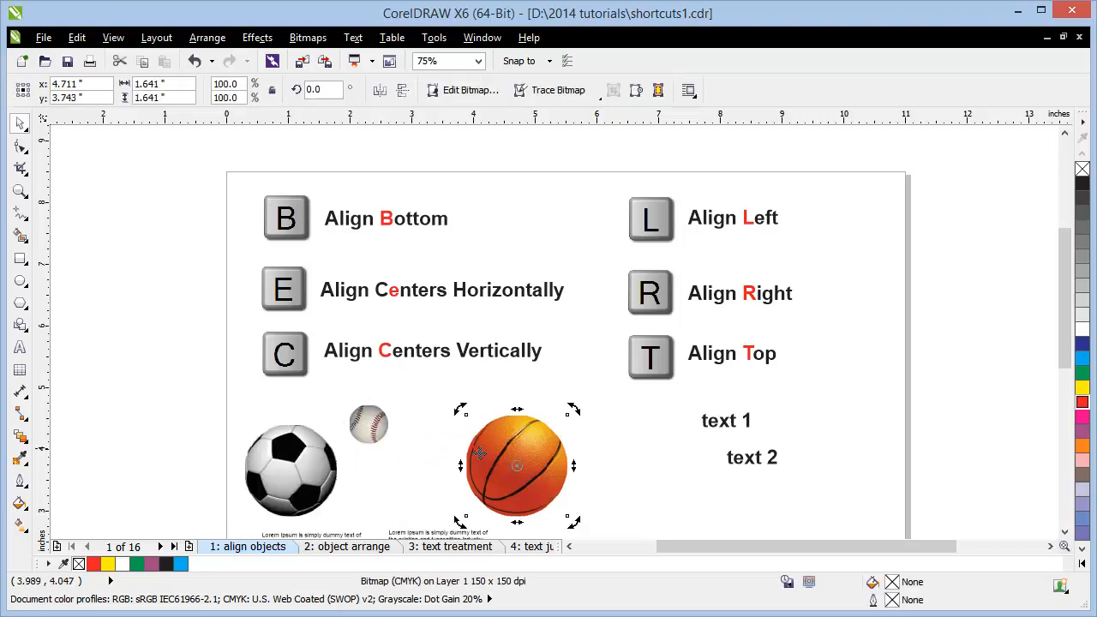
pyautogui.moveTo(471, 446); pyautogui.dragTo(434, 420)
pyautogui.click(123, 403)
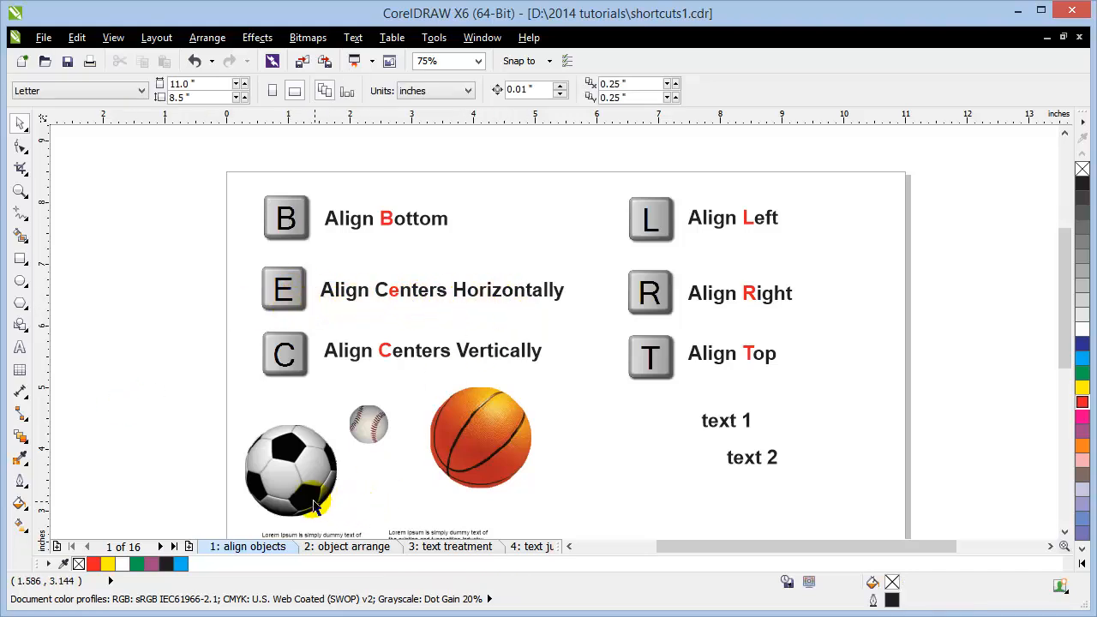
# Step: Align the soccer ball, baseball and basketball centres horizontally with E, checking against a temporary guideline
pyautogui.moveTo(318, 502); pyautogui.dragTo(295, 496)
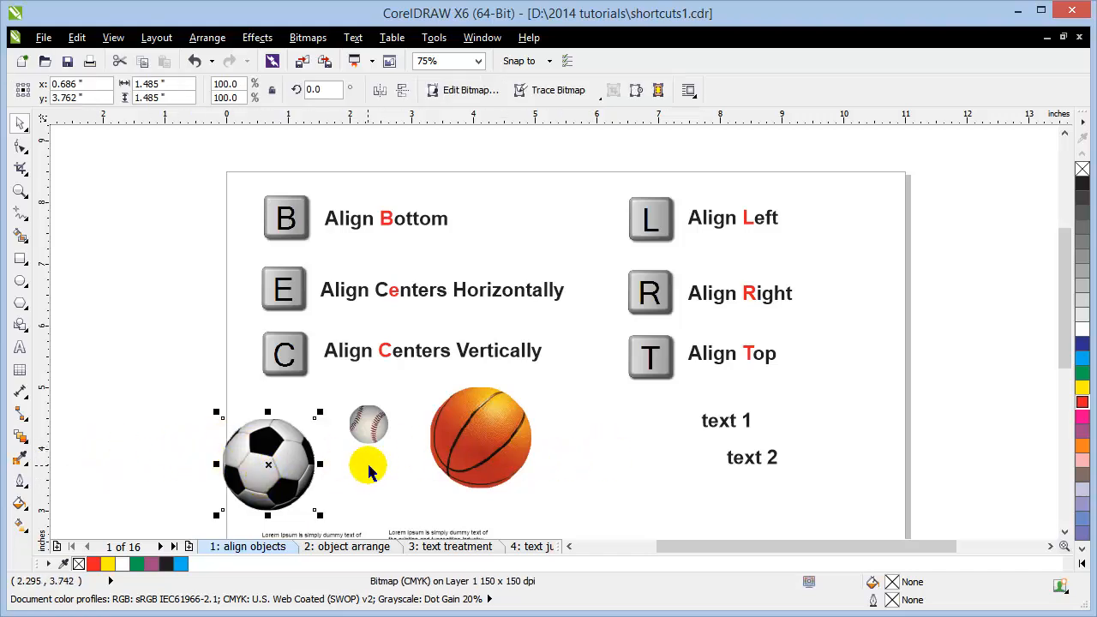
pyautogui.keyDown('shift'); pyautogui.click(364, 429); pyautogui.keyUp('shift')
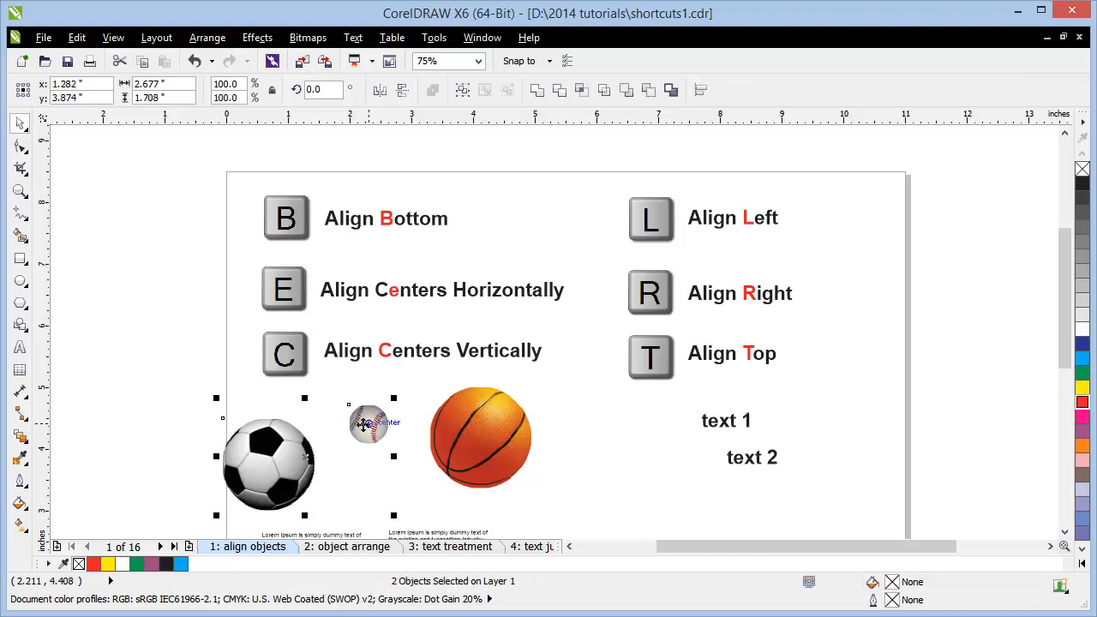
pyautogui.keyDown('shift'); pyautogui.click(476, 452); pyautogui.keyUp('shift')
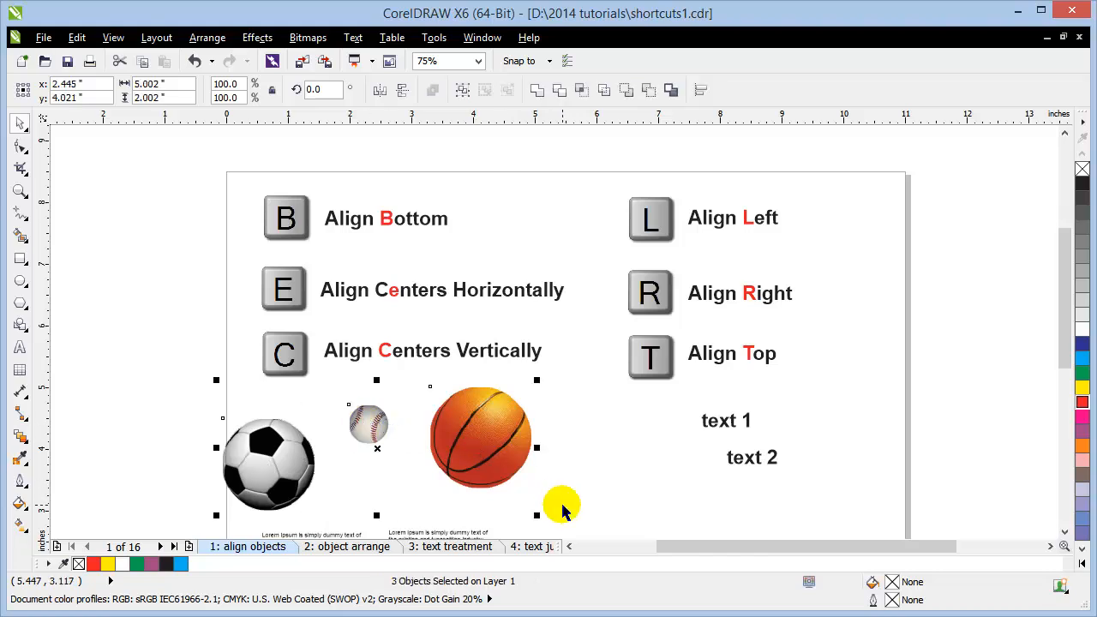
pyautogui.press('e')
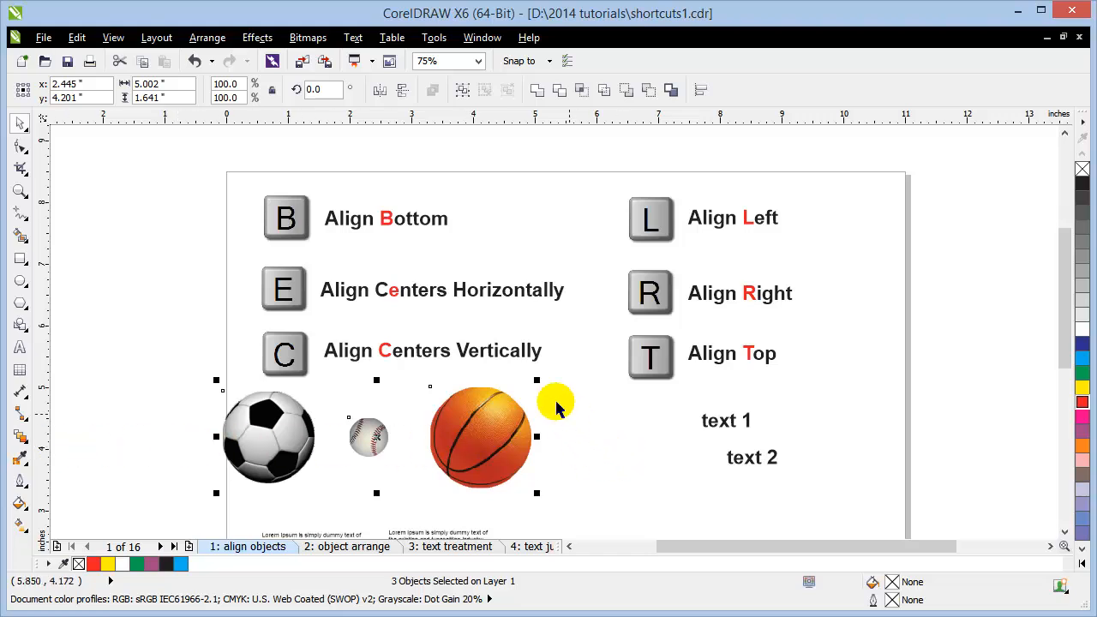
pyautogui.moveTo(392, 116); pyautogui.dragTo(366, 92)
pyautogui.click(151, 296)
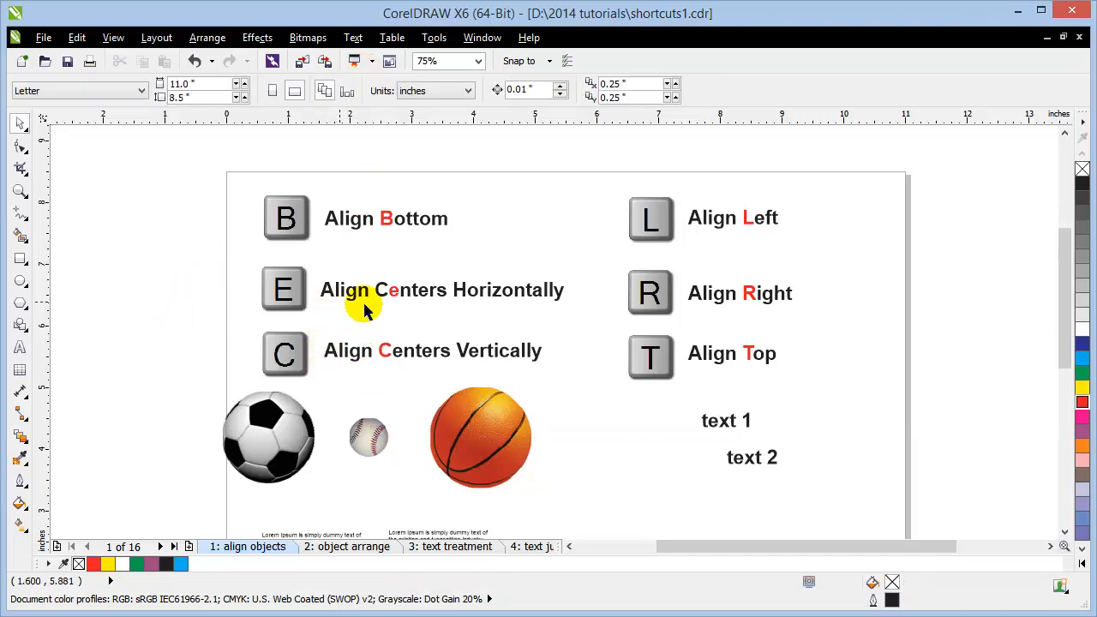
# Step: Move the soccer ball, baseball and basketball off the page to its left
pyautogui.moveTo(437, 363); pyautogui.dragTo(445, 234)
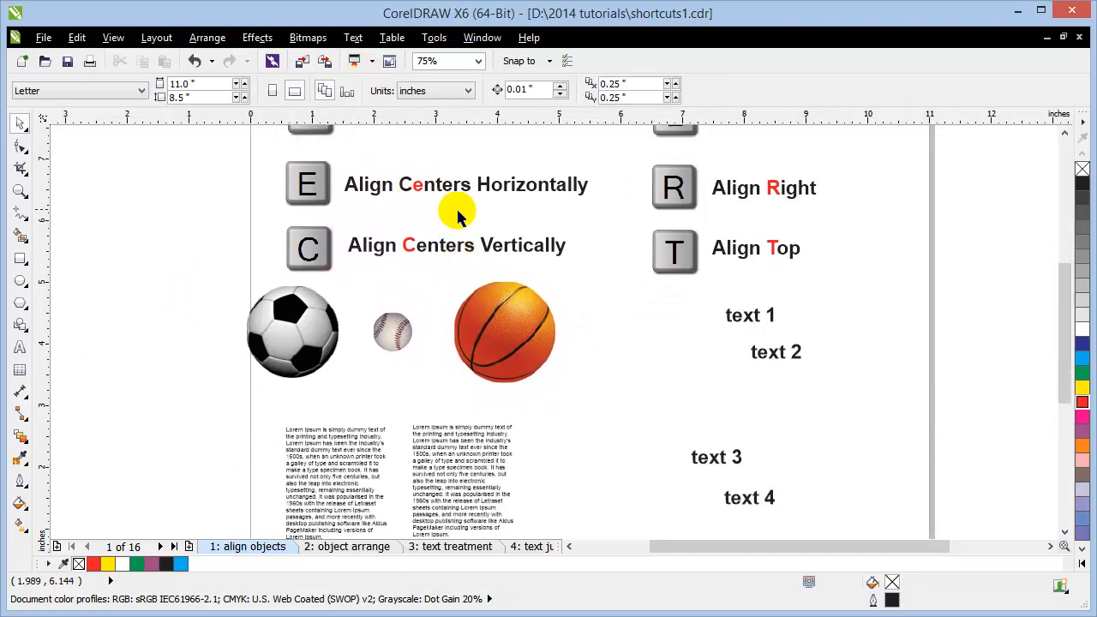
pyautogui.scroll(-2, 454, 339)
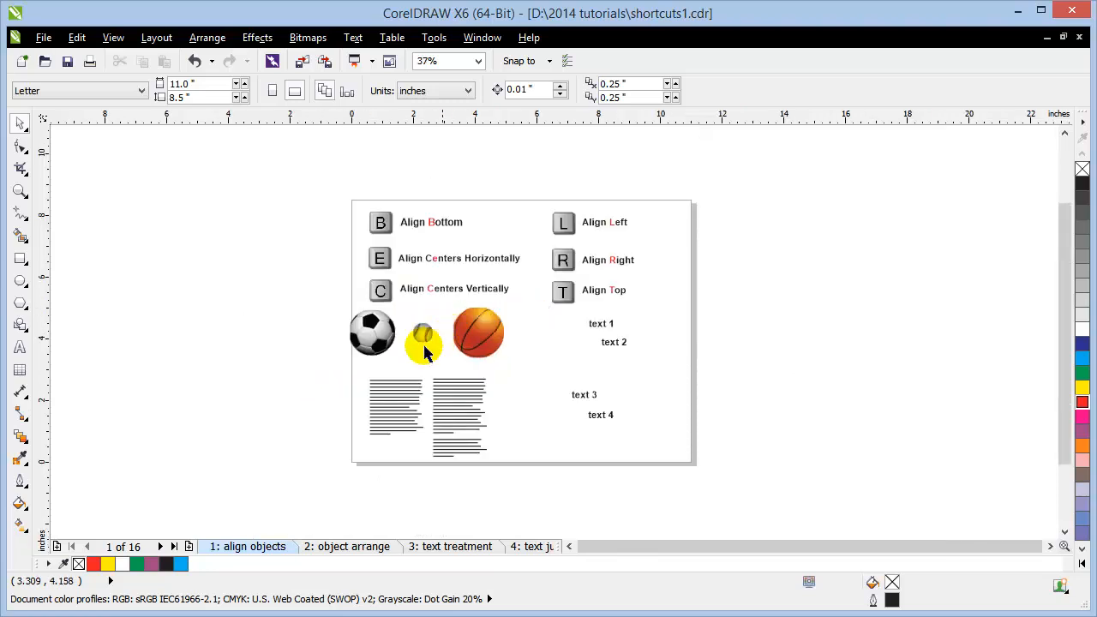
pyautogui.moveTo(365, 339); pyautogui.dragTo(282, 250)
pyautogui.moveTo(426, 337); pyautogui.dragTo(230, 319)
pyautogui.moveTo(503, 328); pyautogui.dragTo(283, 375)
pyautogui.click(118, 306)
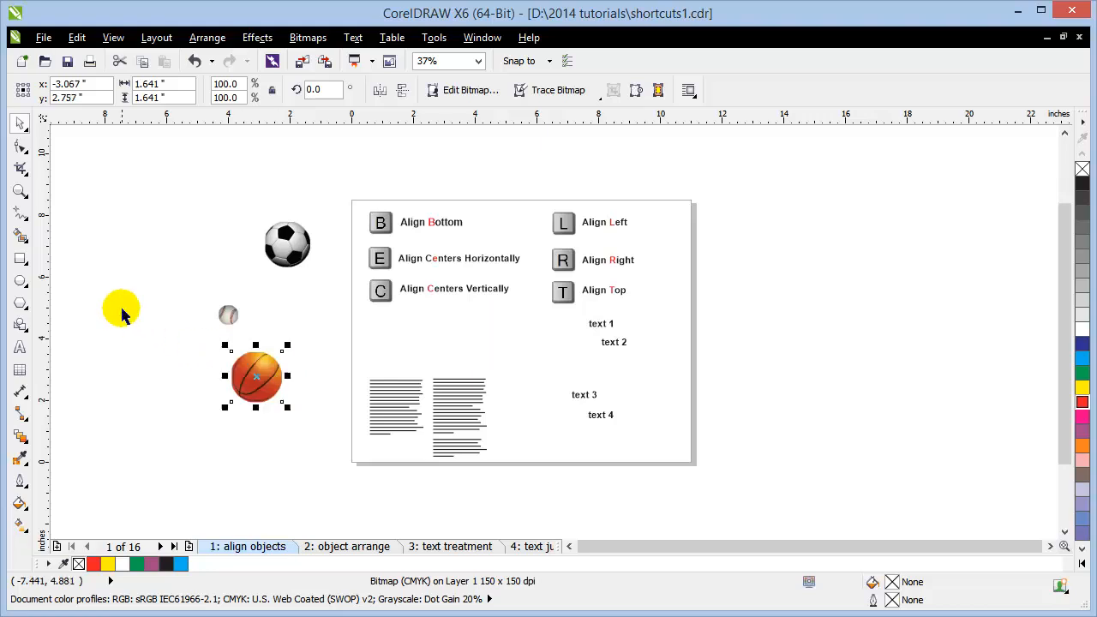
# Step: Zoom in on the off-page balls and right-align all three with R
pyautogui.click(20, 190)
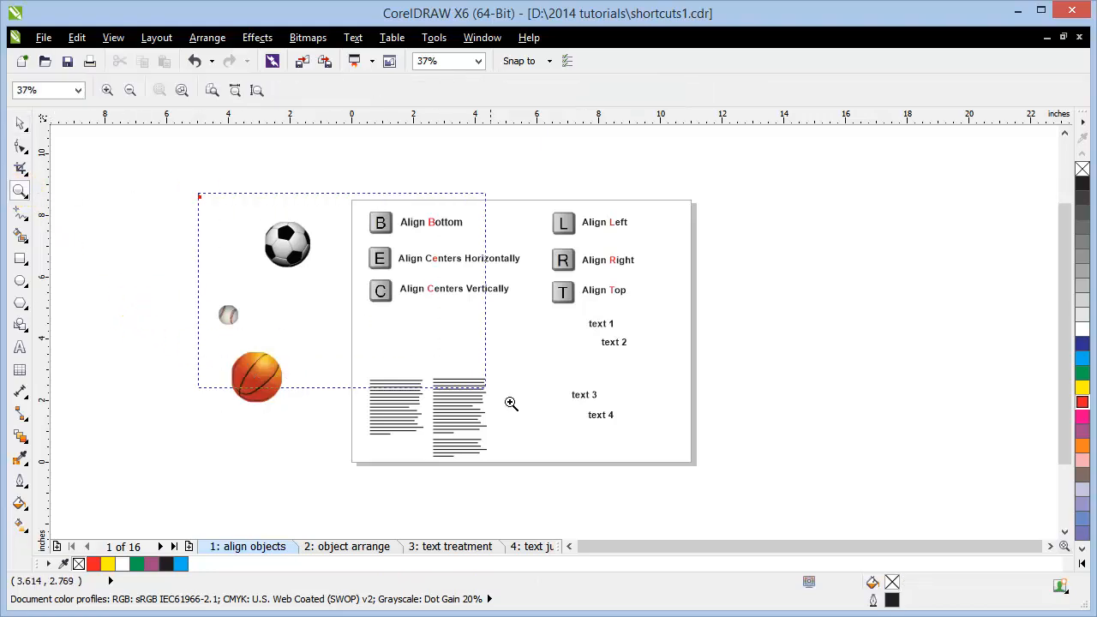
pyautogui.moveTo(511, 403); pyautogui.dragTo(502, 397)
pyautogui.click(20, 121)
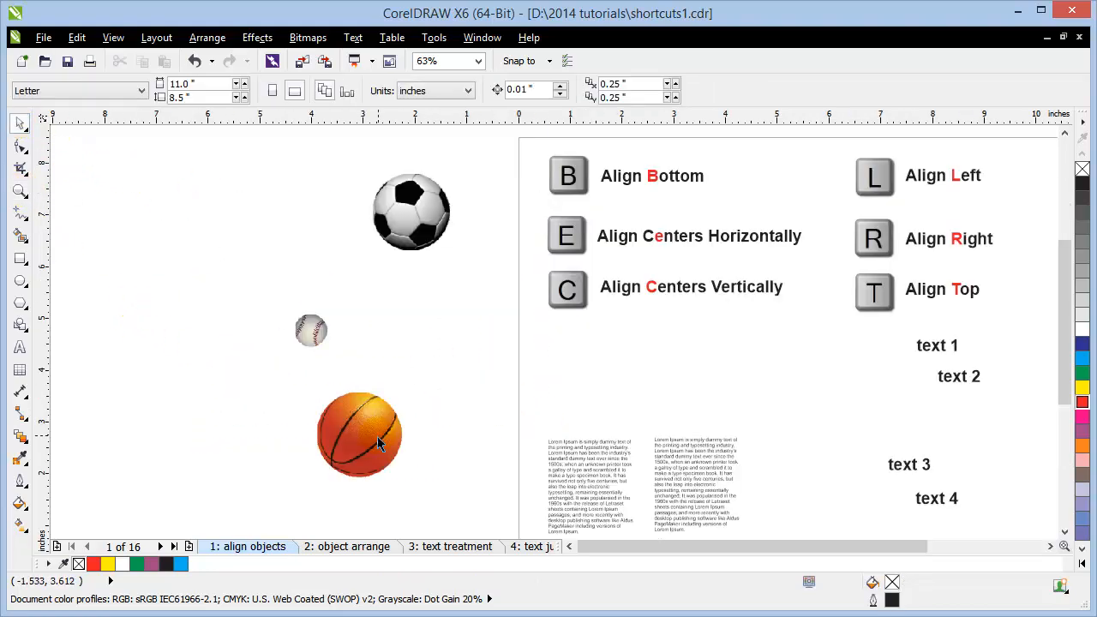
pyautogui.click(379, 443)
pyautogui.keyDown('shift'); pyautogui.click(308, 329); pyautogui.keyUp('shift')
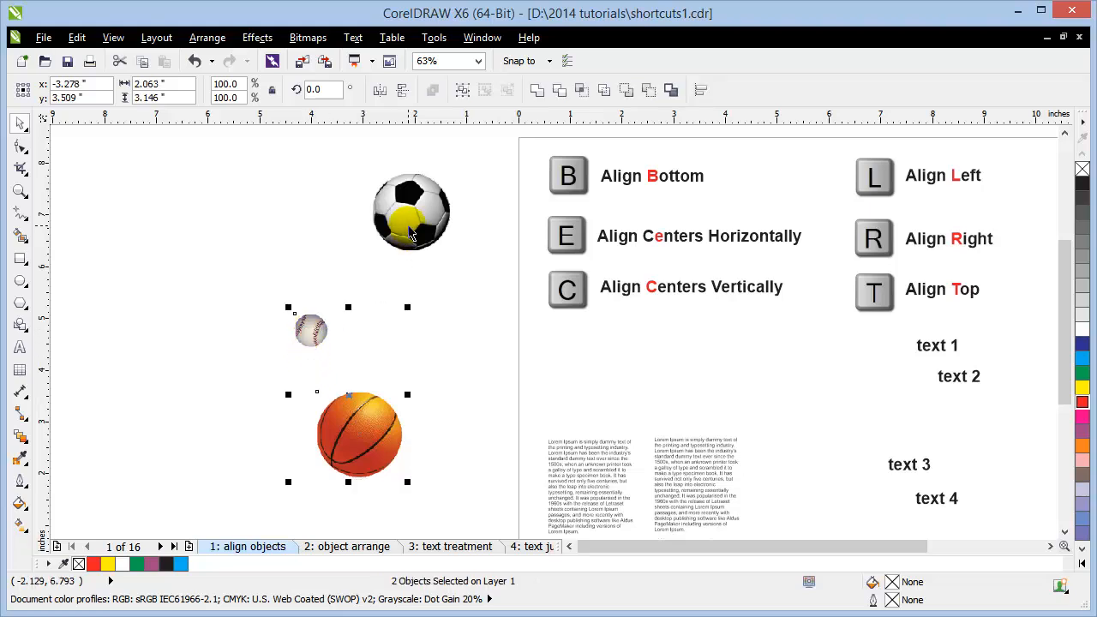
pyautogui.keyDown('shift'); pyautogui.click(412, 235); pyautogui.keyUp('shift')
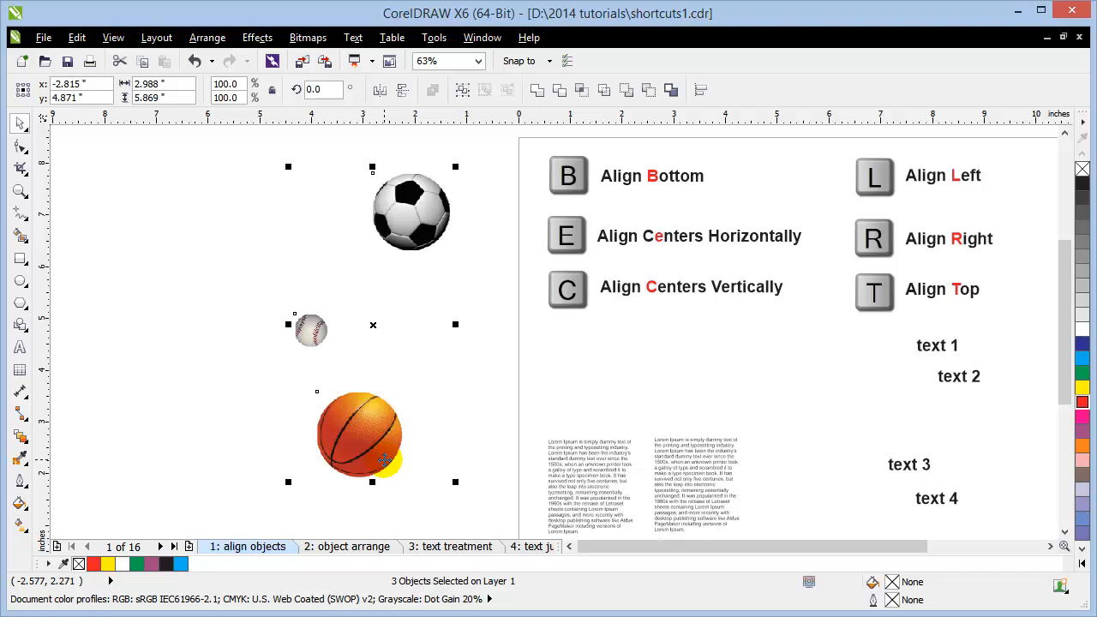
pyautogui.press('r')
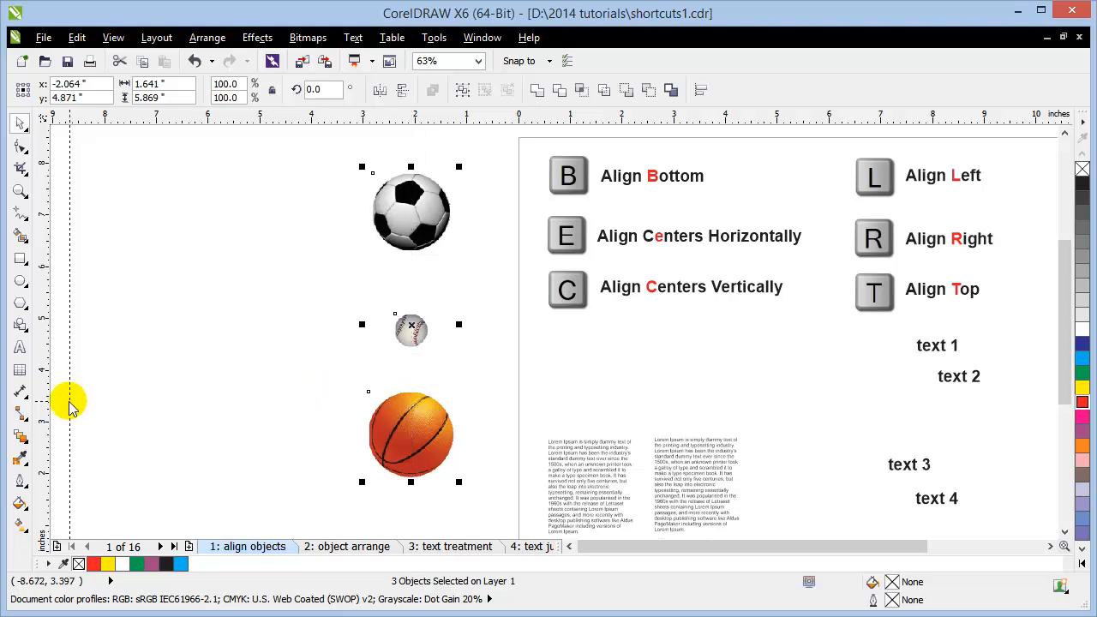
pyautogui.click(207, 364)
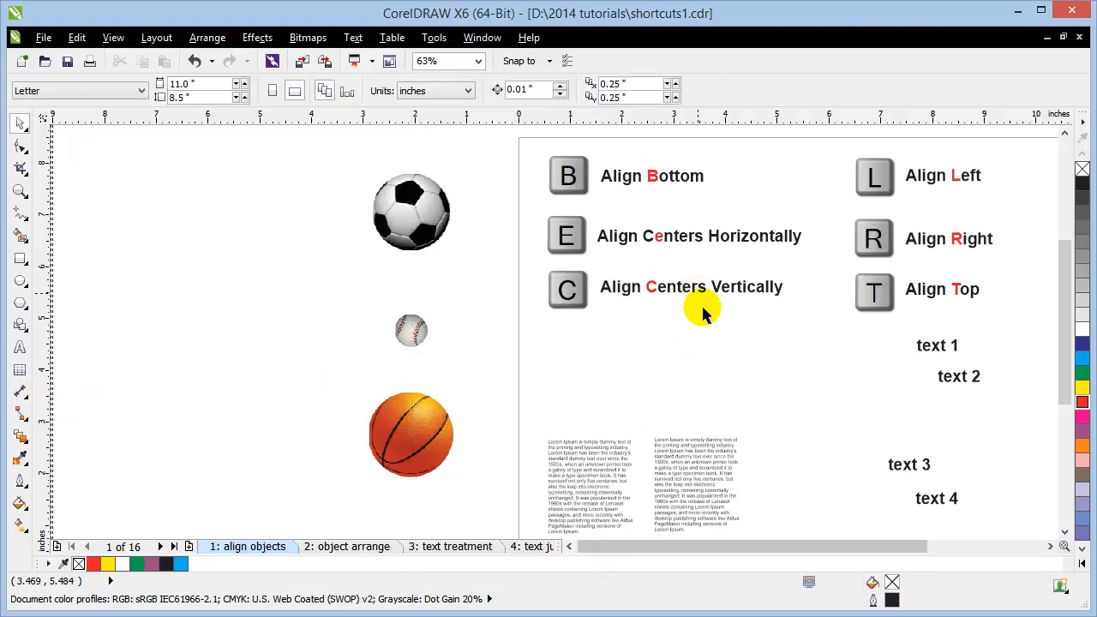
# Step: Scatter the text 2, text 3 and text 4 labels out of line
pyautogui.moveTo(713, 545); pyautogui.dragTo(788, 551)
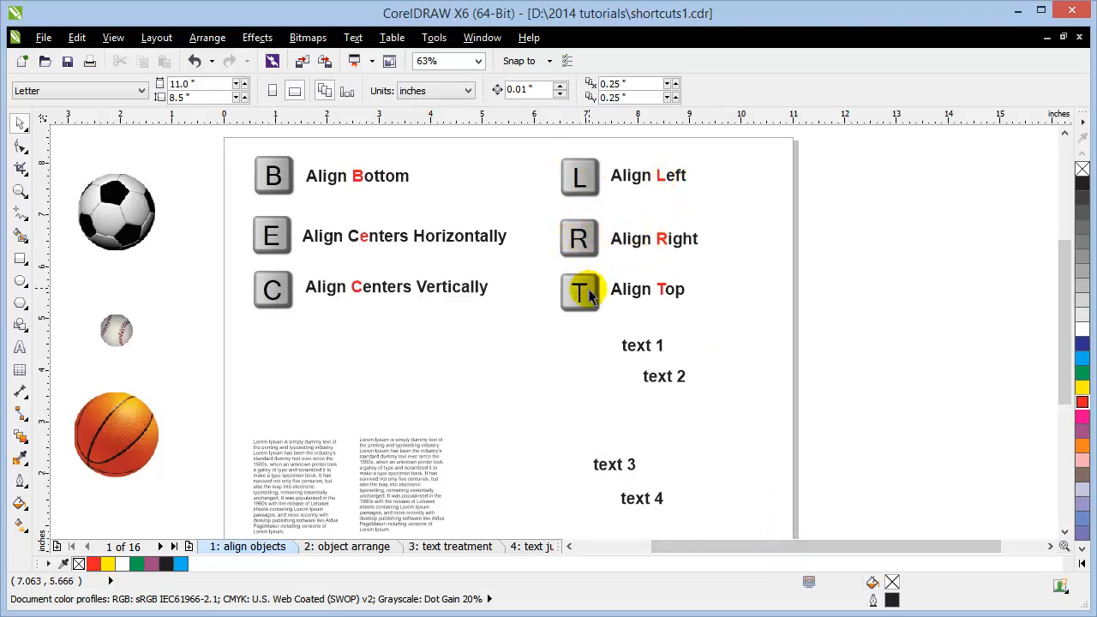
pyautogui.moveTo(612, 470); pyautogui.dragTo(612, 429)
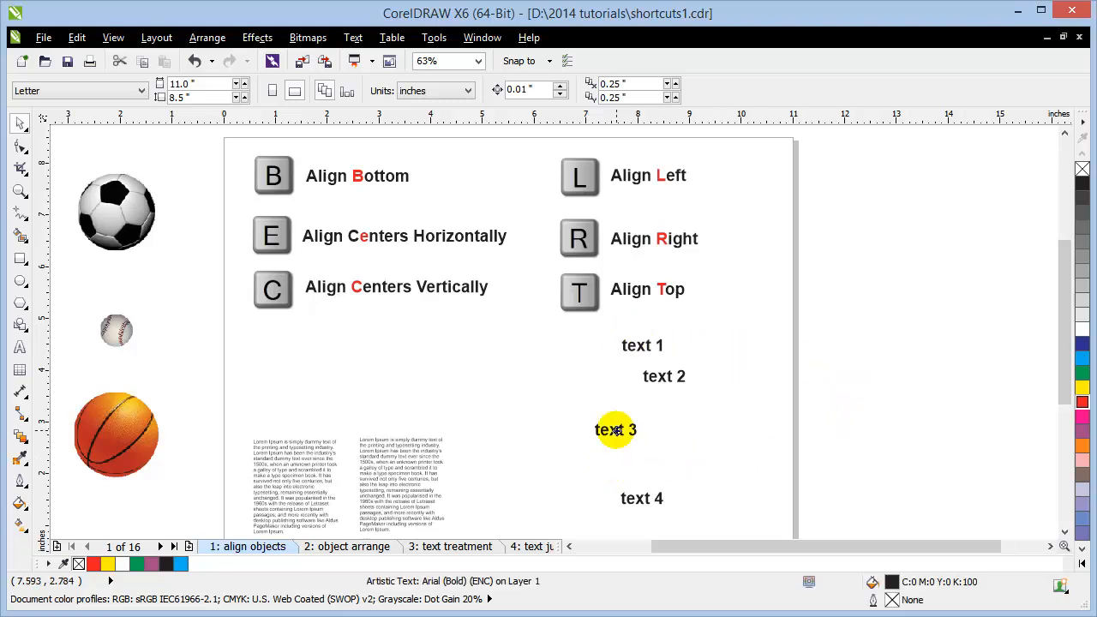
pyautogui.moveTo(641, 497); pyautogui.dragTo(654, 468)
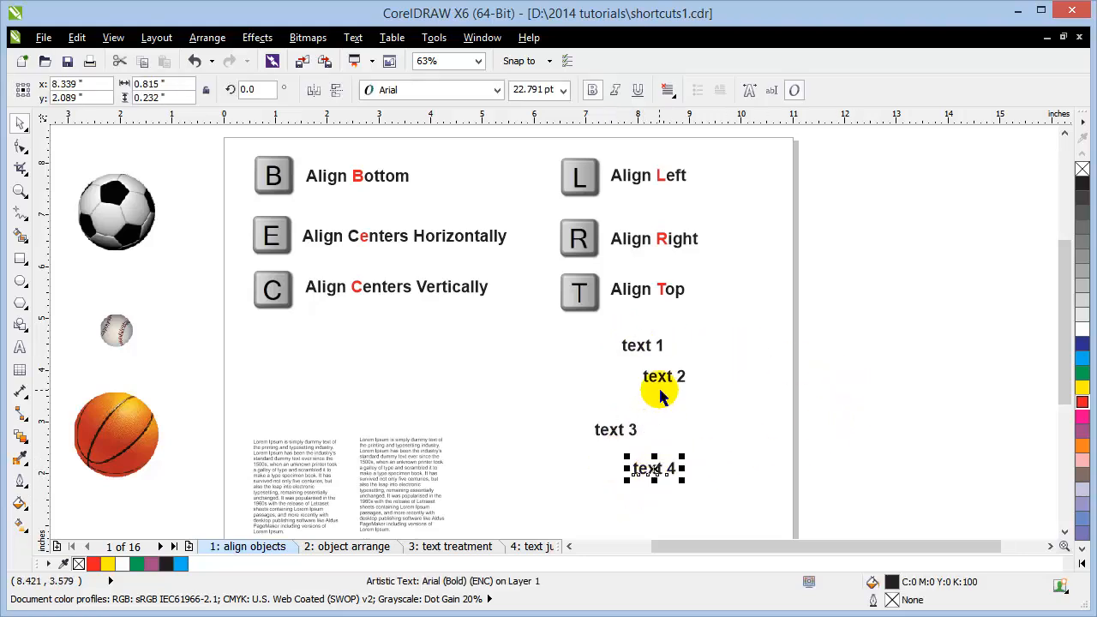
pyautogui.moveTo(664, 377); pyautogui.dragTo(673, 385)
pyautogui.click(887, 386)
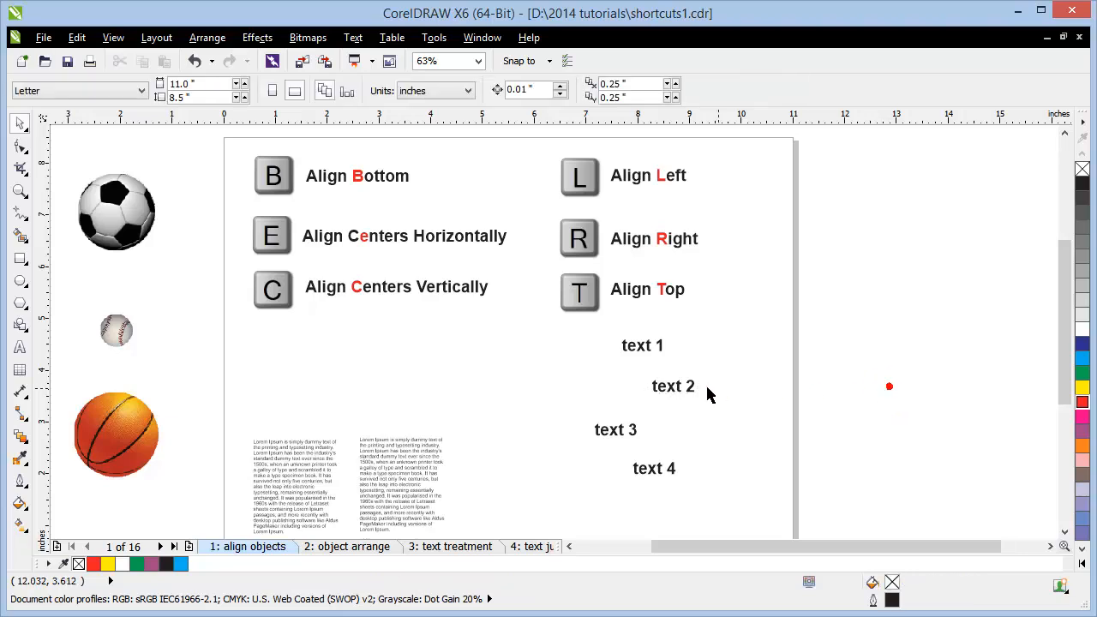
# Step: Select all four text labels and center them vertically with C
pyautogui.click(652, 482)
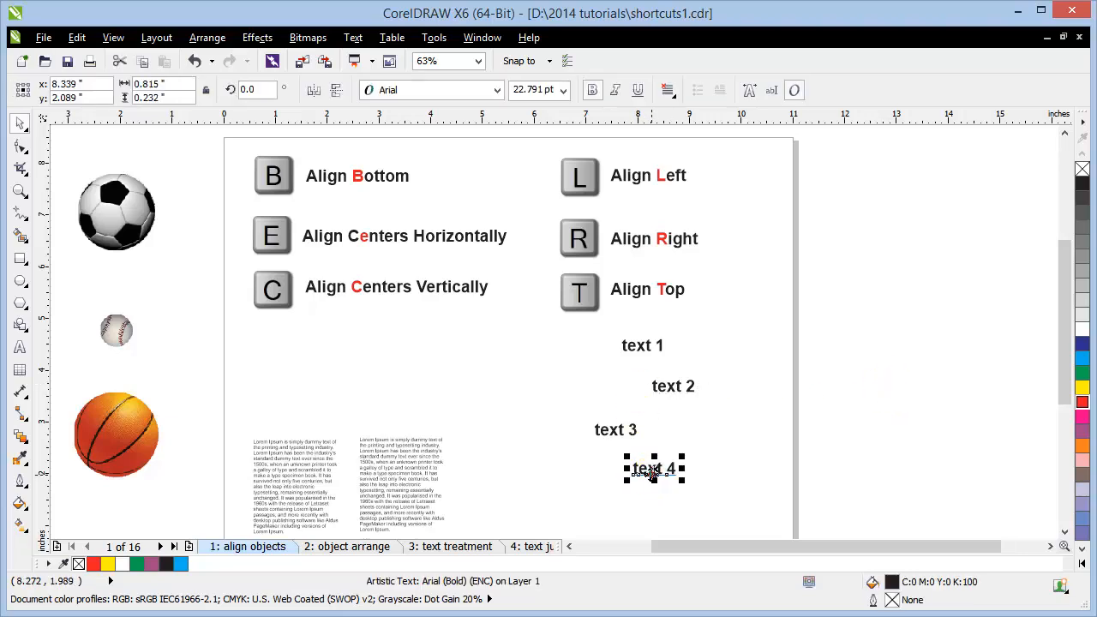
pyautogui.keyDown('shift'); pyautogui.click(610, 435); pyautogui.keyUp('shift')
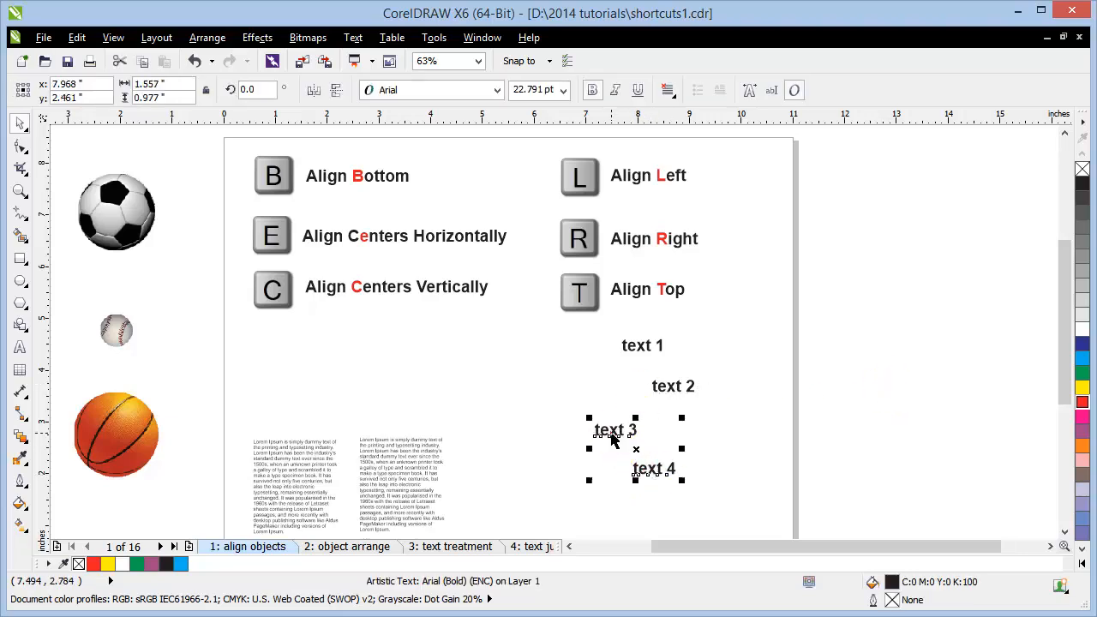
pyautogui.keyDown('shift'); pyautogui.click(658, 389); pyautogui.keyUp('shift')
pyautogui.keyDown('shift'); pyautogui.click(634, 347); pyautogui.keyUp('shift')
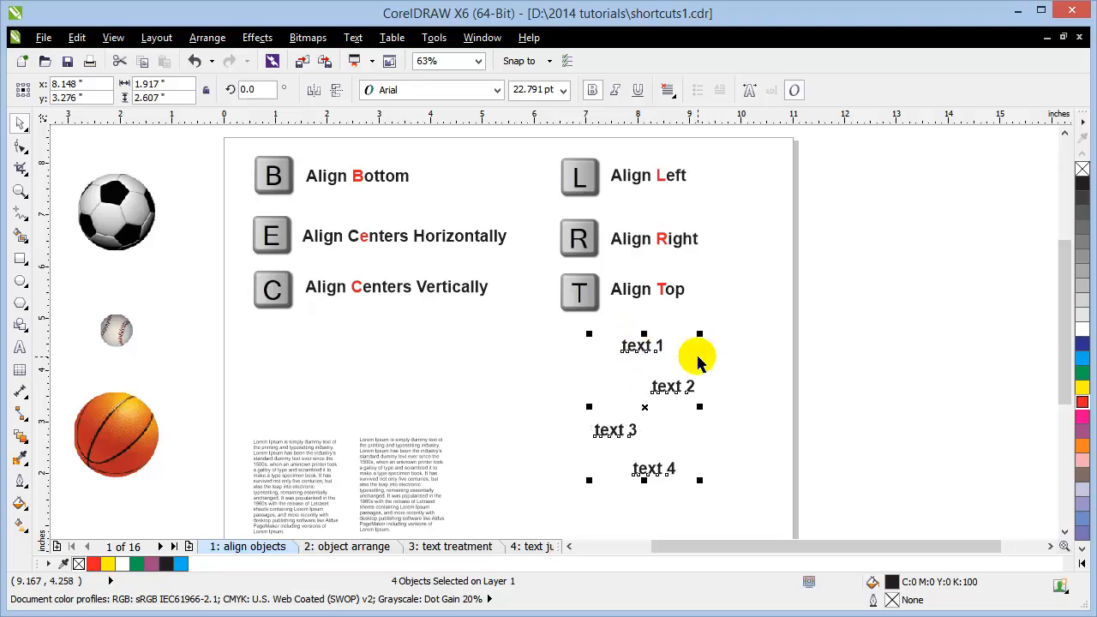
pyautogui.press('c')
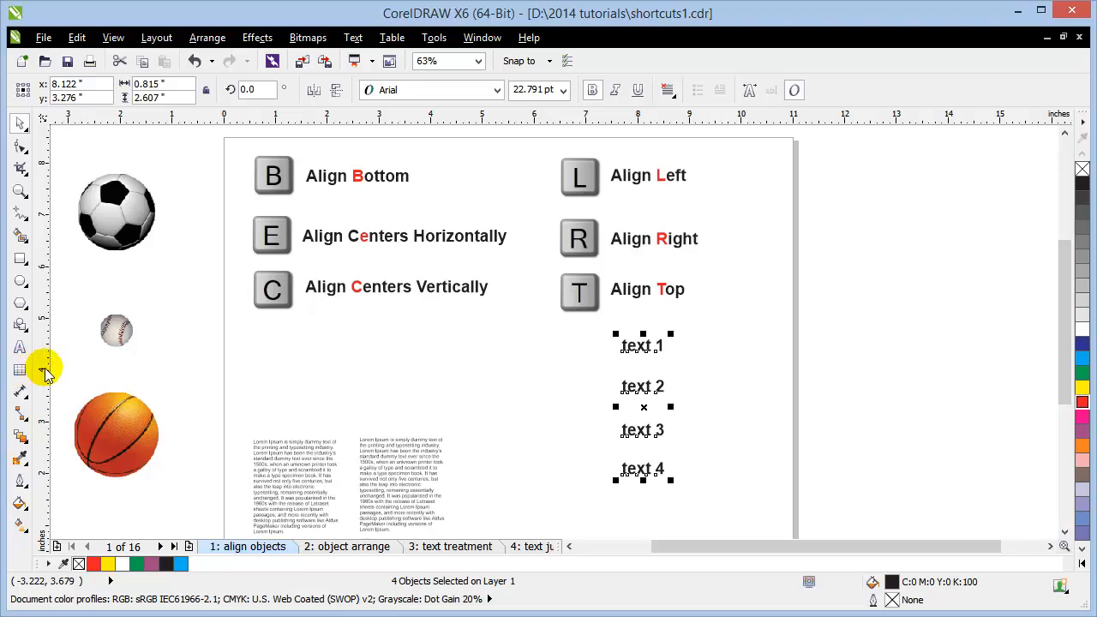
pyautogui.click(384, 356)
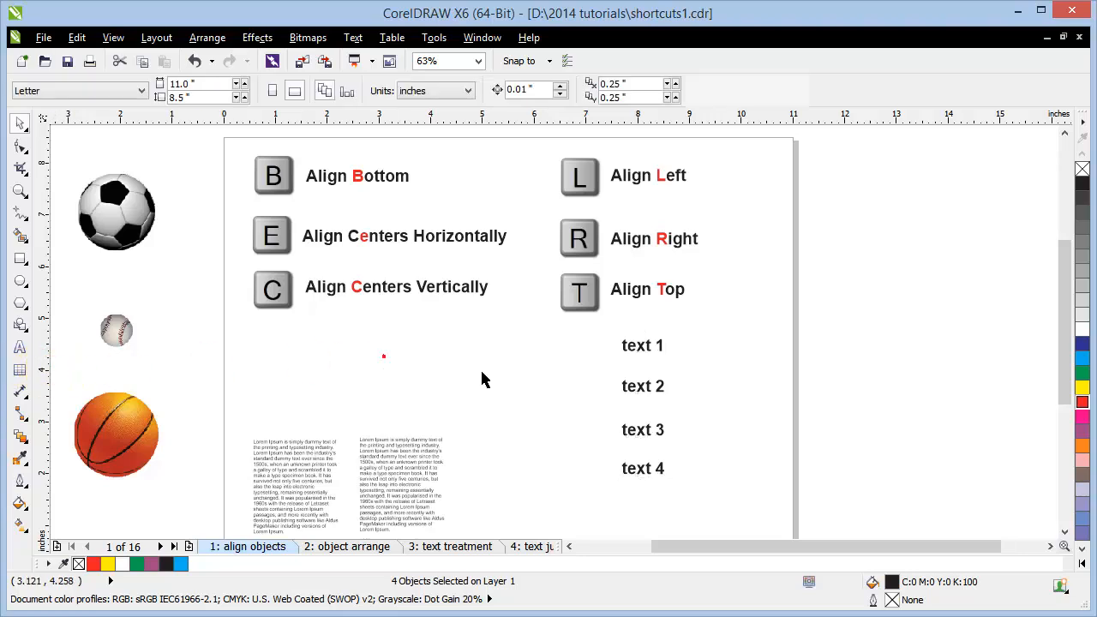
# Step: Change text 2 to 'text 2333', undoing the stray digit added to text 1
pyautogui.click(645, 390)
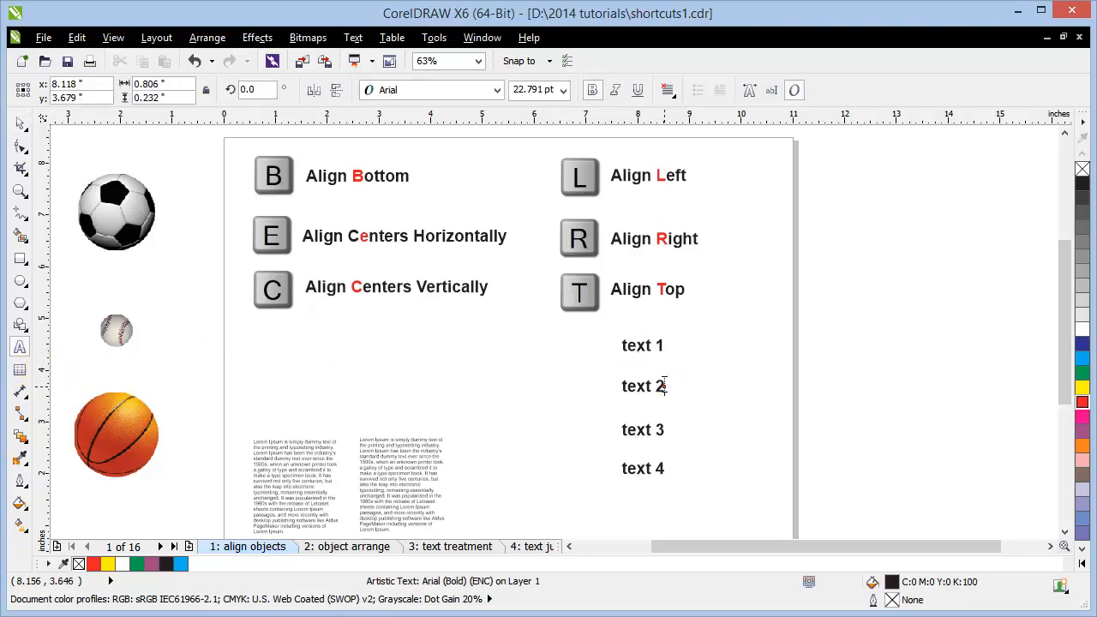
pyautogui.click(661, 385)
pyautogui.write('333')
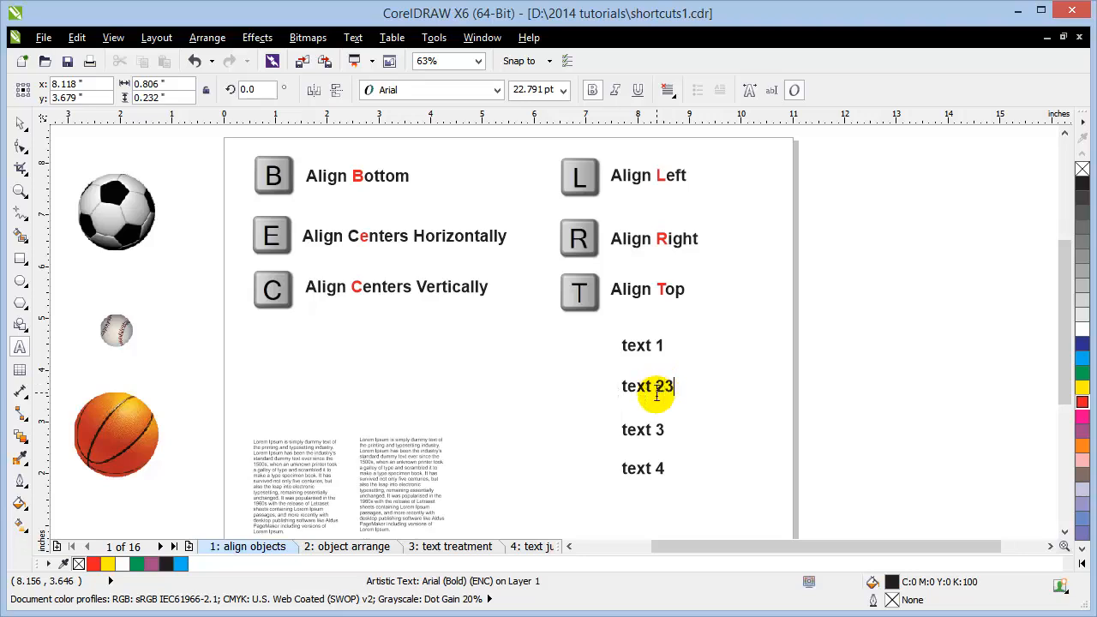
pyautogui.click(664, 345)
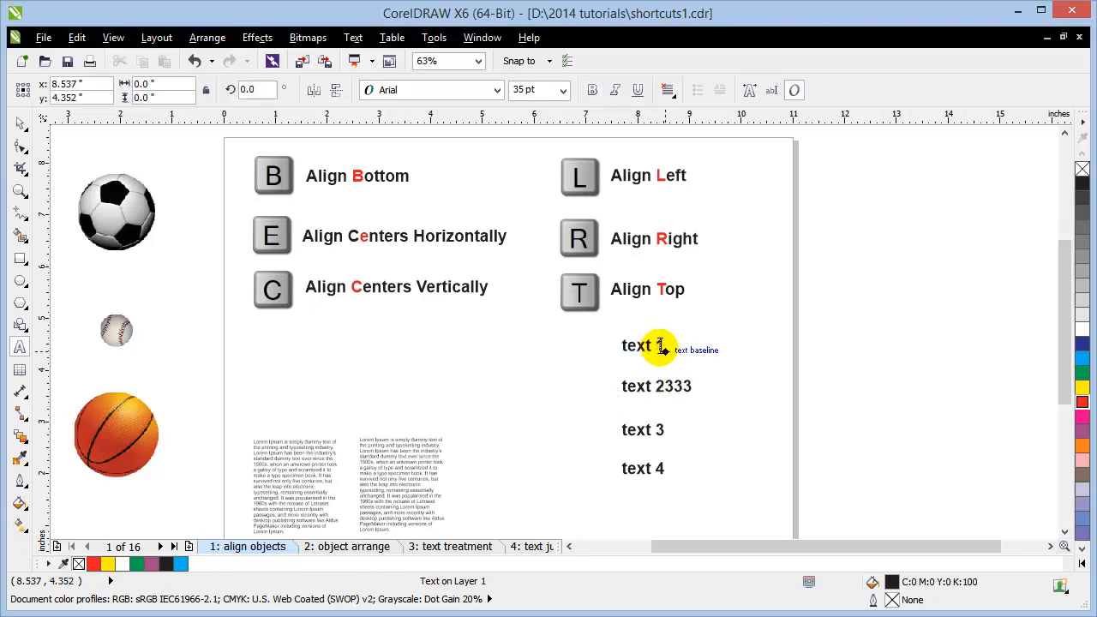
pyautogui.write('33')
pyautogui.hotkey('ctrl', 'space')
pyautogui.hotkey('ctrl', 'z')
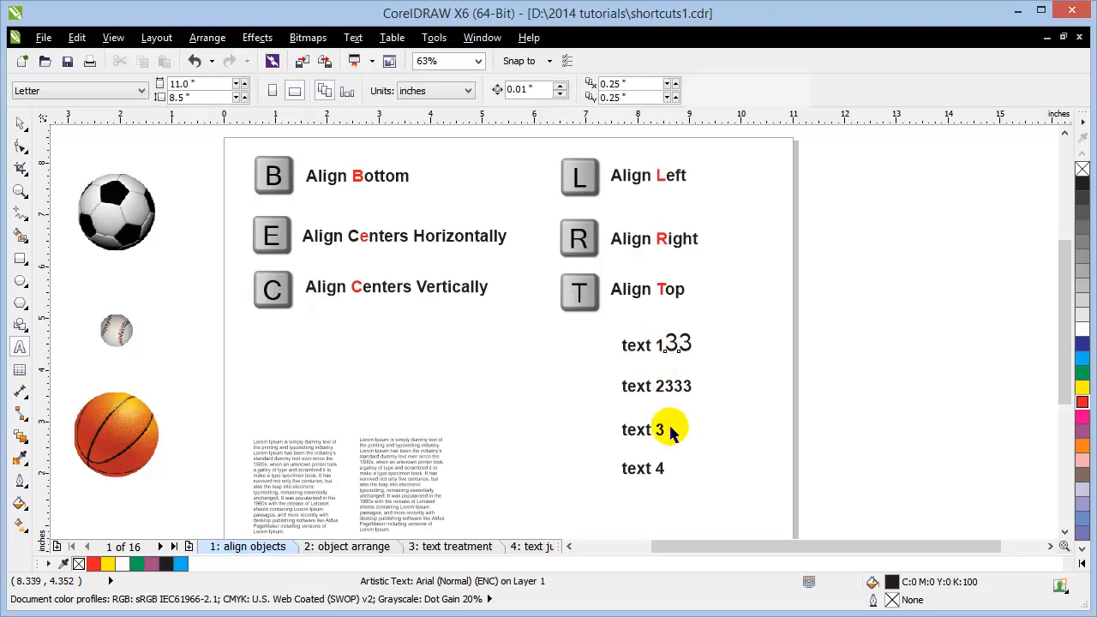
# Step: Lengthen text 3 to 'text eeee3' and text 4 to 'texteeeedddddd 4'
pyautogui.doubleClick(656, 430)
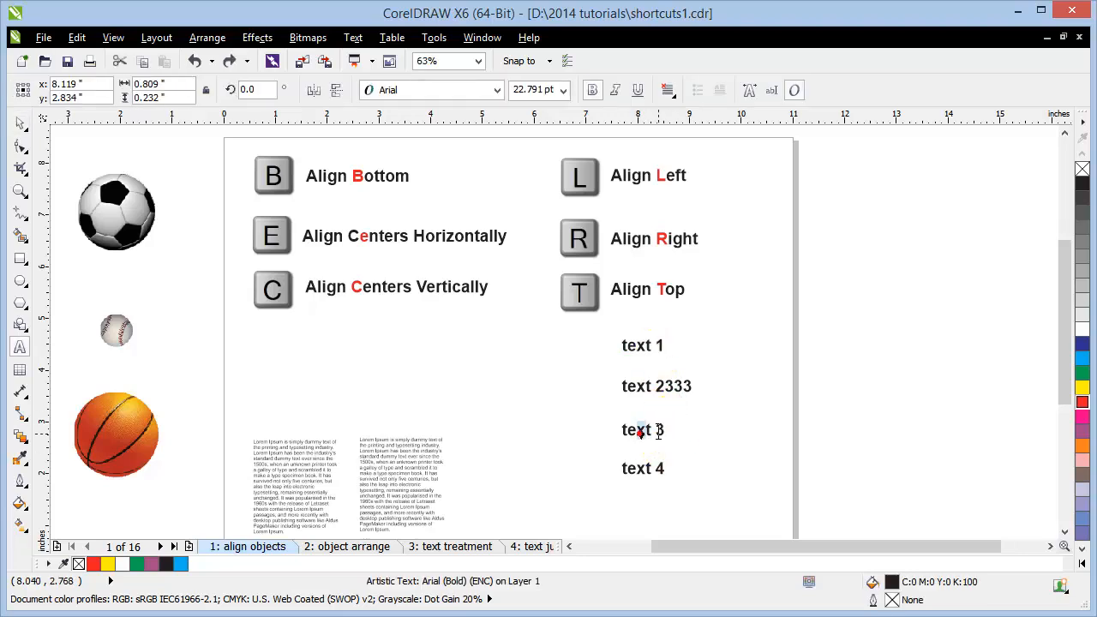
pyautogui.write('eeee')
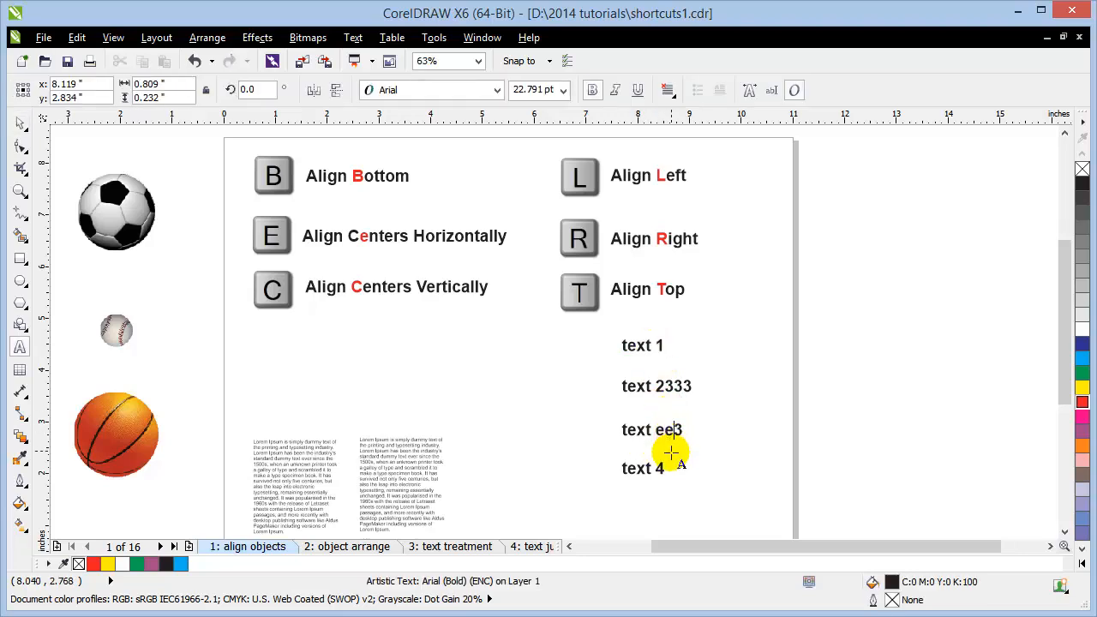
pyautogui.click(650, 468)
pyautogui.write('eeee')
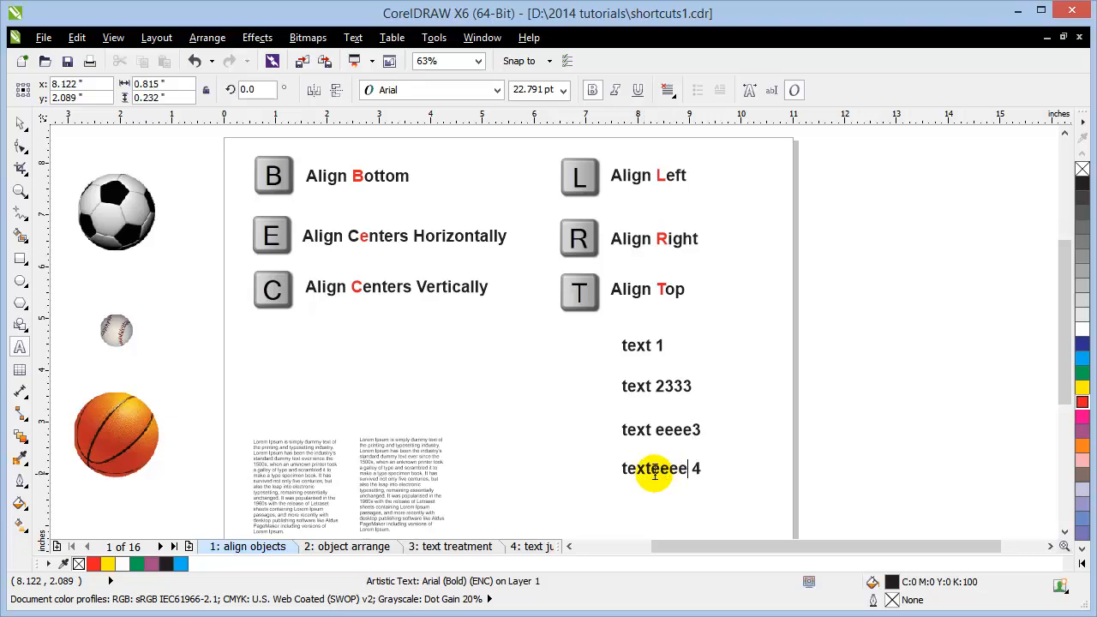
pyautogui.hotkey('ctrl', 'space')
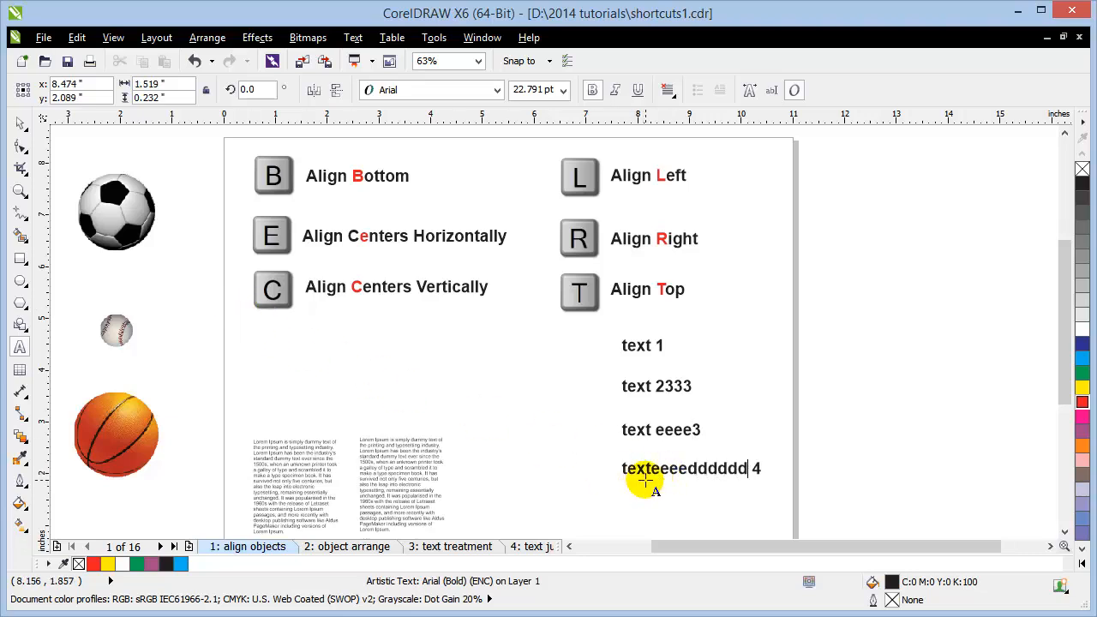
pyautogui.hotkey('ctrl', 'space')
# Step: Shift the 'text 2333' and 'text eeee3' labels left, out of line with the others
pyautogui.click(139, 347)
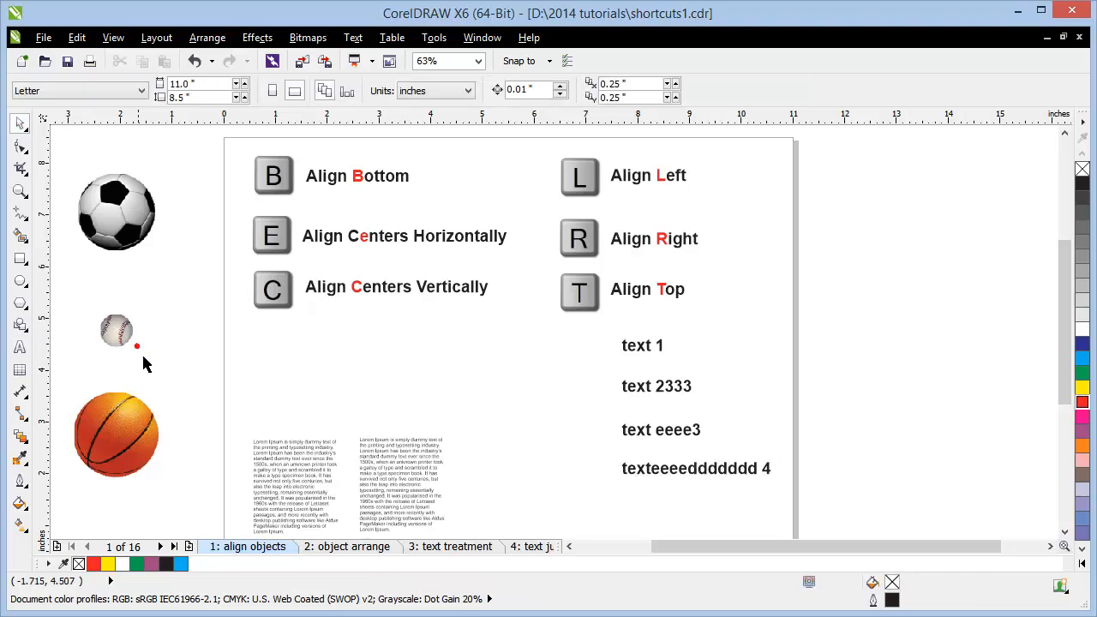
pyautogui.click(649, 477)
pyautogui.keyDown('shift'); pyautogui.click(639, 432); pyautogui.keyUp('shift')
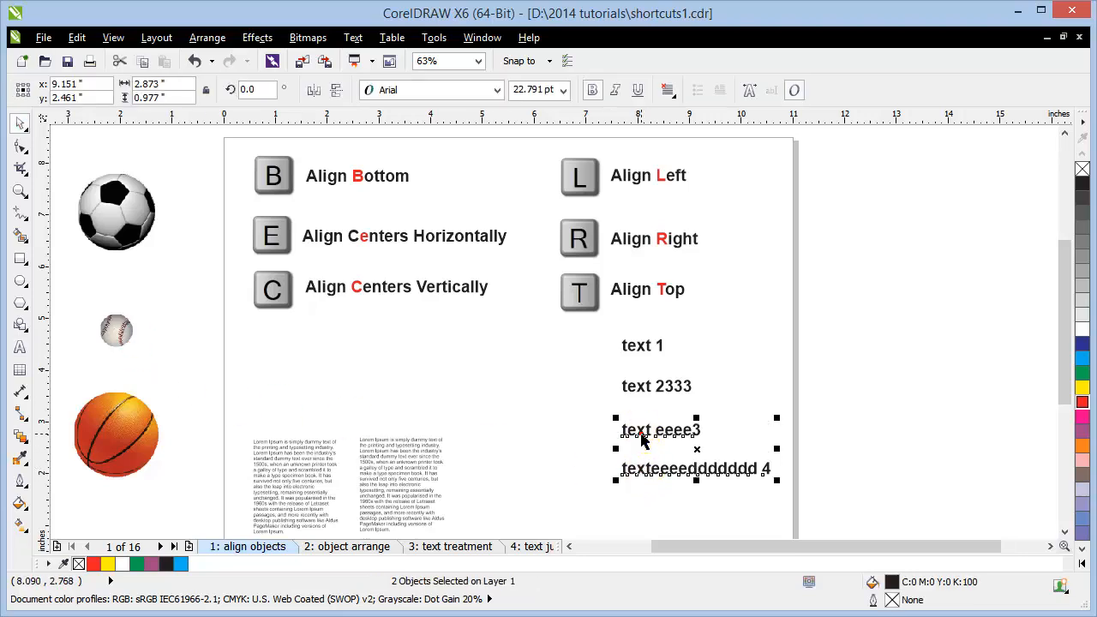
pyautogui.keyDown('shift'); pyautogui.click(637, 387); pyautogui.keyUp('shift')
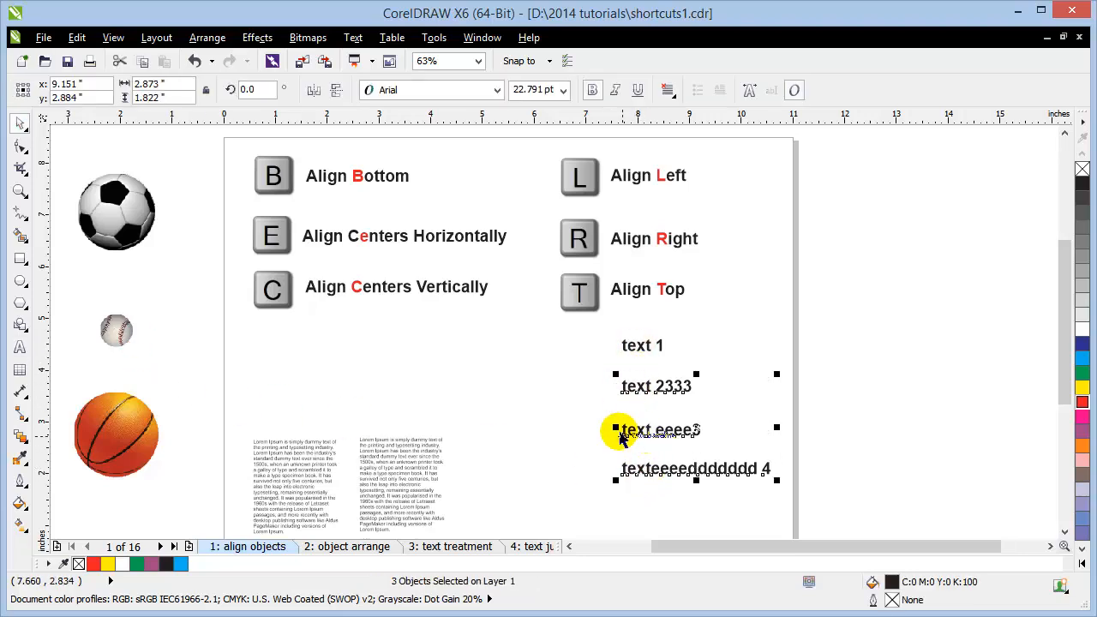
pyautogui.click(547, 400)
pyautogui.moveTo(636, 390); pyautogui.dragTo(545, 389)
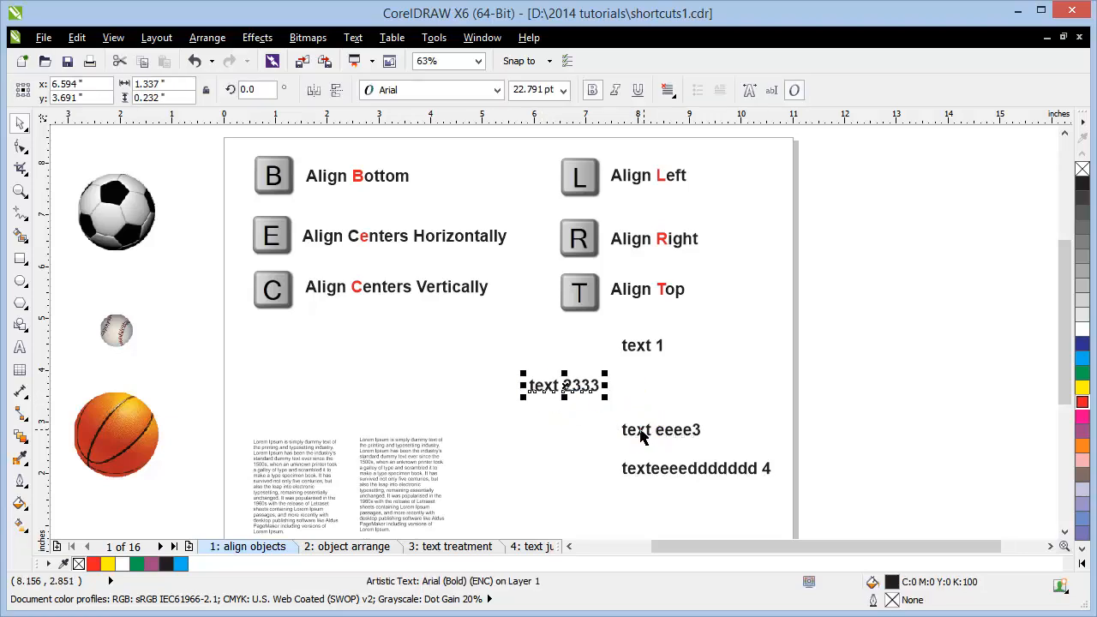
pyautogui.moveTo(644, 431); pyautogui.dragTo(580, 437)
# Step: Left-align the four labels with L, add a vertical guideline, then right-align them with R
pyautogui.click(686, 478)
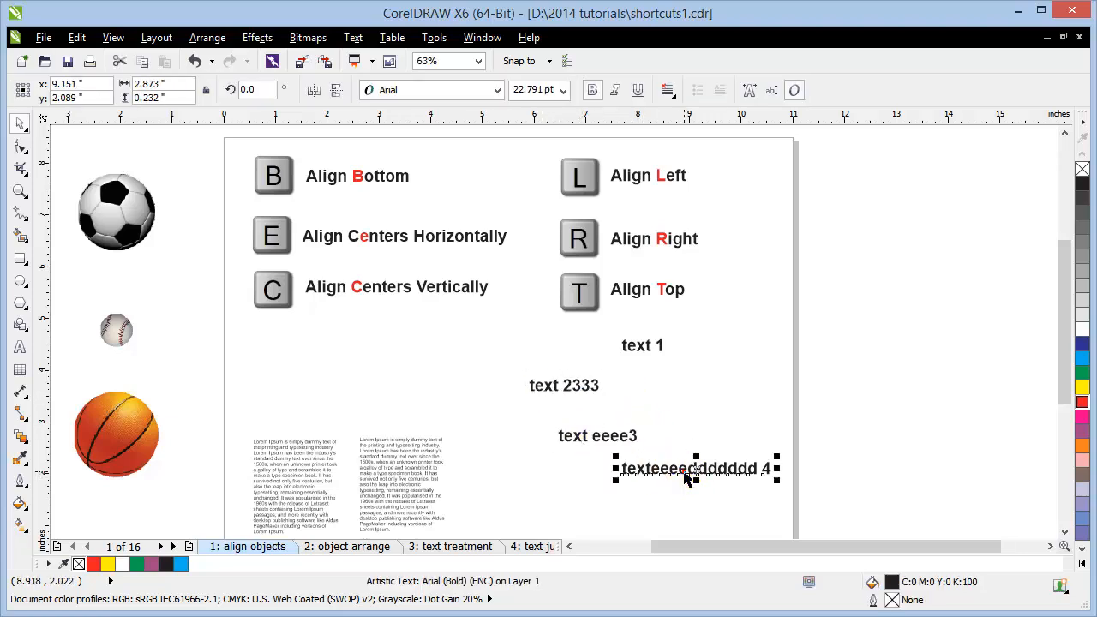
pyautogui.keyDown('shift'); pyautogui.click(602, 436); pyautogui.keyUp('shift')
pyautogui.keyDown('shift'); pyautogui.click(576, 390); pyautogui.keyUp('shift')
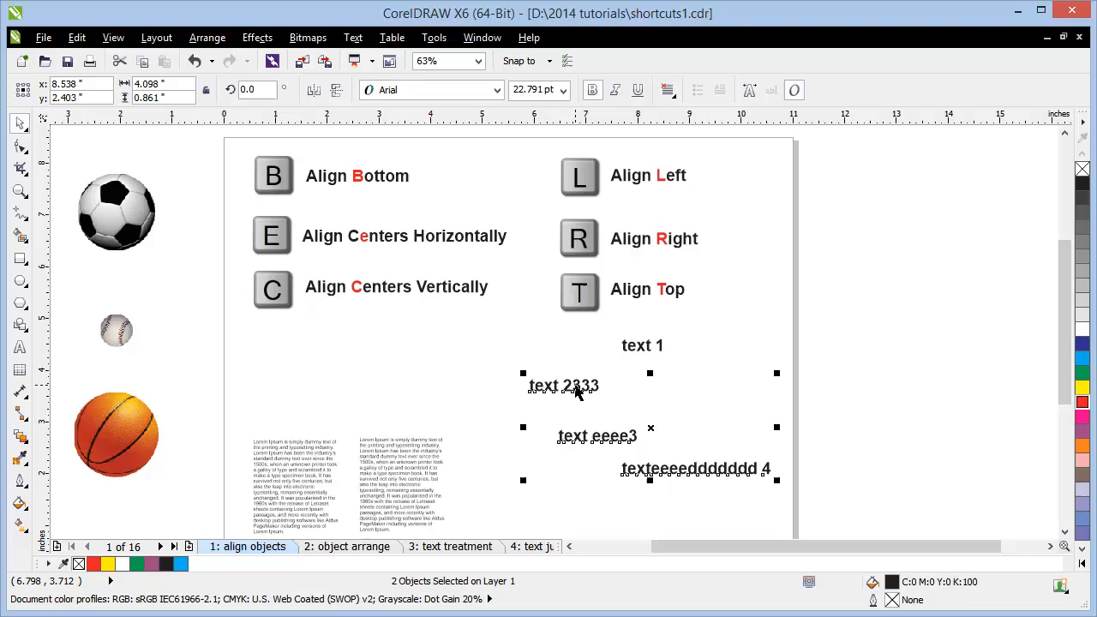
pyautogui.keyDown('shift'); pyautogui.click(640, 347); pyautogui.keyUp('shift')
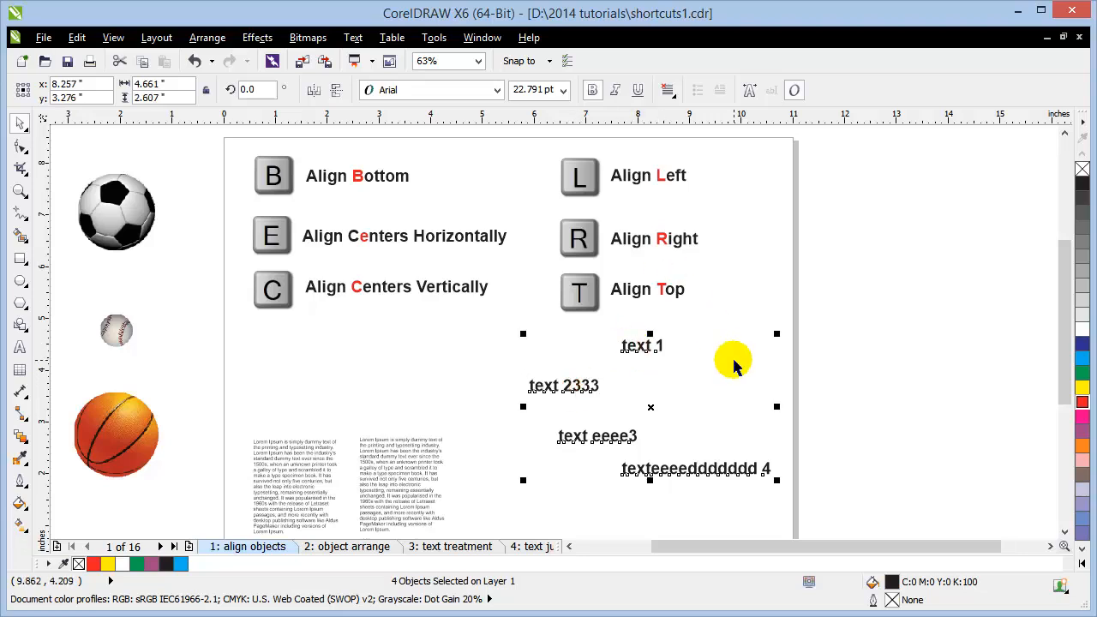
pyautogui.press('l')
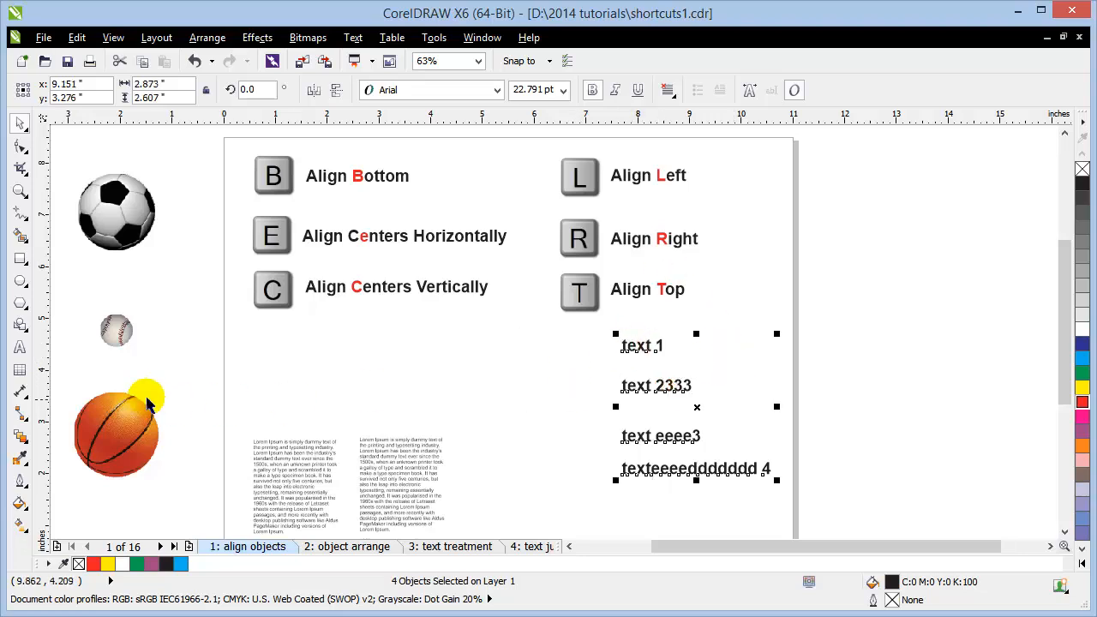
pyautogui.moveTo(40, 396); pyautogui.dragTo(611, 437)
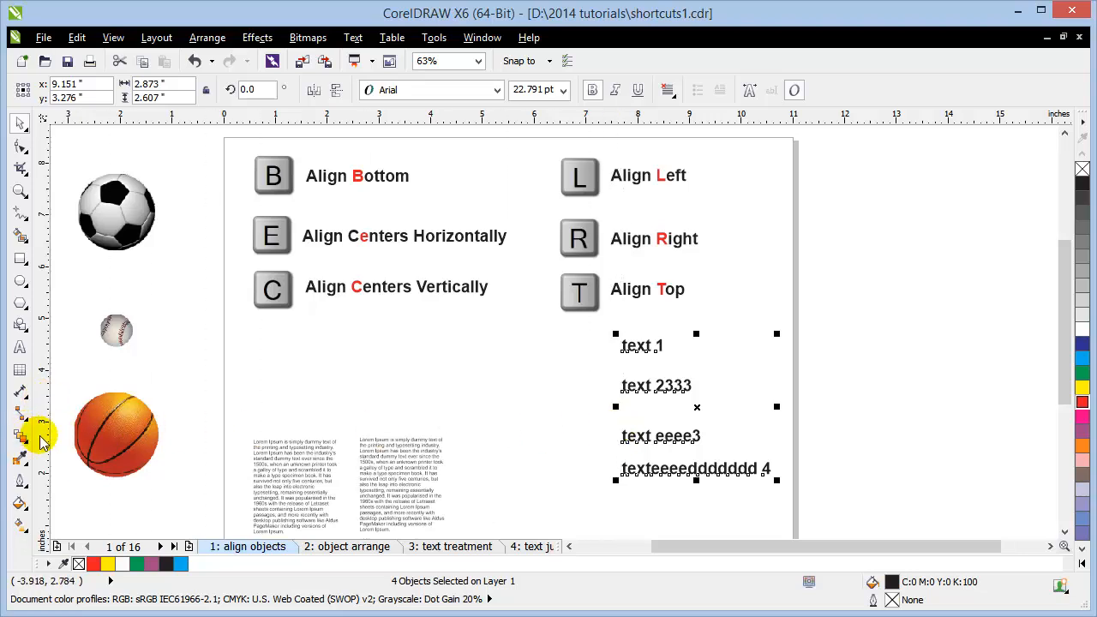
pyautogui.press('r')
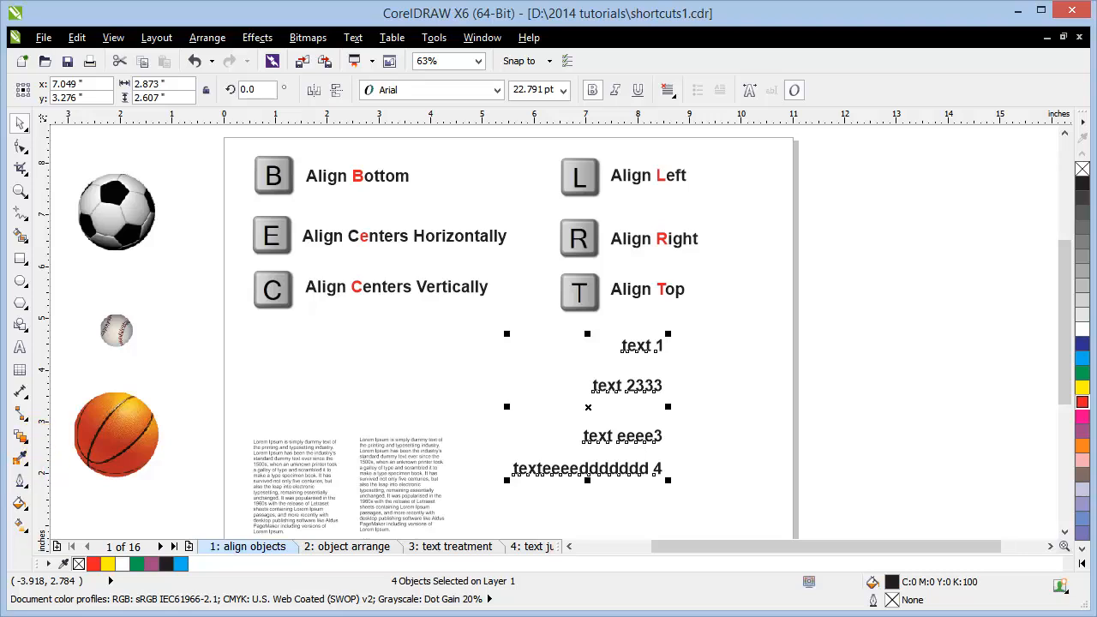
# Step: Spread the 'text 2333', 'text eeee3' and long text 4 labels up and to the right
pyautogui.click(773, 452)
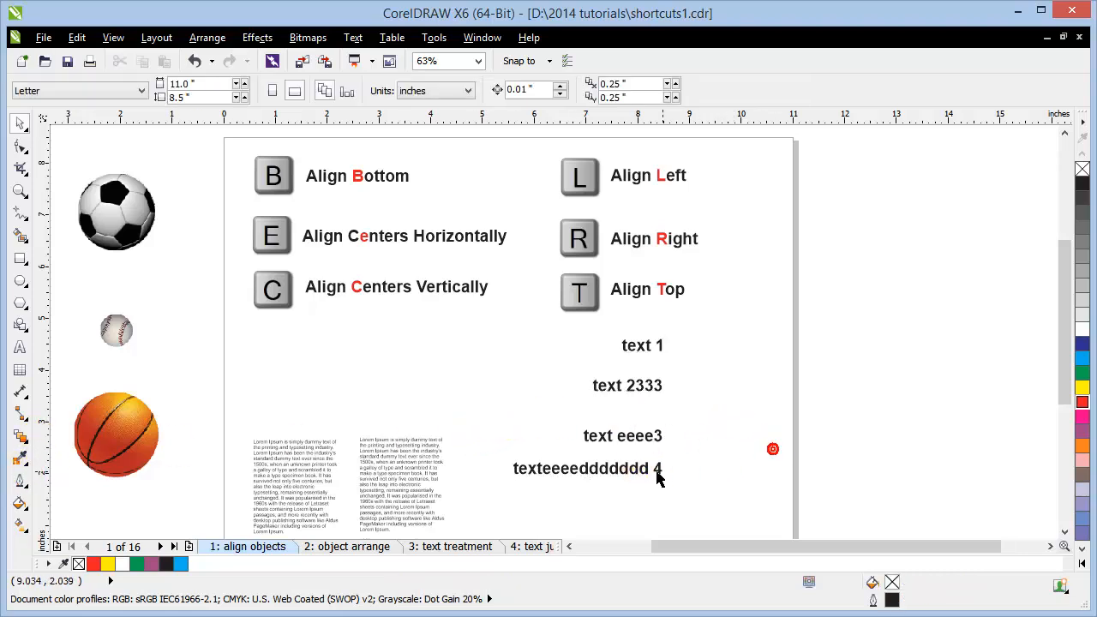
pyautogui.moveTo(636, 469); pyautogui.dragTo(945, 450)
pyautogui.moveTo(649, 439); pyautogui.dragTo(868, 402)
pyautogui.moveTo(648, 386); pyautogui.dragTo(746, 370)
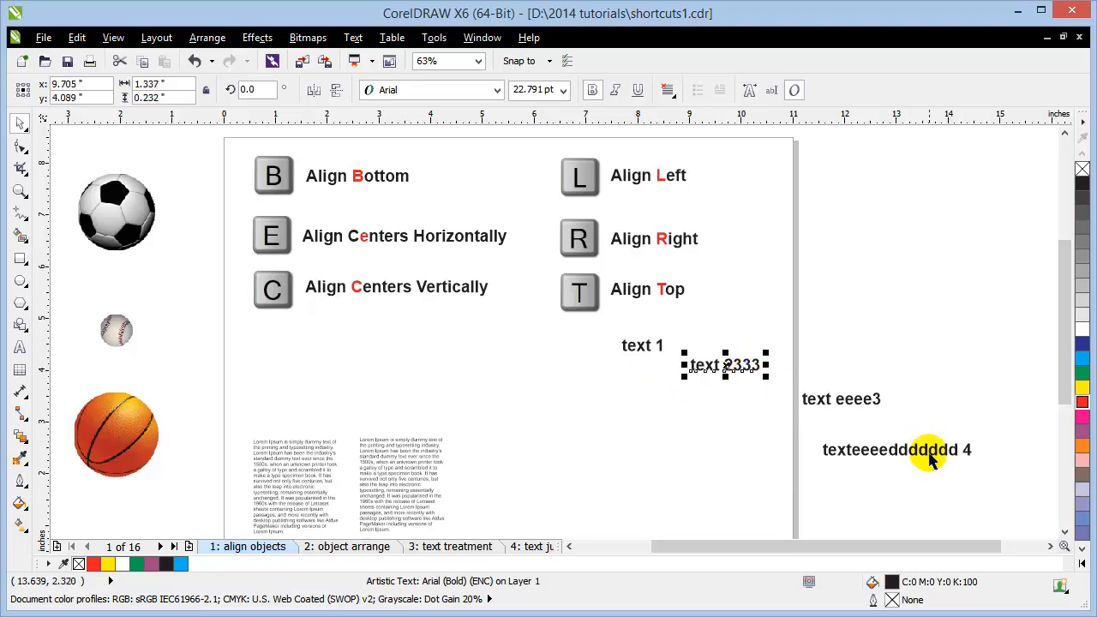
pyautogui.moveTo(925, 453); pyautogui.dragTo(996, 355)
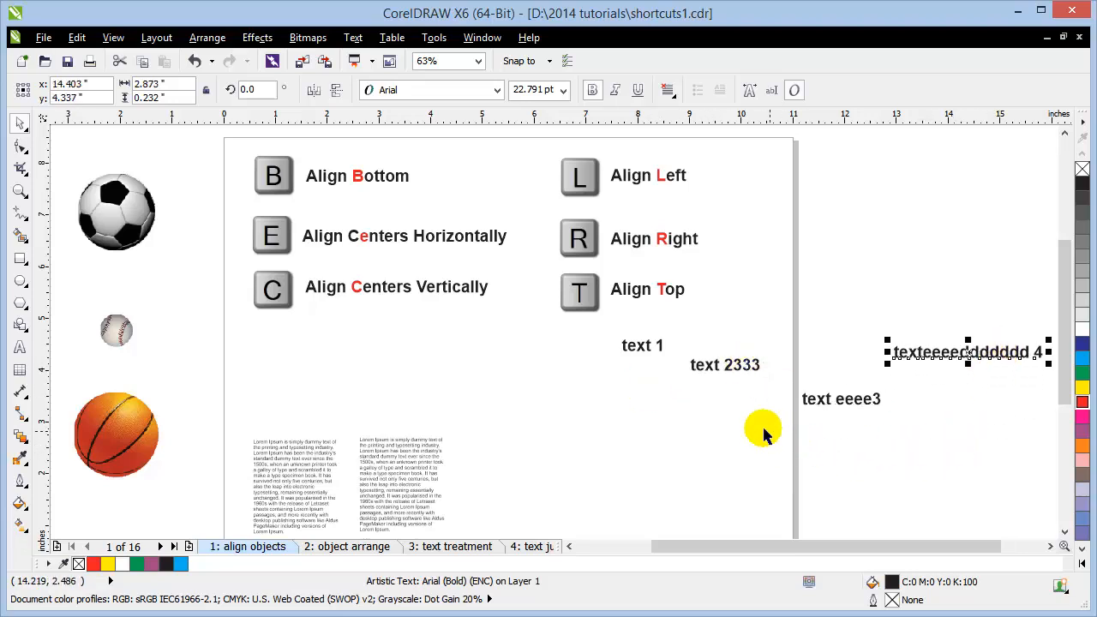
# Step: Select all four labels, align their horizontal centres with E, and check with a guideline
pyautogui.keyDown('shift'); pyautogui.click(851, 401); pyautogui.keyUp('shift')
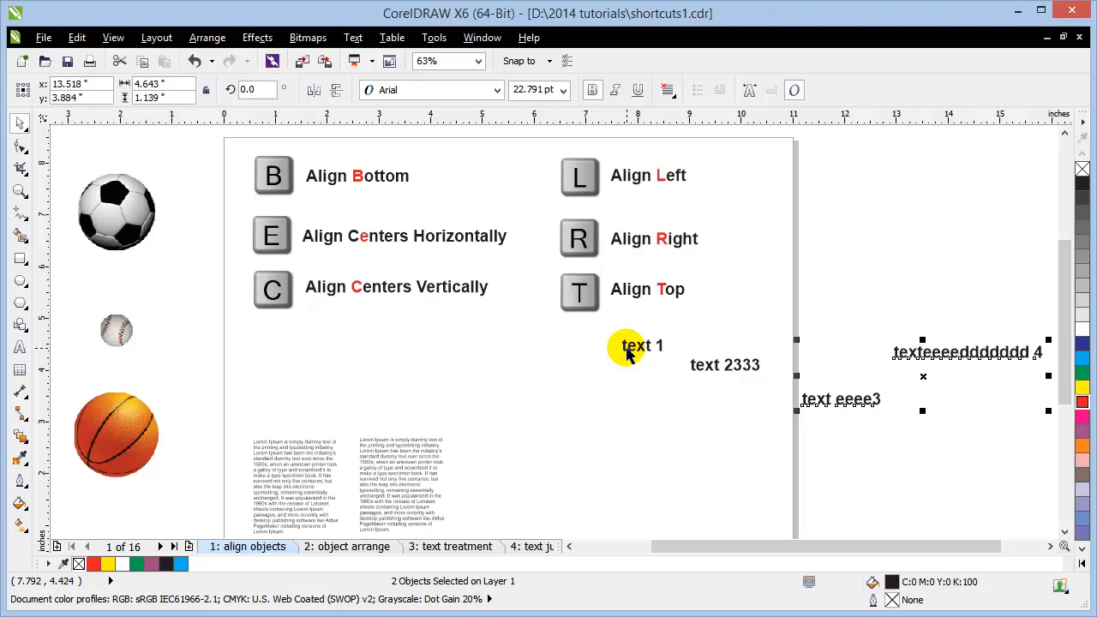
pyautogui.keyDown('shift'); pyautogui.click(630, 347); pyautogui.keyUp('shift')
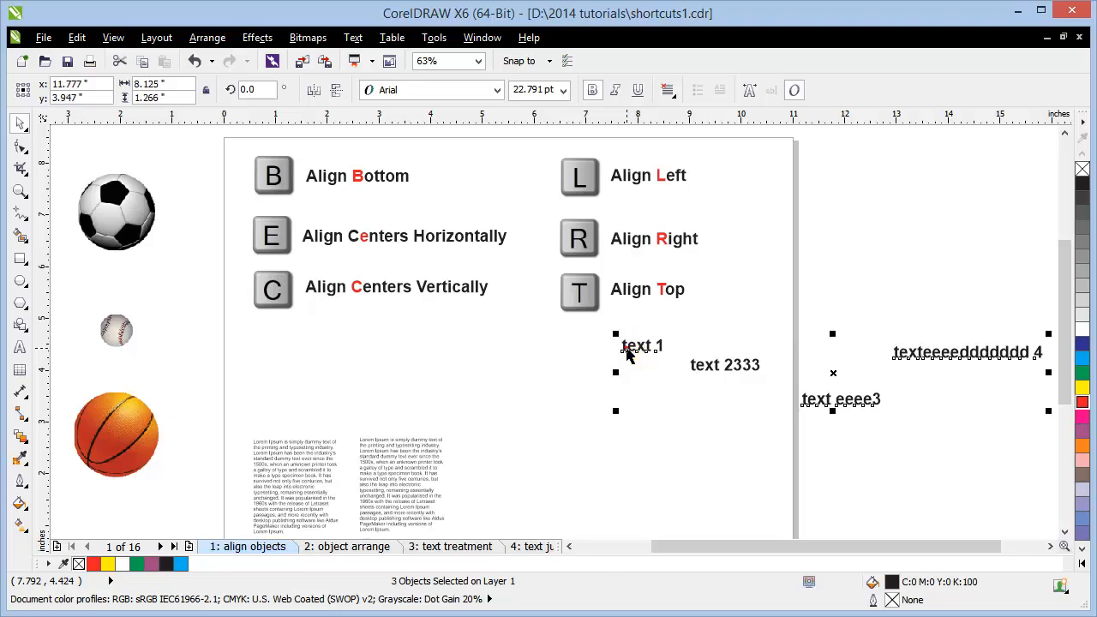
pyautogui.keyDown('shift'); pyautogui.click(696, 370); pyautogui.keyUp('shift')
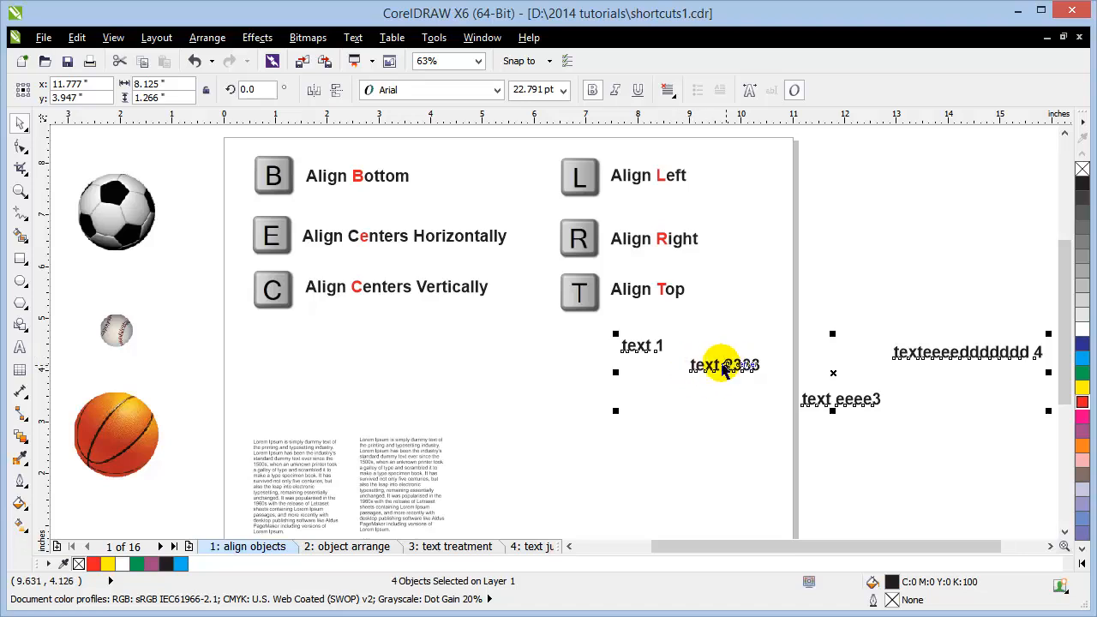
pyautogui.press('e')
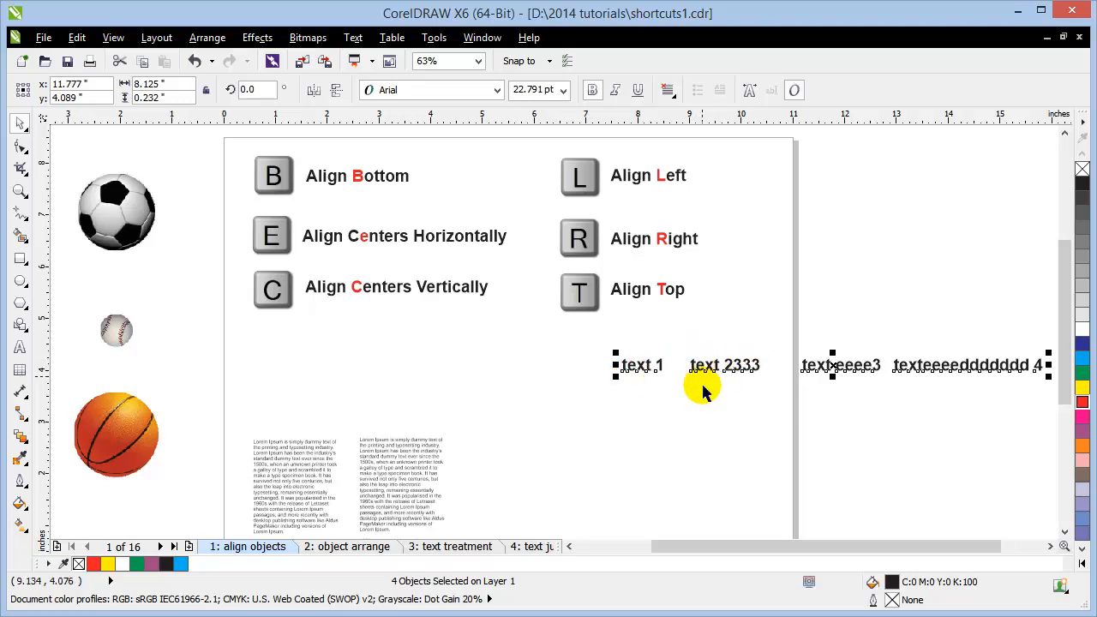
pyautogui.moveTo(600, 120); pyautogui.dragTo(627, 364)
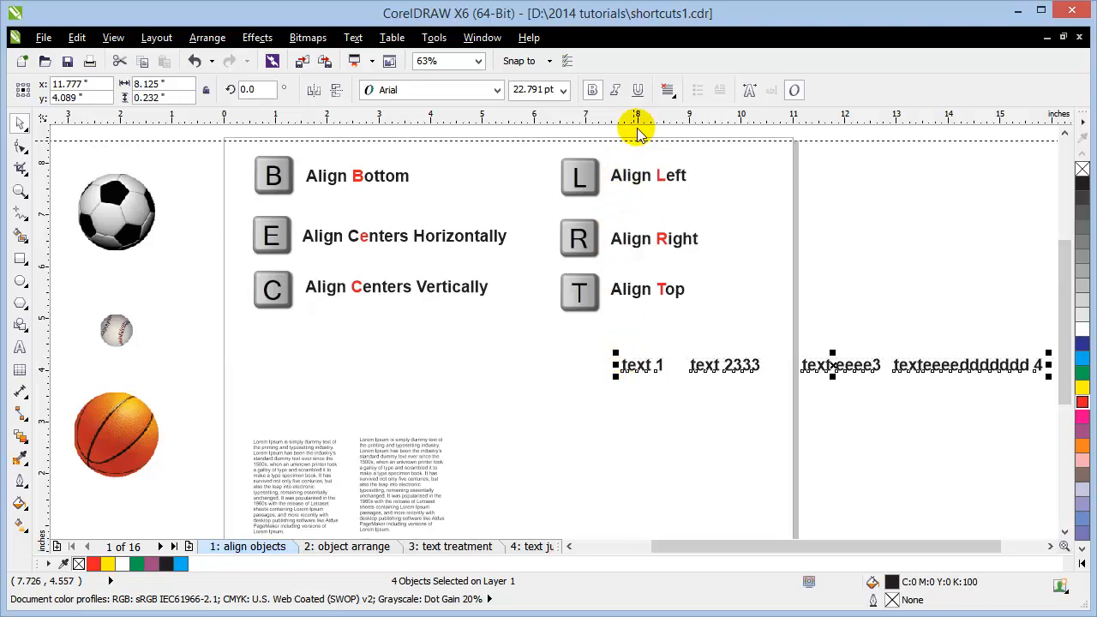
pyautogui.click(893, 467)
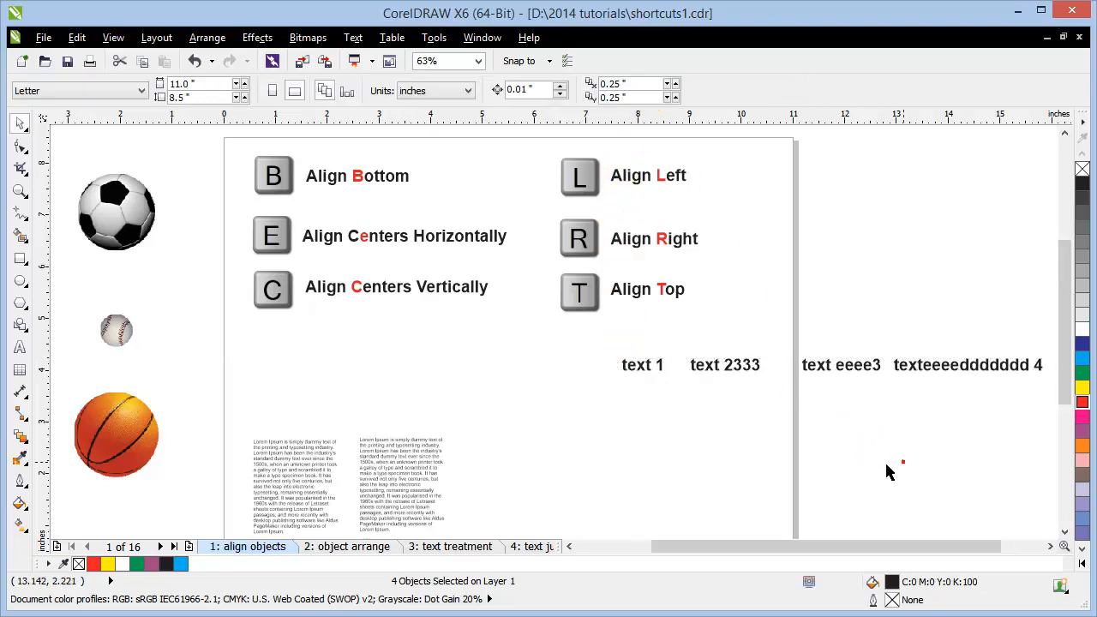
# Step: On the '2: object arrange' page, delete the three balls and the off-page text
pyautogui.click(334, 546)
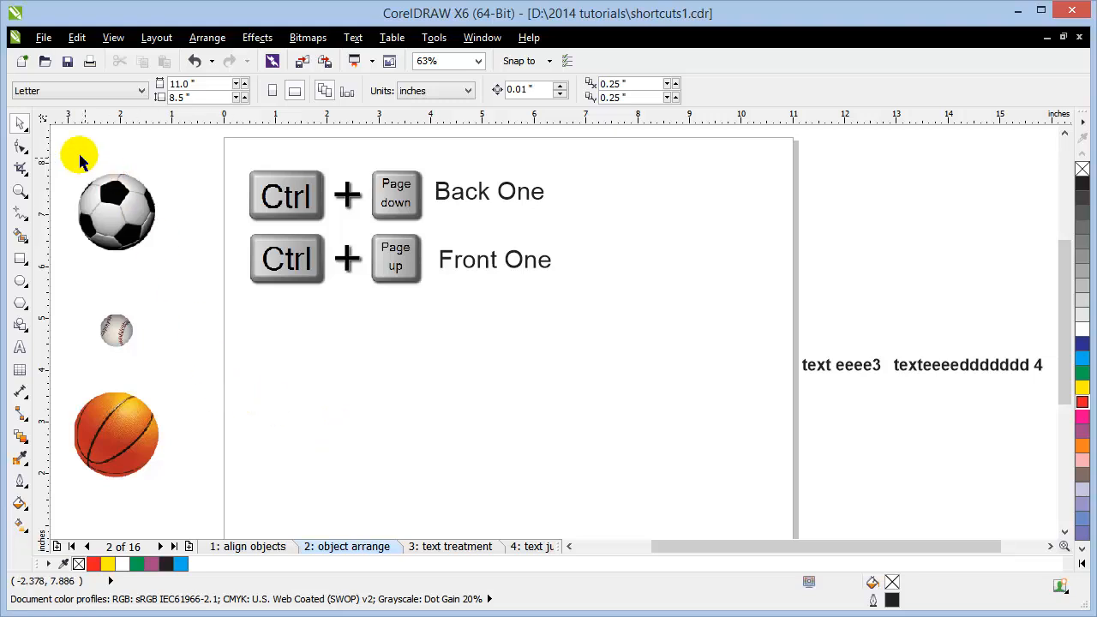
pyautogui.moveTo(60, 150); pyautogui.dragTo(220, 514)
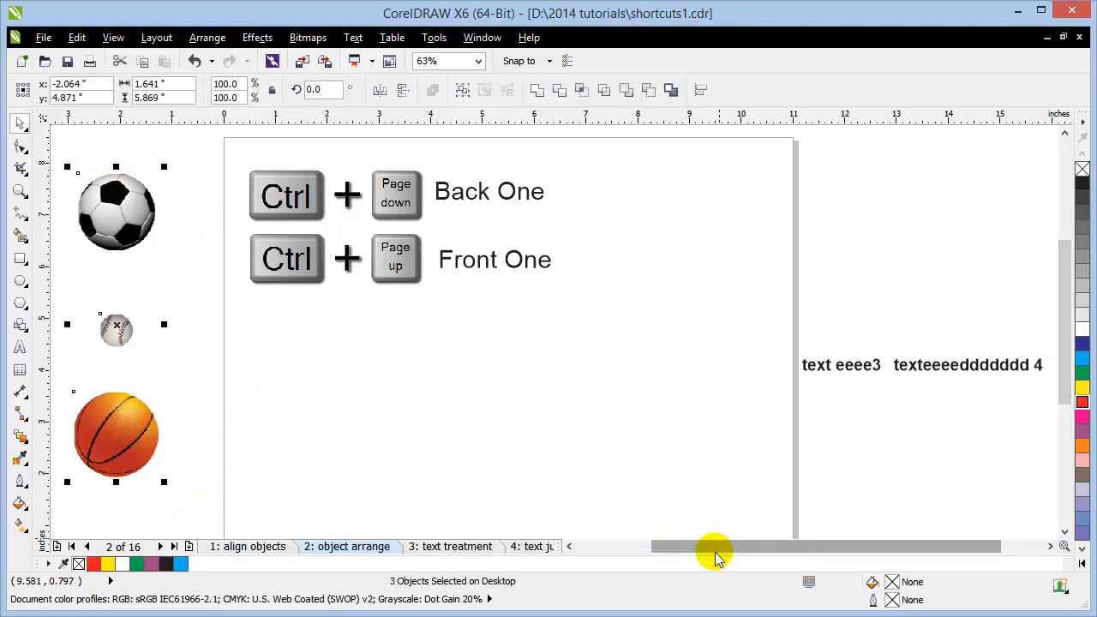
pyautogui.press('Delete')
pyautogui.moveTo(754, 337); pyautogui.dragTo(1052, 425)
pyautogui.press('Delete')
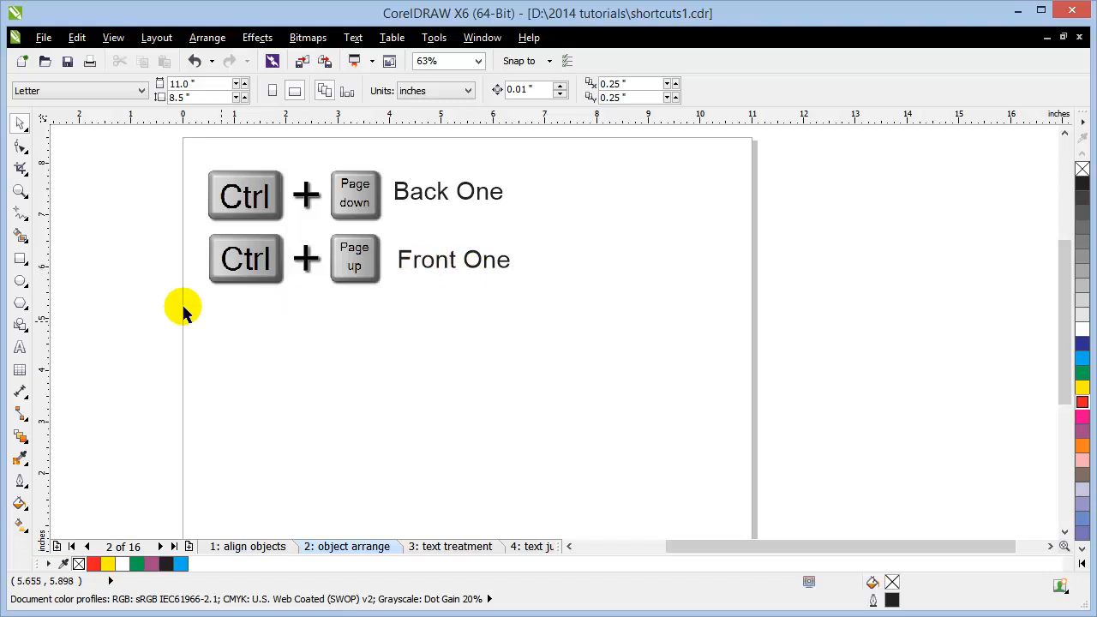
# Step: Draw two overlapping rectangles and an ellipse just below them
pyautogui.click(19, 258)
pyautogui.moveTo(255, 324); pyautogui.dragTo(361, 395)
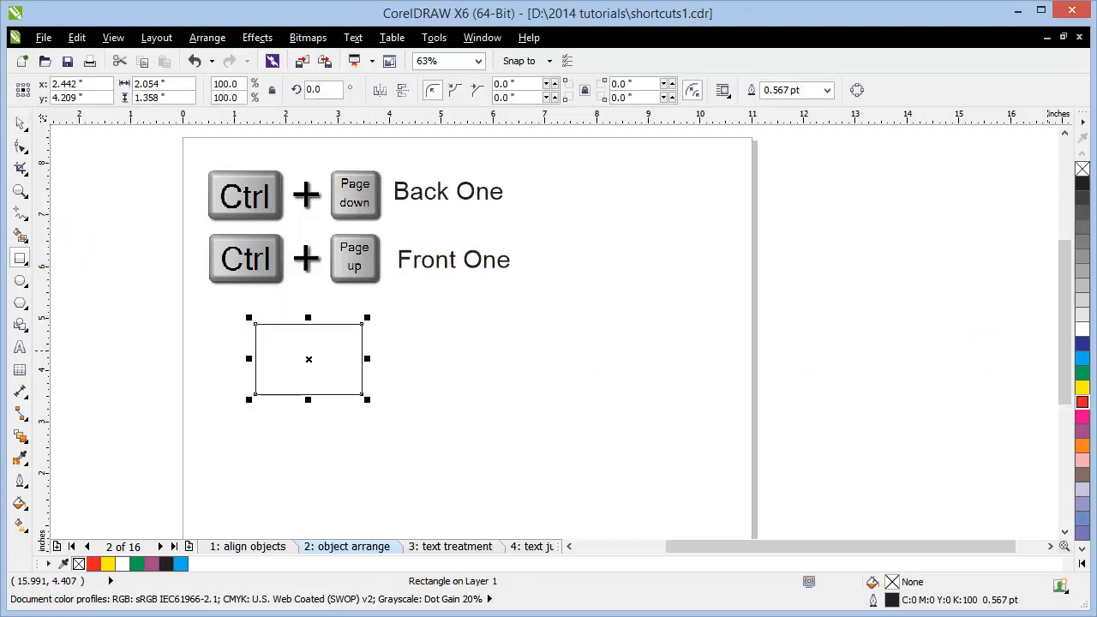
pyautogui.moveTo(291, 372); pyautogui.dragTo(421, 427)
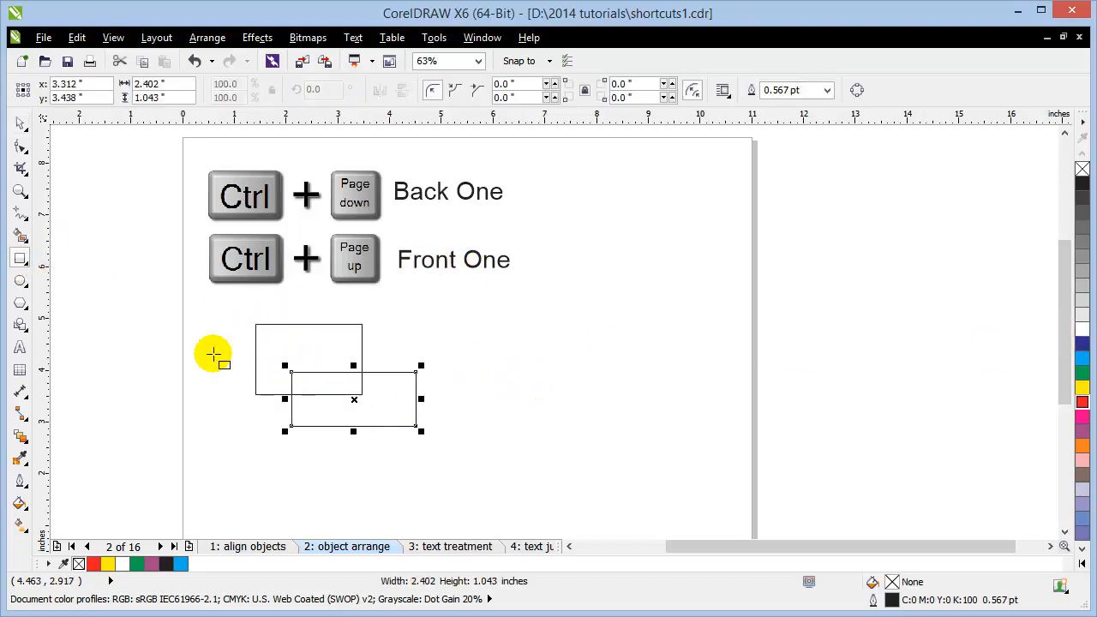
pyautogui.click(20, 280)
pyautogui.moveTo(266, 400); pyautogui.dragTo(408, 472)
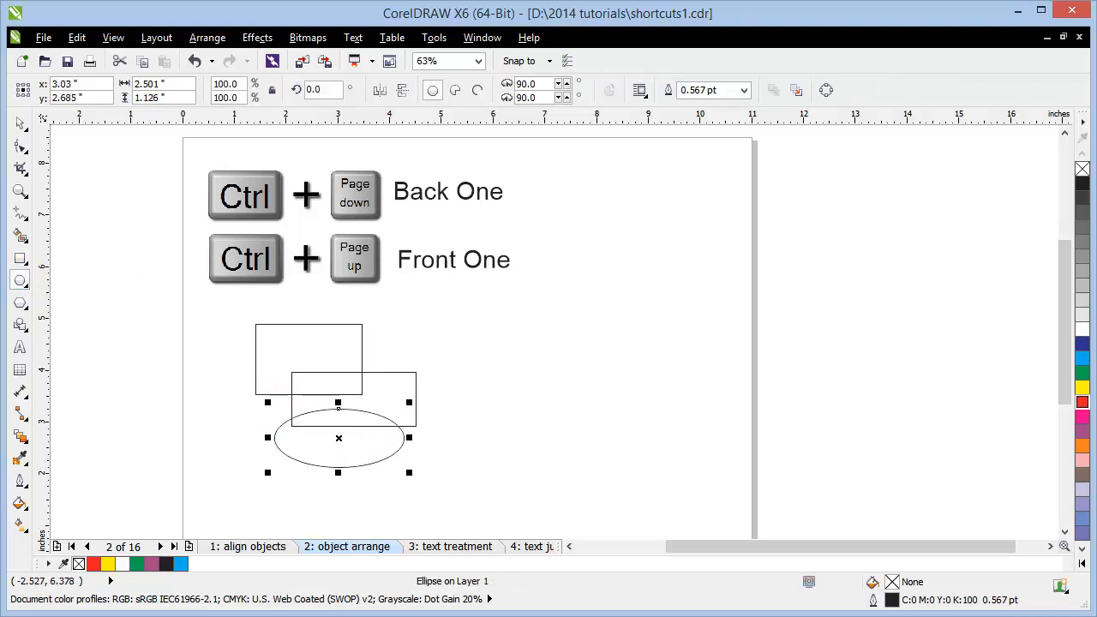
# Step: Fill the ellipse yellow, the lower rectangle blue and the upper rectangle red, then nudge the ellipse up
pyautogui.click(21, 122)
pyautogui.click(1082, 390)
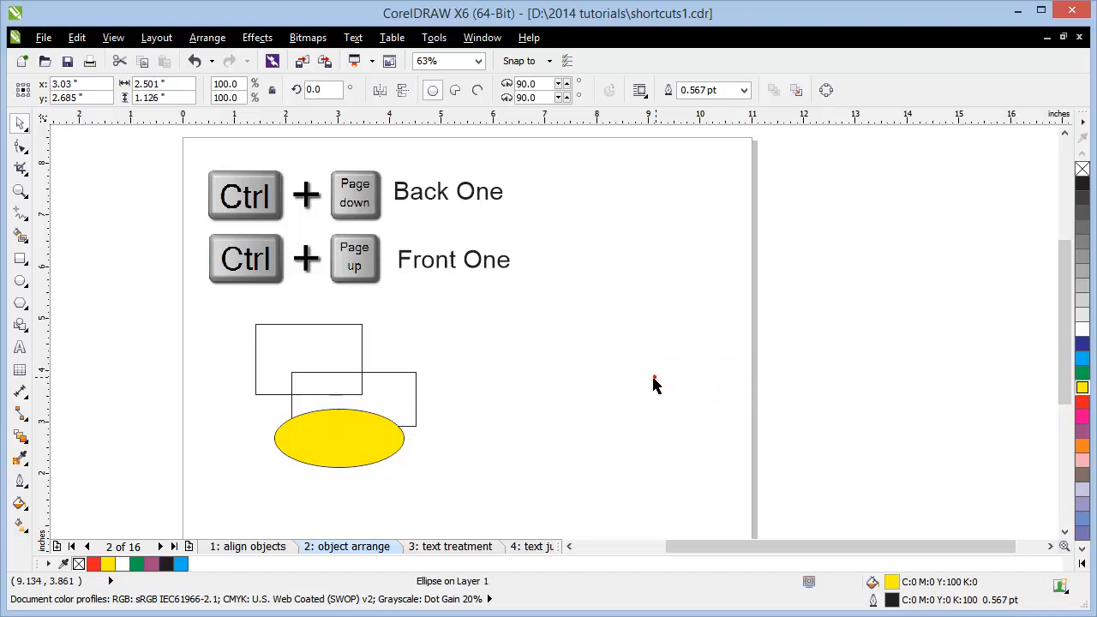
pyautogui.click(457, 375)
pyautogui.click(415, 382)
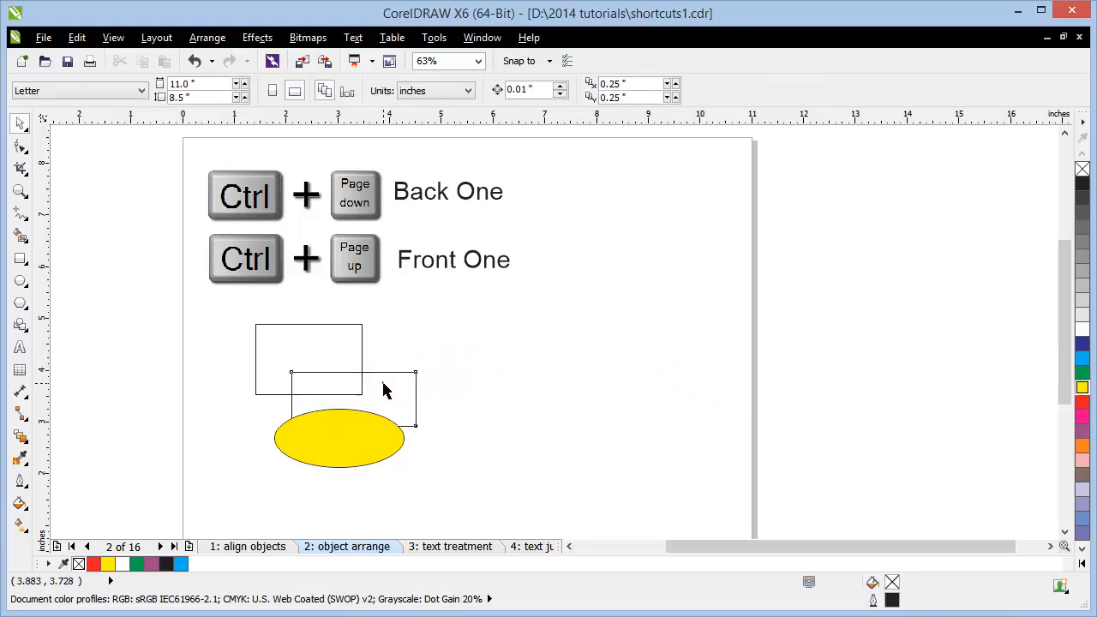
pyautogui.click(1083, 346)
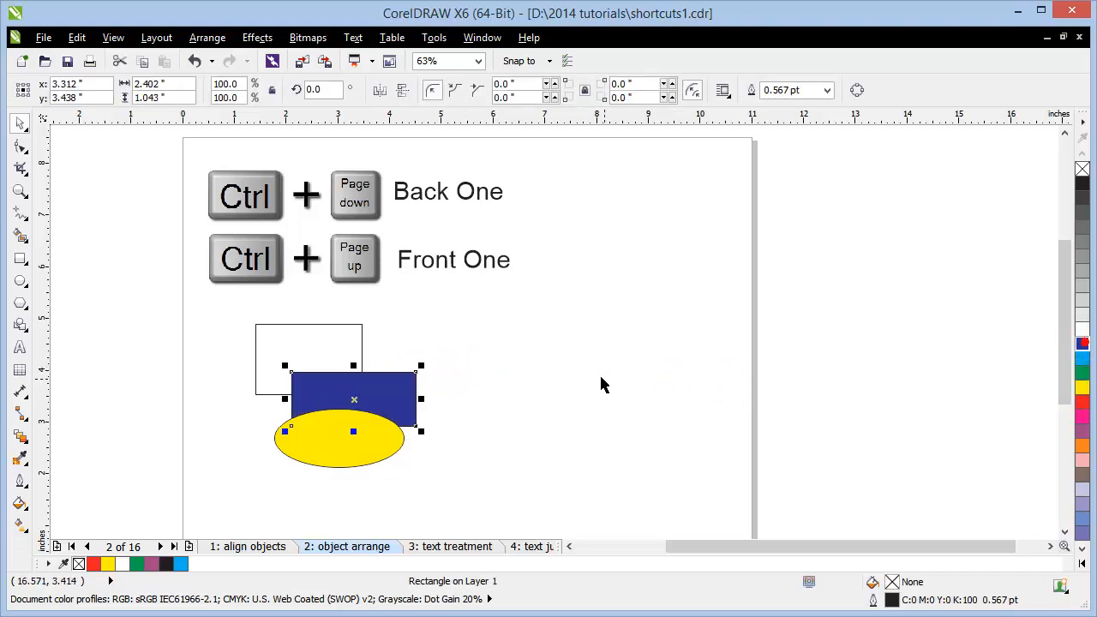
pyautogui.click(599, 377)
pyautogui.click(330, 351)
pyautogui.click(1082, 401)
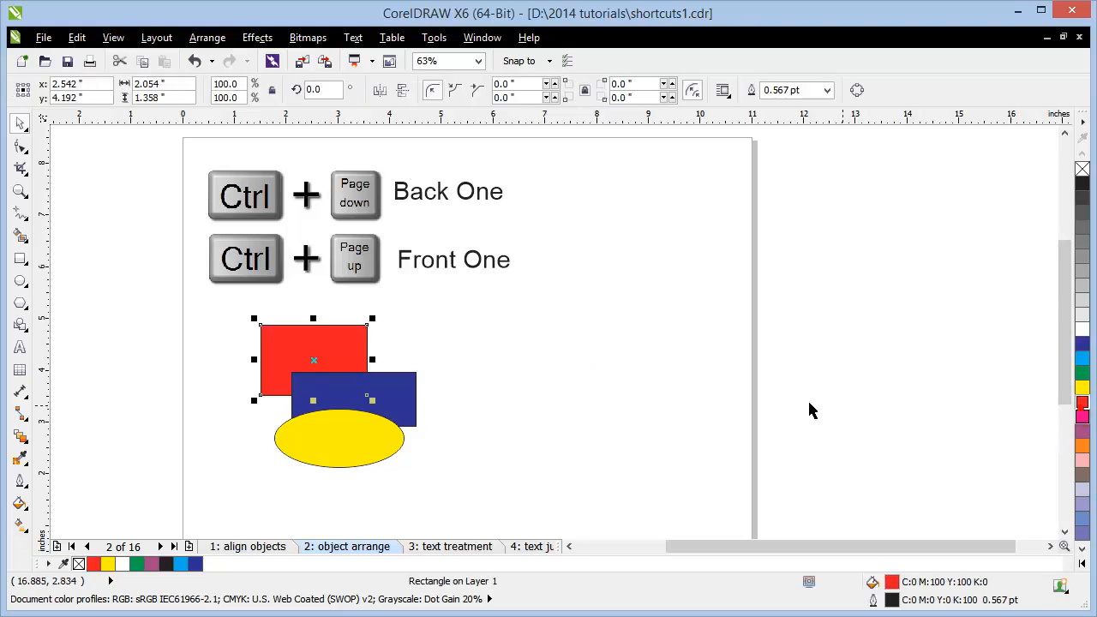
pyautogui.click(789, 402)
pyautogui.moveTo(398, 452); pyautogui.dragTo(404, 441)
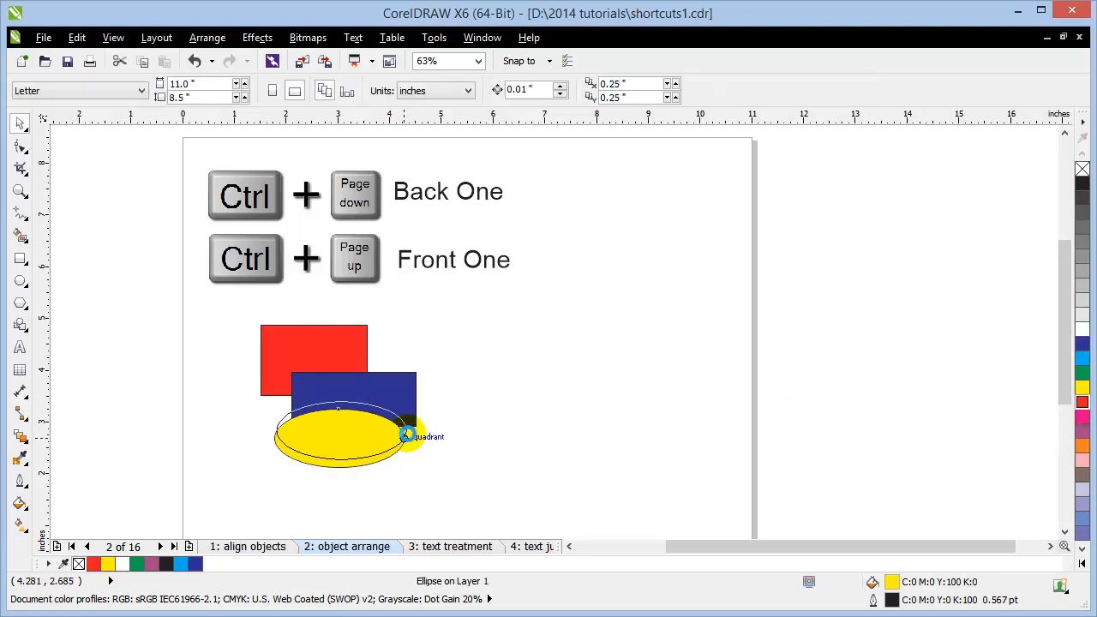
# Step: Shift the yellow ellipse right, then move the red rectangle down and enlarge it down-left
pyautogui.click(474, 421)
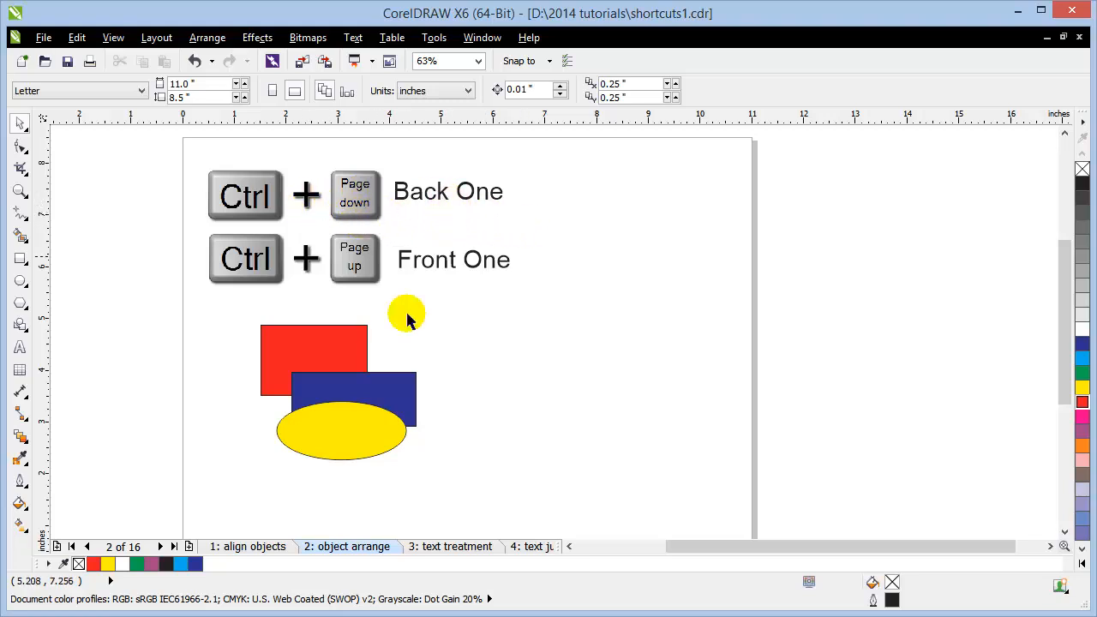
pyautogui.moveTo(383, 427); pyautogui.dragTo(441, 420)
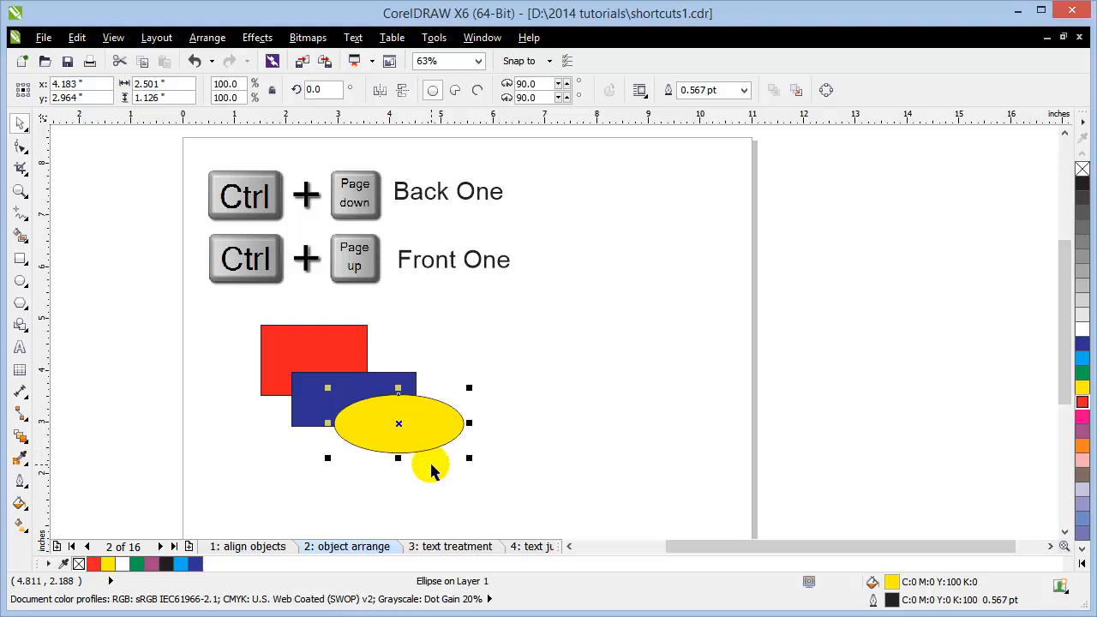
pyautogui.moveTo(347, 364); pyautogui.dragTo(353, 407)
pyautogui.moveTo(260, 444); pyautogui.dragTo(242, 462)
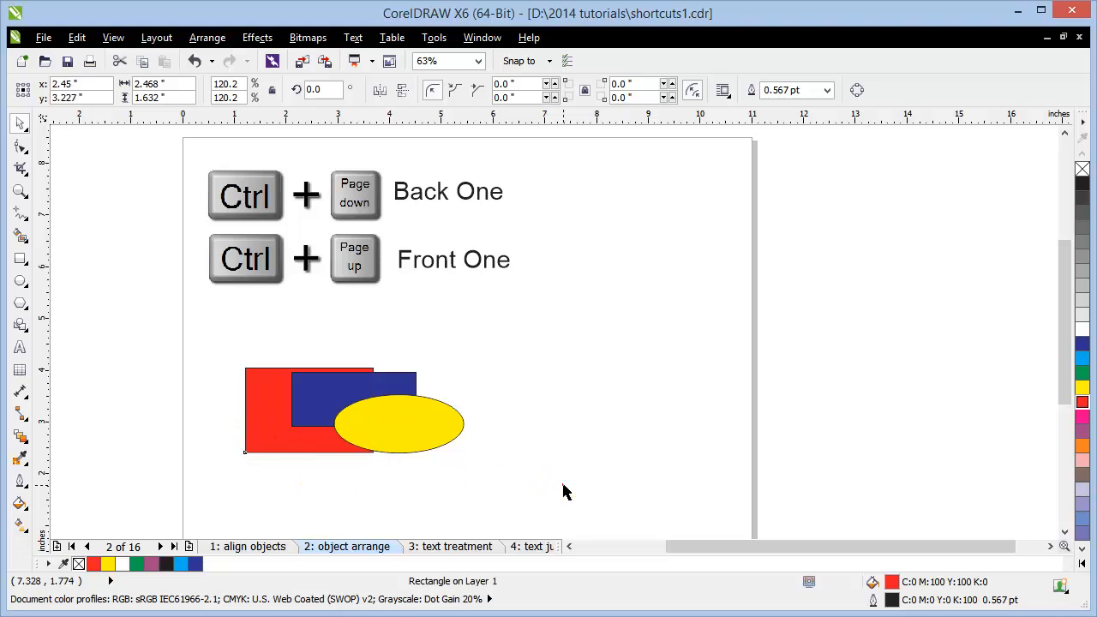
pyautogui.click(565, 489)
# Step: Send the yellow ellipse back behind the blue and red rectangles with Ctrl+PageDown
pyautogui.click(394, 435)
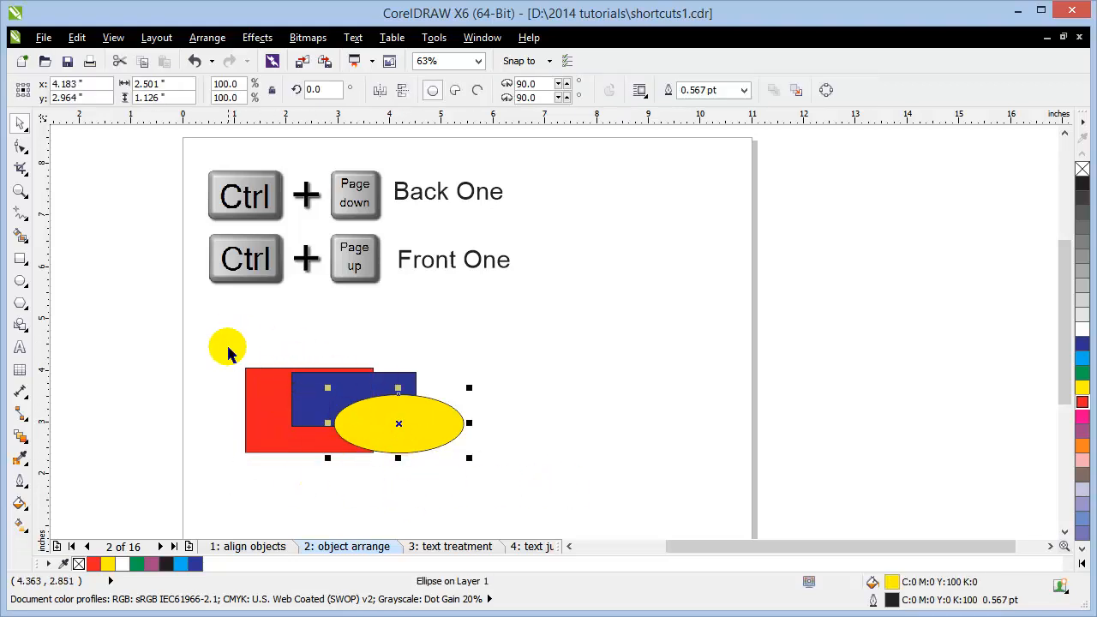
pyautogui.click(304, 399)
pyautogui.click(553, 391)
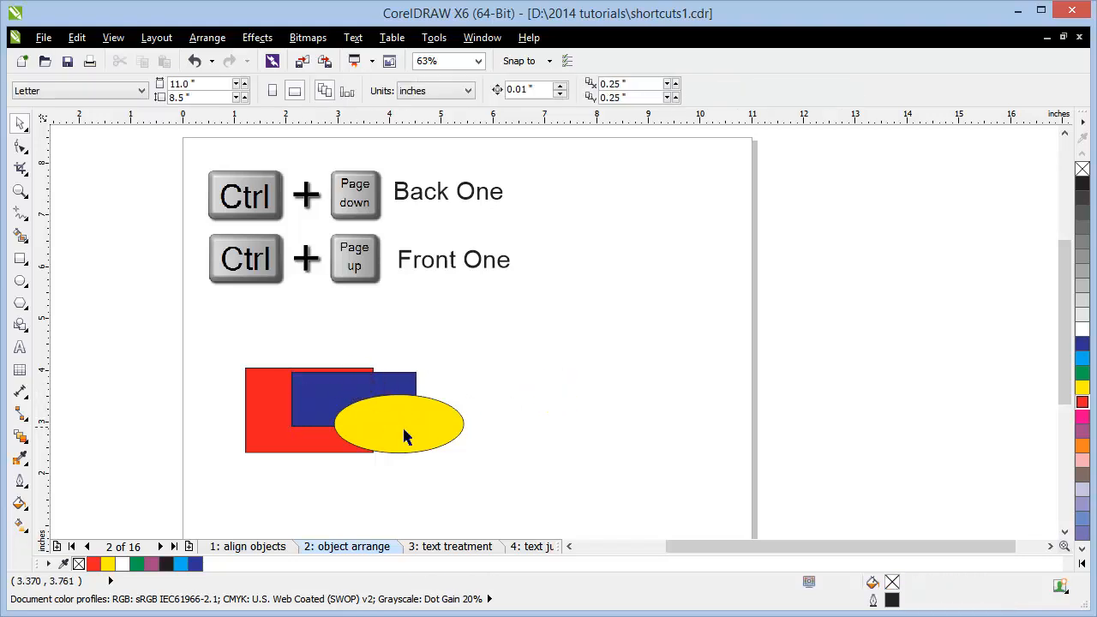
pyautogui.click(404, 428)
pyautogui.click(472, 459)
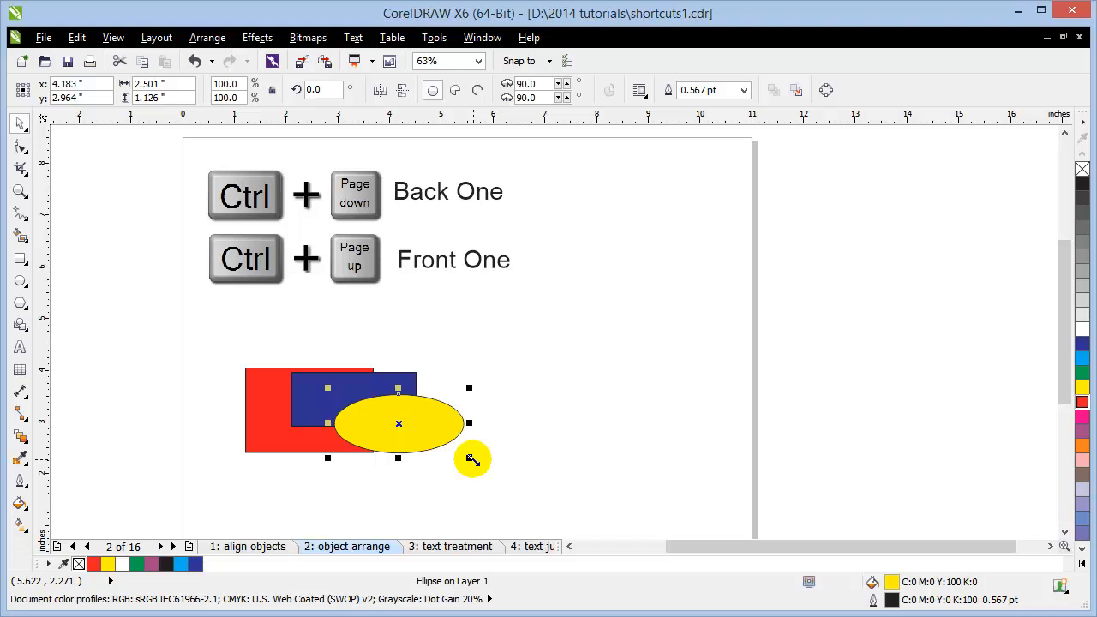
pyautogui.hotkey('ctrl', 'pagedown')
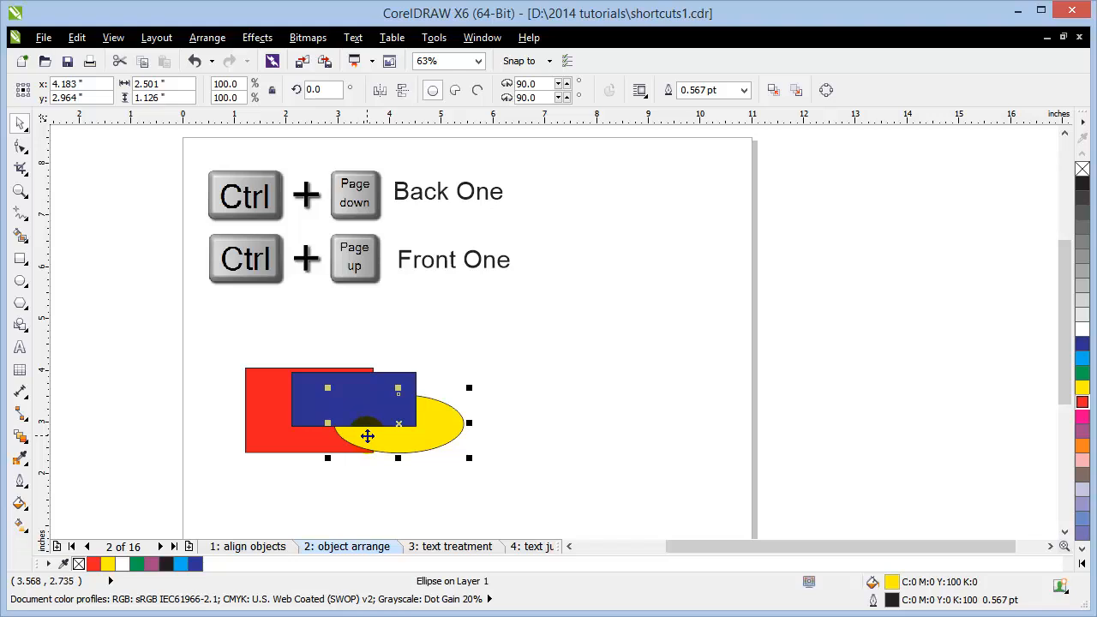
pyautogui.hotkey('ctrl', 'pagedown')
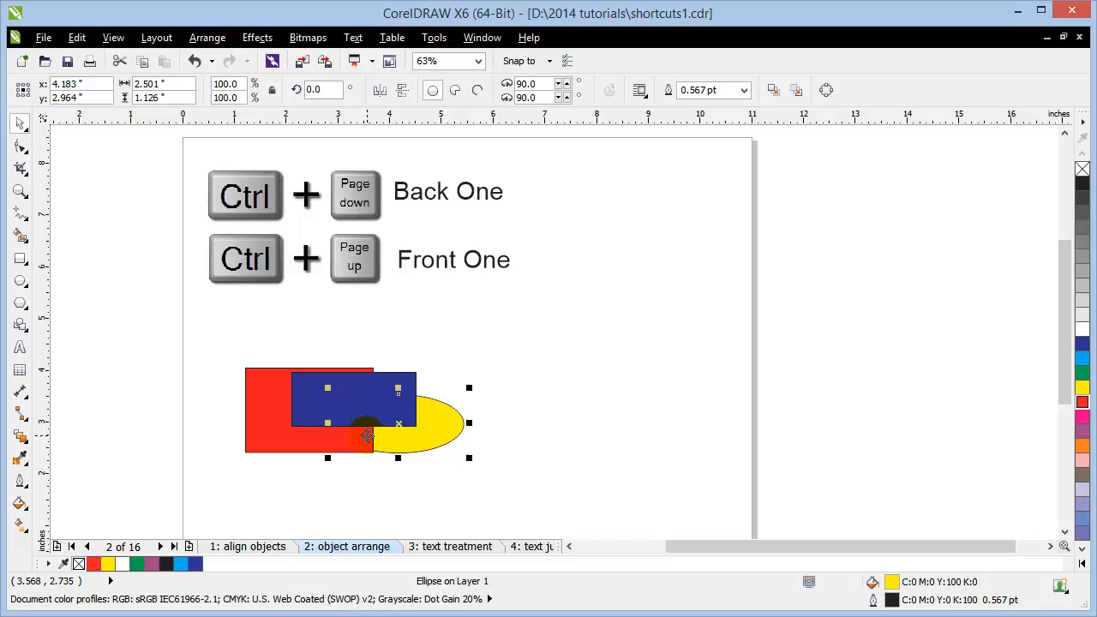
pyautogui.click(495, 461)
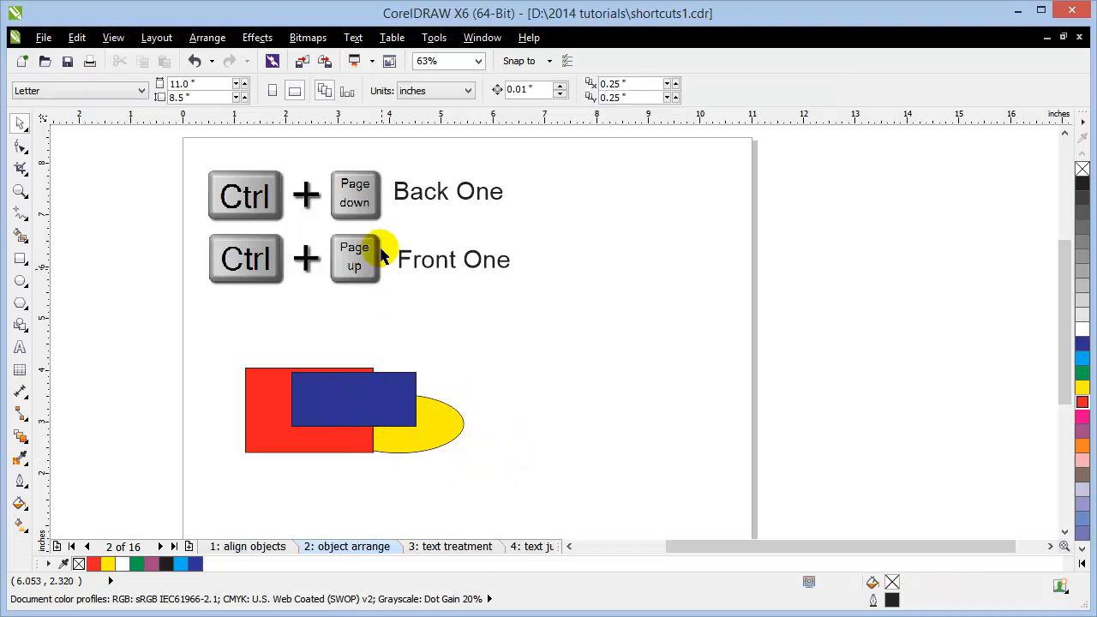
# Step: Bring the ellipse forward in front of both rectangles and nudge it up-right
pyautogui.click(257, 394)
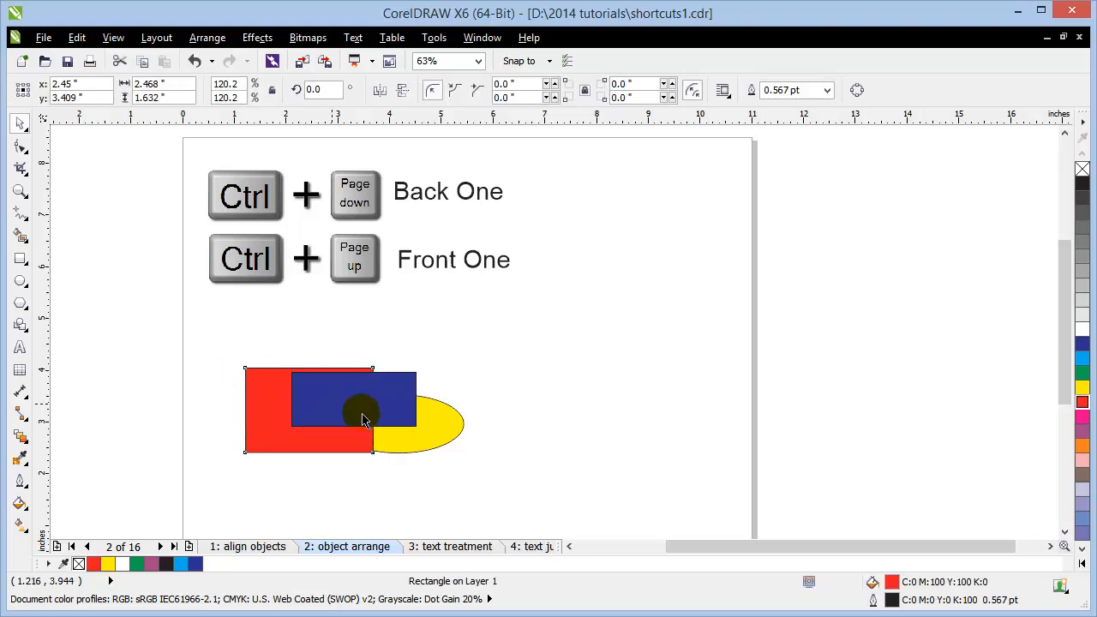
pyautogui.click(439, 429)
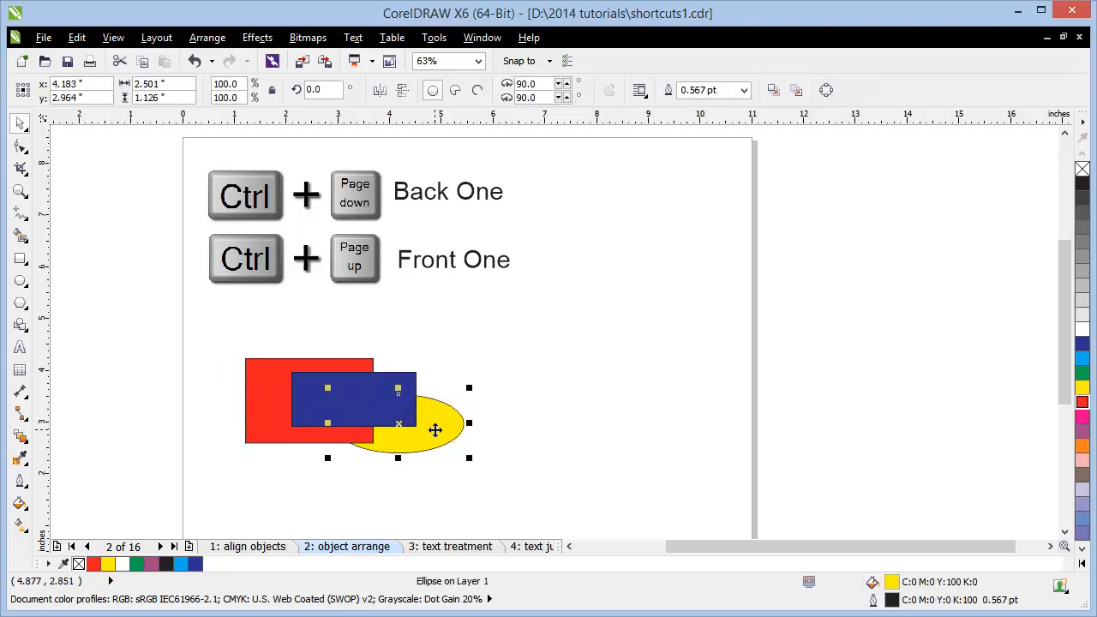
pyautogui.hotkey('ctrl', 'pageup')
pyautogui.hotkey('ctrl', 'pagedown')
pyautogui.hotkey('ctrl', 'pageup')
pyautogui.hotkey('ctrl', 'pageup')
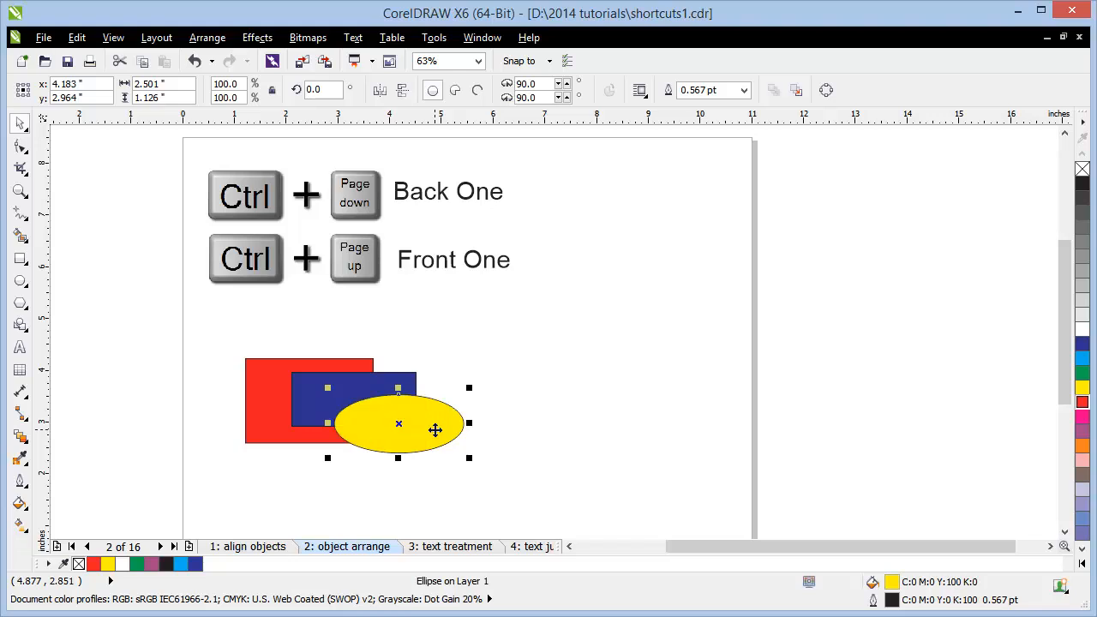
pyautogui.click(641, 368)
pyautogui.moveTo(444, 409); pyautogui.dragTo(448, 404)
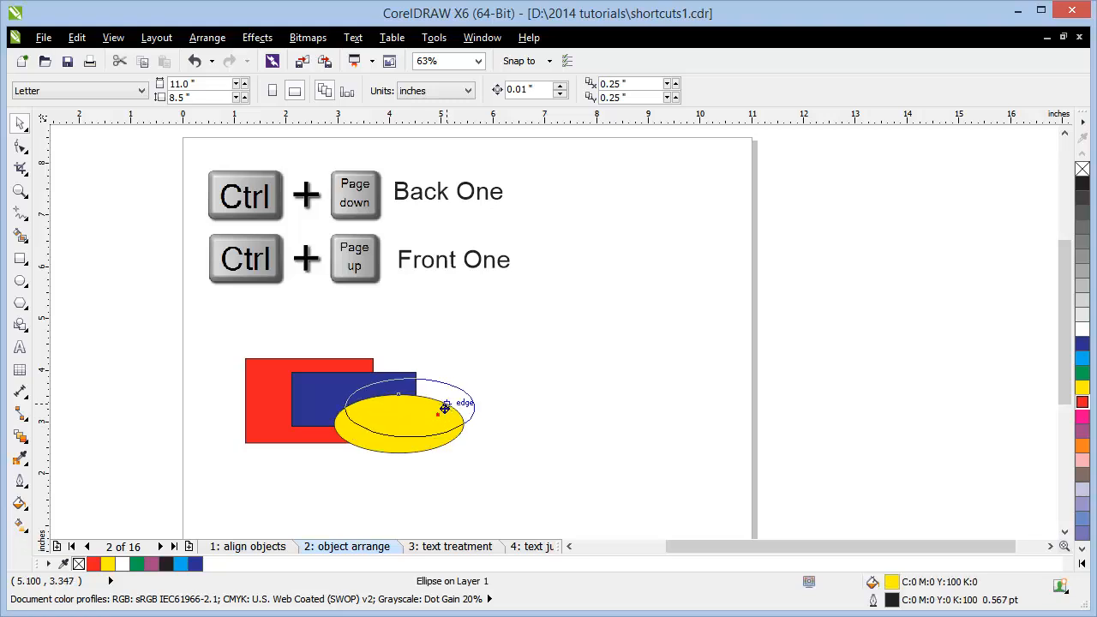
pyautogui.click(491, 406)
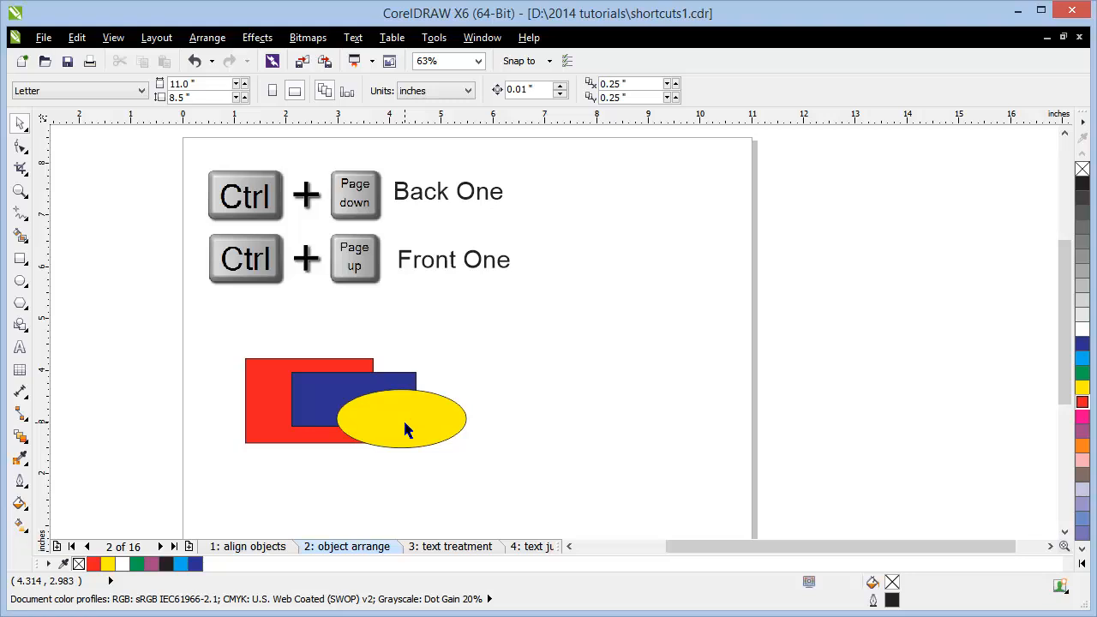
# Step: Move the ellipse up onto the red rectangle's top edge and bring it to the very front
pyautogui.click(437, 433)
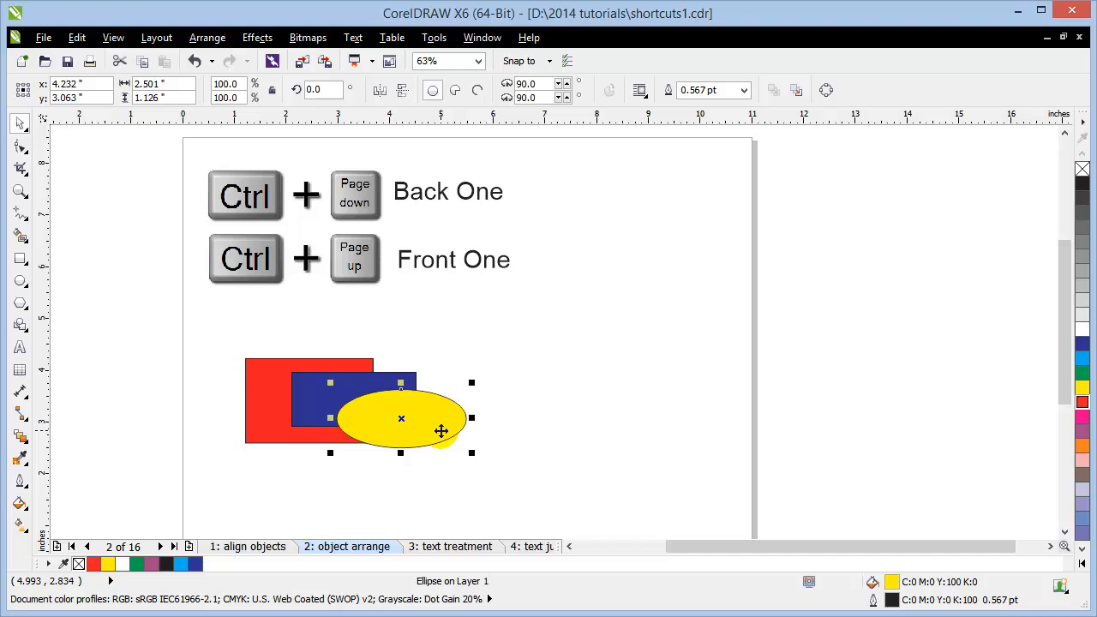
pyautogui.hotkey('ctrl', 'pagedown')
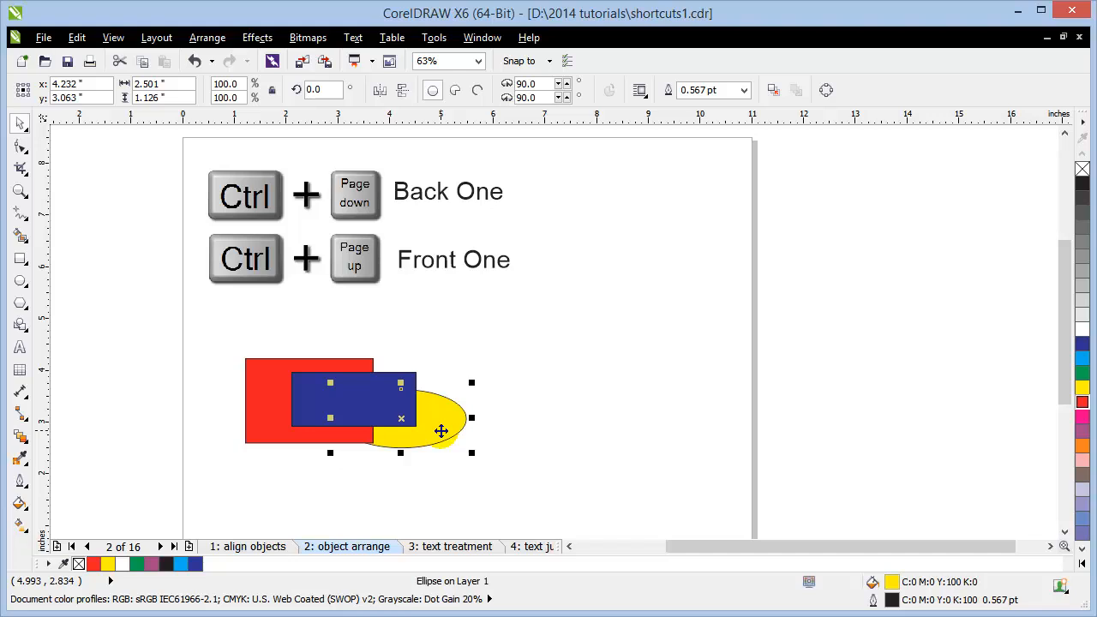
pyautogui.moveTo(448, 422); pyautogui.dragTo(363, 372)
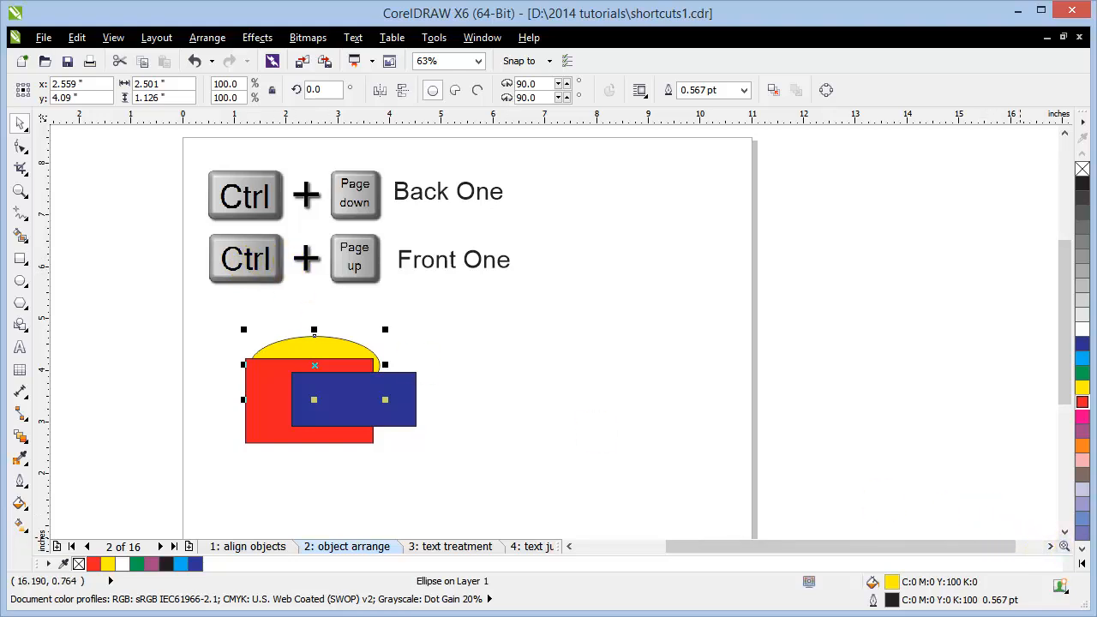
pyautogui.hotkey('shift', 'pageup')
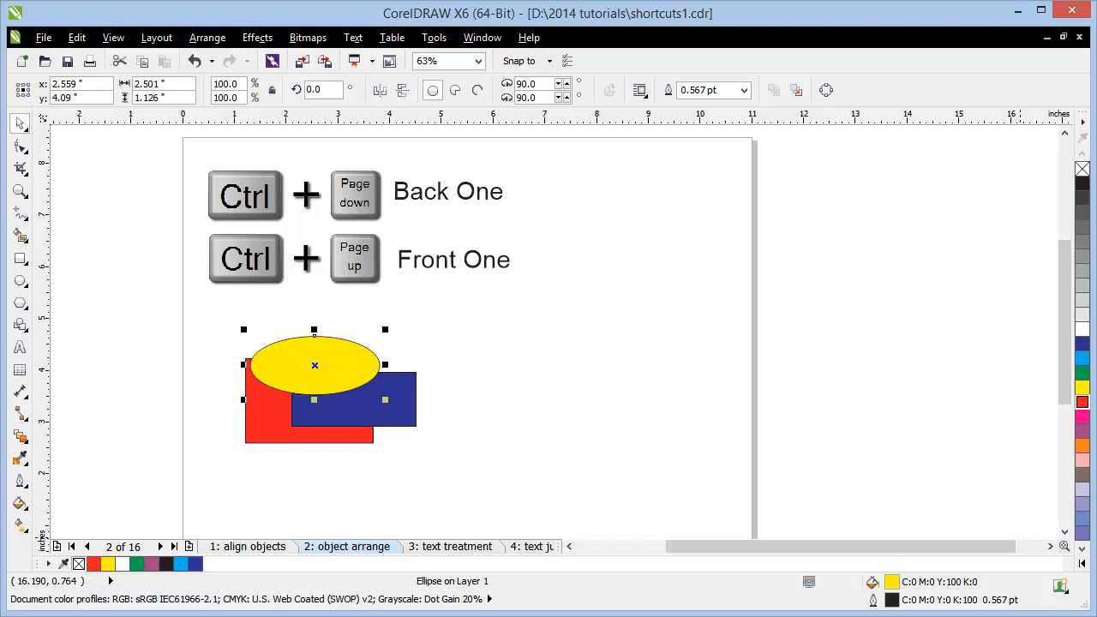
# Step: Place new text starting with 'A' below Italic Text and scale it up large
pyautogui.click(561, 378)
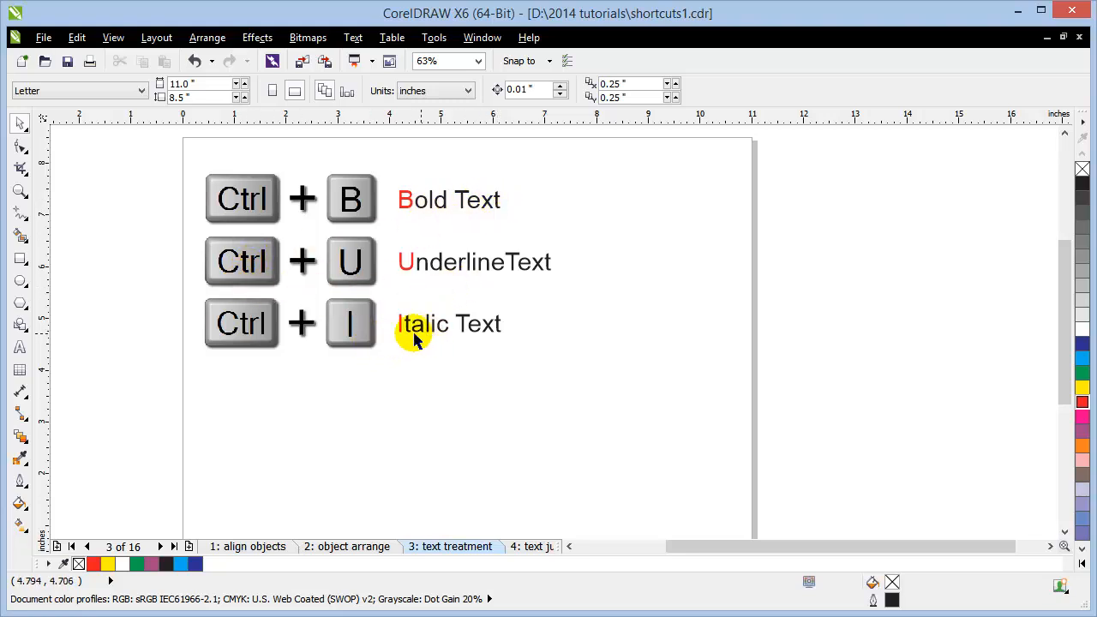
pyautogui.click(20, 347)
pyautogui.click(309, 396)
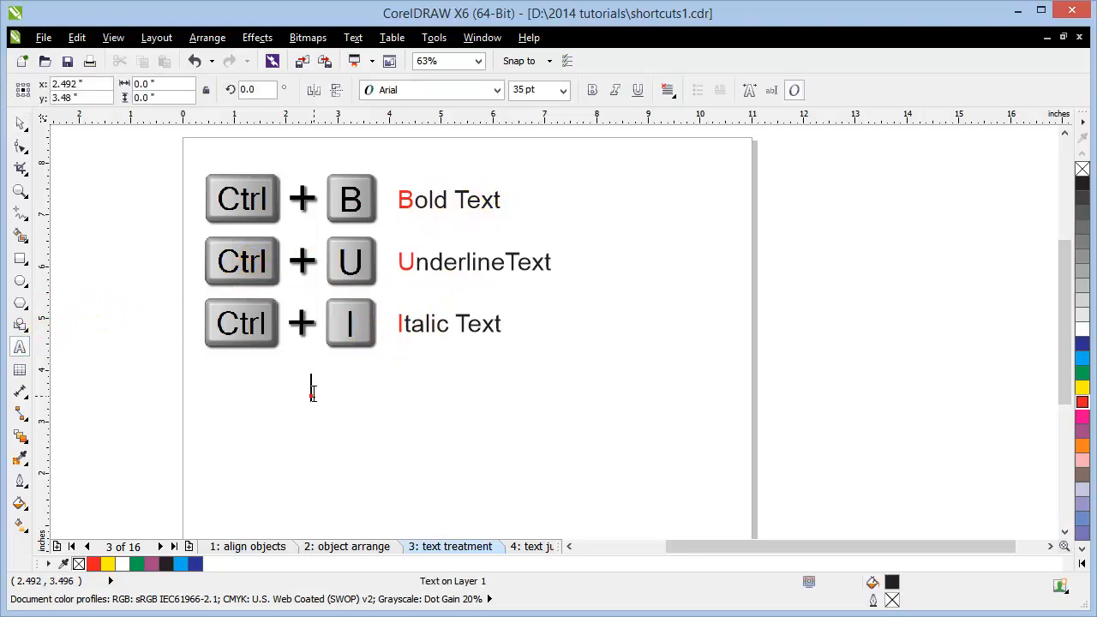
pyautogui.hotkey('ctrl', 'space')
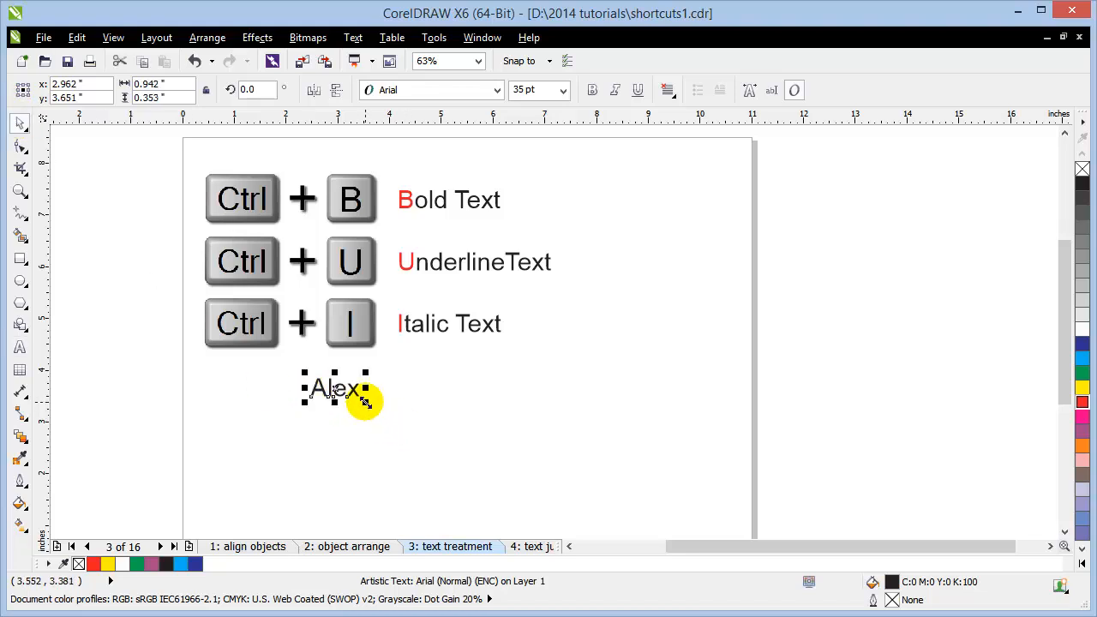
pyautogui.moveTo(366, 400); pyautogui.dragTo(470, 466)
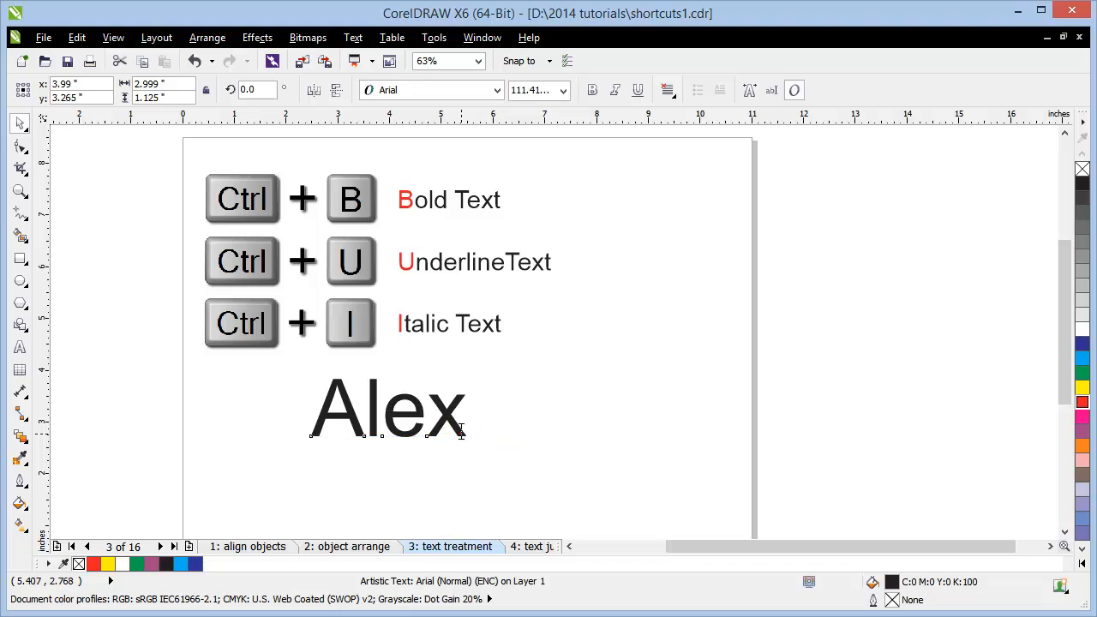
# Step: Finish typing the rest of the two-word name, removing the extra trailing letter
pyautogui.doubleClick(461, 434)
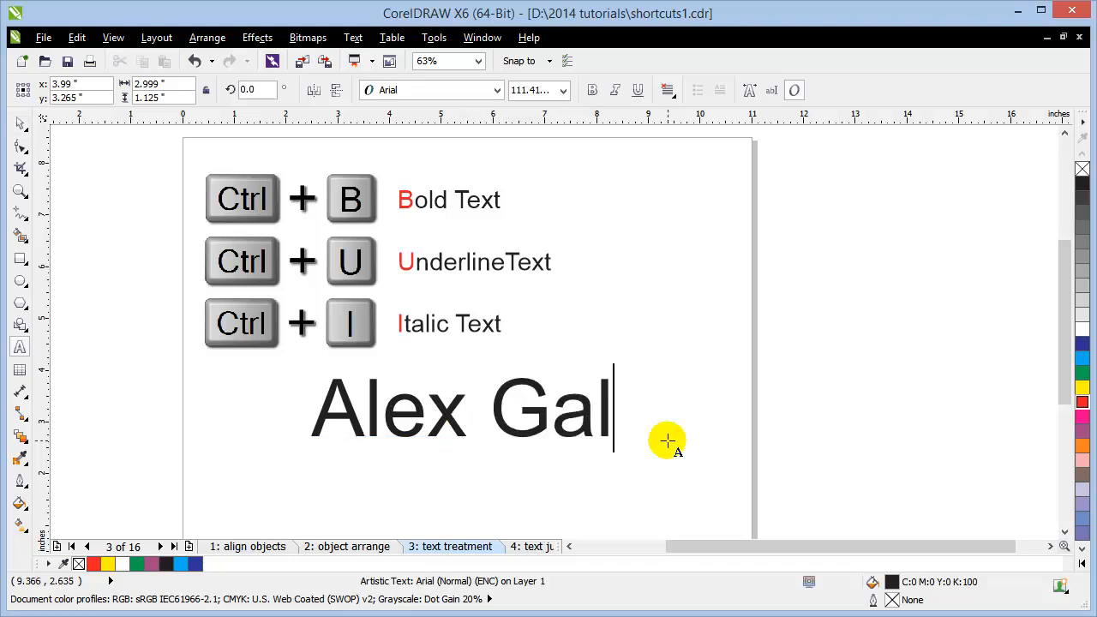
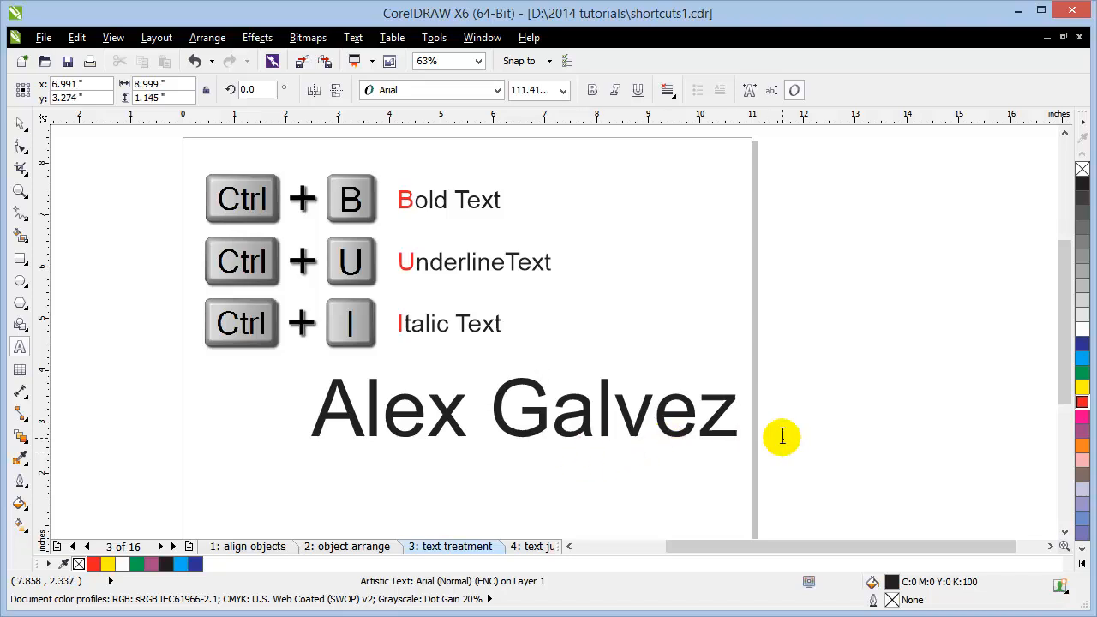
pyautogui.click(20, 122)
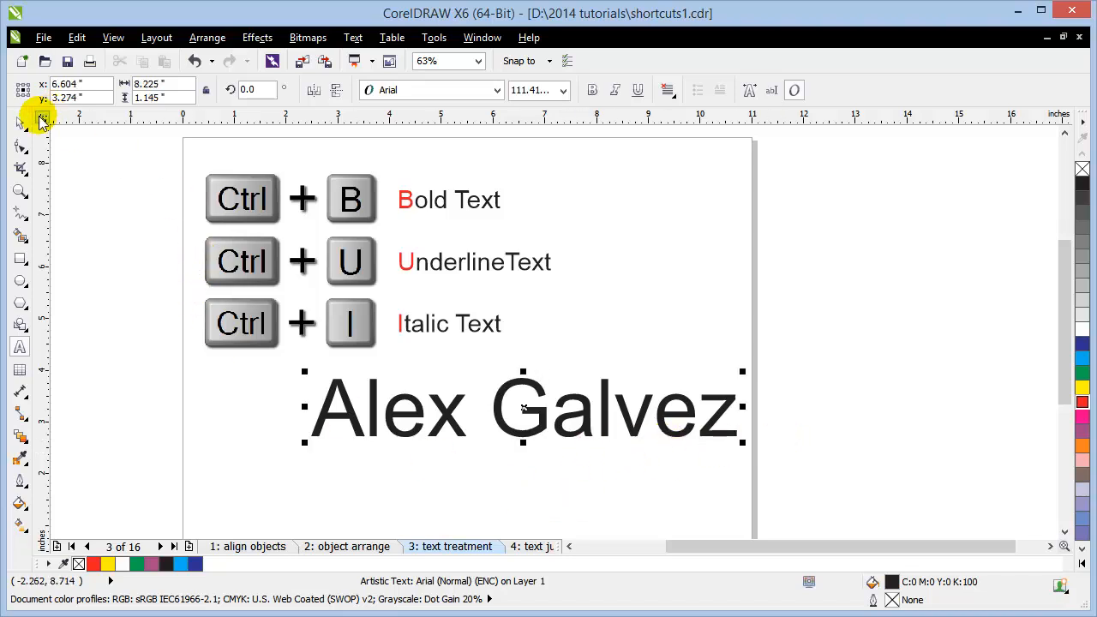
pyautogui.click(197, 443)
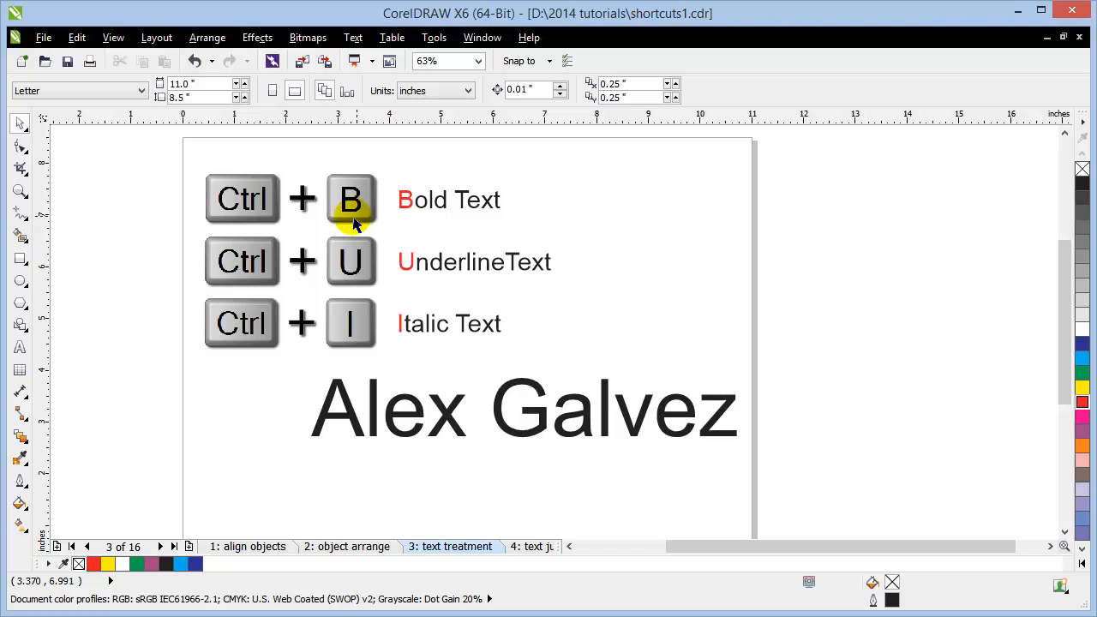
# Step: Try Ctrl+B on the name text and cancel the Brightness dialog that opens
pyautogui.click(374, 433)
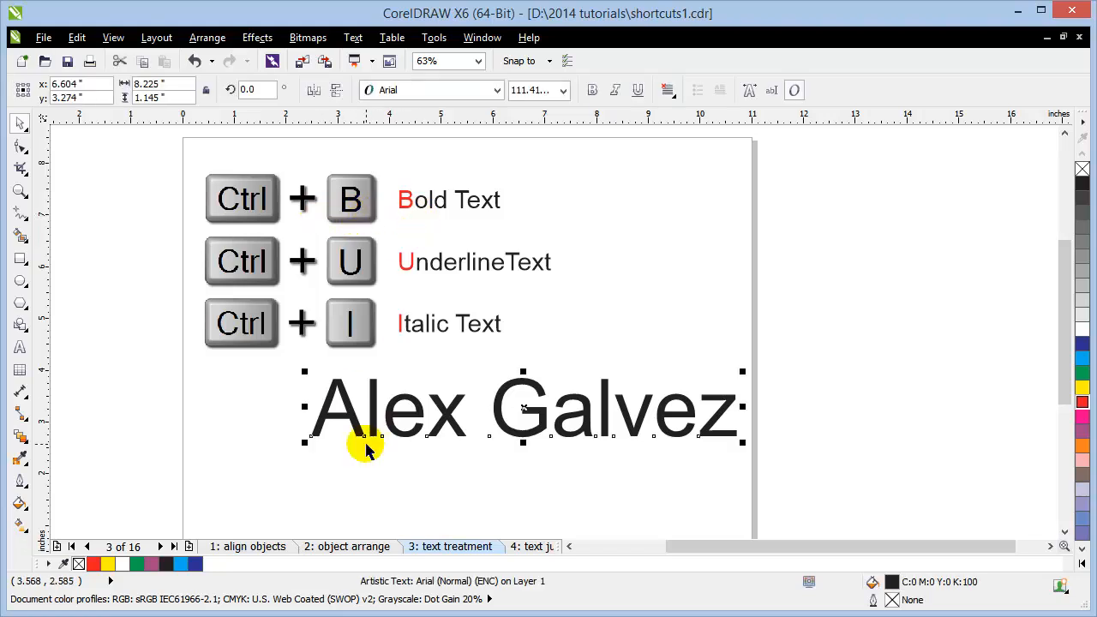
pyautogui.hotkey('ctrl', 'b')
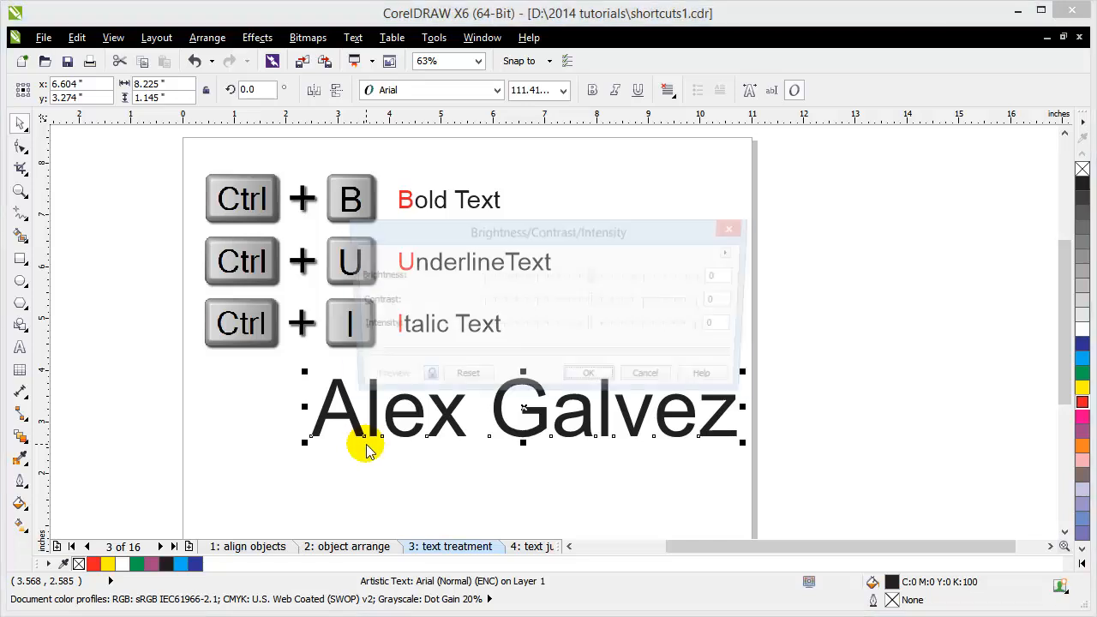
pyautogui.click(654, 381)
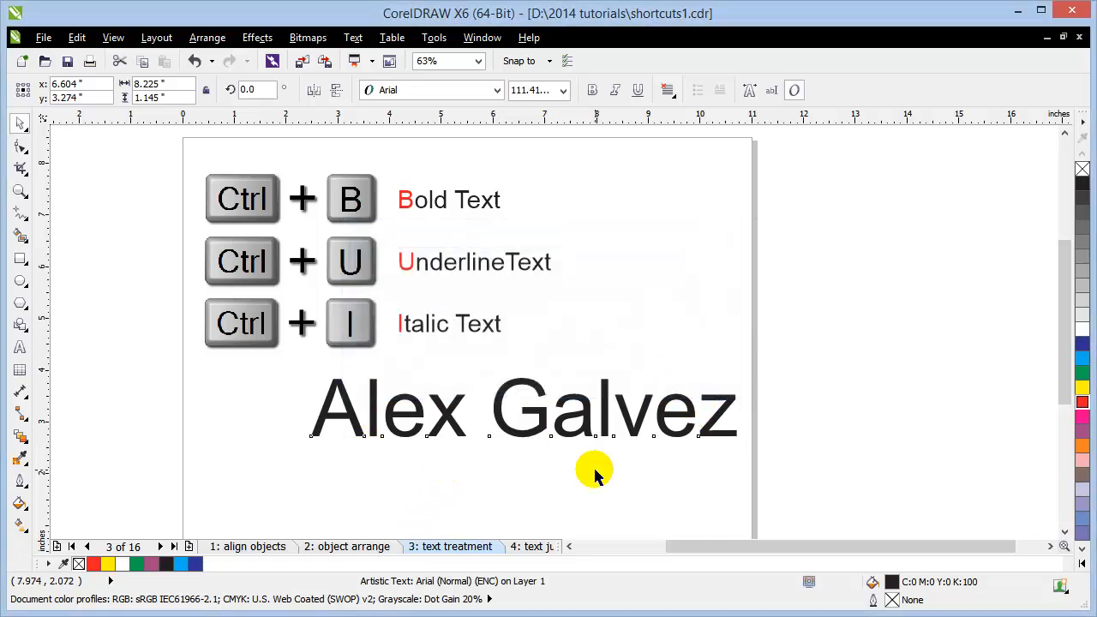
pyautogui.click(592, 470)
# Step: Make the name's initial letter A bold
pyautogui.click(320, 418)
pyautogui.doubleClick(322, 418)
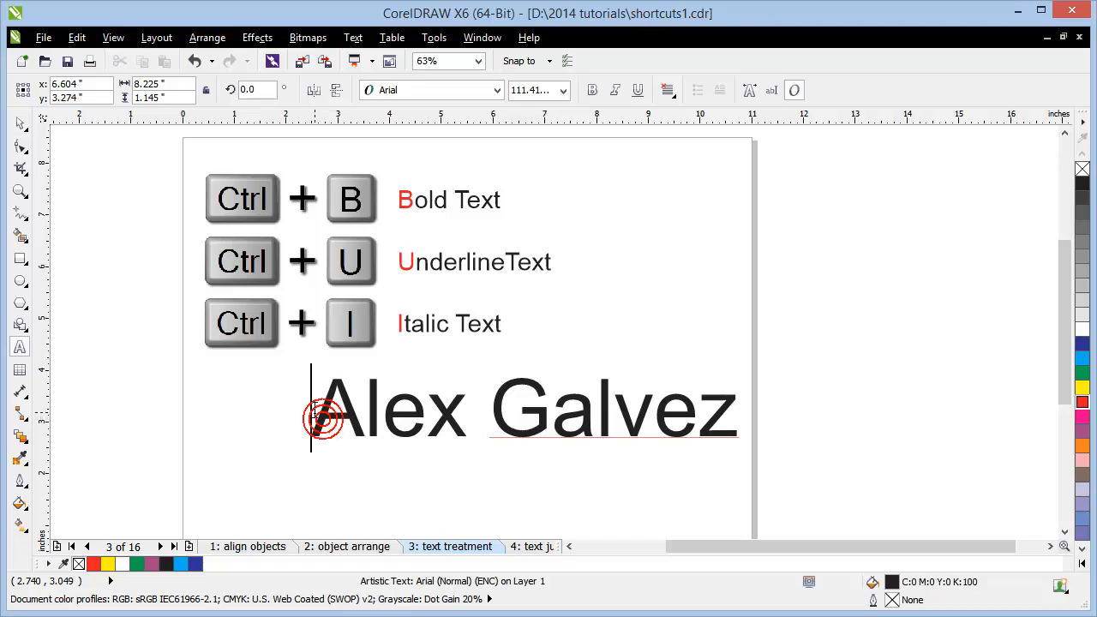
pyautogui.moveTo(313, 420); pyautogui.dragTo(462, 422)
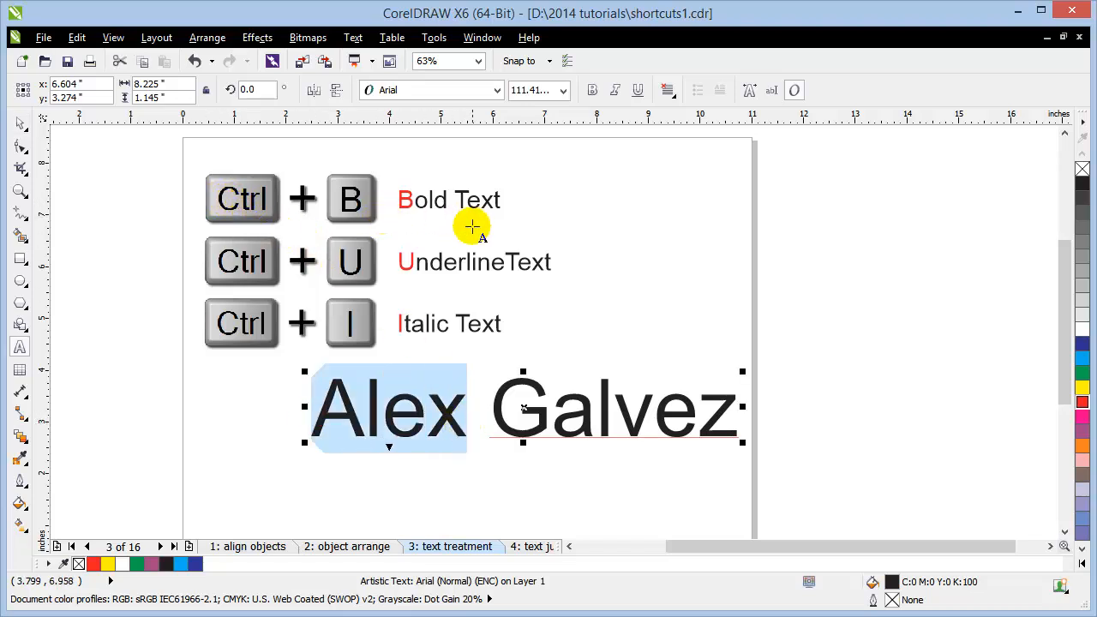
pyautogui.click(267, 410)
pyautogui.moveTo(326, 411); pyautogui.dragTo(350, 414)
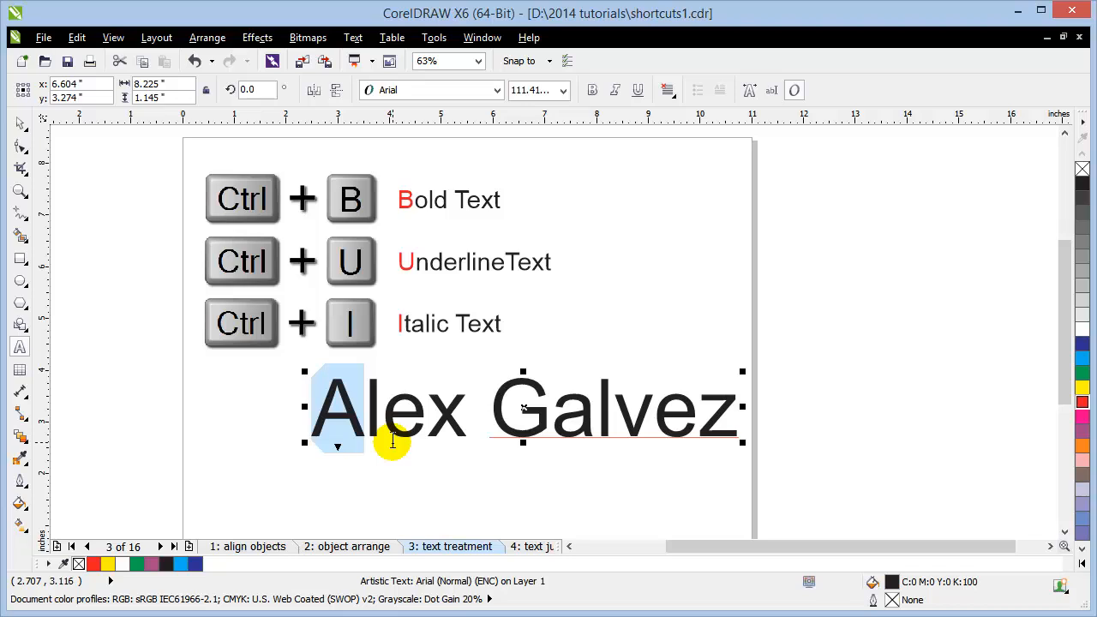
pyautogui.hotkey('ctrl', 'b')
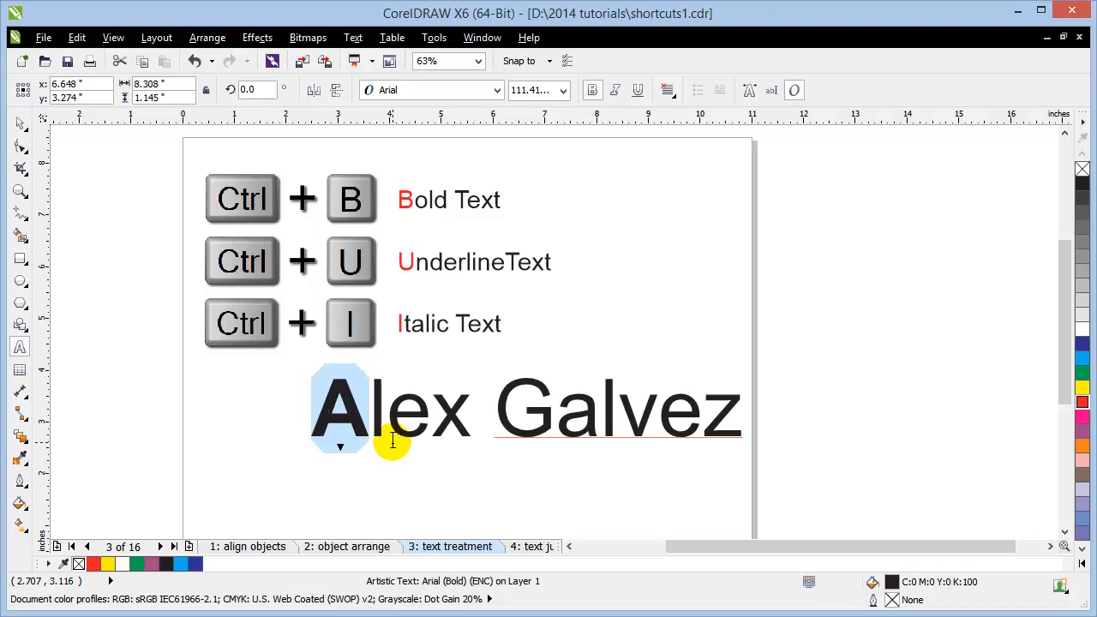
pyautogui.click(471, 439)
# Step: Make the second word of the name bold and underlined
pyautogui.moveTo(514, 403); pyautogui.dragTo(740, 426)
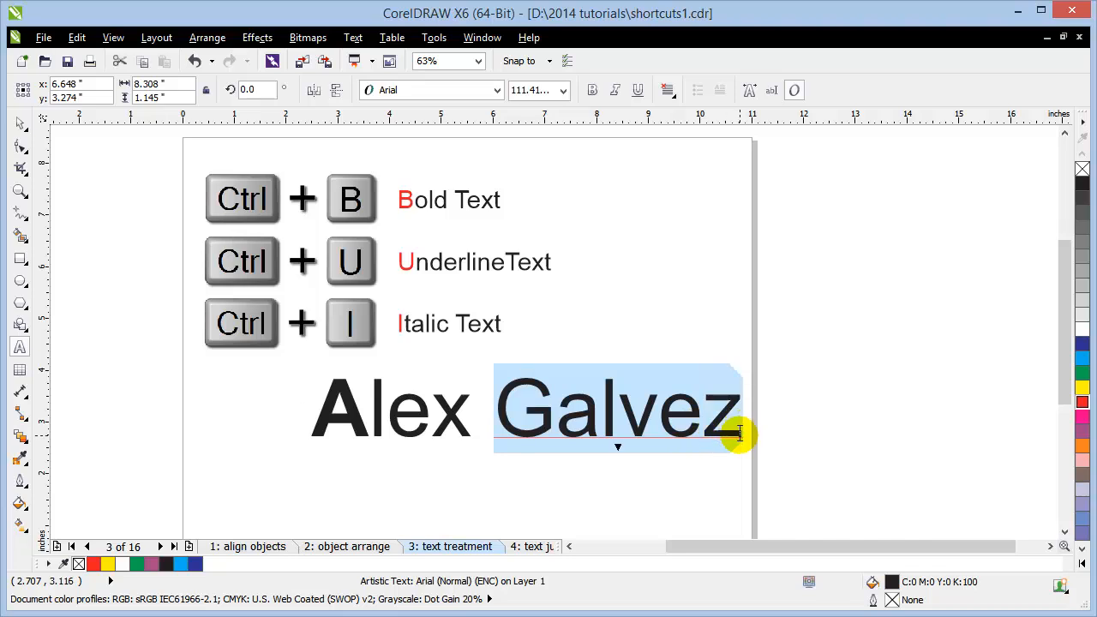
pyautogui.hotkey('ctrl', 'b')
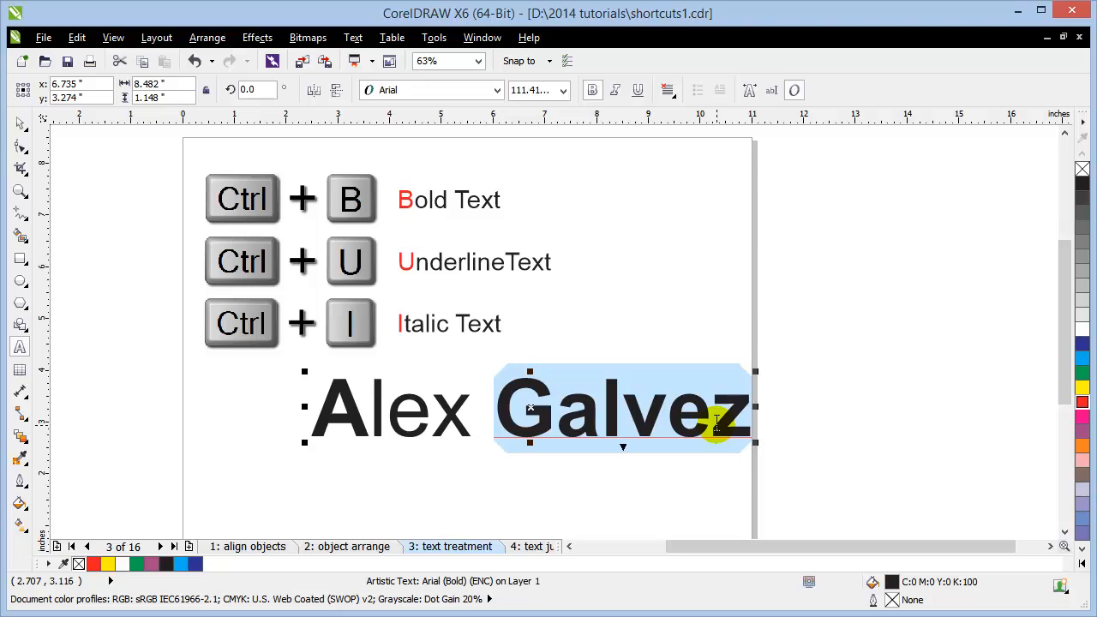
pyautogui.hotkey('ctrl', 'u')
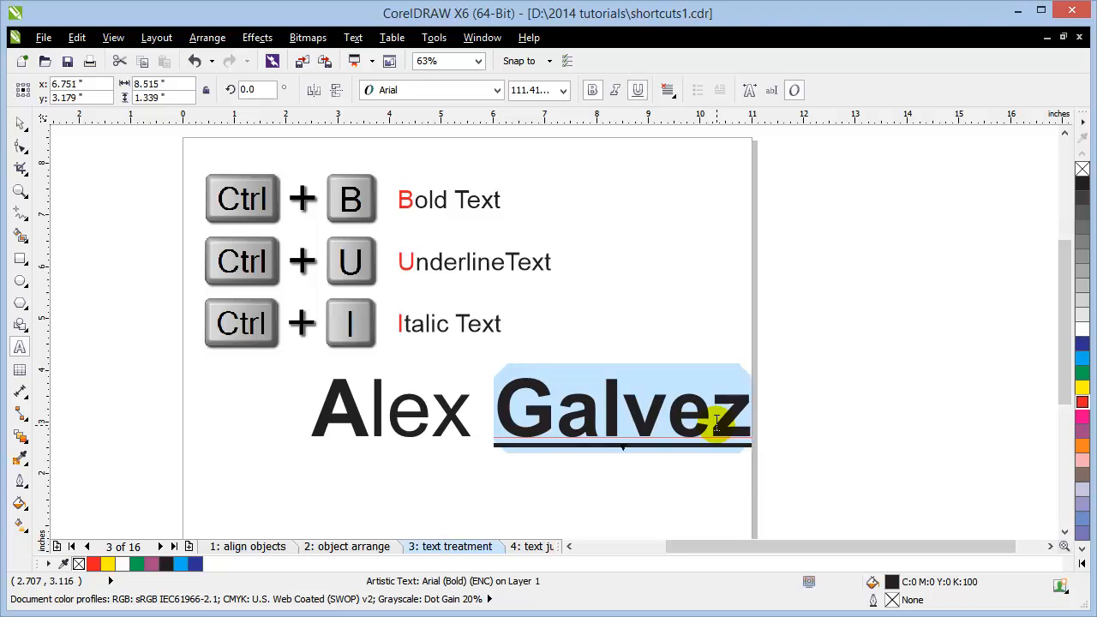
pyautogui.click(524, 373)
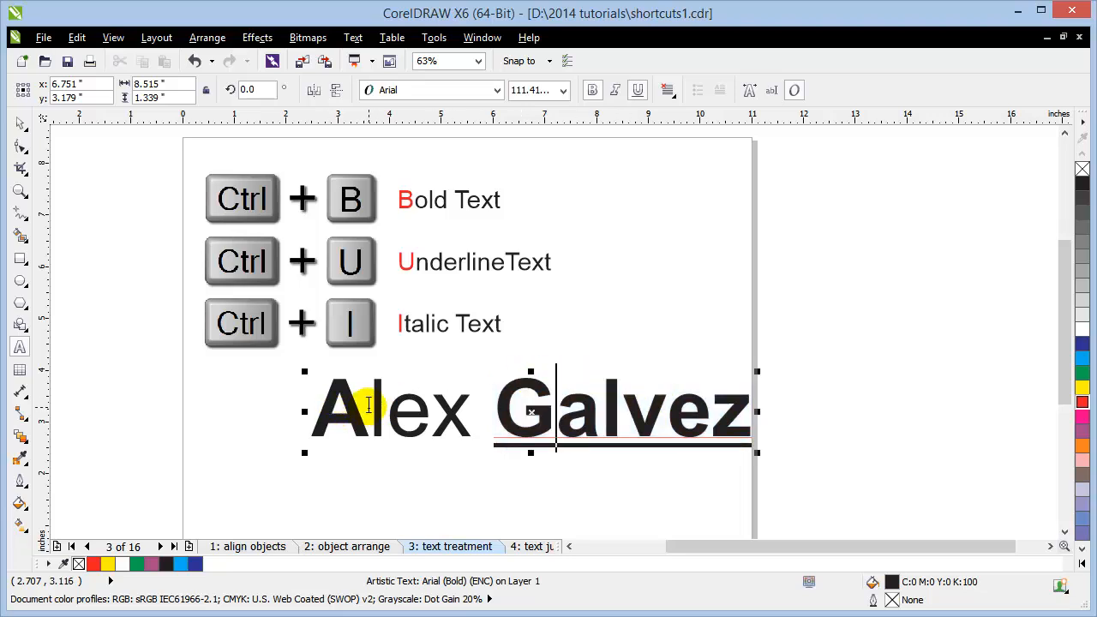
# Step: Italicize the remaining letters of the first word after the A
pyautogui.moveTo(369, 406); pyautogui.dragTo(480, 412)
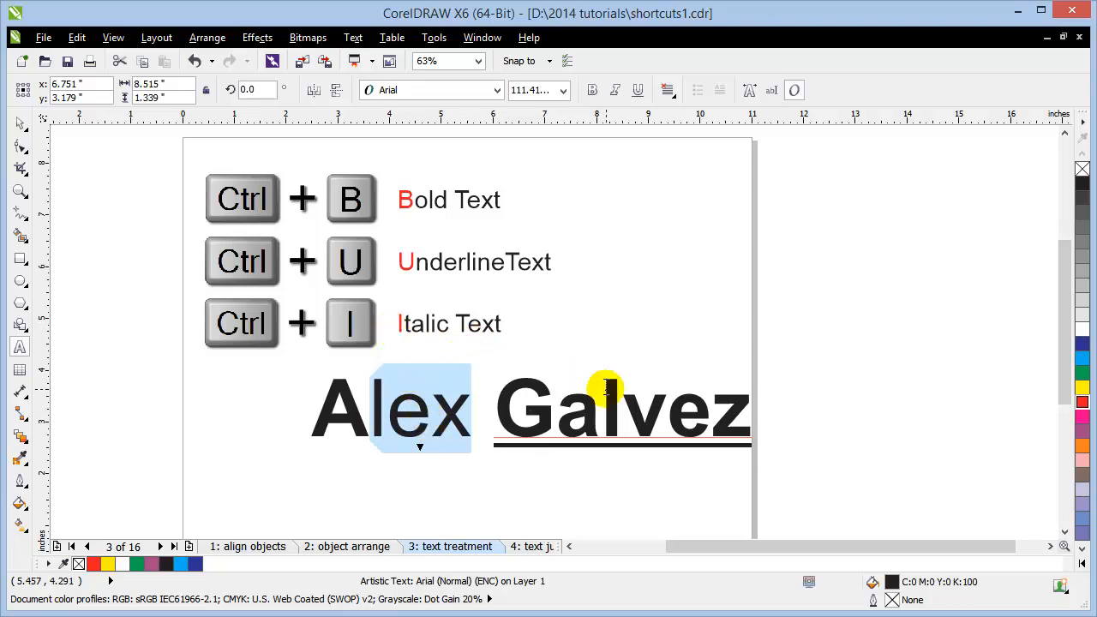
pyautogui.hotkey('ctrl', 'i')
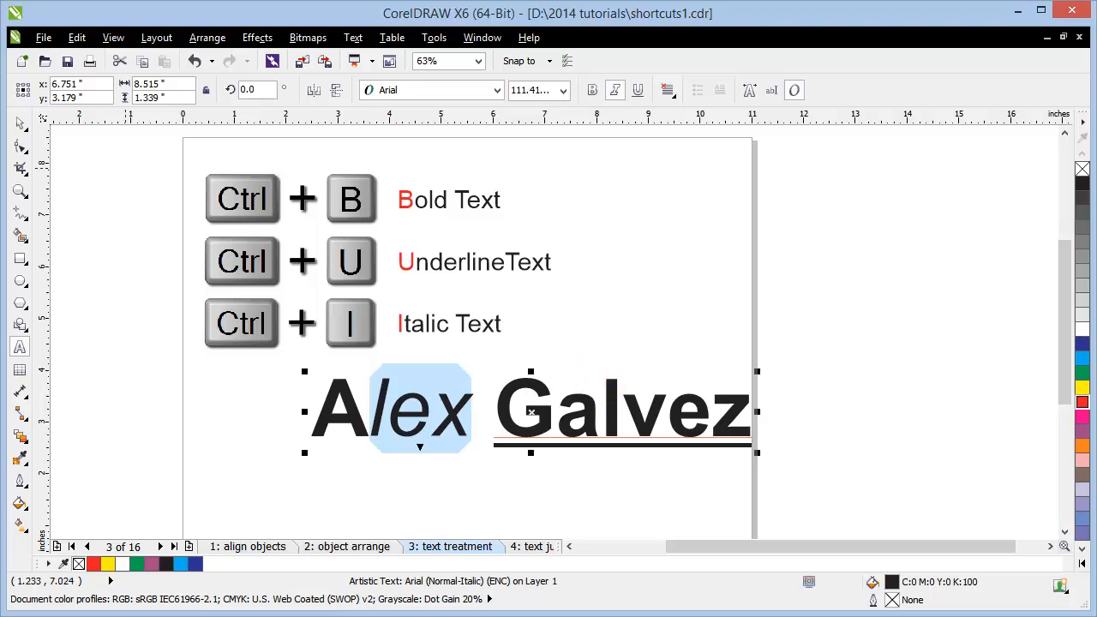
pyautogui.click(20, 121)
pyautogui.click(81, 241)
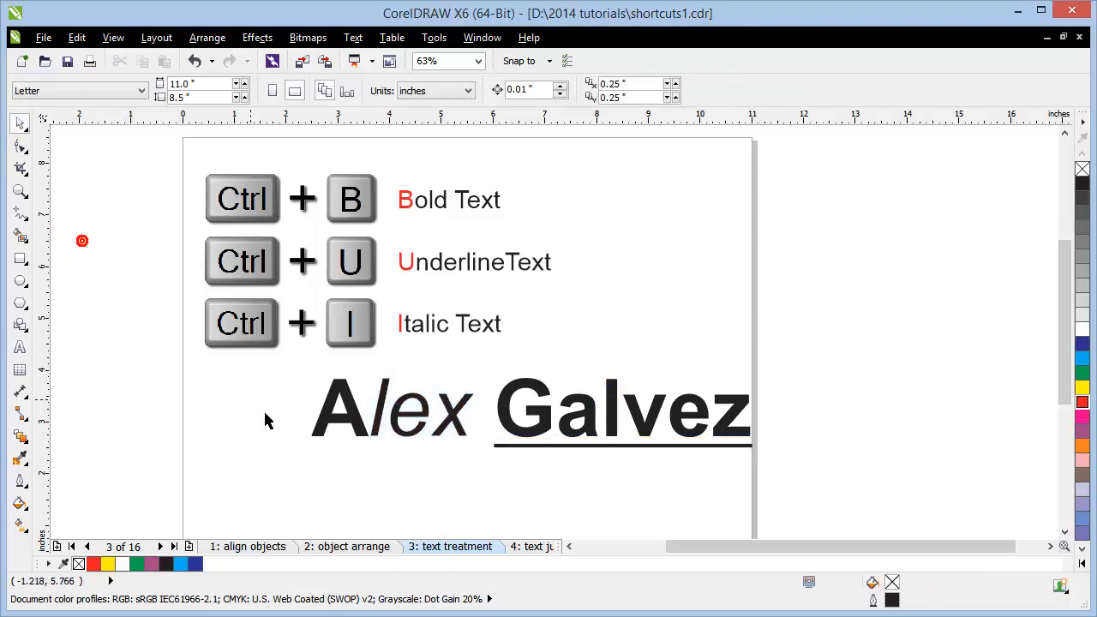
# Step: On page 4, text justification, reposition the Artistic Text block beside the paragraph text
pyautogui.click(525, 545)
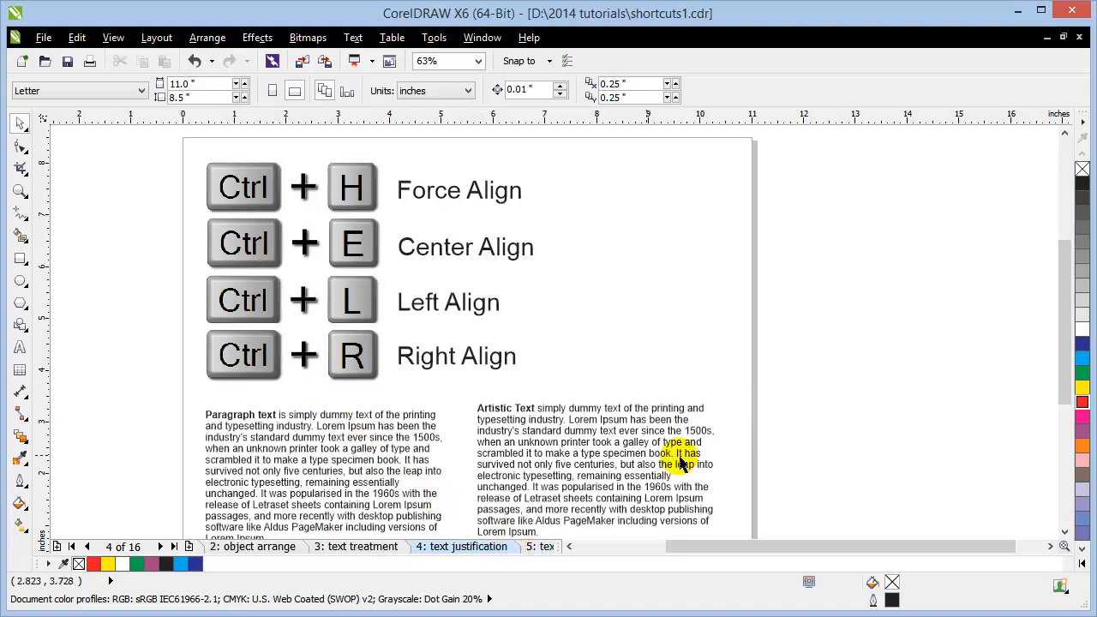
pyautogui.moveTo(1058, 318)
pyautogui.mouseDown()
pyautogui.moveTo(1058, 336)
pyautogui.moveTo(1047, 330)
pyautogui.mouseUp()
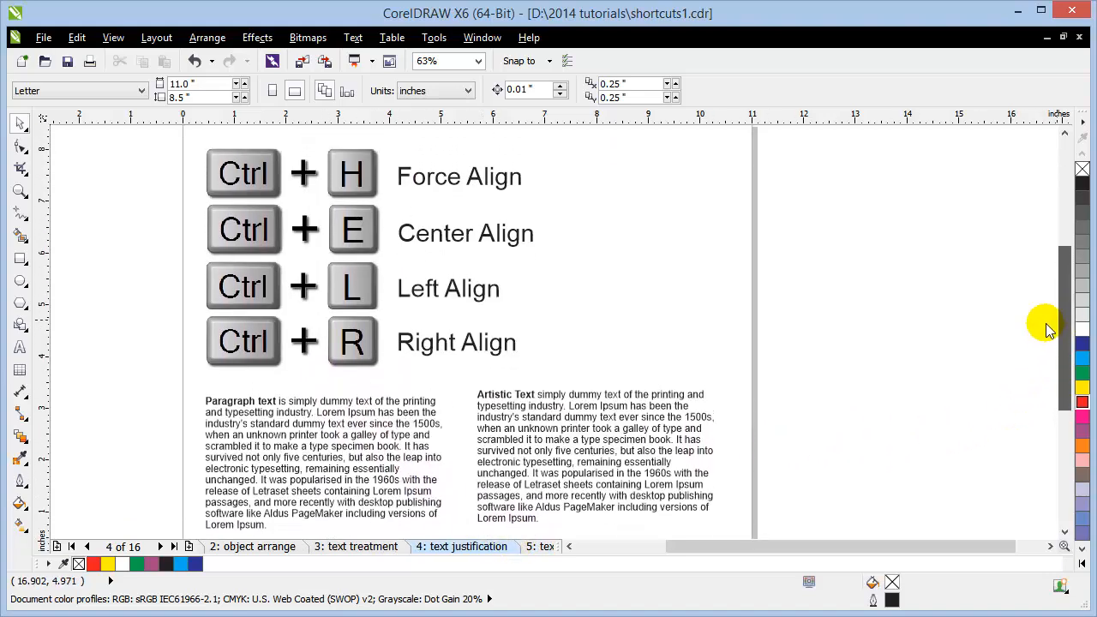
pyautogui.click(390, 460)
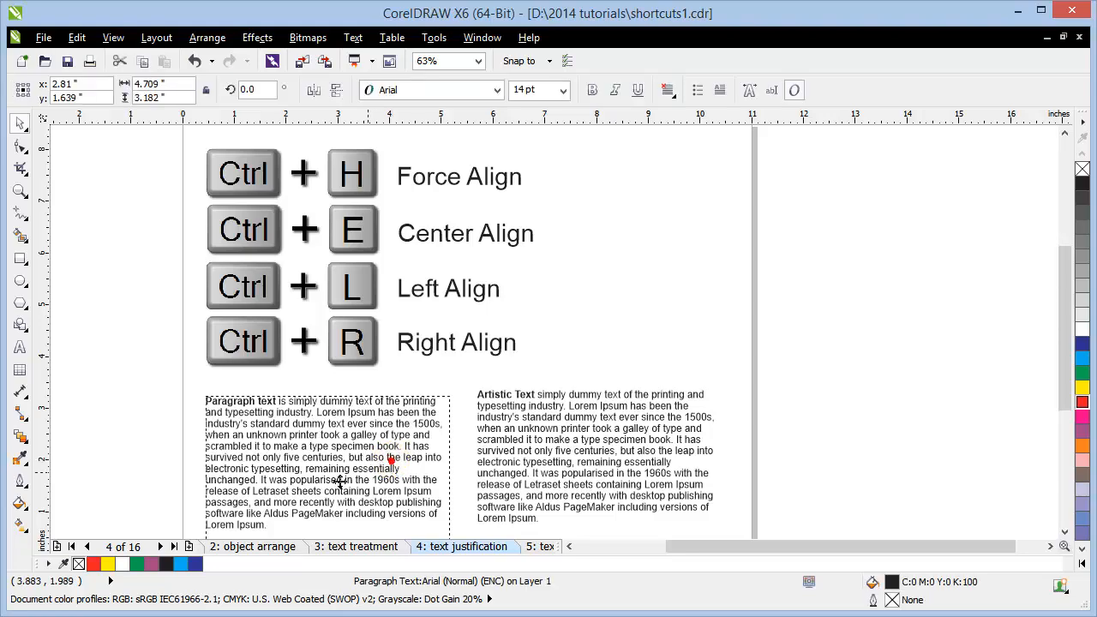
pyautogui.moveTo(303, 467)
pyautogui.mouseDown()
pyautogui.moveTo(288, 458)
pyautogui.moveTo(298, 460)
pyautogui.mouseUp()
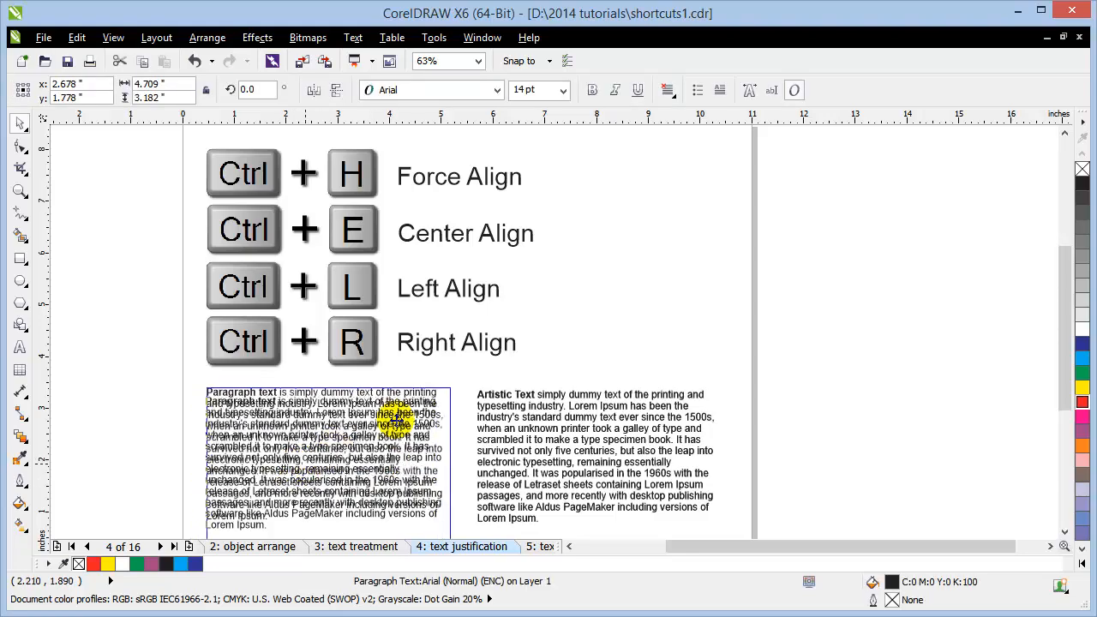
pyautogui.click(626, 435)
pyautogui.moveTo(684, 408); pyautogui.dragTo(684, 409)
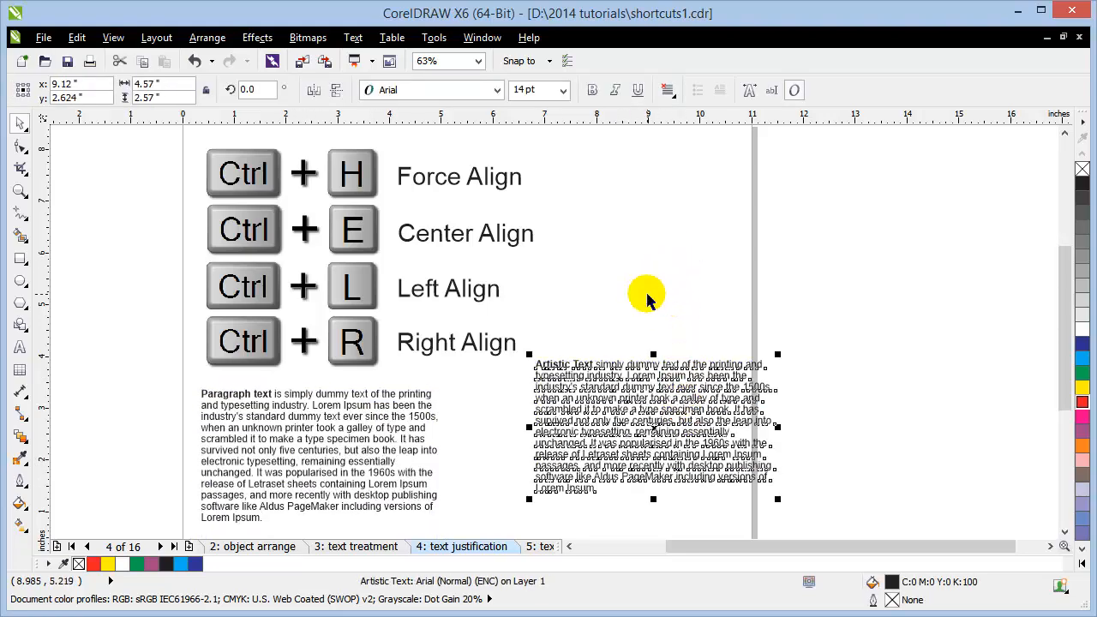
pyautogui.click(646, 294)
pyautogui.moveTo(619, 416); pyautogui.dragTo(545, 436)
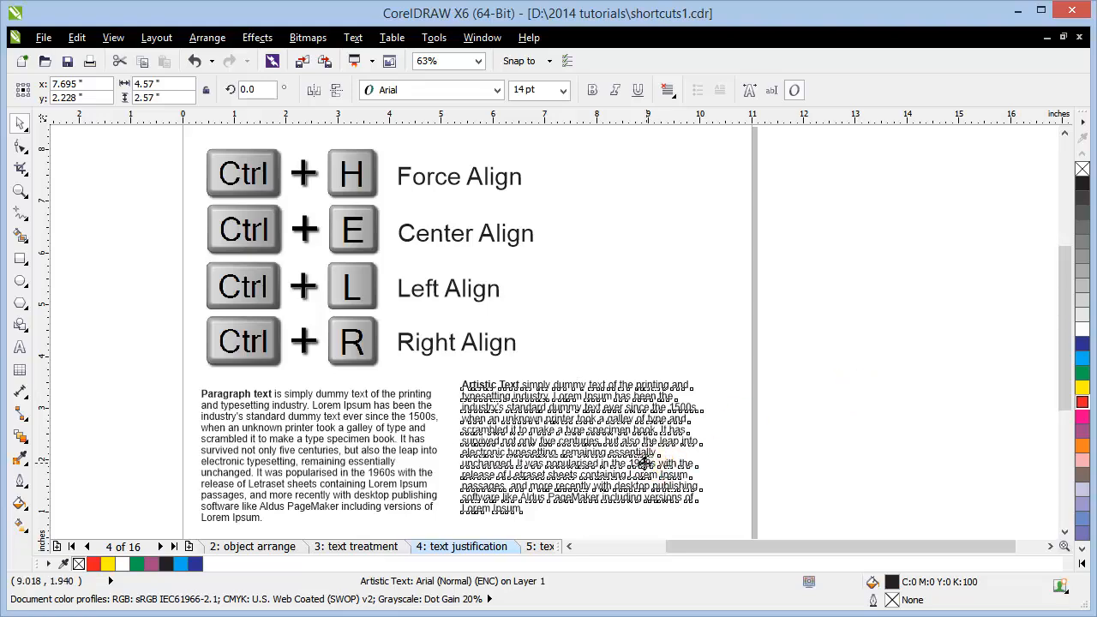
pyautogui.moveTo(646, 461); pyautogui.dragTo(641, 464)
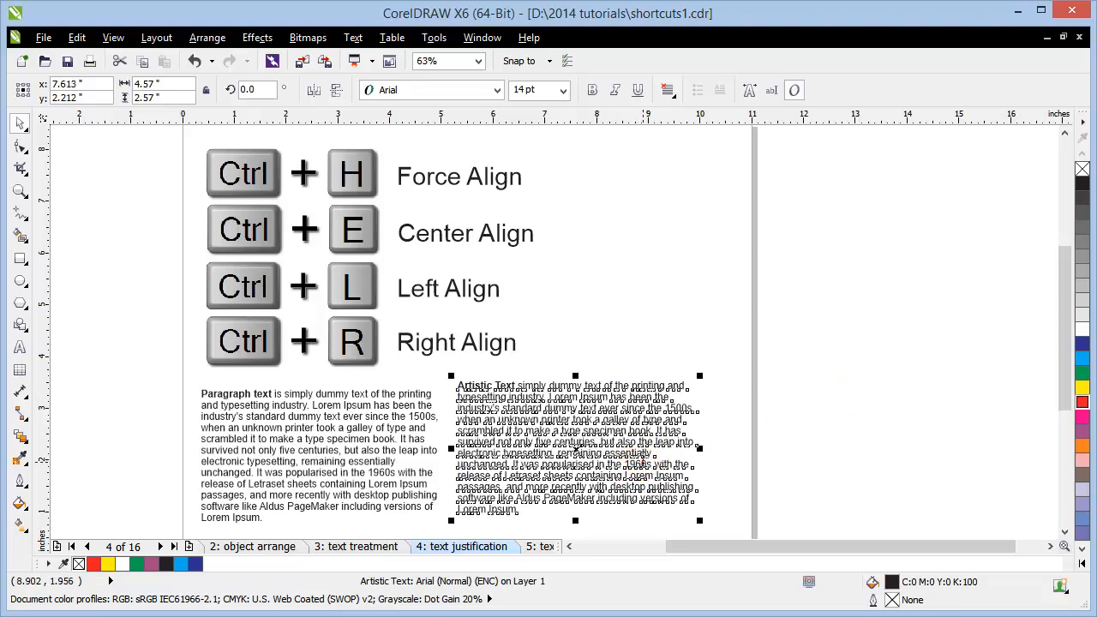
# Step: Highlight all the Artistic Text and apply Full Justify from the alignment list
pyautogui.press('F8')
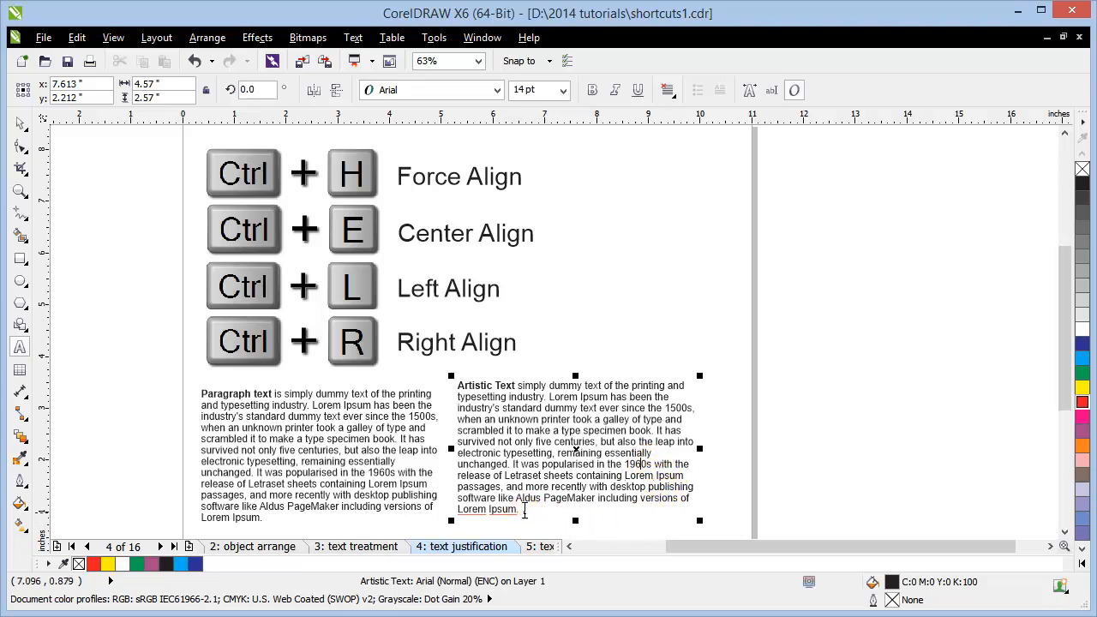
pyautogui.moveTo(519, 509); pyautogui.dragTo(419, 381)
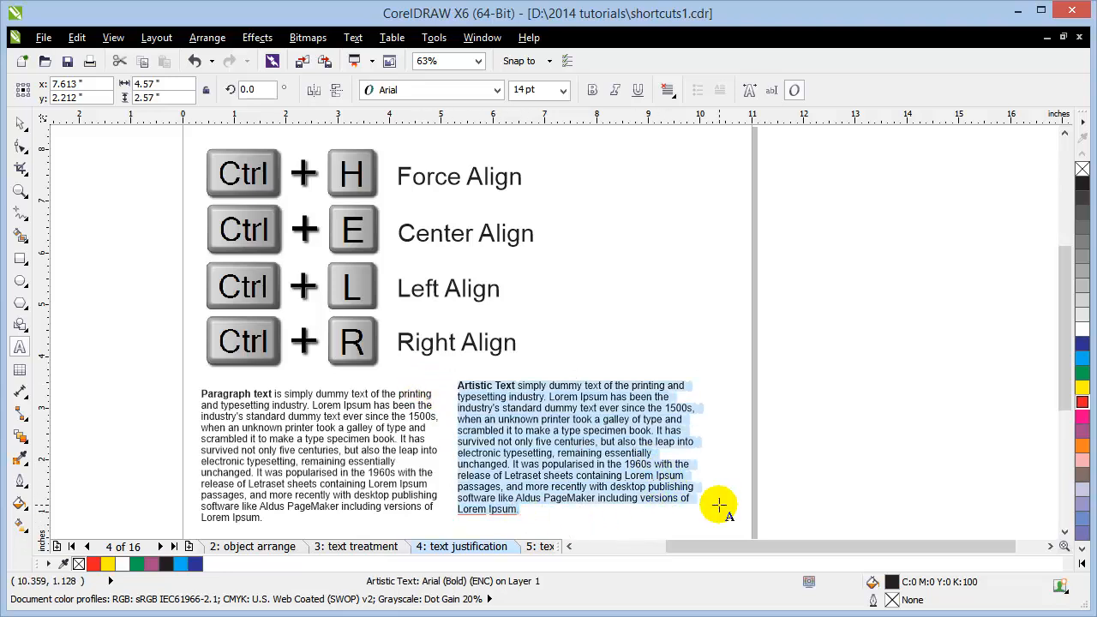
pyautogui.hotkey('ctrl', 'h')
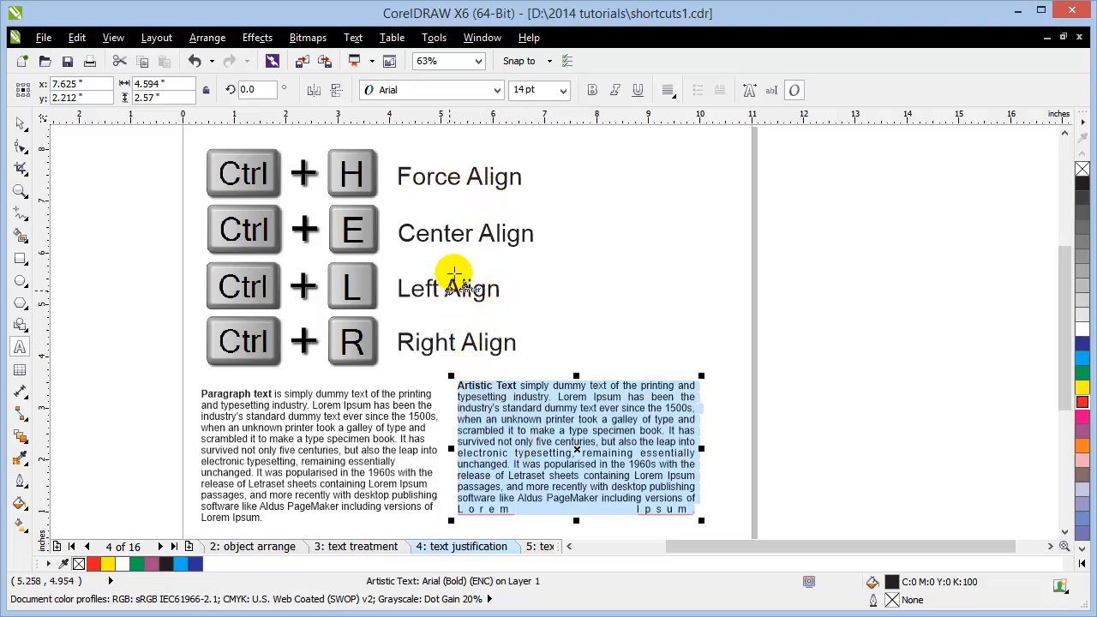
pyautogui.click(661, 94)
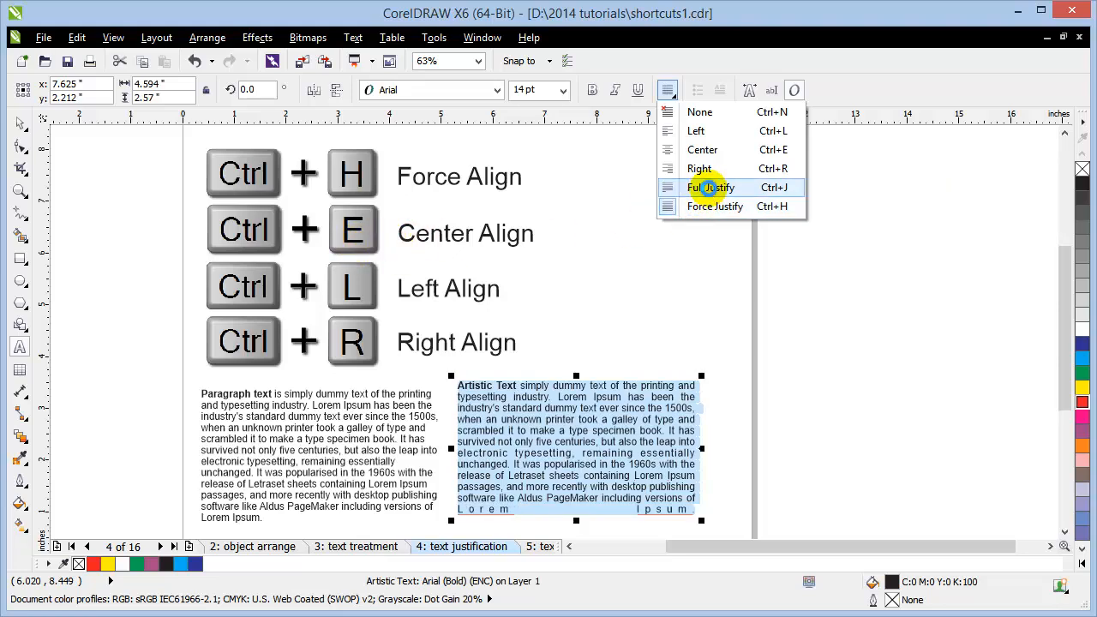
pyautogui.click(710, 188)
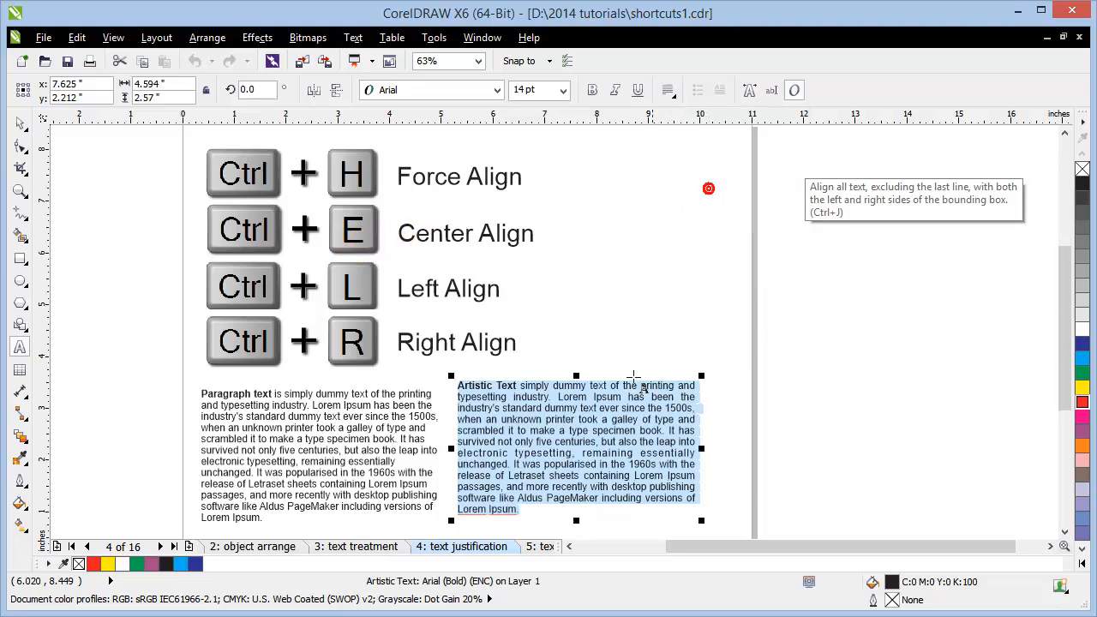
pyautogui.click(587, 509)
pyautogui.click(492, 511)
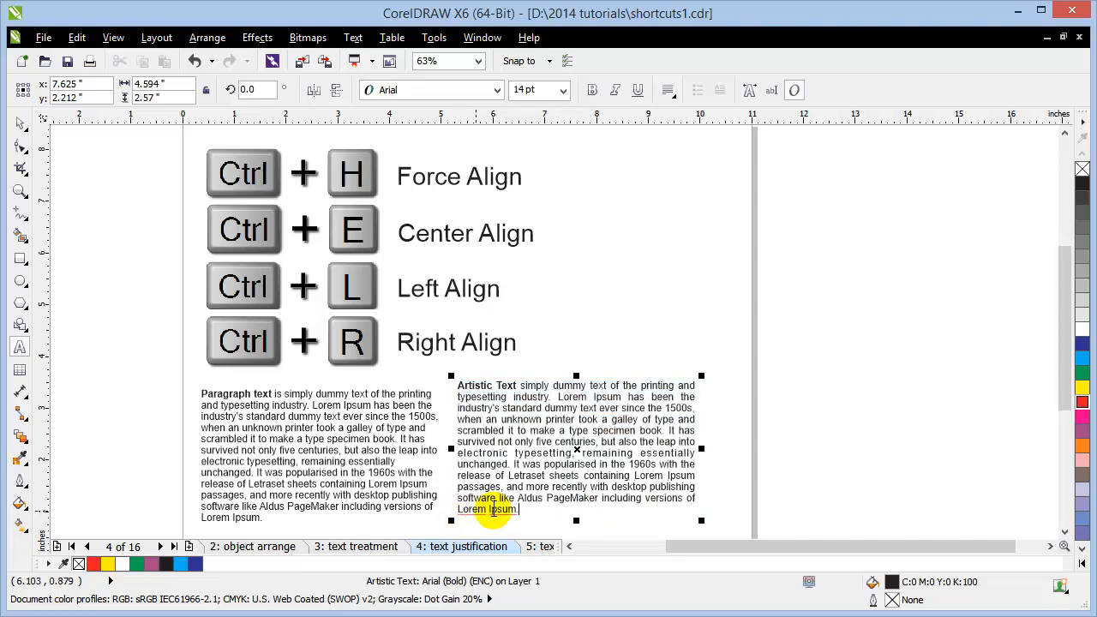
# Step: Select all the Paragraph text and cycle center, left, then right alignment, ending right-aligned
pyautogui.click(317, 427)
pyautogui.moveTo(270, 516); pyautogui.dragTo(182, 396)
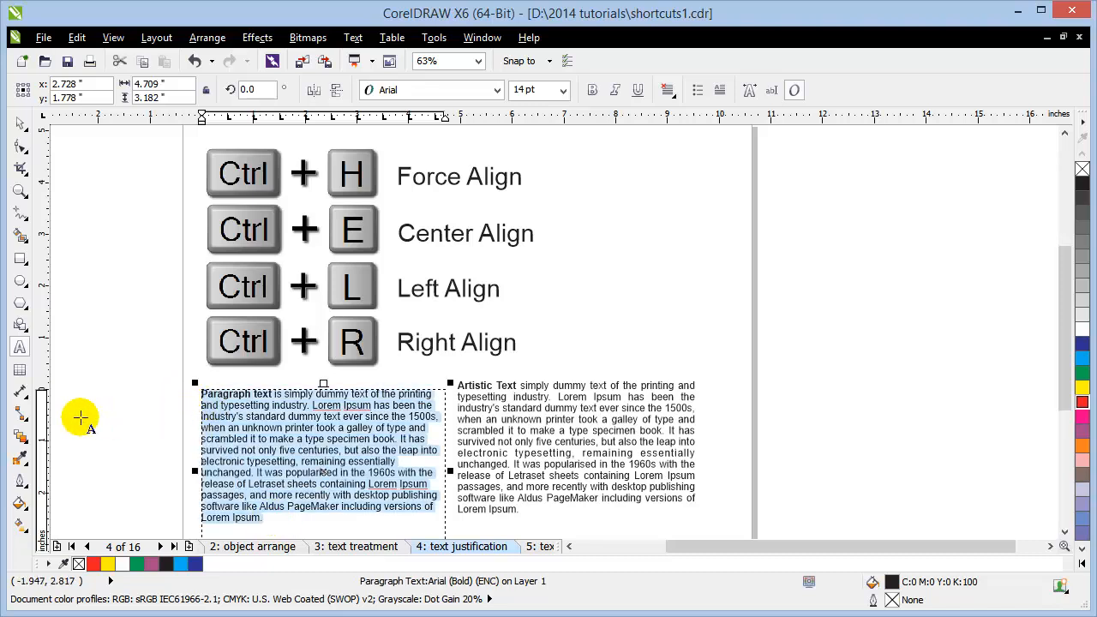
pyautogui.hotkey('ctrl', 'e')
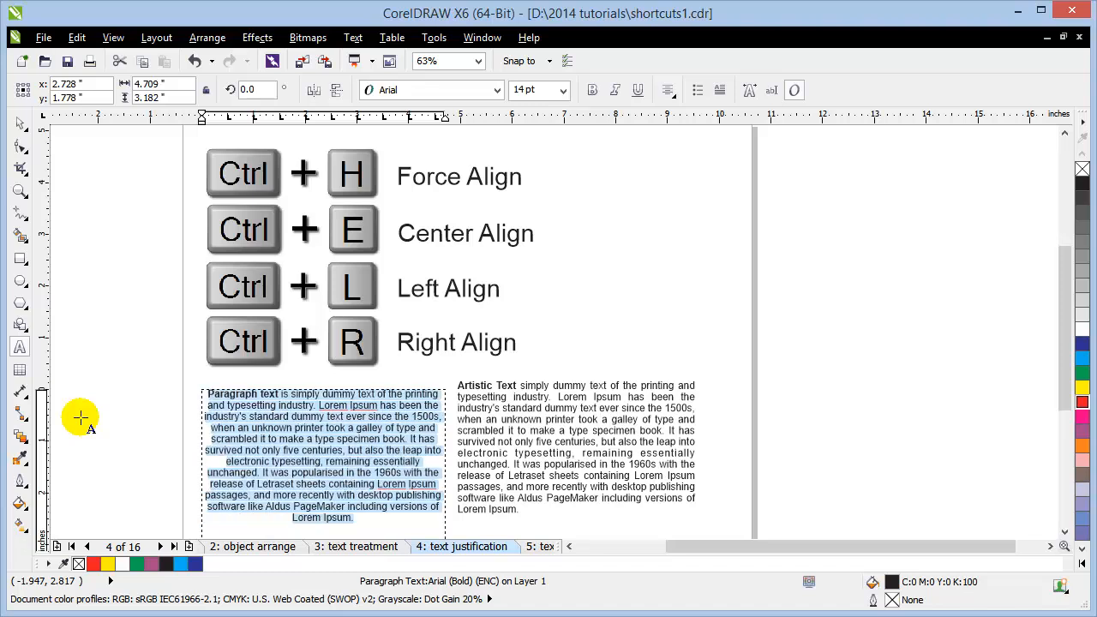
pyautogui.hotkey('ctrl', 'l')
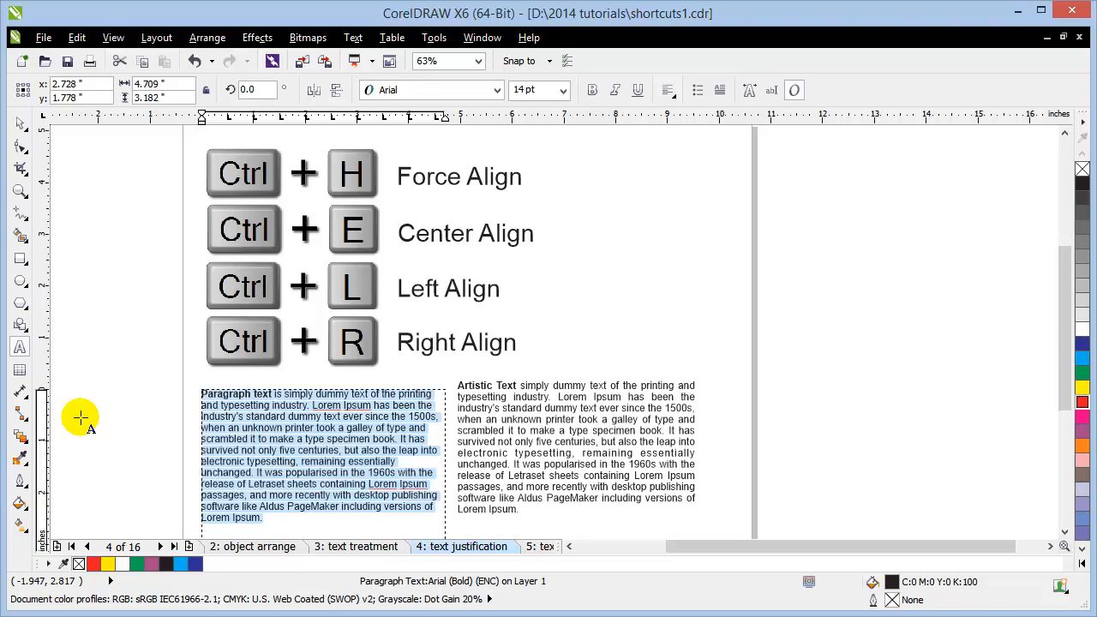
pyautogui.hotkey('ctrl', 'r')
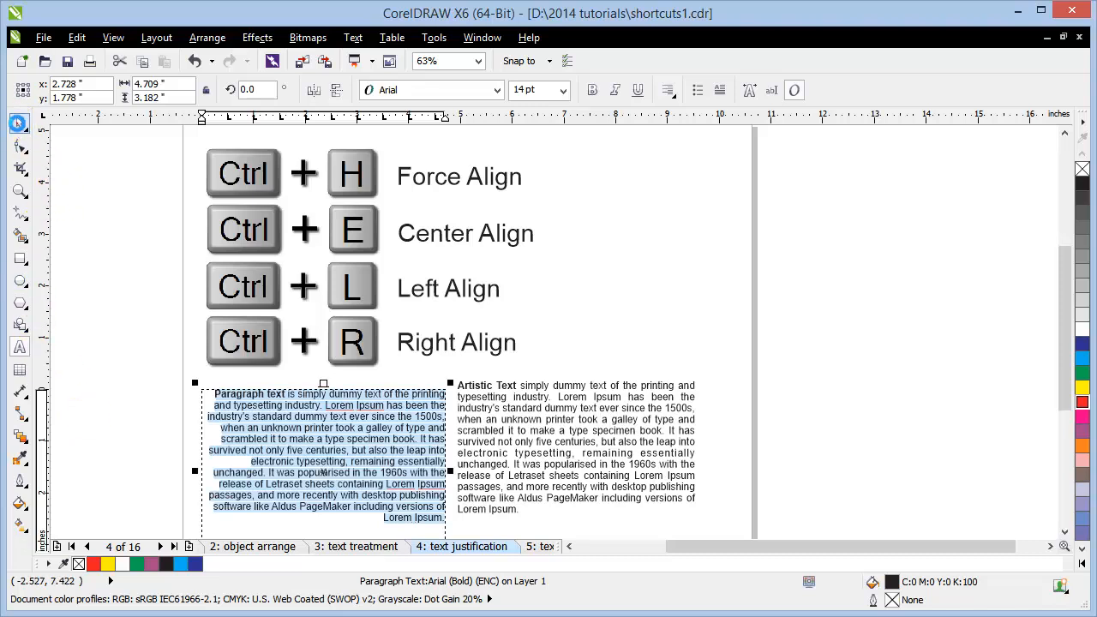
pyautogui.click(18, 123)
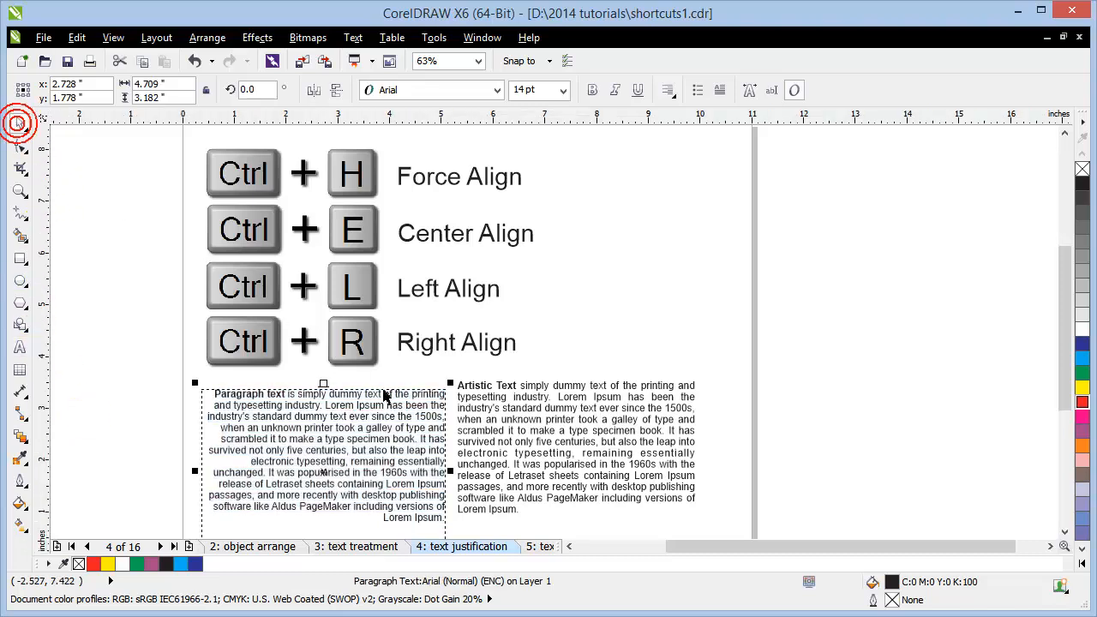
pyautogui.click(381, 460)
pyautogui.doubleClick(381, 460)
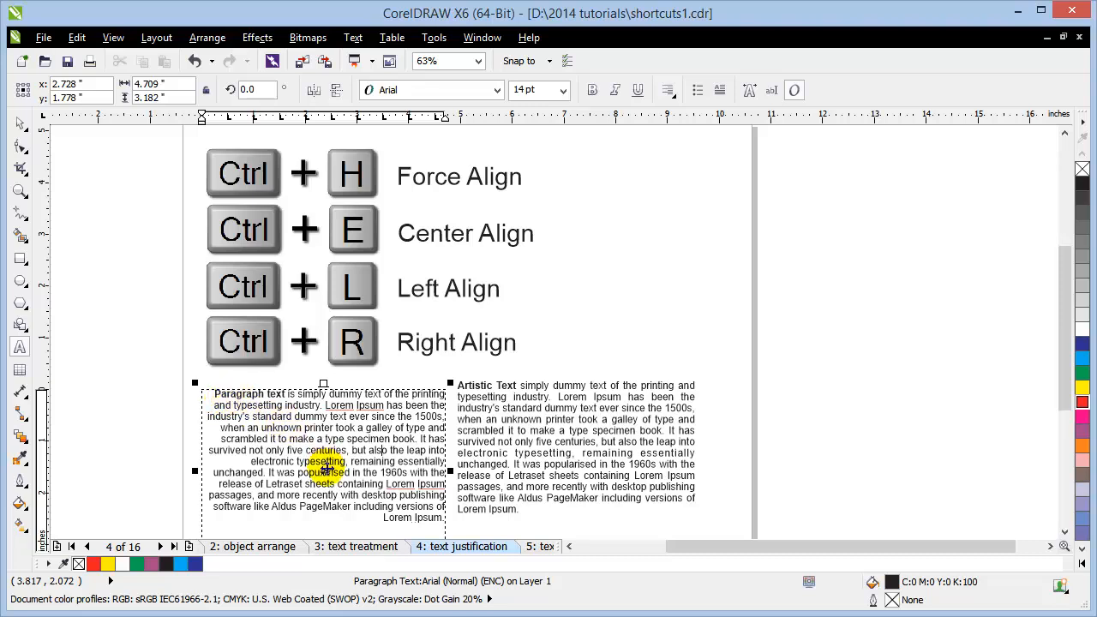
# Step: On page 5, move the red 'Change size of my font please' sentence up and scale it slightly larger
pyautogui.click(536, 549)
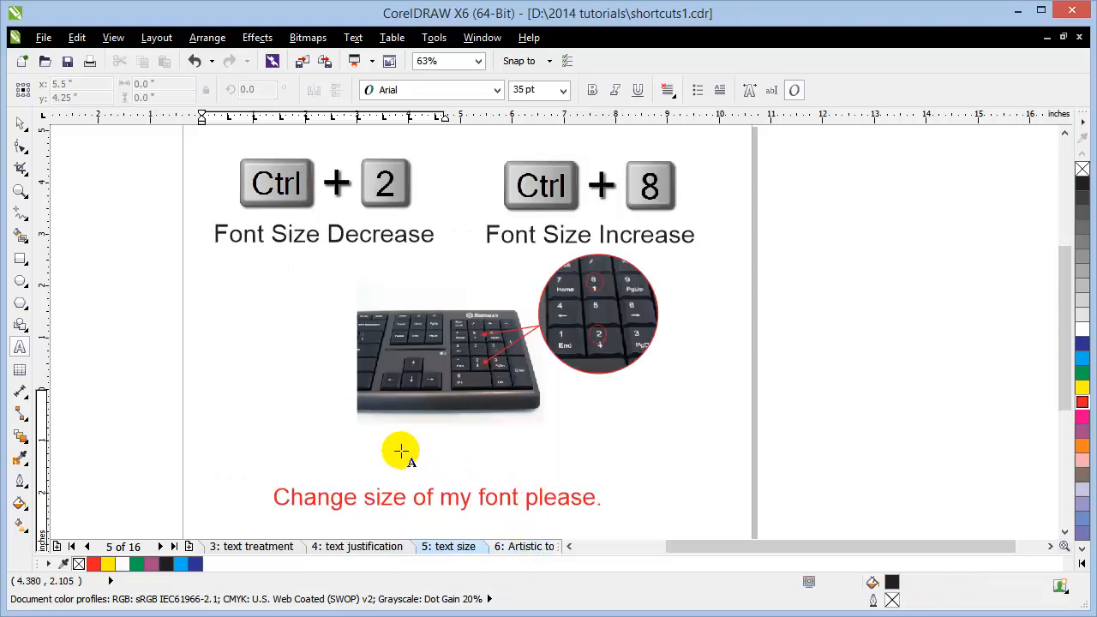
pyautogui.click(21, 123)
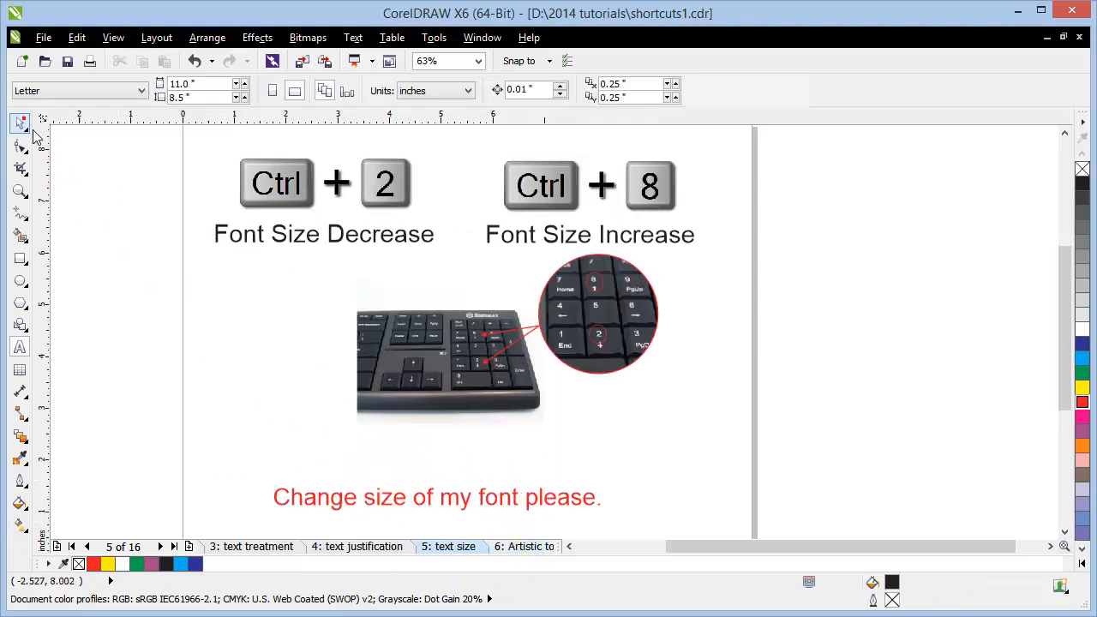
pyautogui.moveTo(381, 505); pyautogui.dragTo(381, 467)
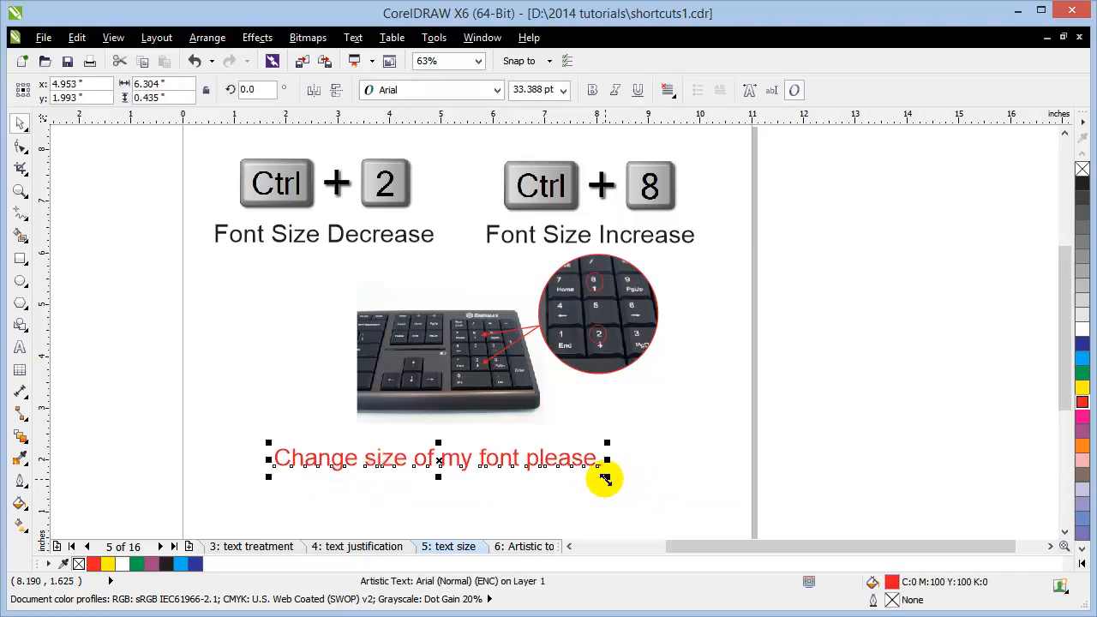
pyautogui.moveTo(605, 478); pyautogui.dragTo(624, 489)
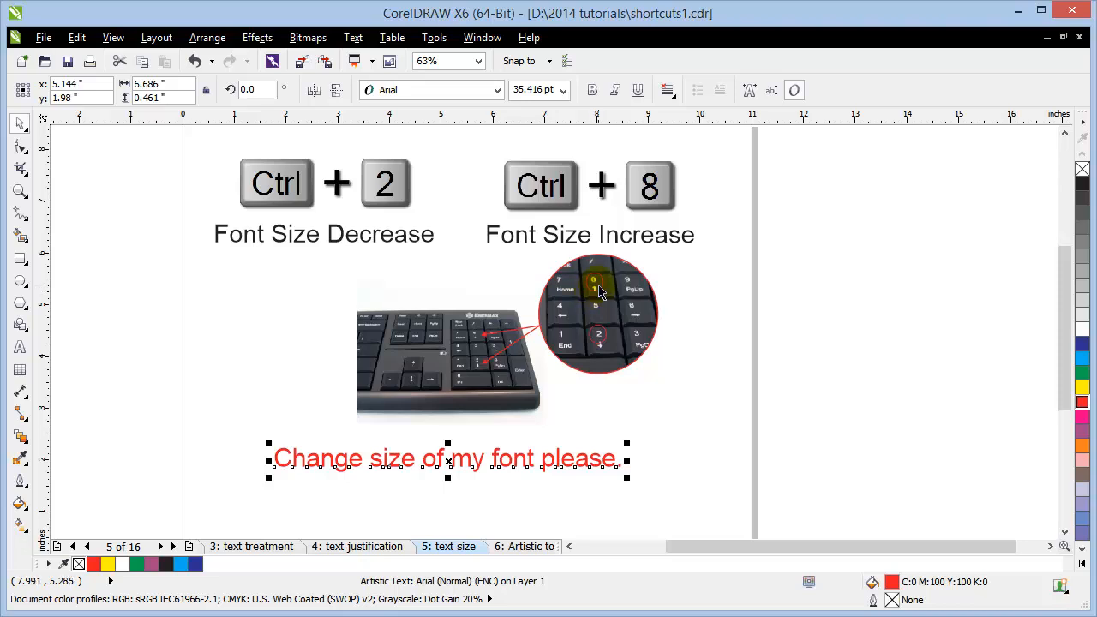
pyautogui.click(255, 473)
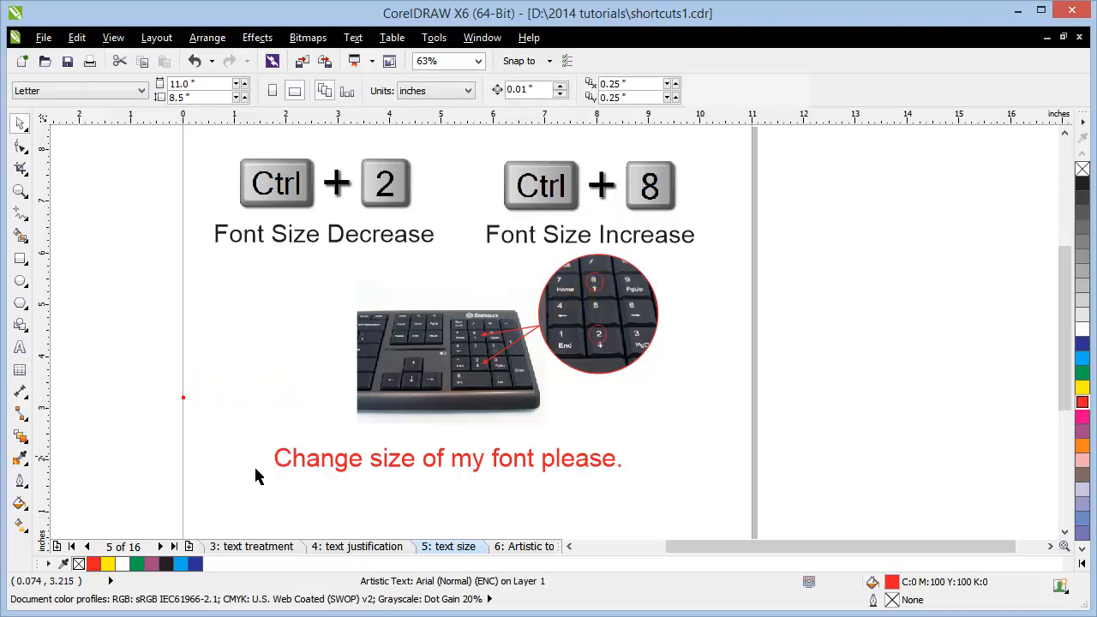
# Step: Shrink the word 'Change' with Ctrl+2 three times
pyautogui.doubleClick(306, 460)
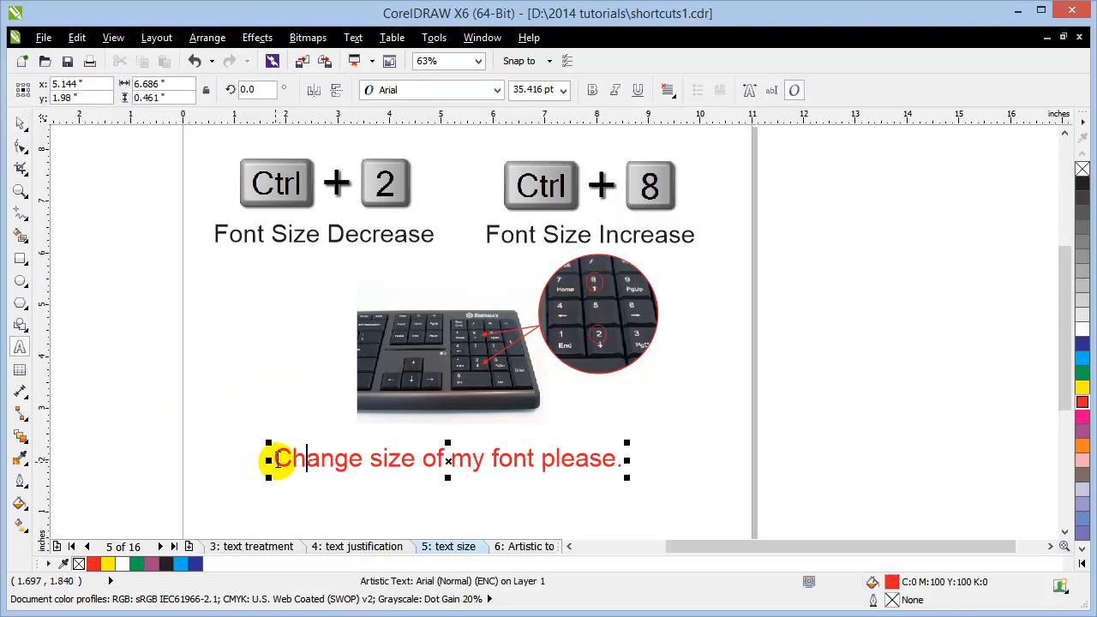
pyautogui.moveTo(274, 460); pyautogui.dragTo(359, 461)
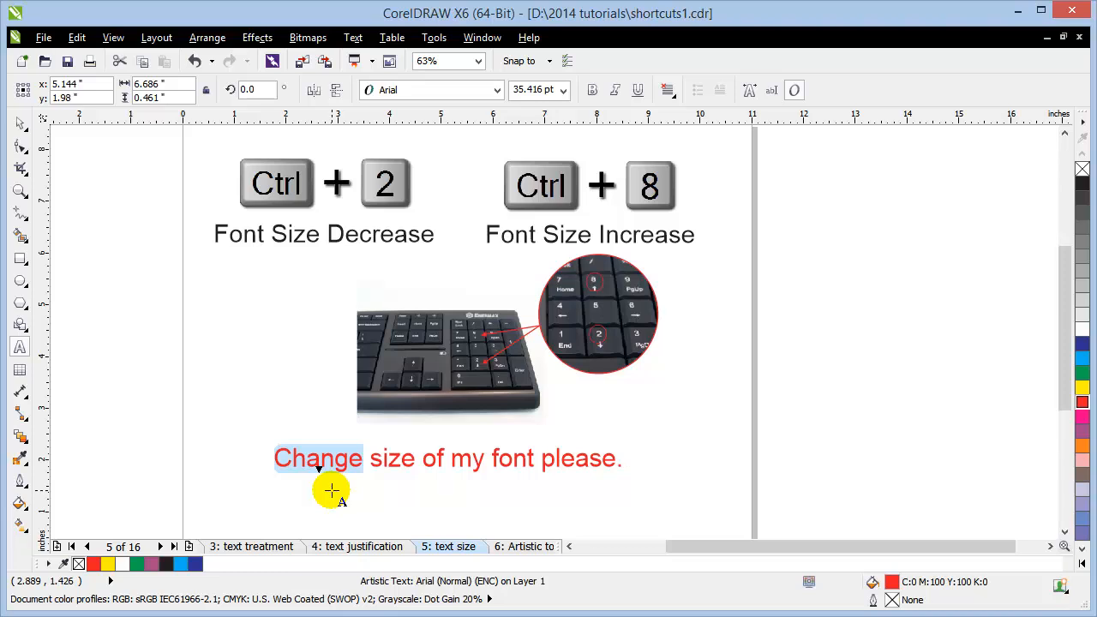
pyautogui.hotkey('ctrl', '2')
pyautogui.hotkey('ctrl', '2')
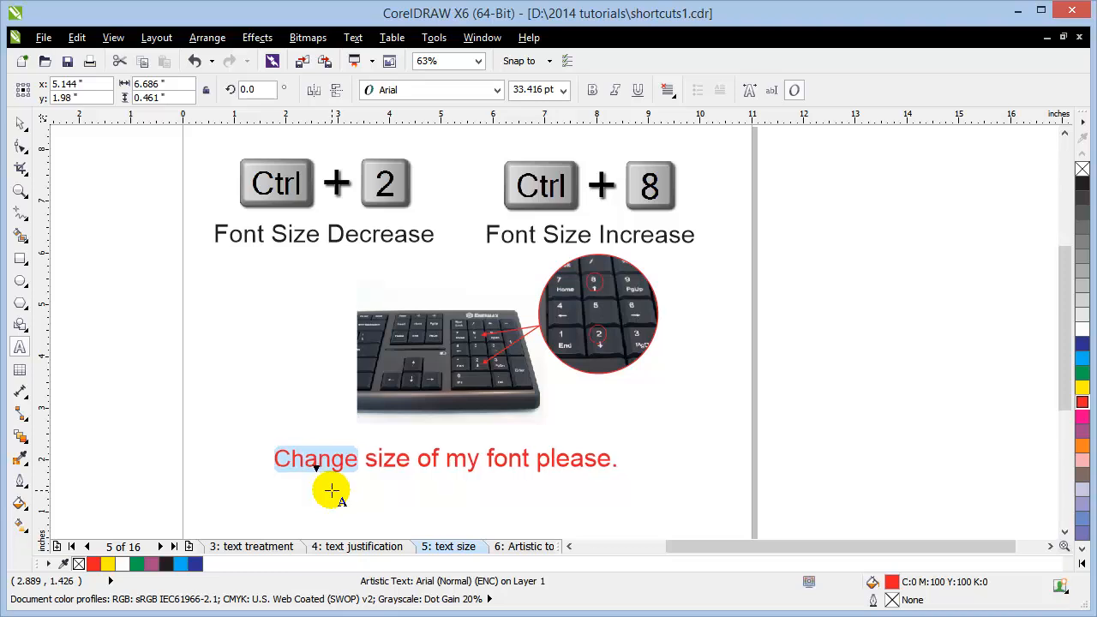
pyautogui.hotkey('ctrl', '2')
pyautogui.hotkey('ctrl', '2')
pyautogui.hotkey('ctrl', '2')
pyautogui.hotkey('ctrl', '2')
pyautogui.hotkey('ctrl', '2')
pyautogui.hotkey('ctrl', '2')
pyautogui.hotkey('ctrl', '2')
pyautogui.hotkey('ctrl', '2')
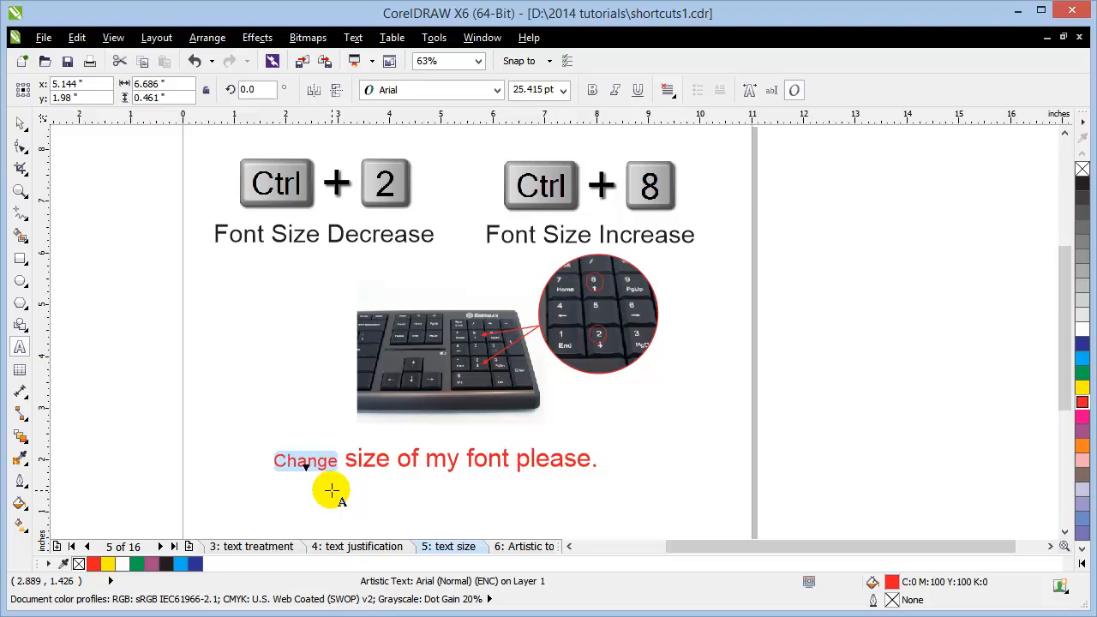
pyautogui.hotkey('ctrl', '2')
pyautogui.hotkey('ctrl', '2')
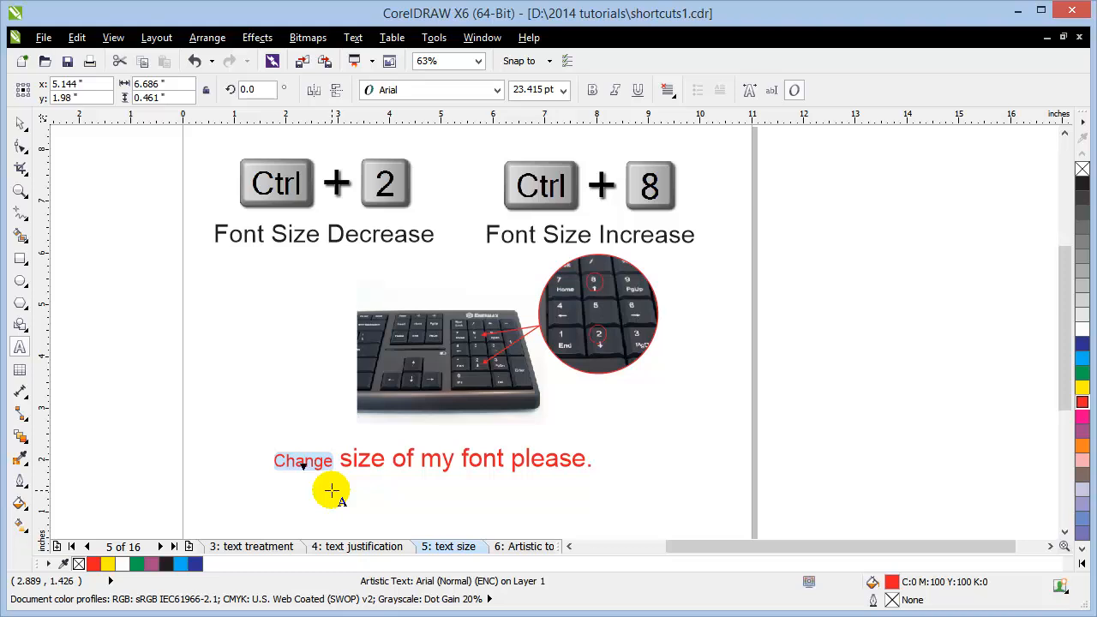
# Step: Enlarge the word 'size' to about 65 pt with Ctrl+8 three times
pyautogui.click(359, 470)
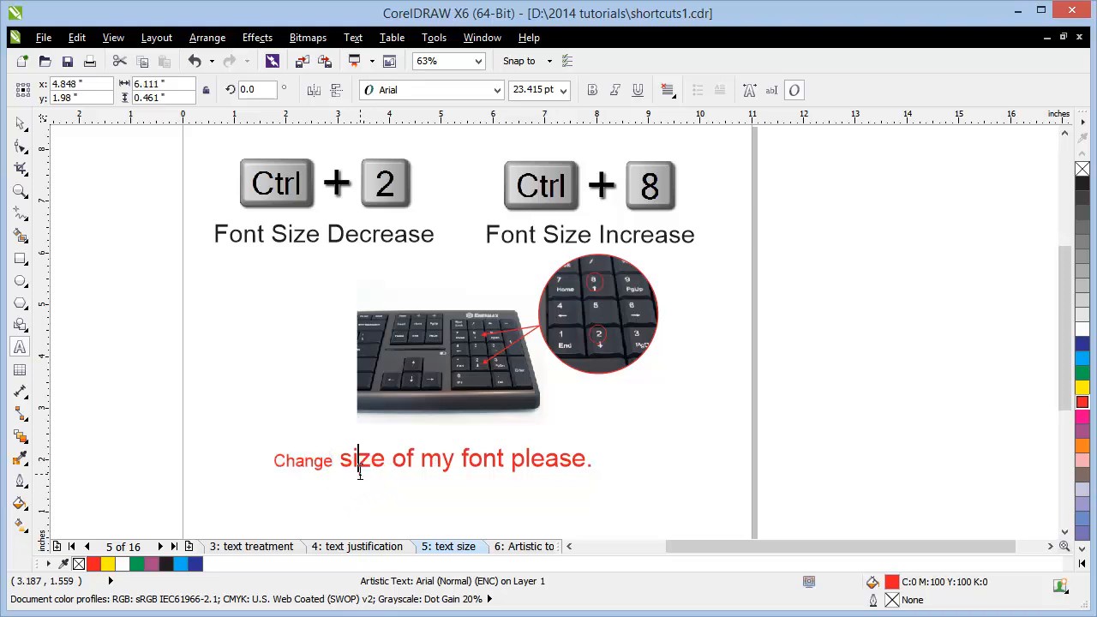
pyautogui.moveTo(339, 460); pyautogui.dragTo(390, 484)
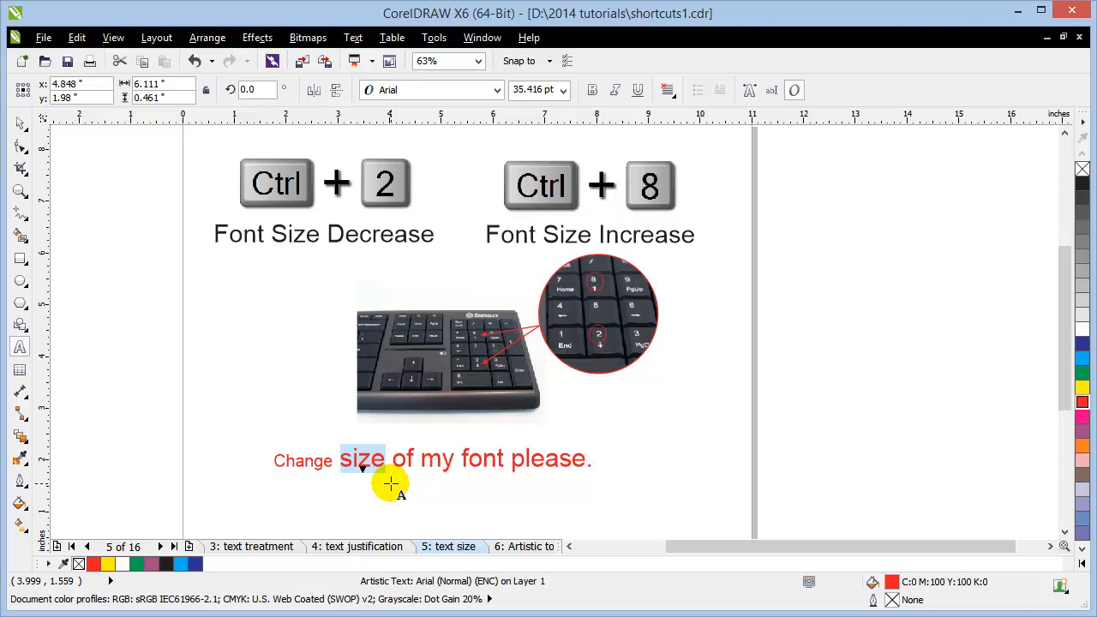
pyautogui.press('ctrl+KP_8')
pyautogui.press('ctrl+KP_8')
pyautogui.press('ctrl+KP_8')
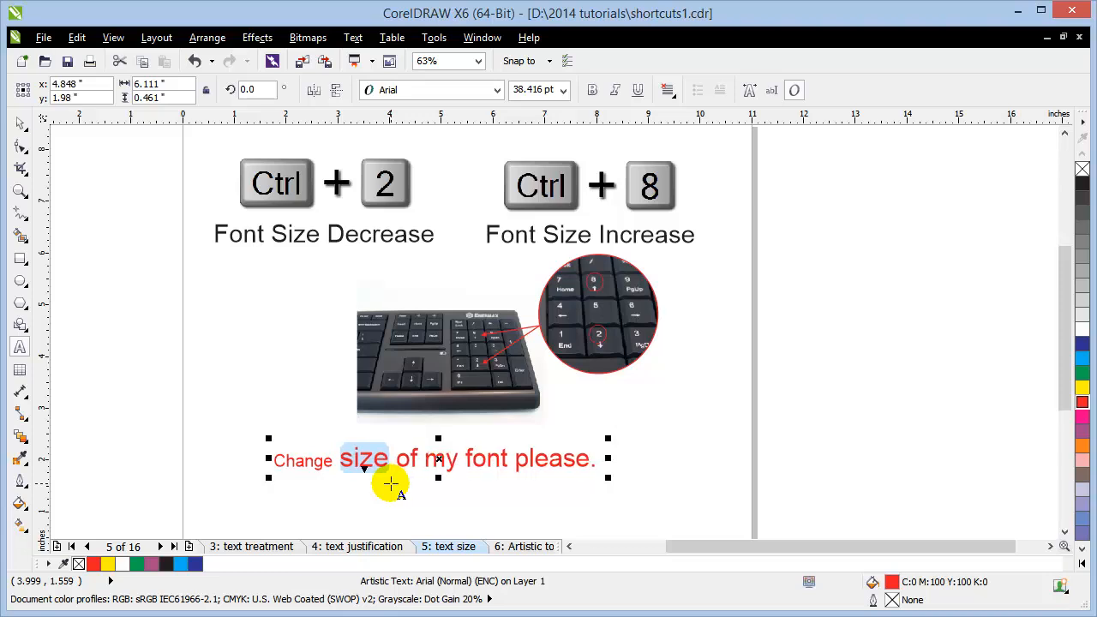
pyautogui.press('ctrl+KP_8')
pyautogui.press('ctrl+KP_8')
pyautogui.press('ctrl+KP_8')
pyautogui.press('ctrl+KP_8')
pyautogui.press('ctrl+KP_8')
pyautogui.press('ctrl+KP_8')
pyautogui.press('ctrl+KP_8')
pyautogui.press('ctrl+KP_8')
pyautogui.press('ctrl+KP_8')
pyautogui.press('ctrl+KP_8')
pyautogui.press('ctrl+KP_8')
pyautogui.press('ctrl+KP_8')
pyautogui.press('ctrl+KP_8')
pyautogui.press('ctrl+KP_8')
pyautogui.press('ctrl+KP_8')
pyautogui.press('ctrl+KP_8')
pyautogui.press('ctrl+KP_8')
pyautogui.press('ctrl+KP_8')
pyautogui.press('ctrl+KP_8')
pyautogui.press('ctrl+KP_8')
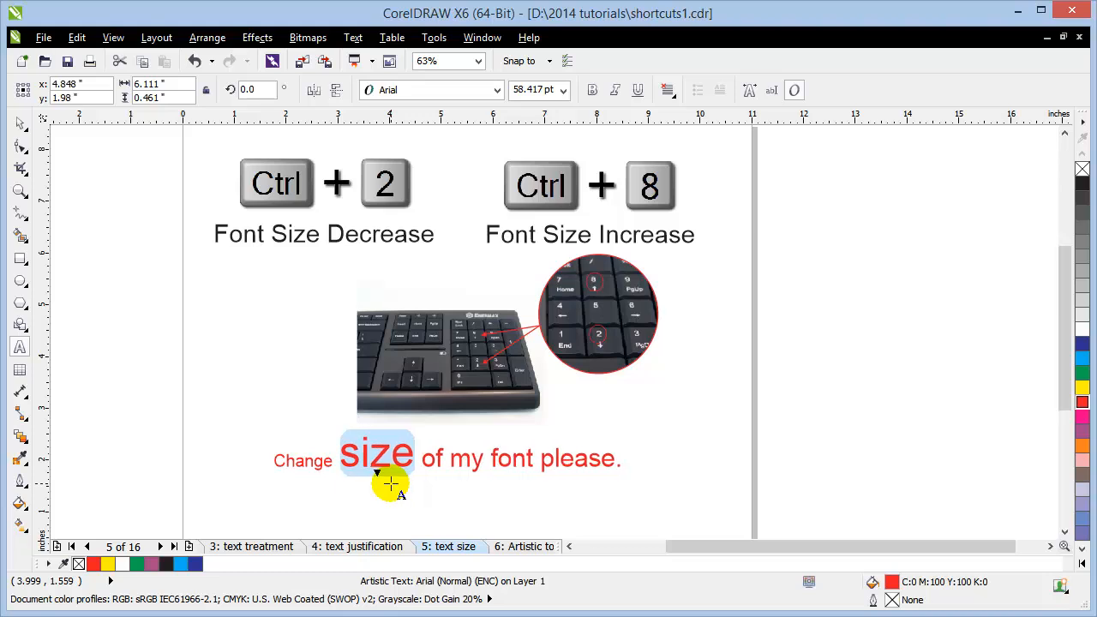
pyautogui.press('ctrl+KP_8')
pyautogui.press('ctrl+KP_8')
pyautogui.press('ctrl+KP_8')
pyautogui.press('ctrl+KP_8')
pyautogui.press('ctrl+KP_8')
pyautogui.press('ctrl+KP_8')
pyautogui.press('ctrl+KP_8')
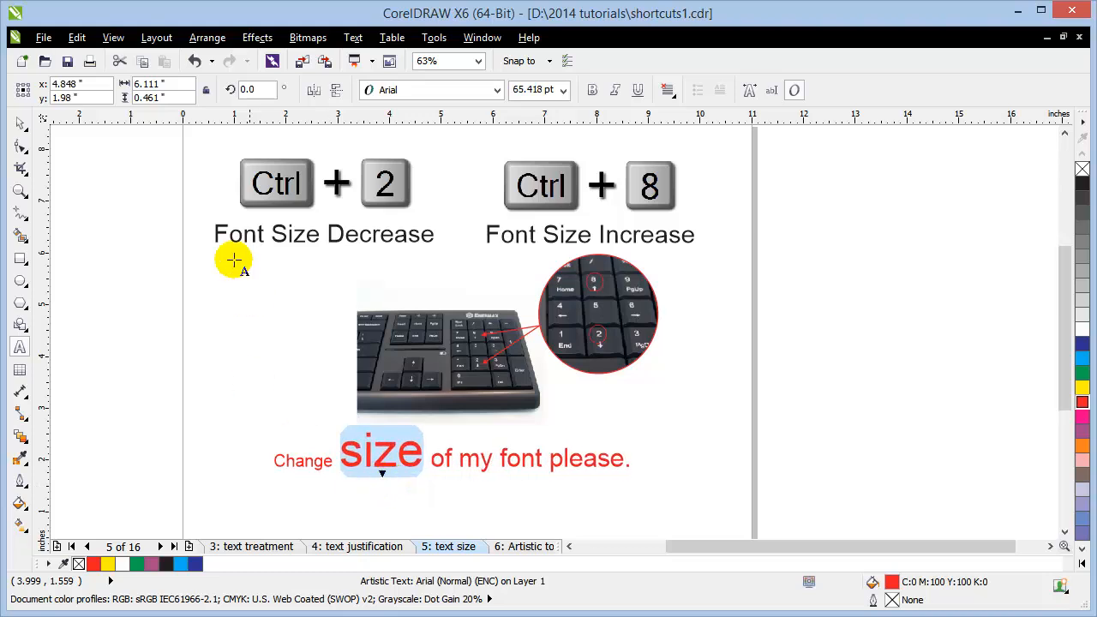
pyautogui.click(18, 119)
# Step: On page 6, Artistic to Paragraph, drag both Lorem Ipsum blocks higher and select the left one
pyautogui.click(169, 278)
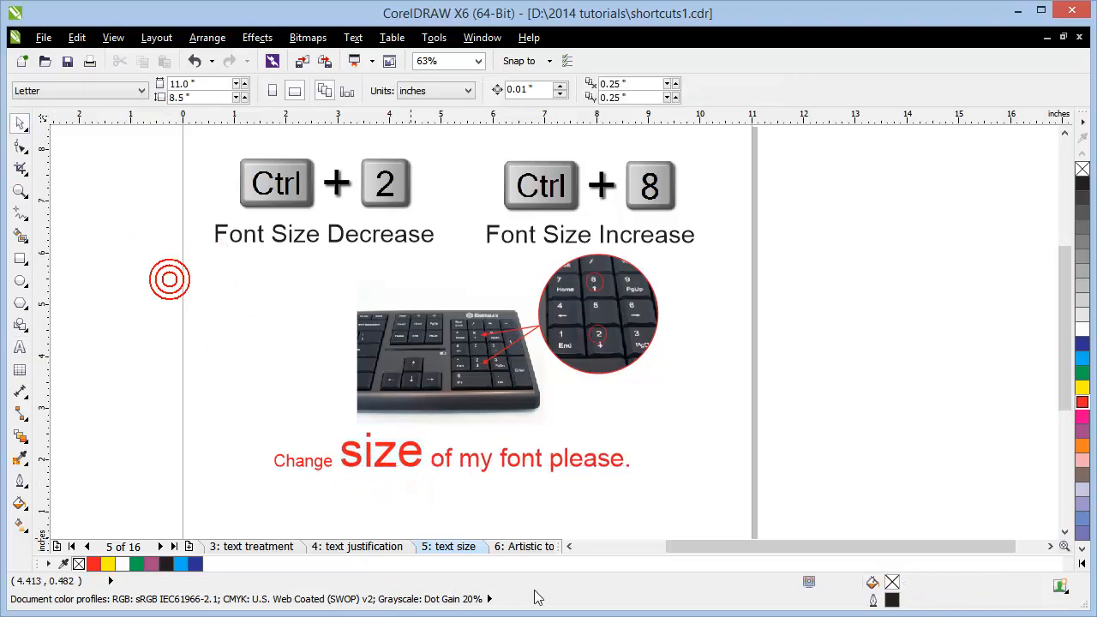
pyautogui.click(522, 546)
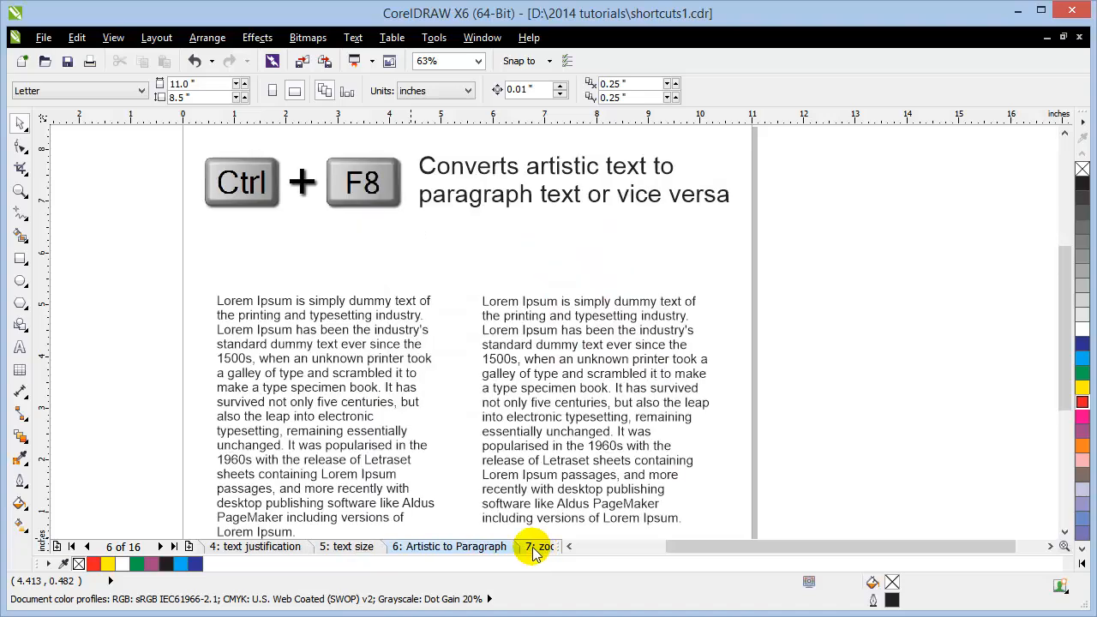
pyautogui.moveTo(374, 448); pyautogui.dragTo(374, 402)
pyautogui.moveTo(570, 452); pyautogui.dragTo(572, 418)
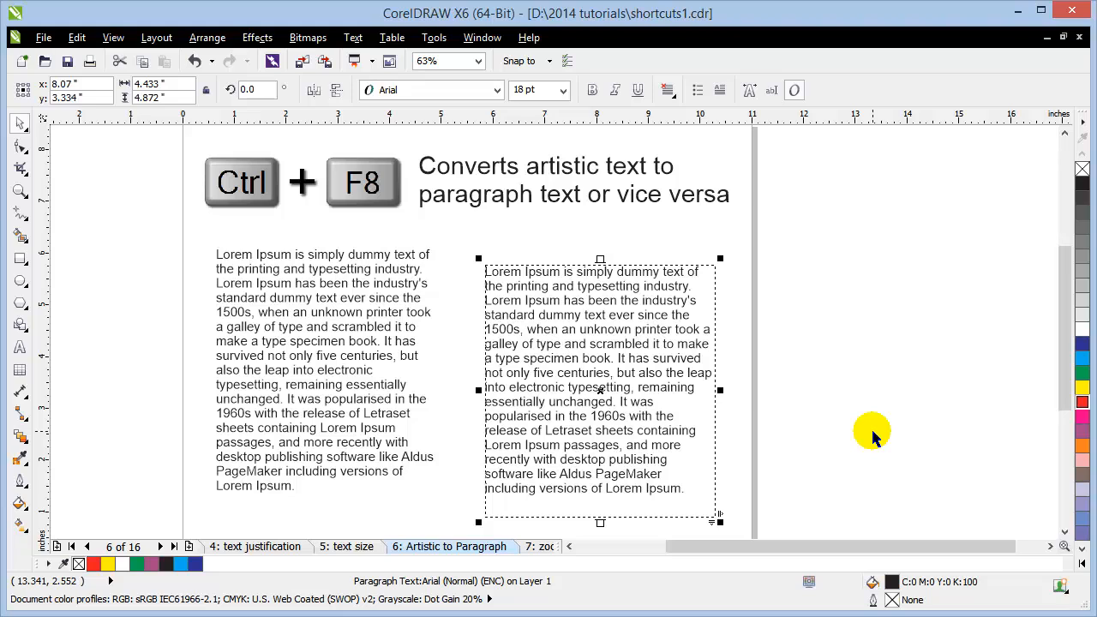
pyautogui.click(856, 343)
pyautogui.moveTo(647, 363); pyautogui.dragTo(638, 343)
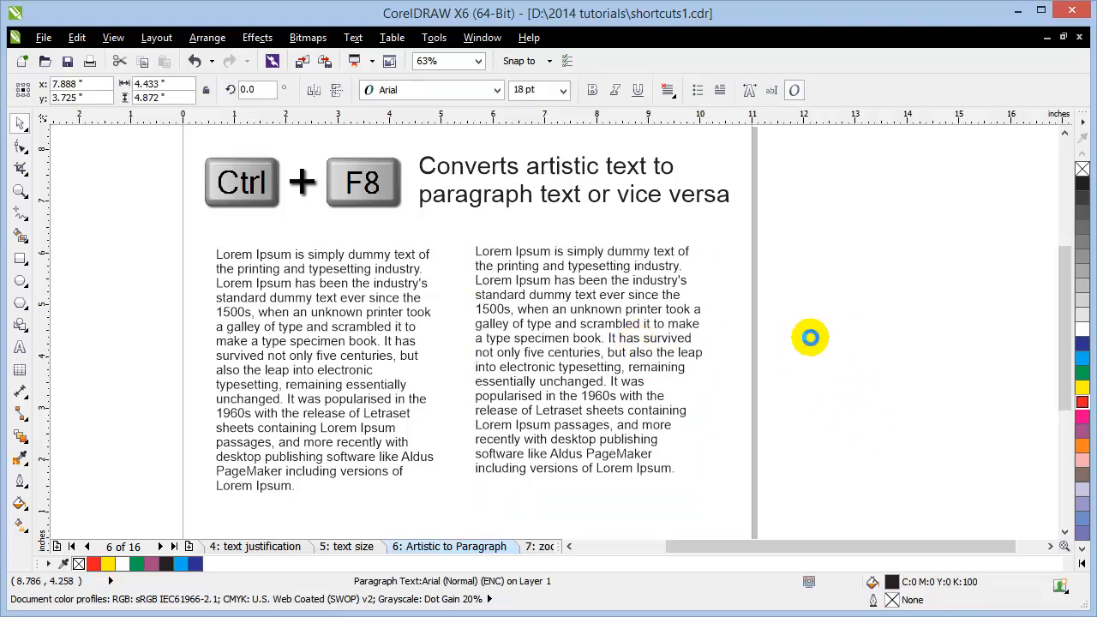
pyautogui.click(809, 337)
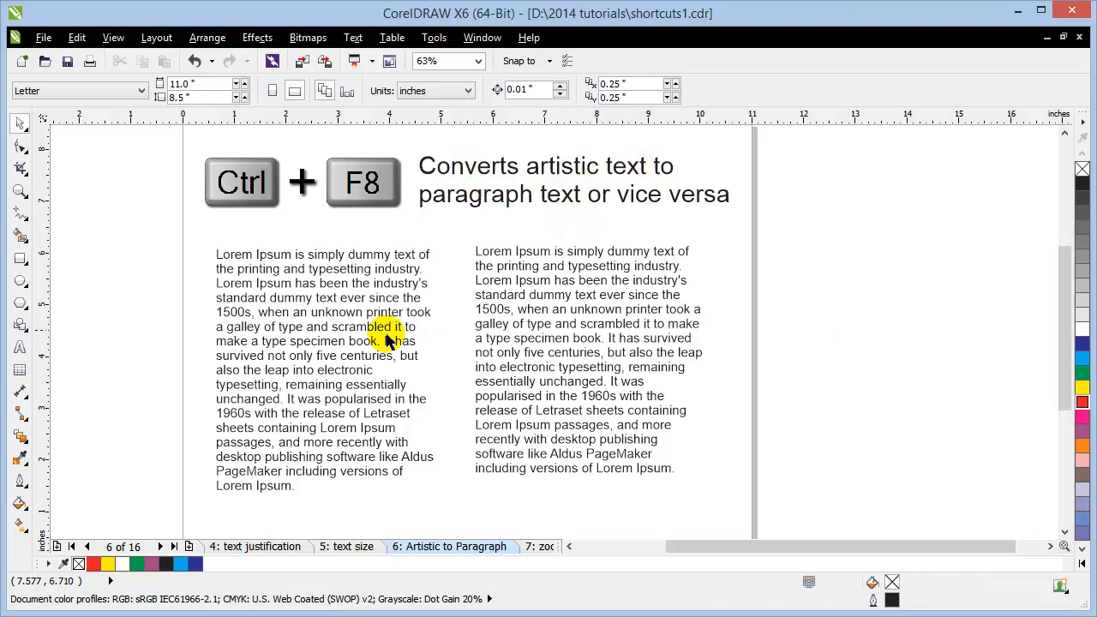
pyautogui.click(331, 374)
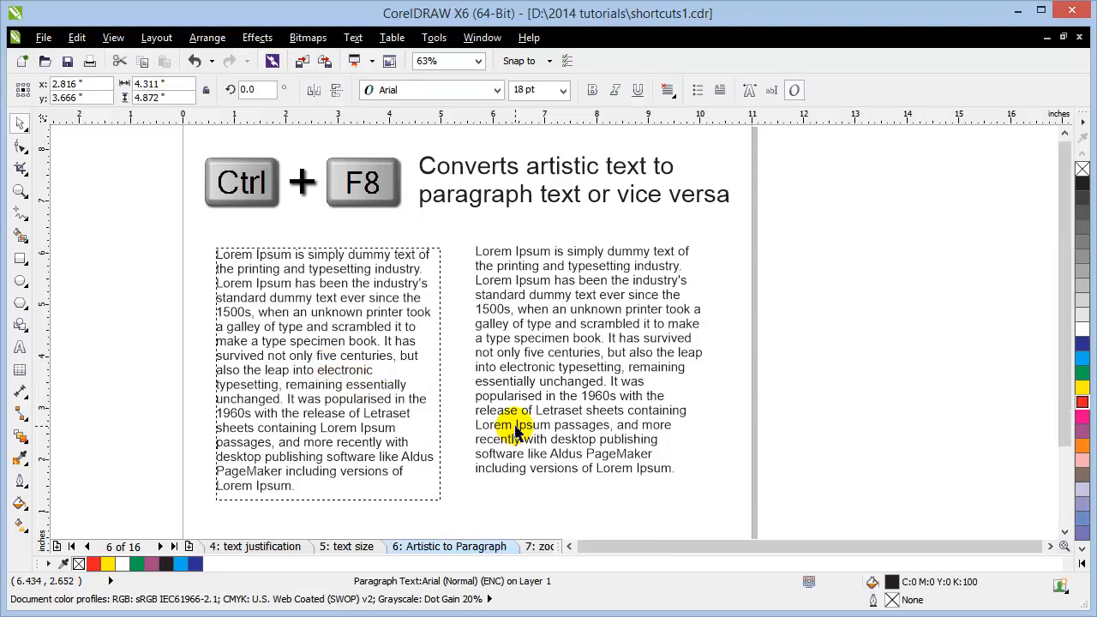
pyautogui.scroll(-1, 514, 433)
pyautogui.scroll(1, 512, 424)
pyautogui.scroll(-3, 487, 425)
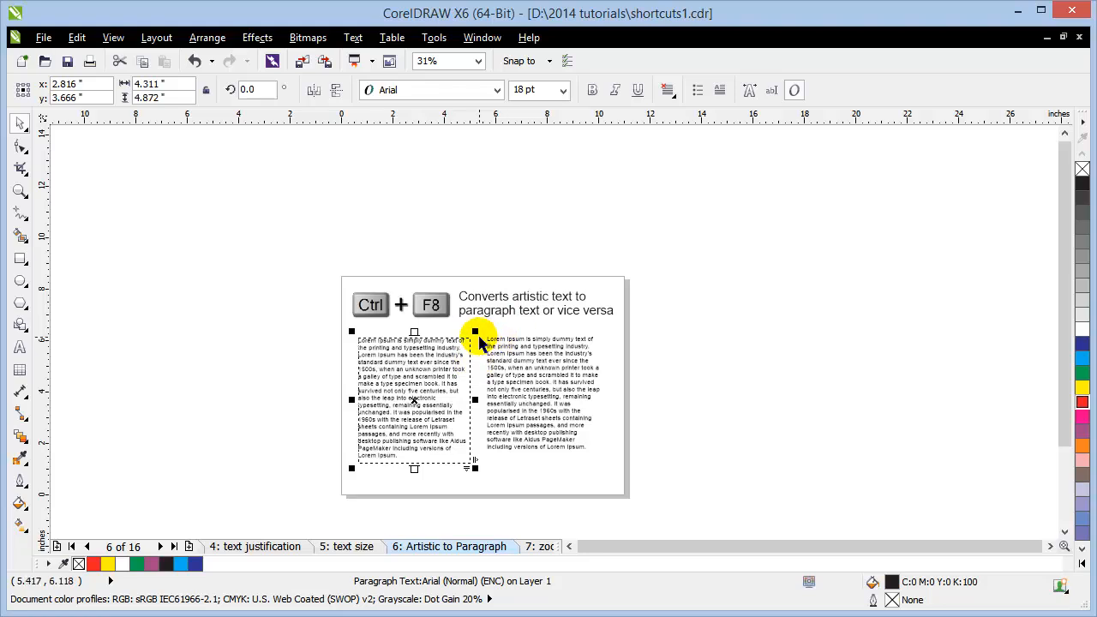
# Step: Revert the left paragraph frame to its 4.311 × 4.872 in column and reselect it
pyautogui.moveTo(476, 331); pyautogui.dragTo(613, 216)
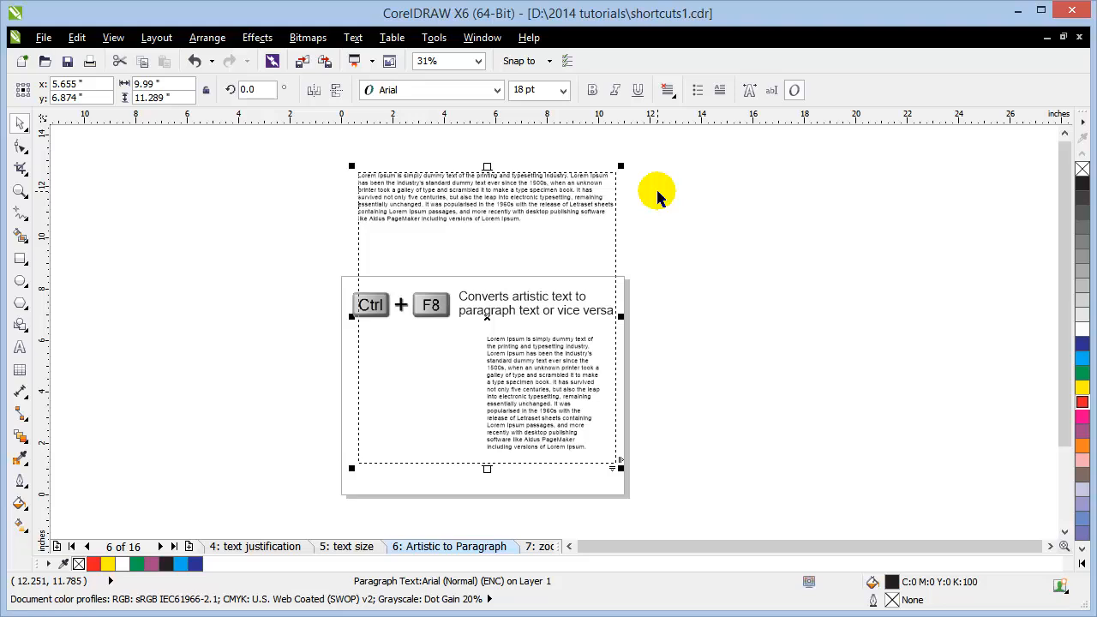
pyautogui.hotkey('ctrl', 'z')
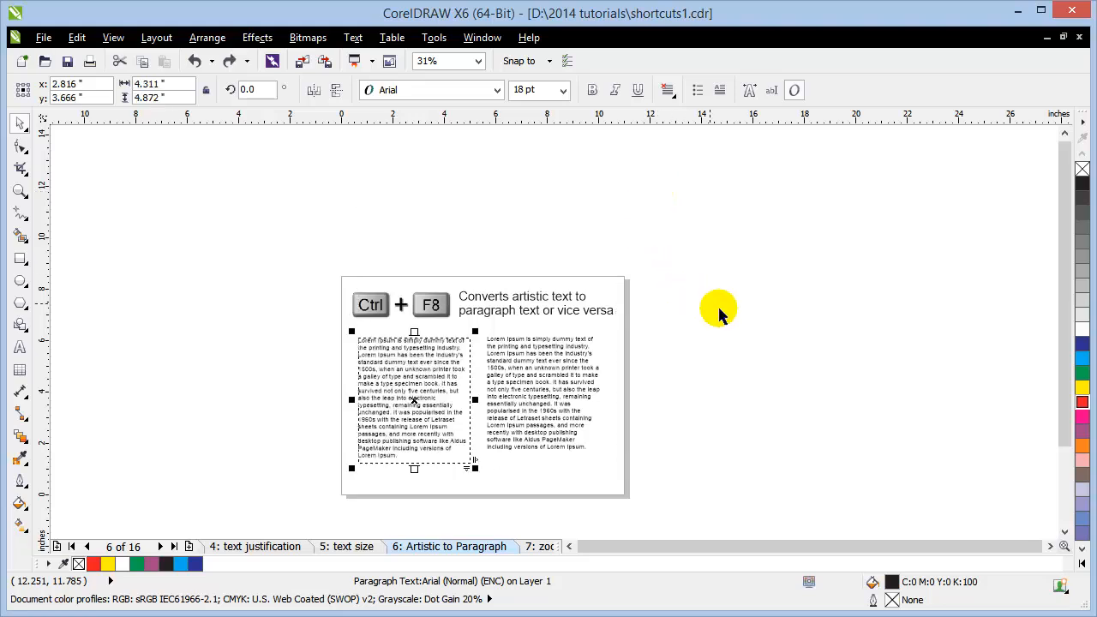
pyautogui.click(729, 316)
pyautogui.scroll(1, 362, 419)
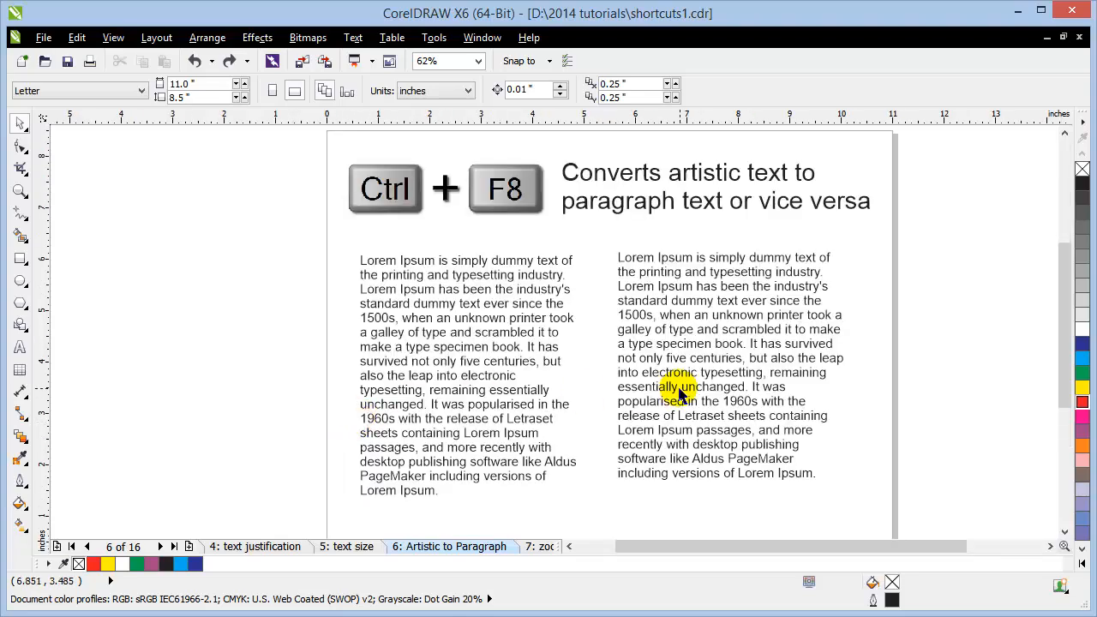
pyautogui.moveTo(656, 388); pyautogui.dragTo(592, 410)
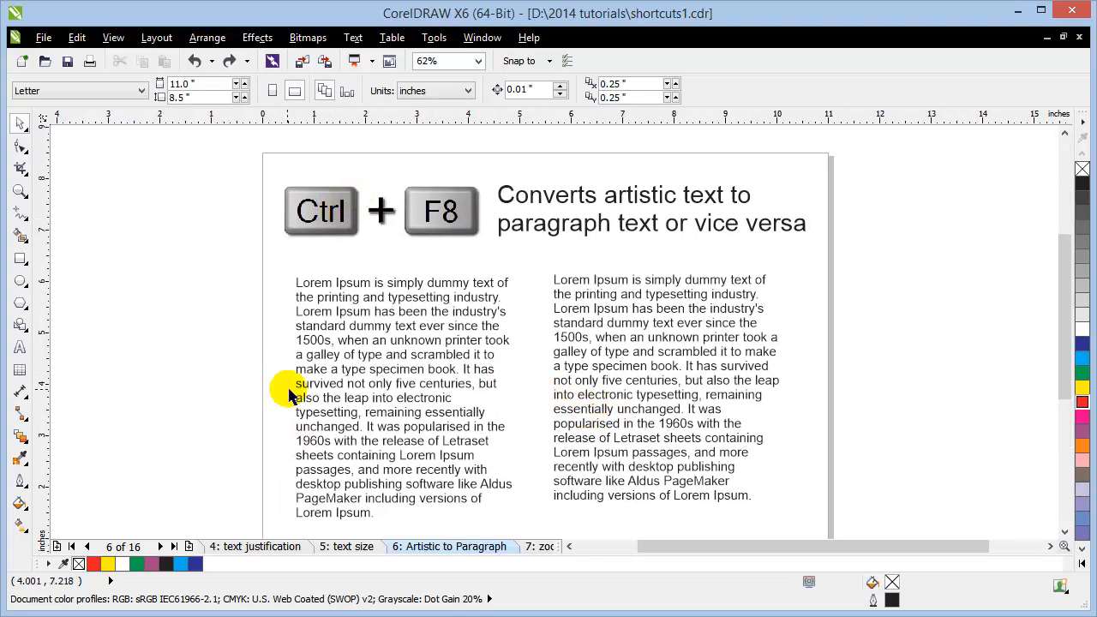
pyautogui.click(354, 348)
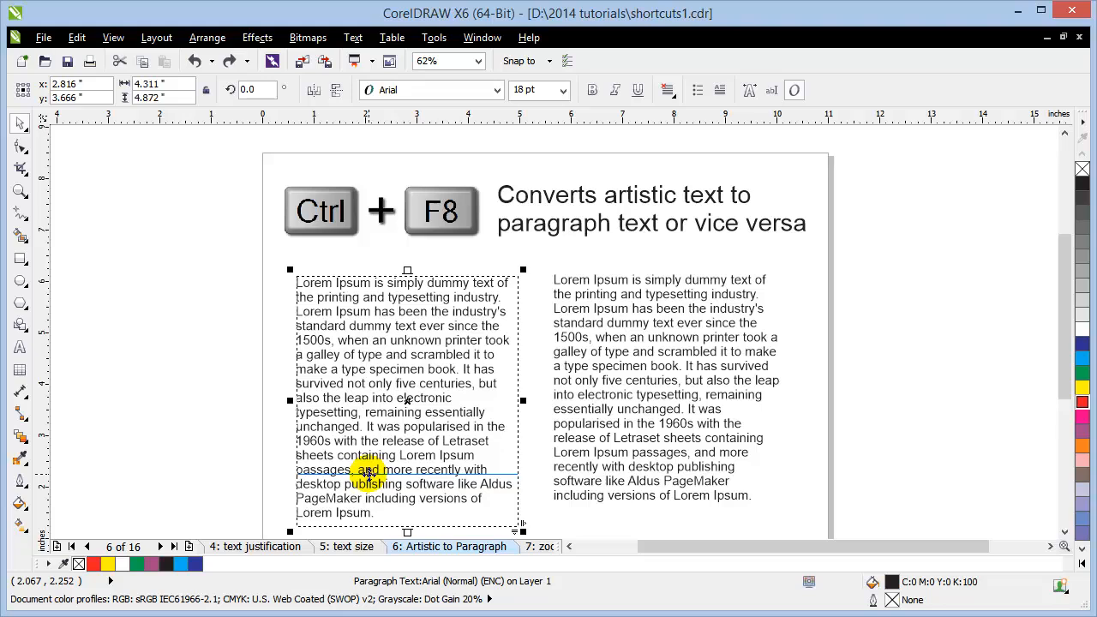
# Step: Convert the left paragraph to artistic text, enlarge it, and move it left off the page
pyautogui.hotkey('ctrl', 'F8')
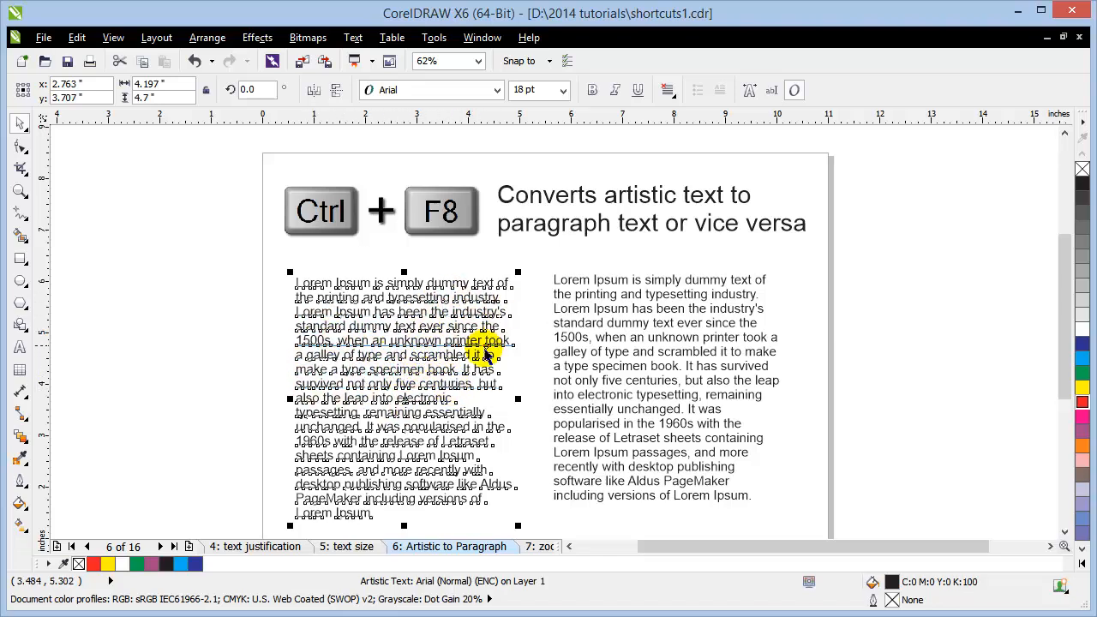
pyautogui.scroll(-1, 487, 354)
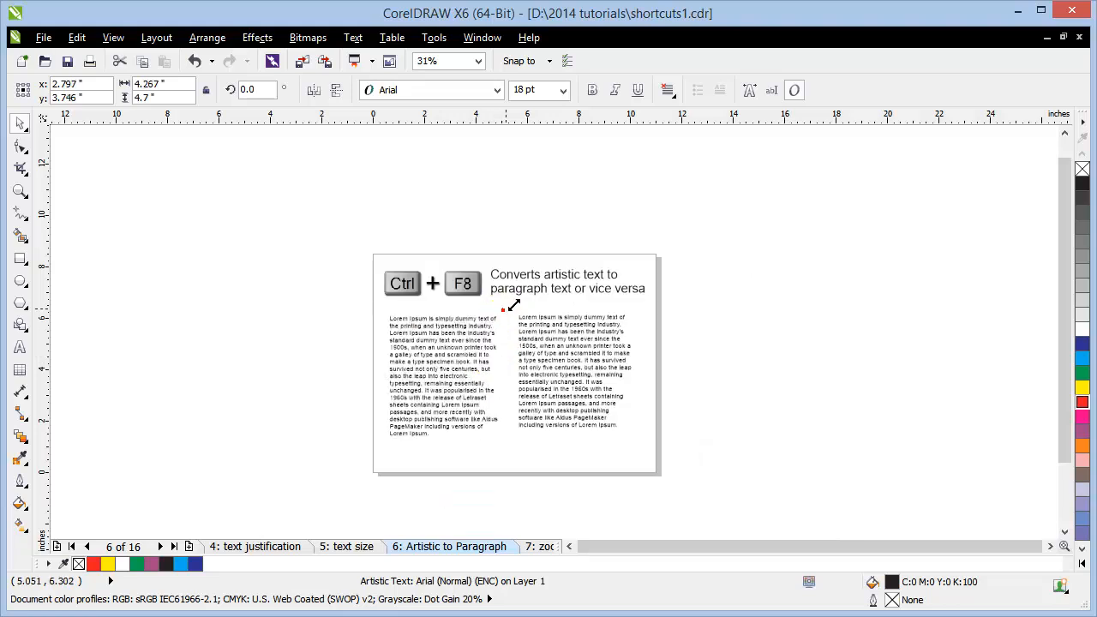
pyautogui.moveTo(512, 305); pyautogui.dragTo(704, 155)
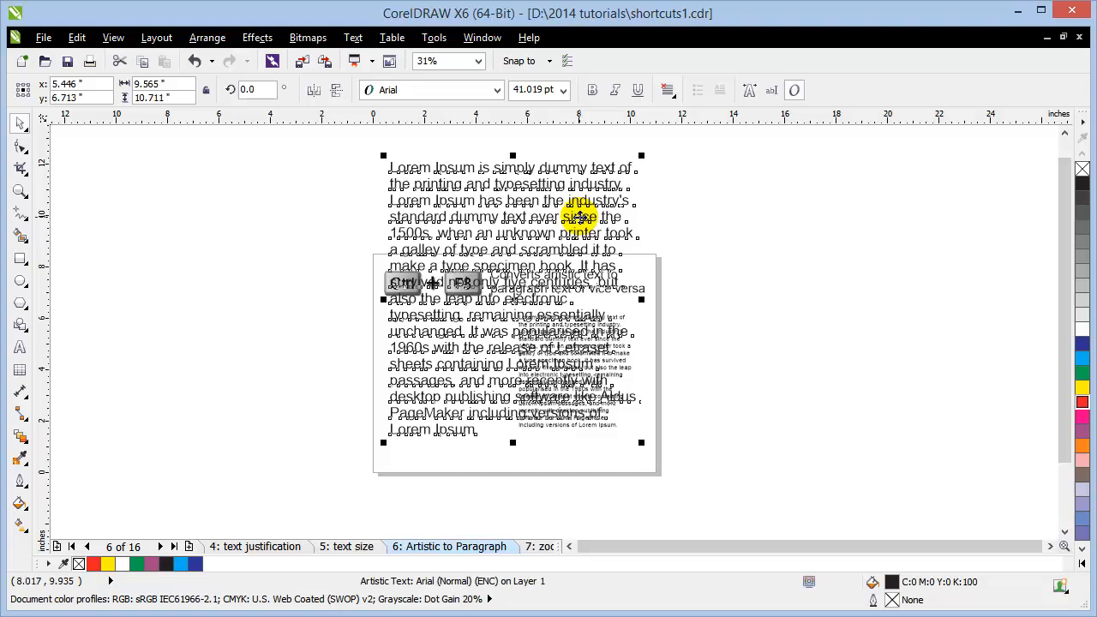
pyautogui.moveTo(580, 217); pyautogui.dragTo(304, 244)
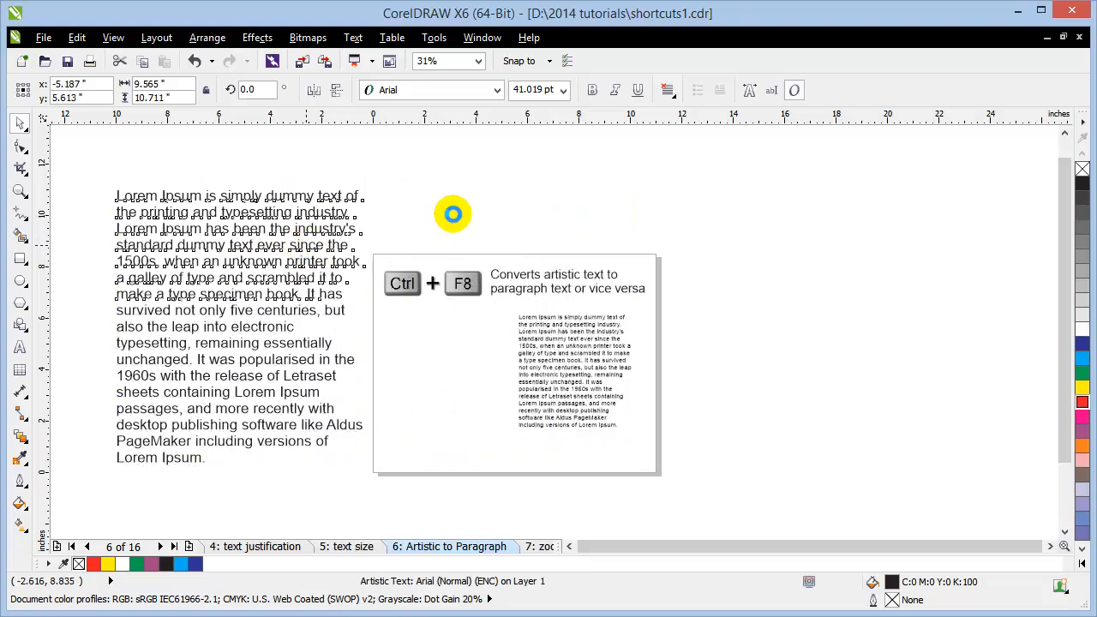
pyautogui.click(443, 216)
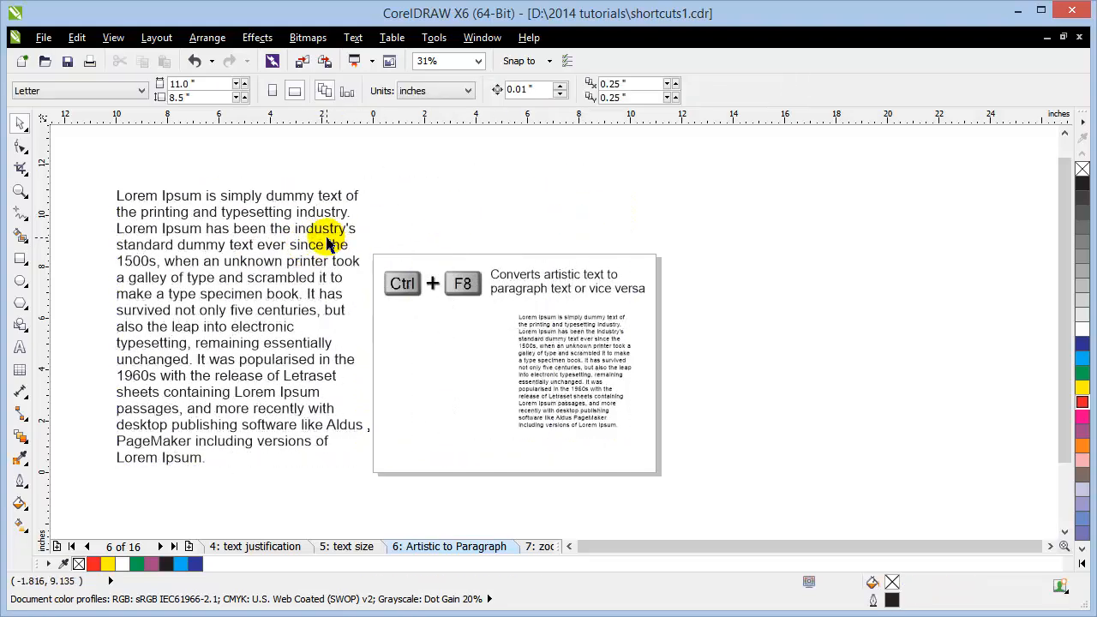
# Step: Reselect the slide's small paragraph, then pick the left text block and convert it with Ctrl+F8 again
pyautogui.click(547, 369)
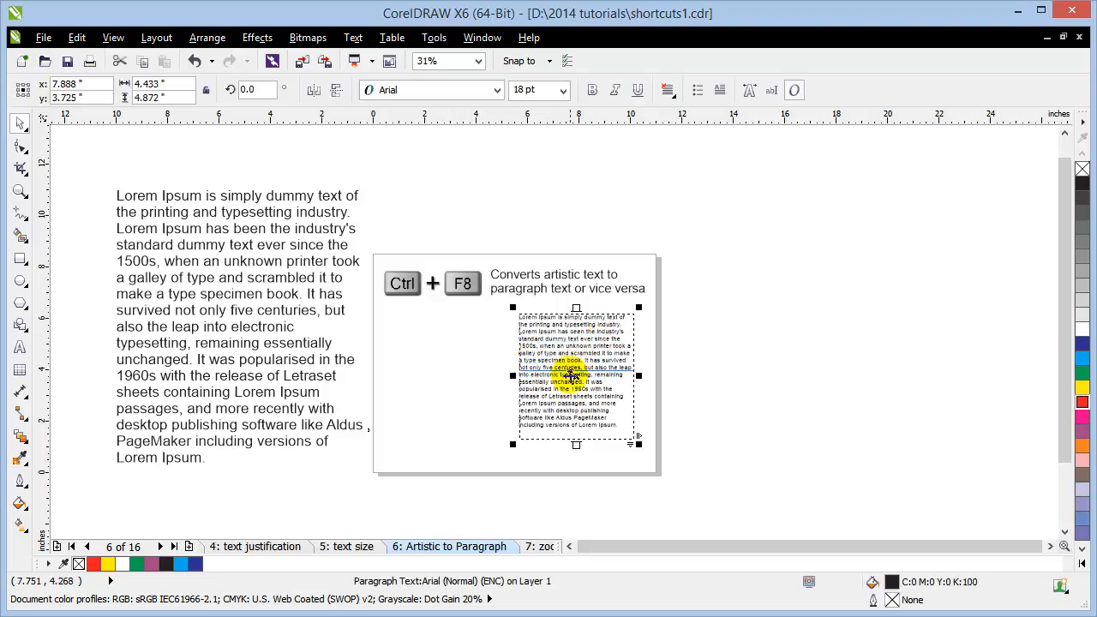
pyautogui.click(760, 367)
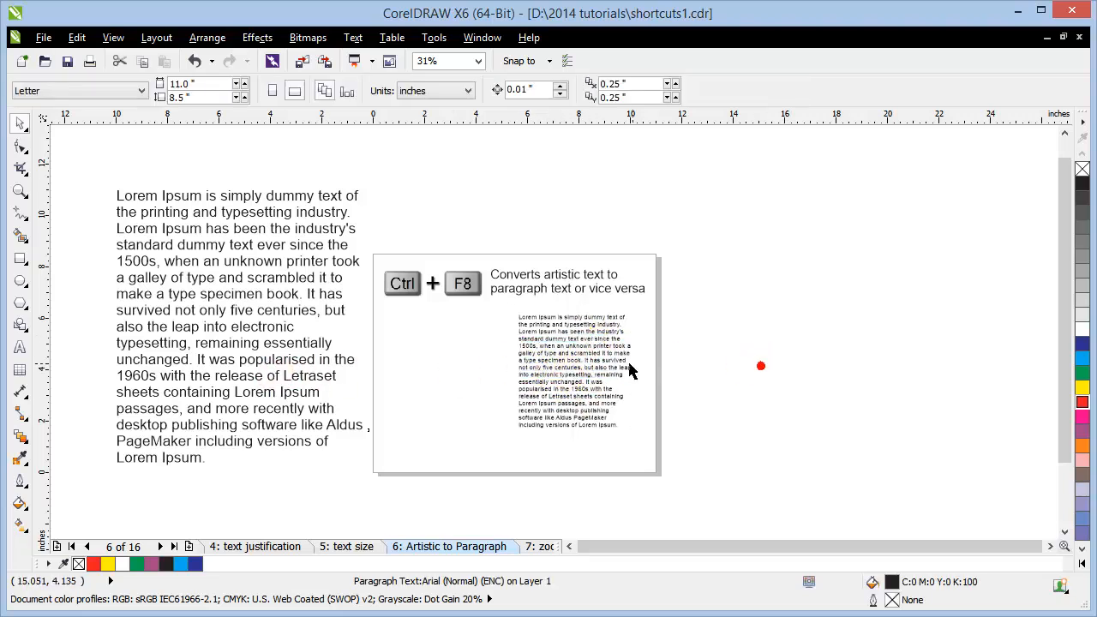
pyautogui.click(597, 369)
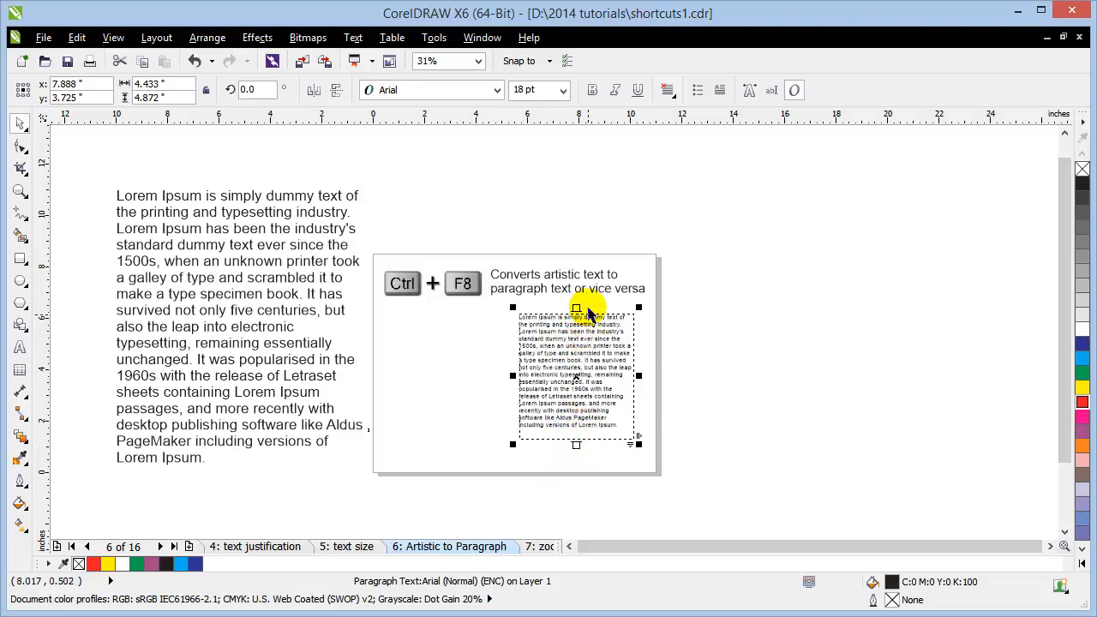
pyautogui.click(271, 360)
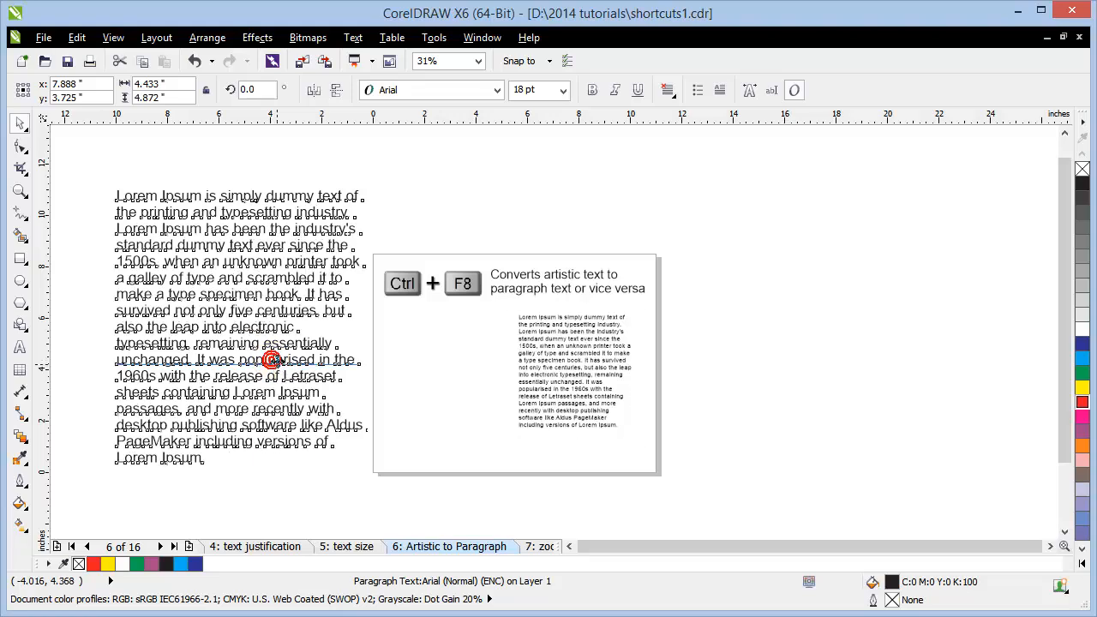
pyautogui.click(157, 343)
pyautogui.hotkey('ctrl', 'F8')
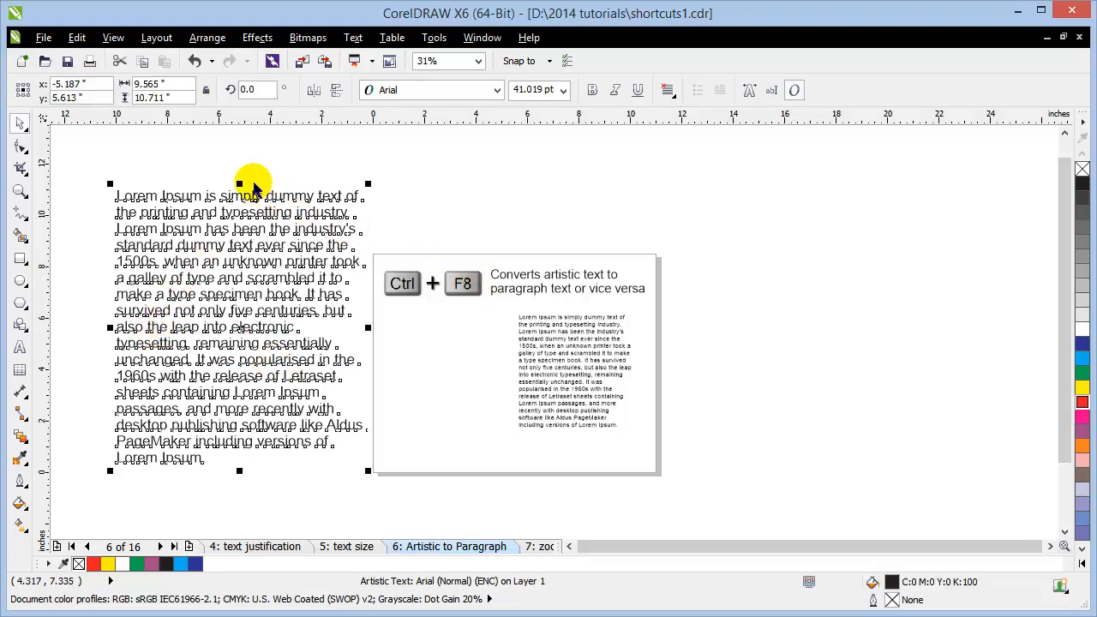
# Step: Stretch the right paragraph frame larger, then undo the stretch
pyautogui.click(541, 378)
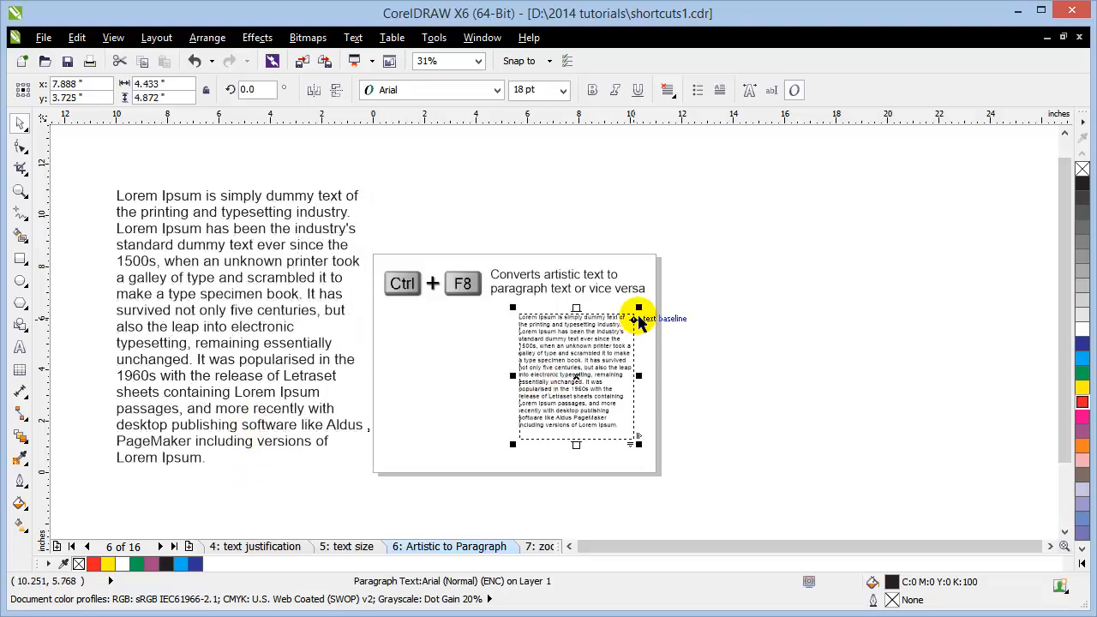
pyautogui.moveTo(639, 305); pyautogui.dragTo(753, 181)
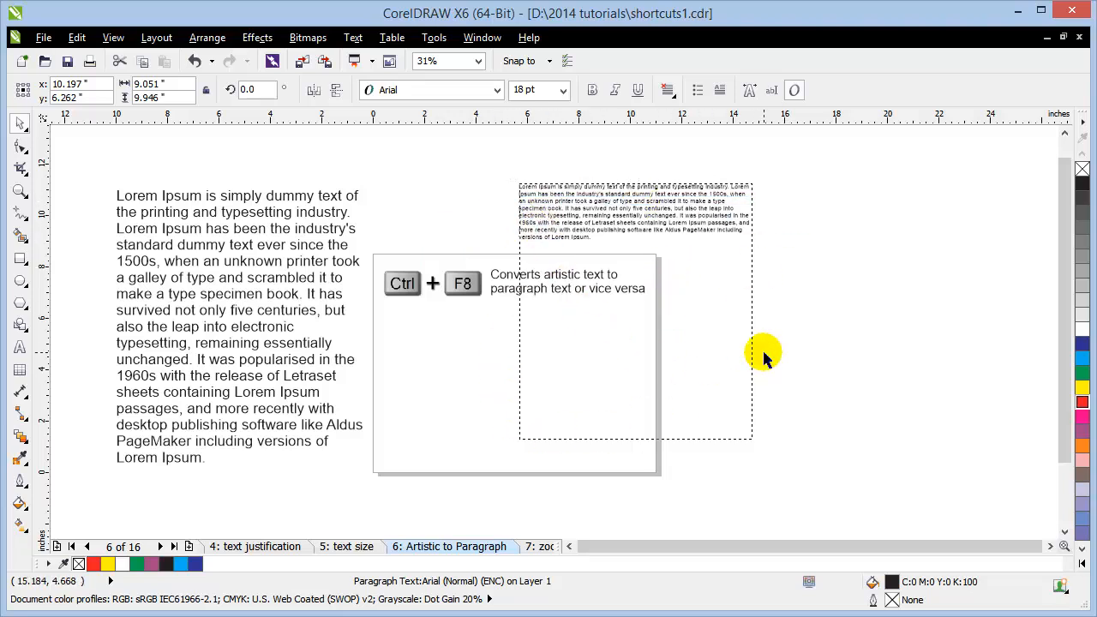
pyautogui.hotkey('ctrl', 'z')
pyautogui.press('Escape')
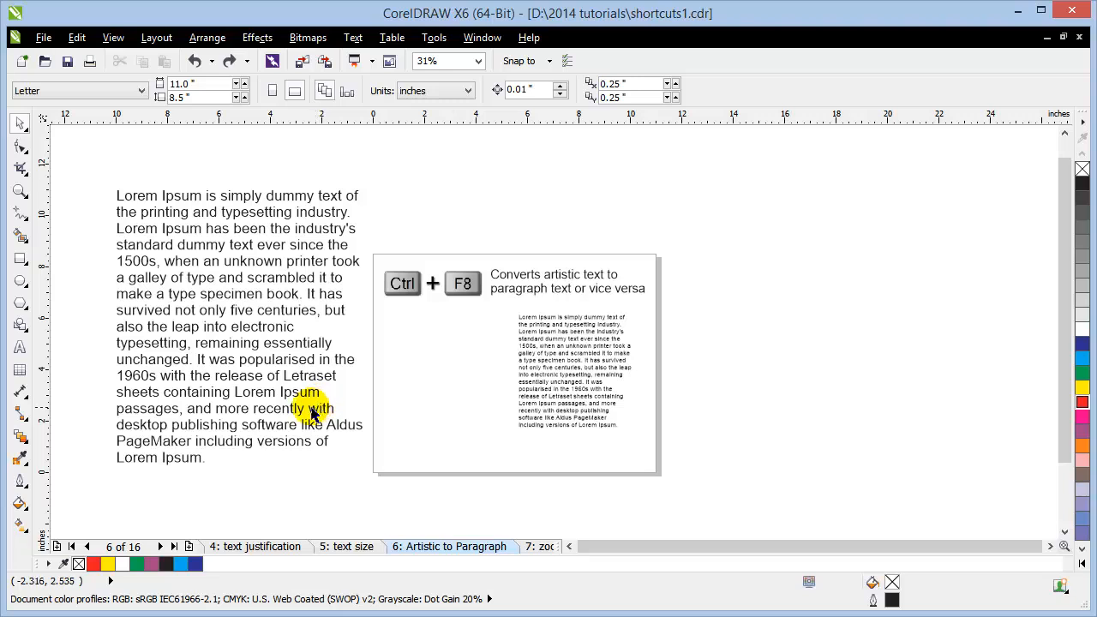
# Step: Convert the left text to artistic text and shrink it to about 27 pt
pyautogui.click(311, 412)
pyautogui.hotkey('ctrl', 'F8')
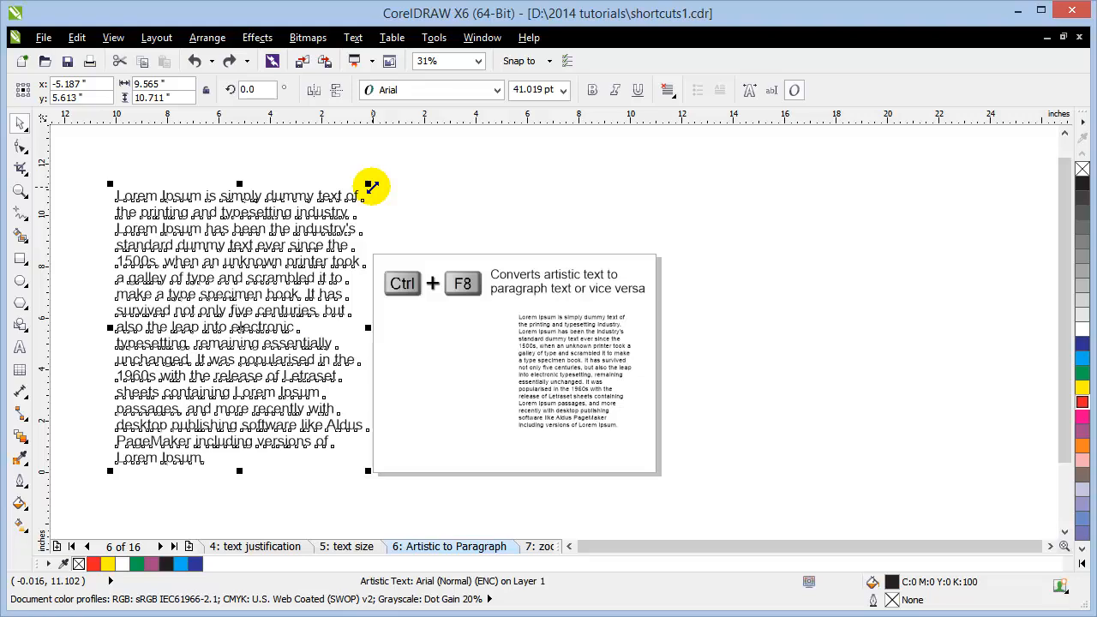
pyautogui.moveTo(371, 185); pyautogui.dragTo(300, 255)
pyautogui.click(377, 202)
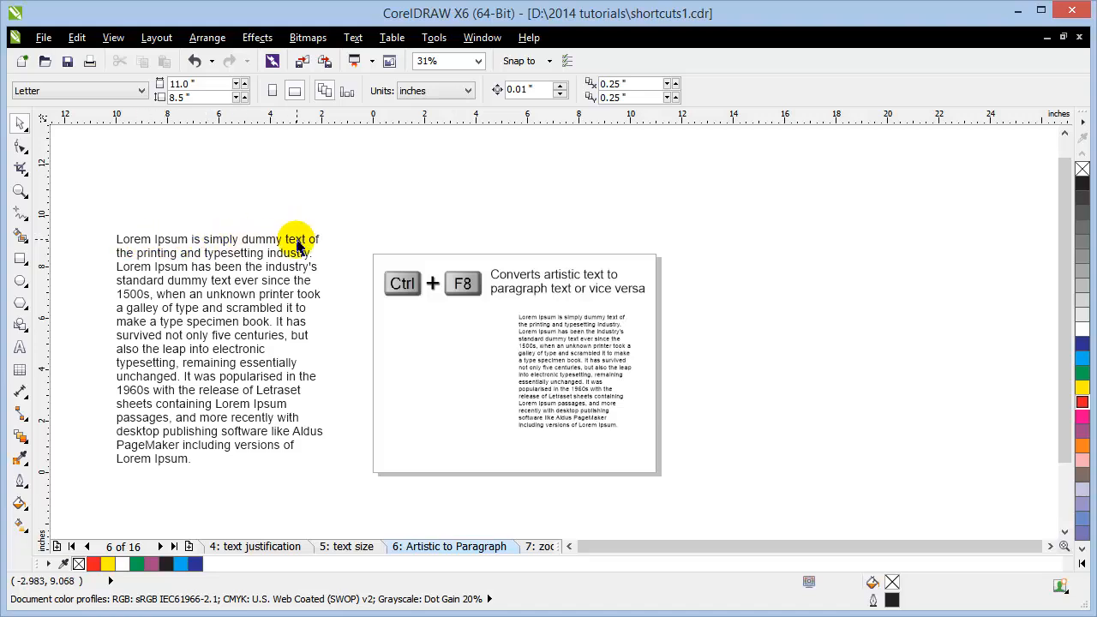
# Step: Widen the right paragraph frame so its lines run longer
pyautogui.click(595, 358)
pyautogui.scroll(4, 591, 360)
pyautogui.scroll(-2, 553, 370)
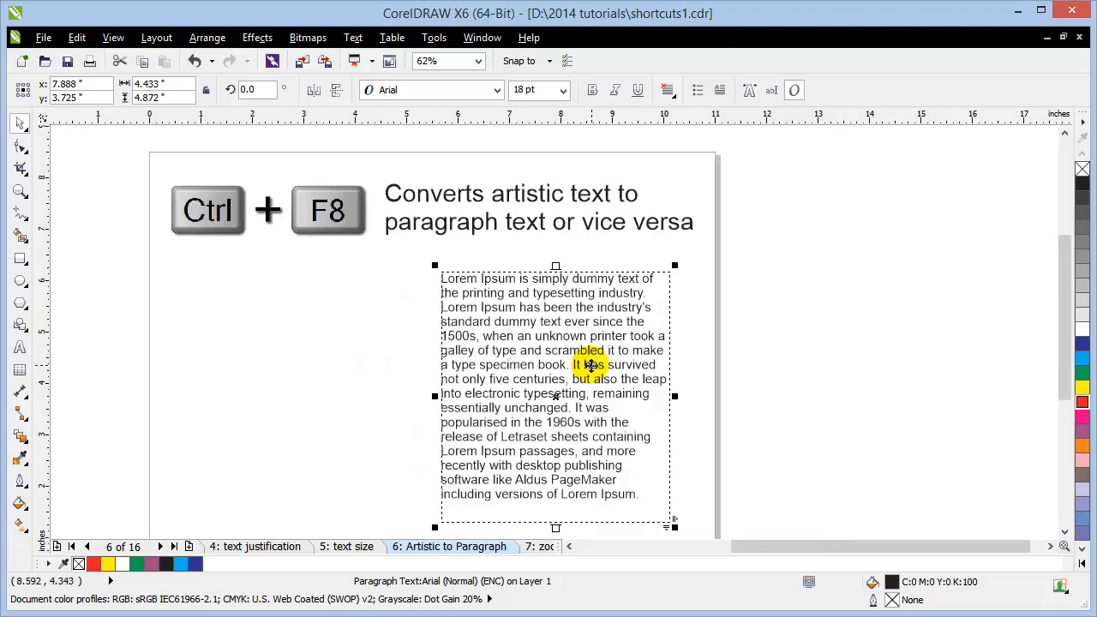
pyautogui.moveTo(675, 397); pyautogui.dragTo(704, 421)
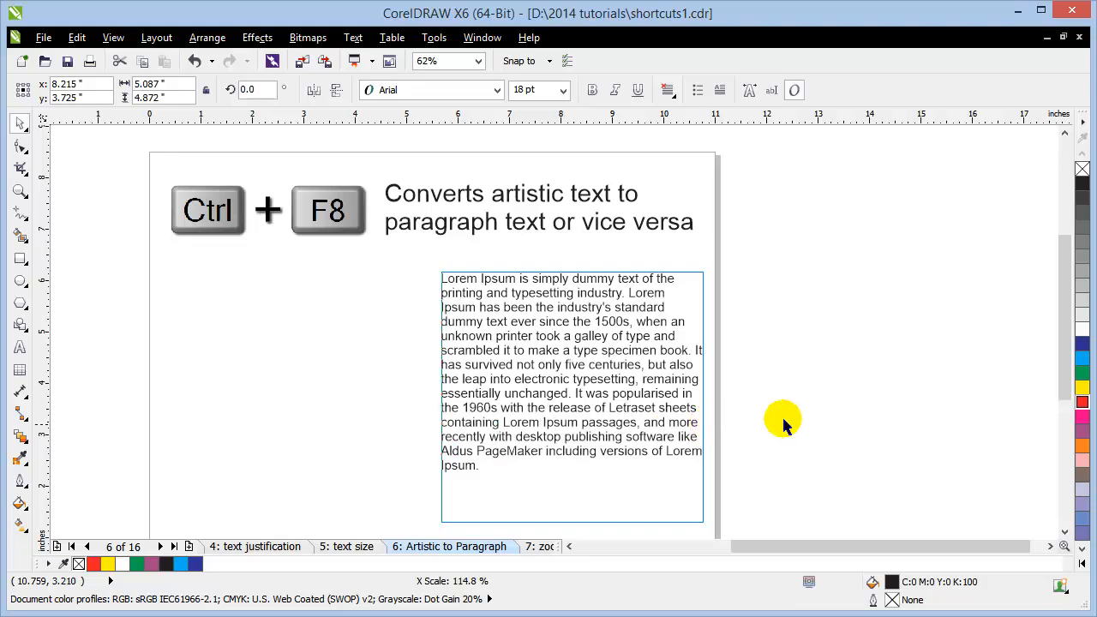
pyautogui.click(803, 416)
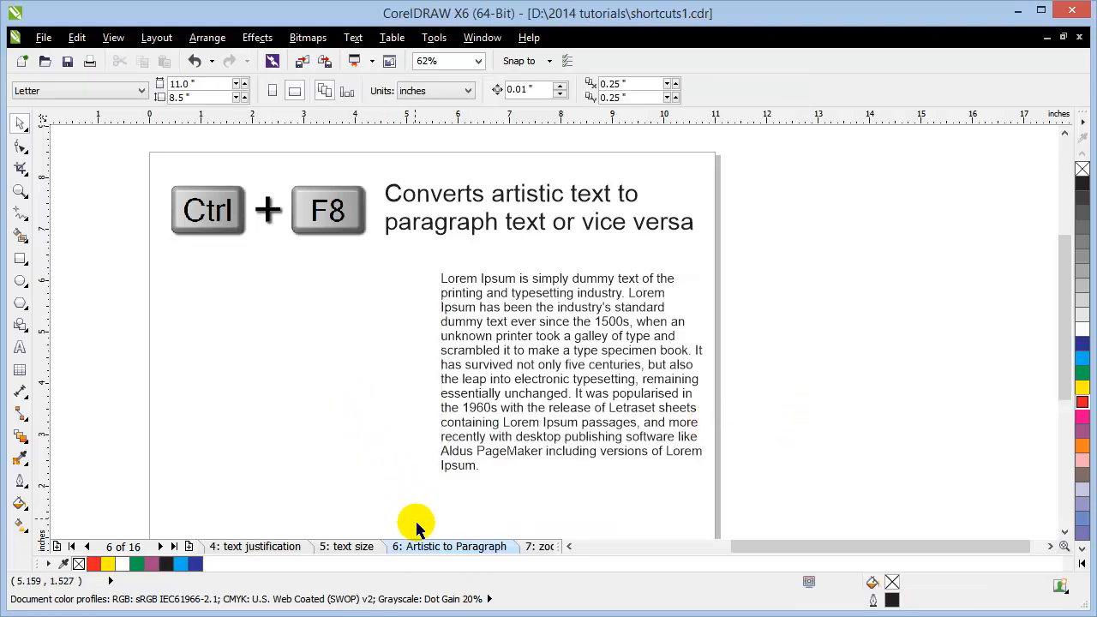
# Step: Shift the paragraph left, convert it to artistic text, and go to the '7: zoom' page
pyautogui.click(501, 389)
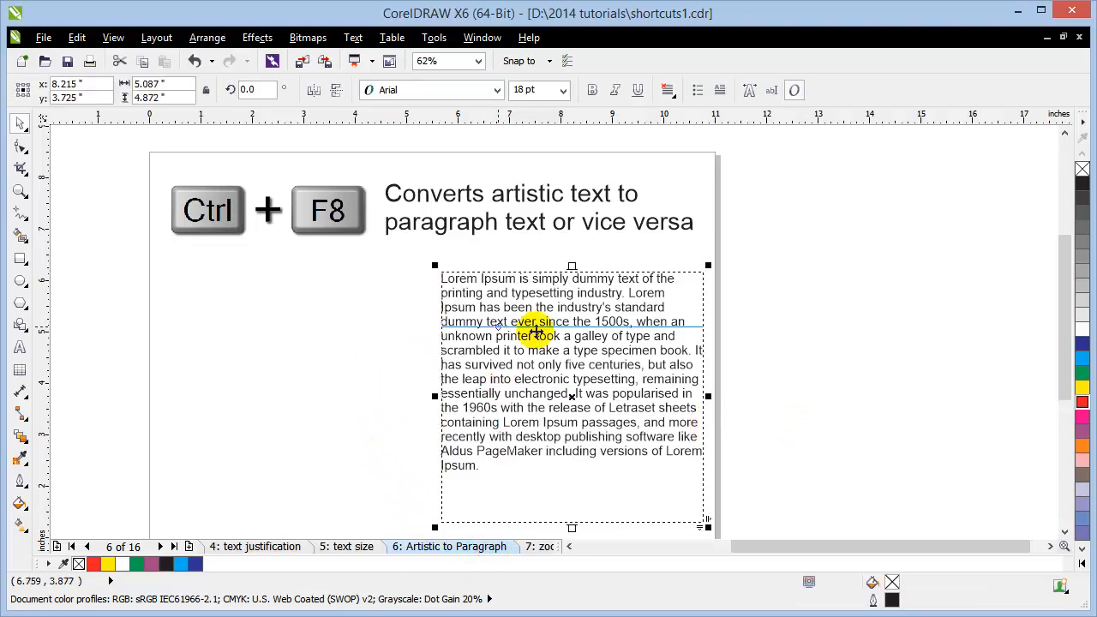
pyautogui.moveTo(534, 314); pyautogui.dragTo(472, 252)
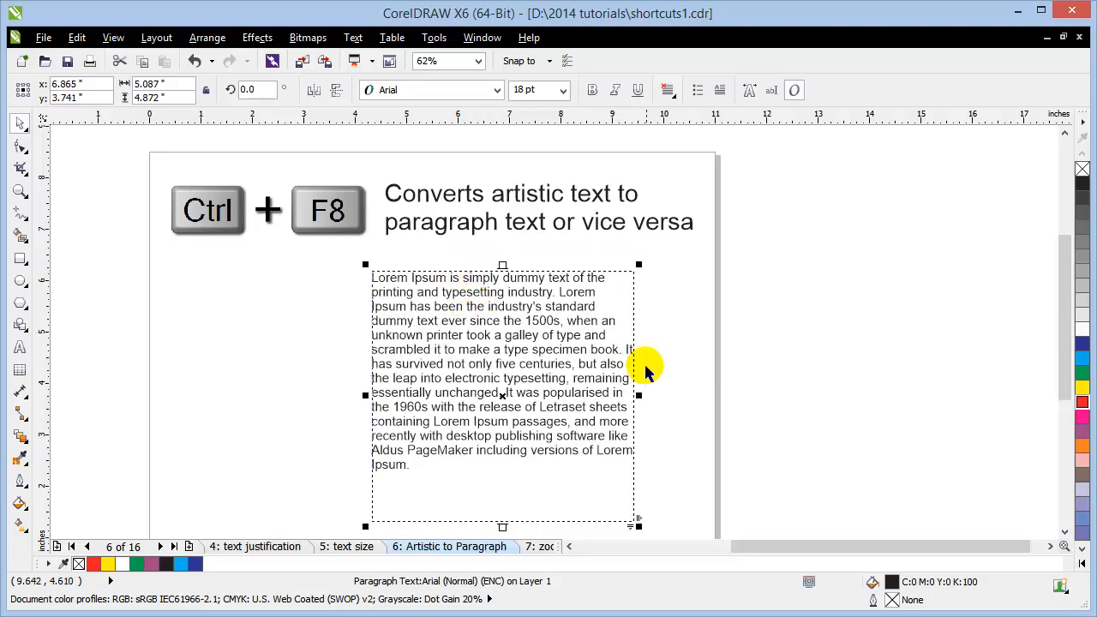
pyautogui.click(791, 349)
pyautogui.click(598, 355)
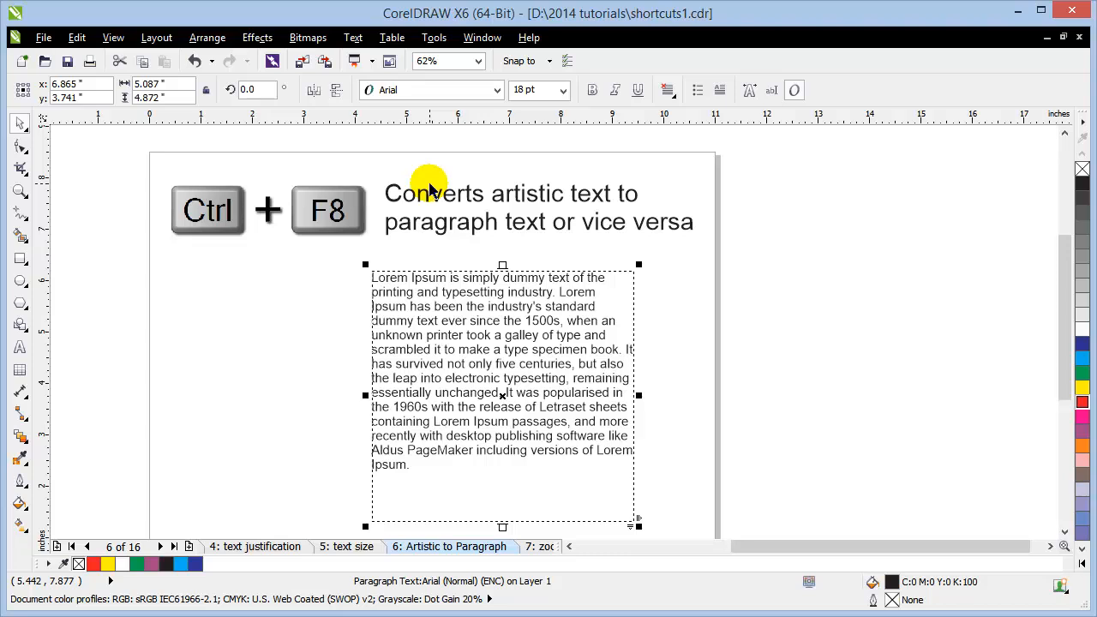
pyautogui.hotkey('ctrl', 'F8')
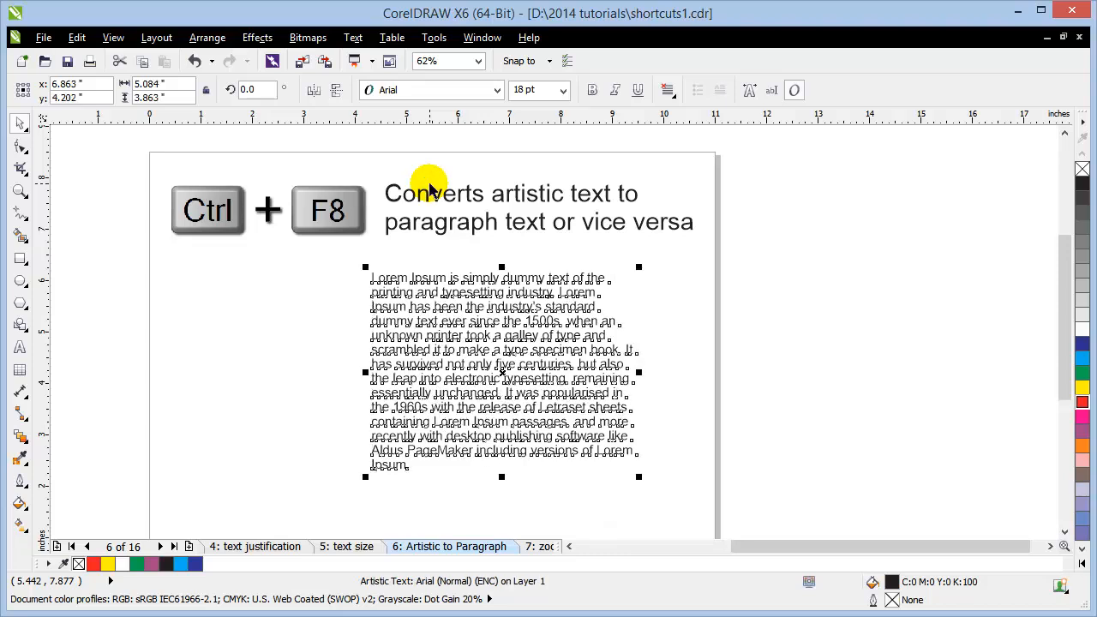
pyautogui.click(796, 374)
pyautogui.click(542, 546)
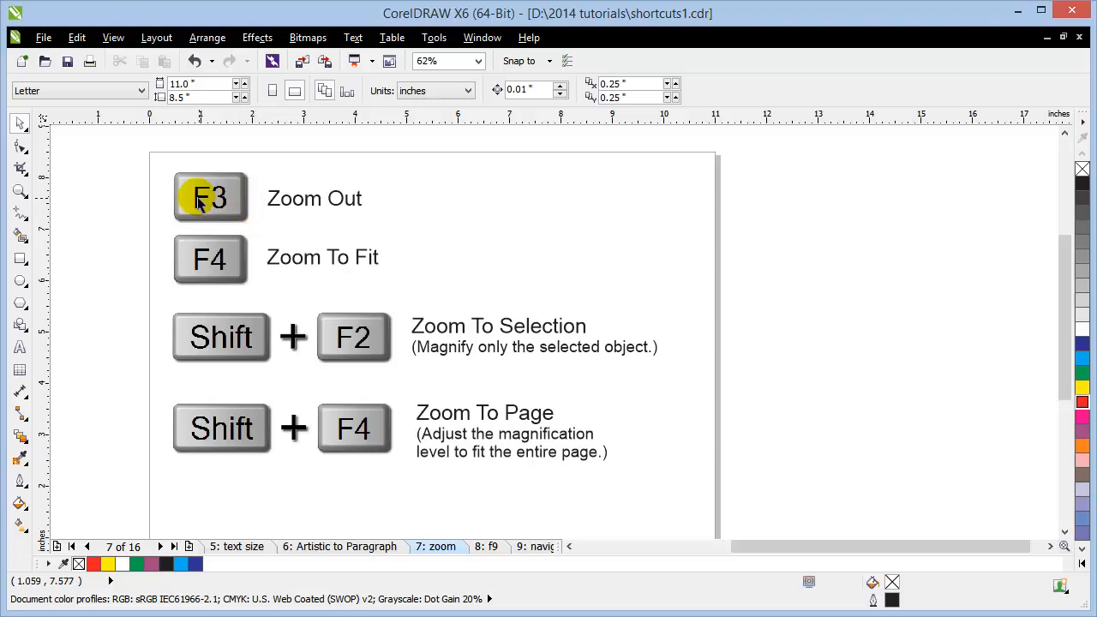
# Step: Delete the large Lorem Ipsum paragraph and Zoom To Fit the remaining objects with F4
pyautogui.scroll(2, 193, 193)
pyautogui.scroll(3, 192, 193)
pyautogui.scroll(2, 215, 222)
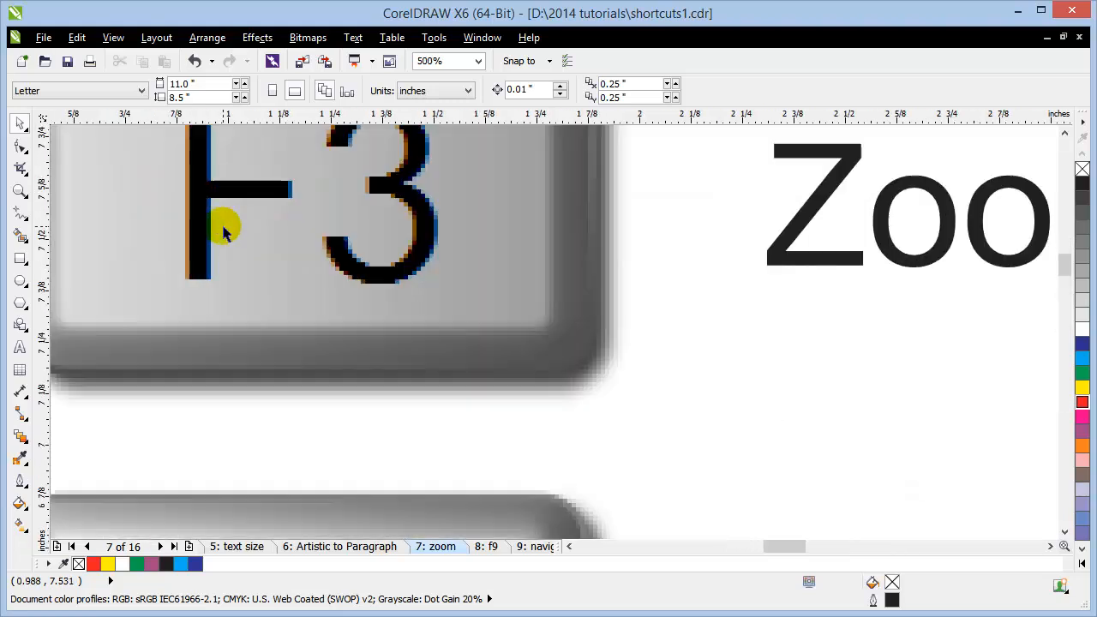
pyautogui.scroll(-2, 223, 231)
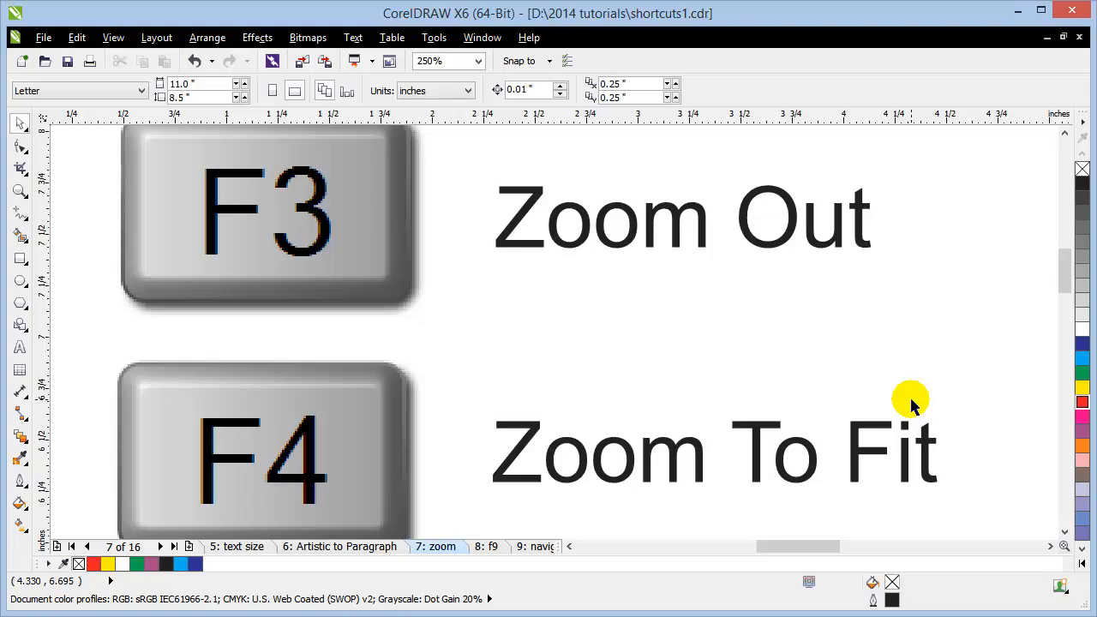
pyautogui.scroll(-2, 910, 402)
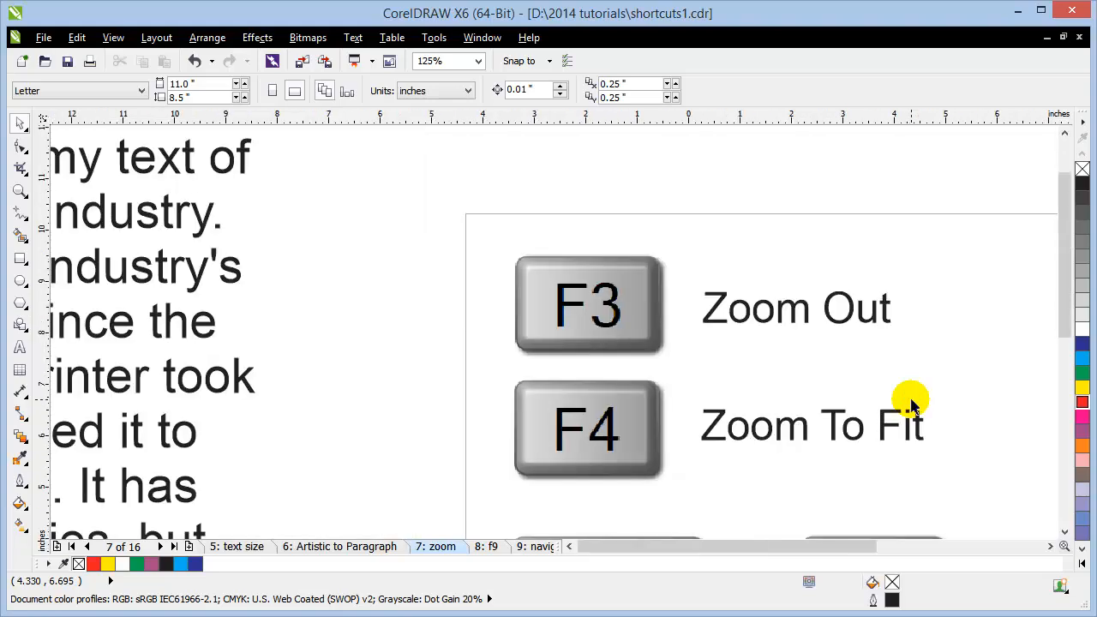
pyautogui.scroll(-2, 910, 403)
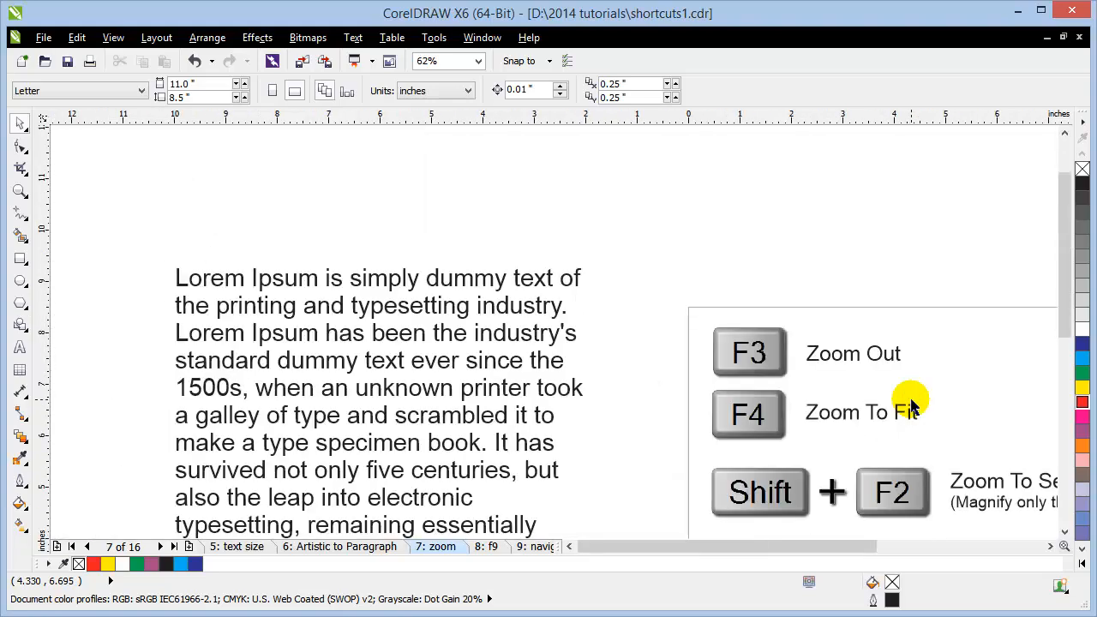
pyautogui.click(351, 447)
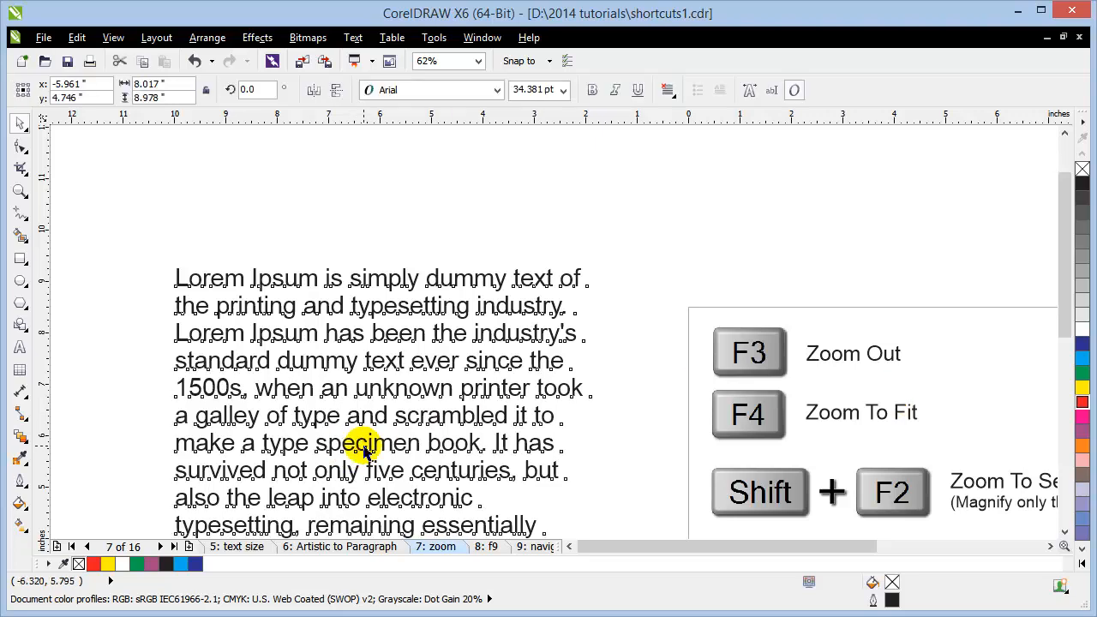
pyautogui.press('Delete')
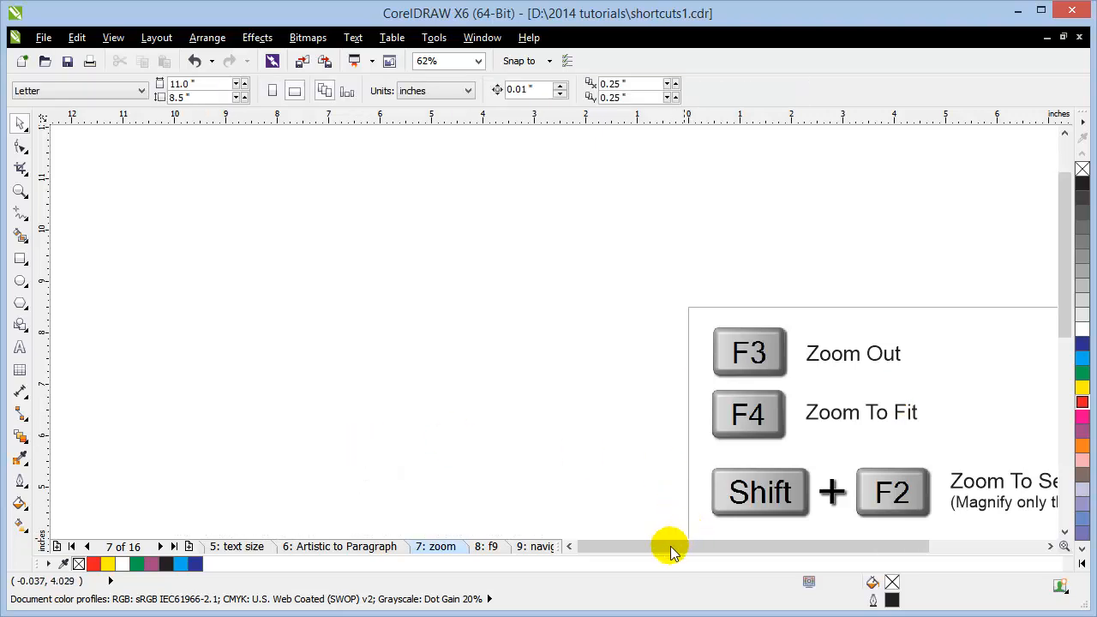
pyautogui.click(569, 545)
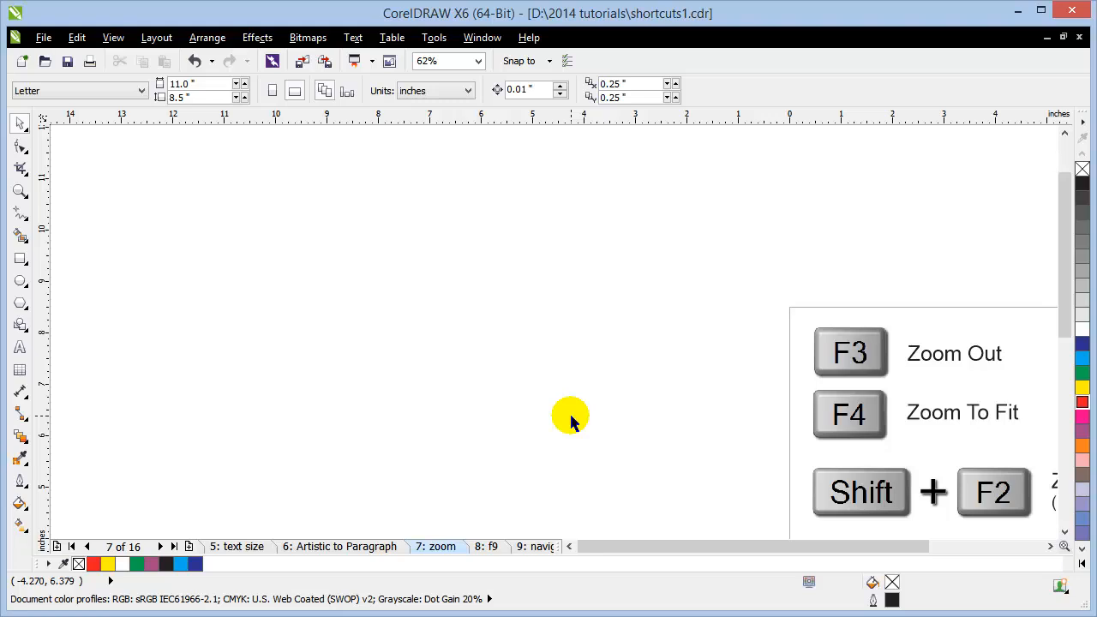
pyautogui.press('F4')
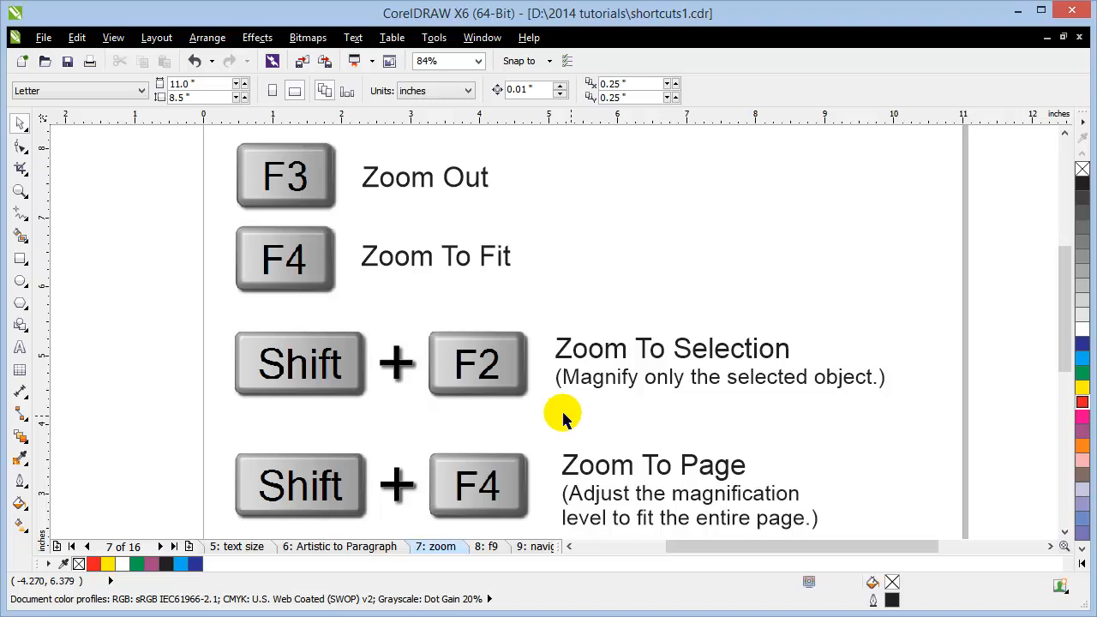
pyautogui.scroll(-3, 561, 396)
pyautogui.moveTo(709, 401); pyautogui.dragTo(476, 397)
pyautogui.click(20, 258)
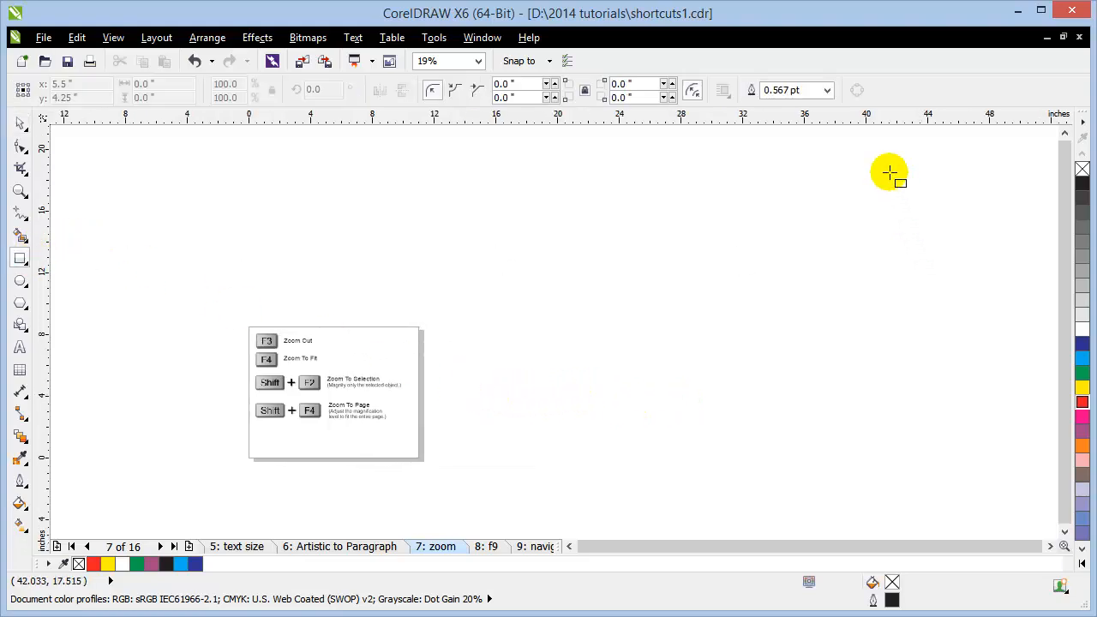
pyautogui.moveTo(885, 168); pyautogui.dragTo(915, 190)
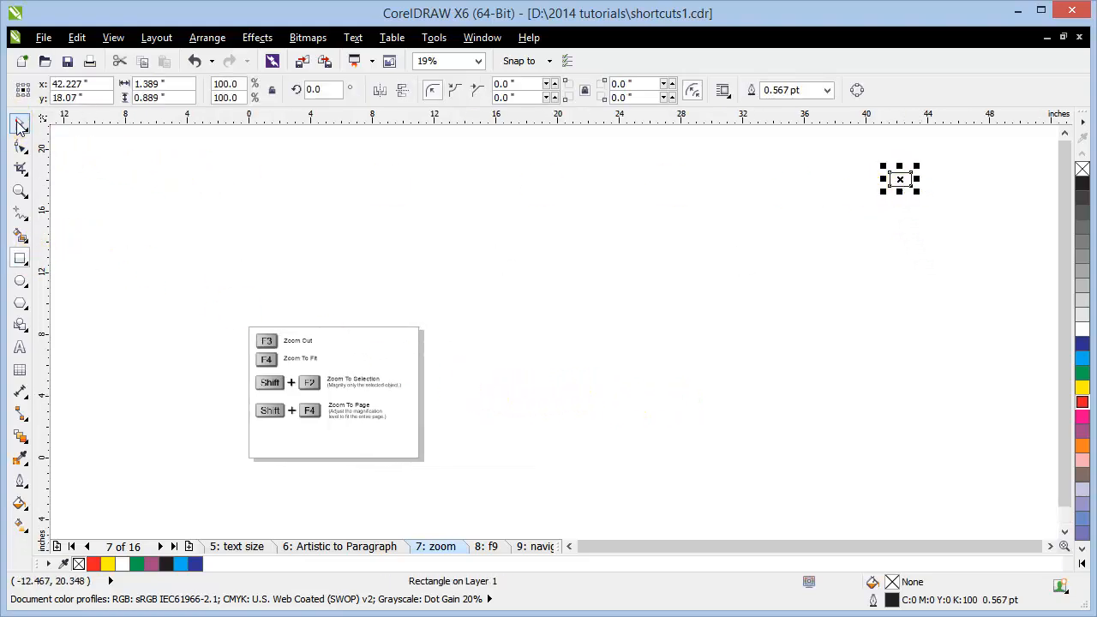
pyautogui.press('Escape')
pyautogui.scroll(4, 212, 345)
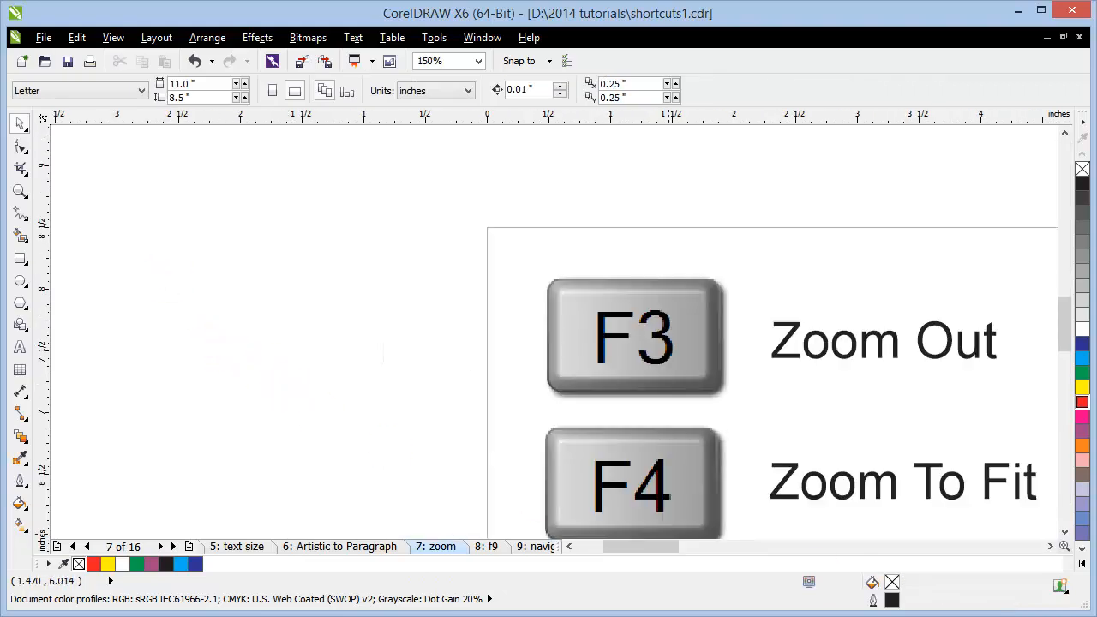
pyautogui.press('F3')
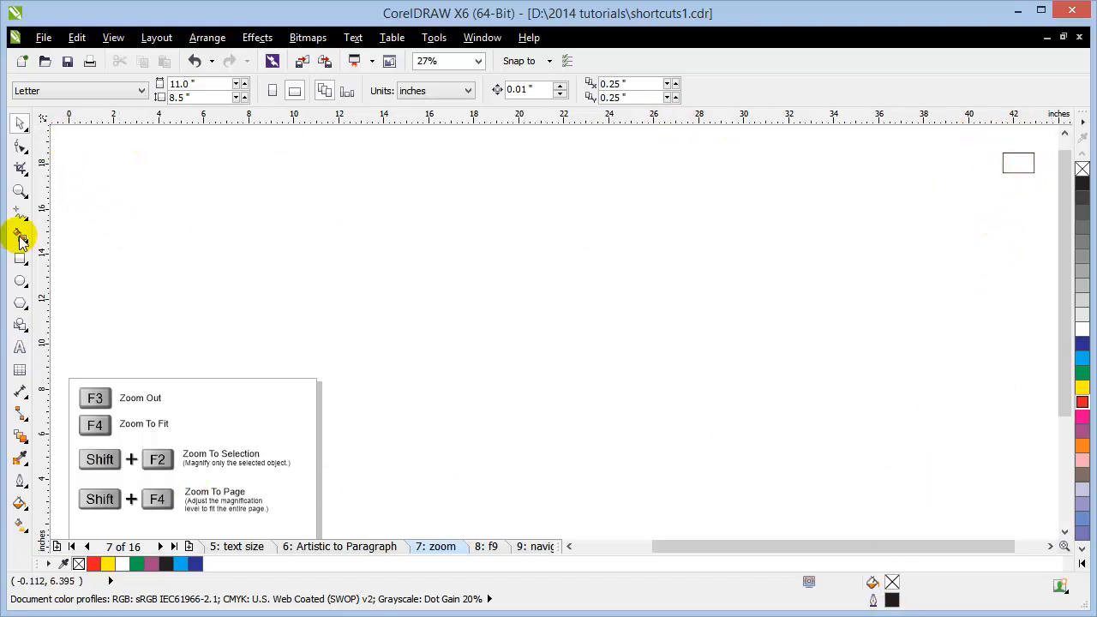
pyautogui.click(1034, 163)
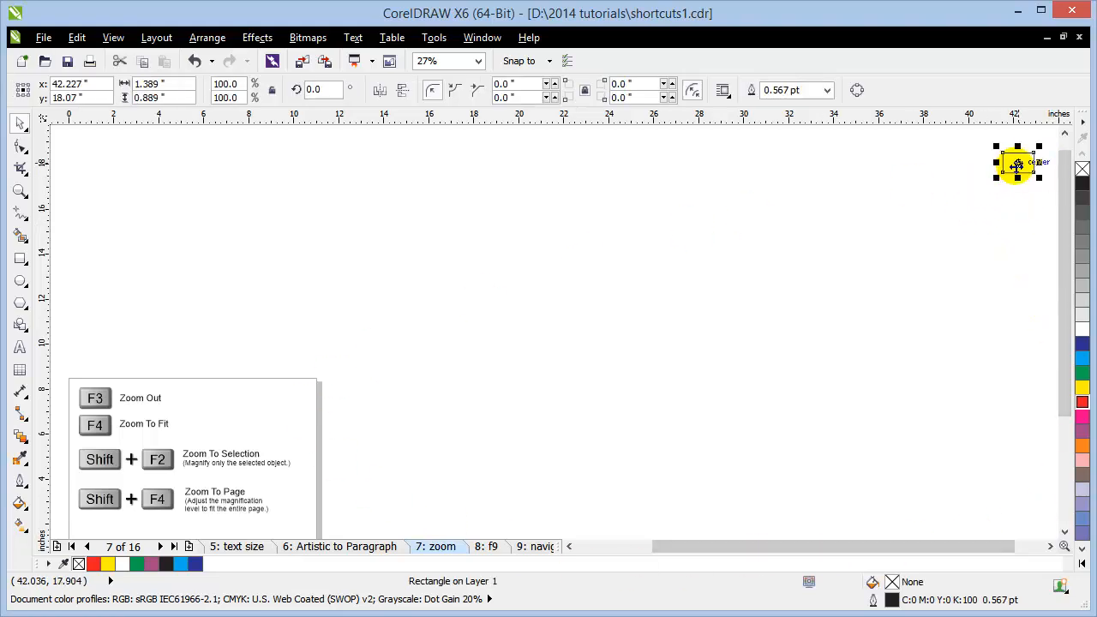
pyautogui.click(931, 238)
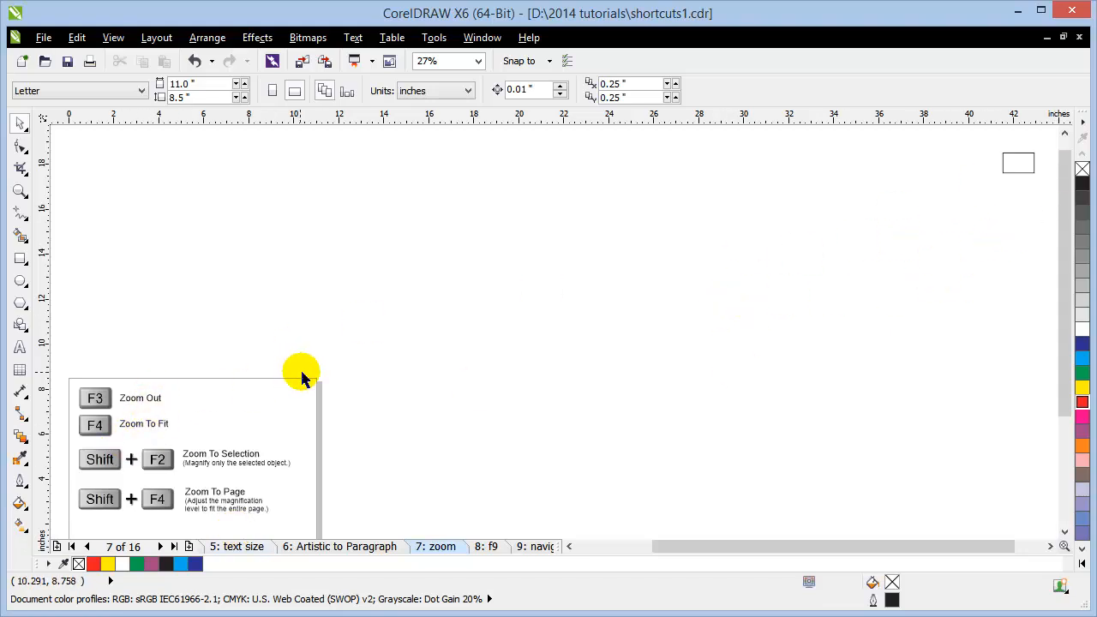
pyautogui.click(1020, 166)
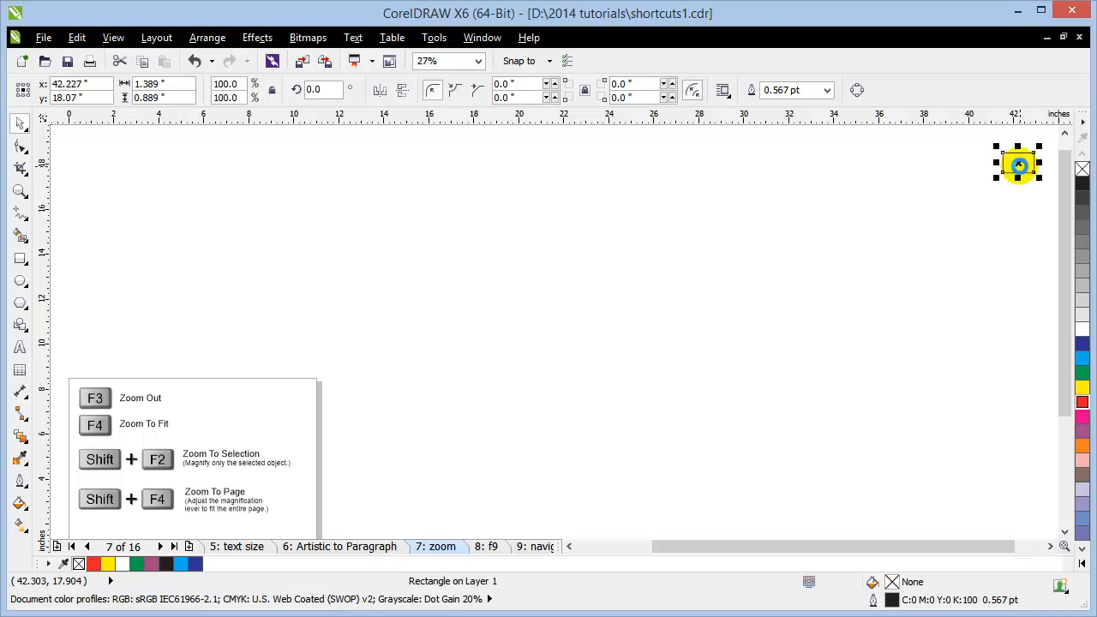
pyautogui.press('Delete')
pyautogui.press('F4')
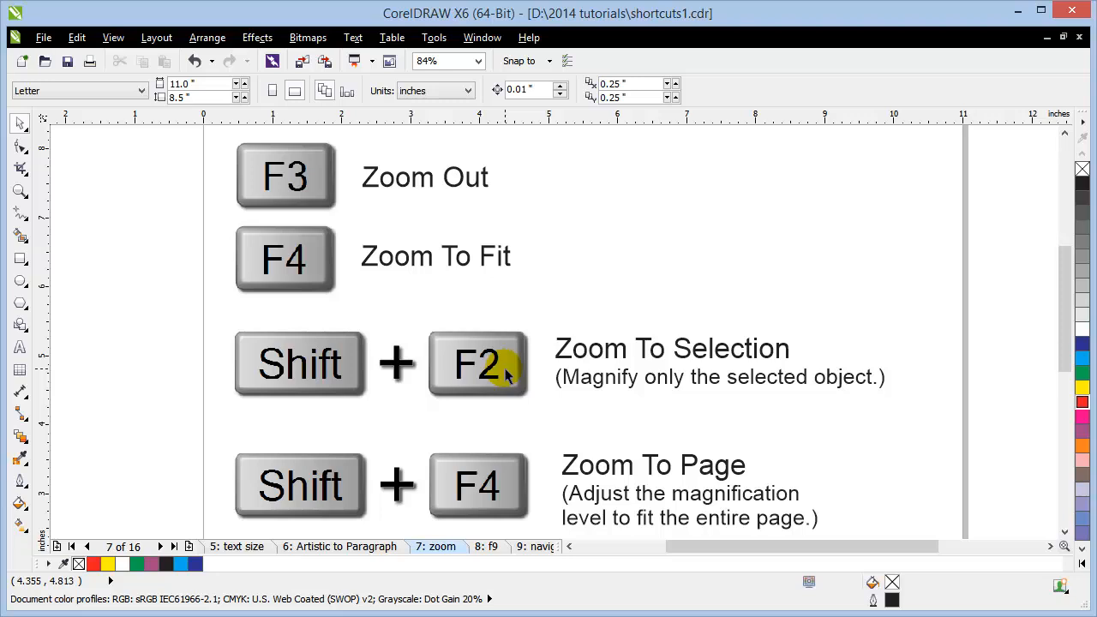
# Step: Zoom to the selected F3 key image with Shift+F2, zoom out with F3, then Shift+F4 to page
pyautogui.click(274, 182)
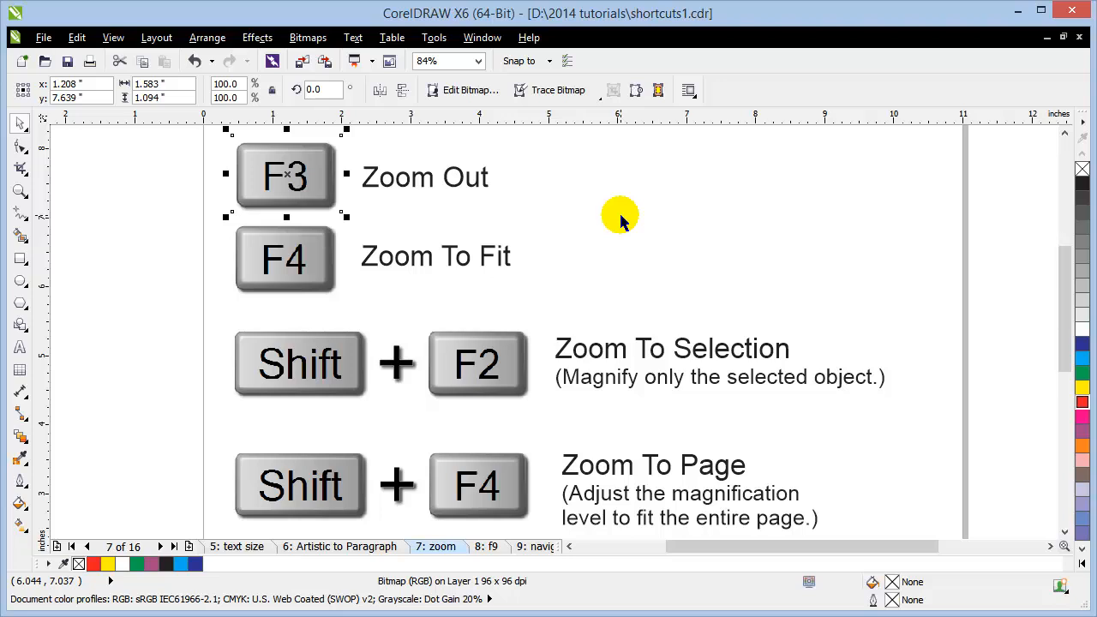
pyautogui.hotkey('shift', 'F2')
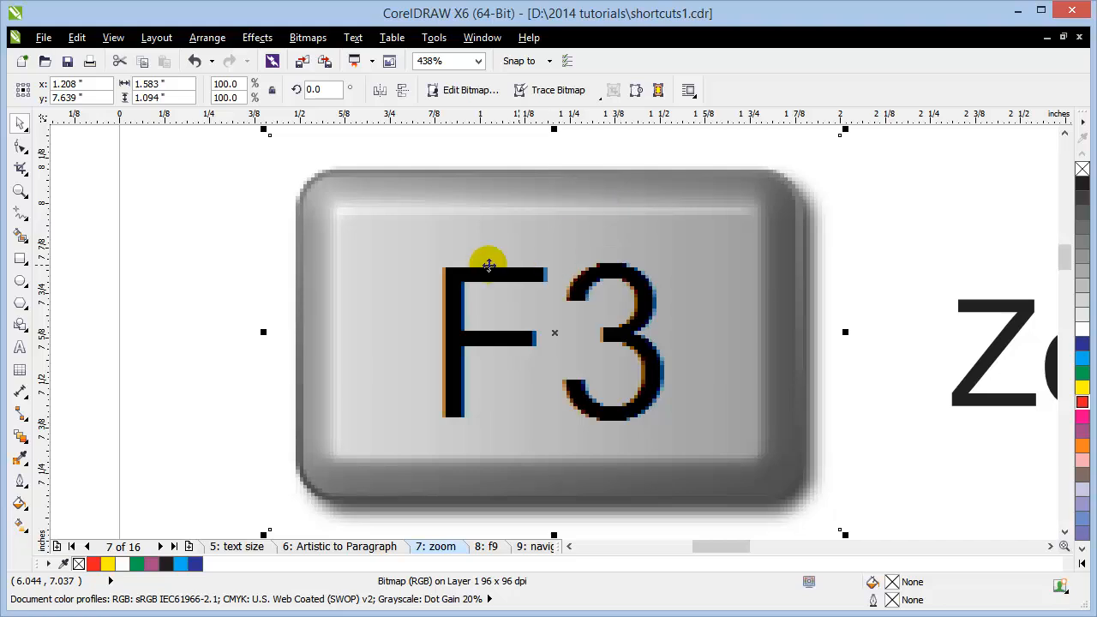
pyautogui.click(175, 355)
pyautogui.press('F3')
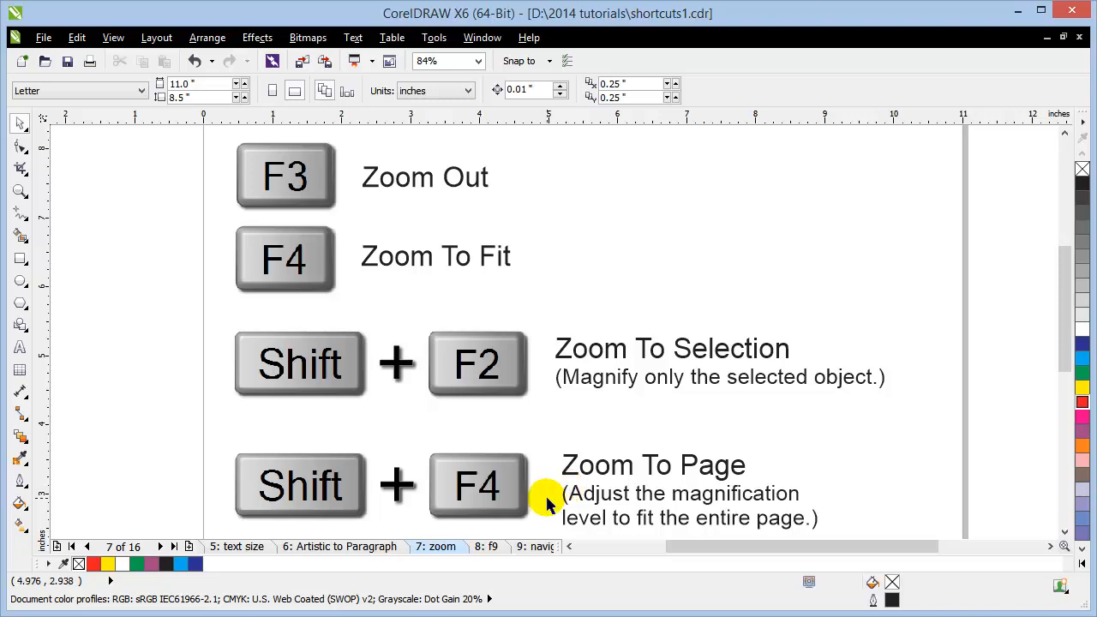
pyautogui.hotkey('shift', 'F4')
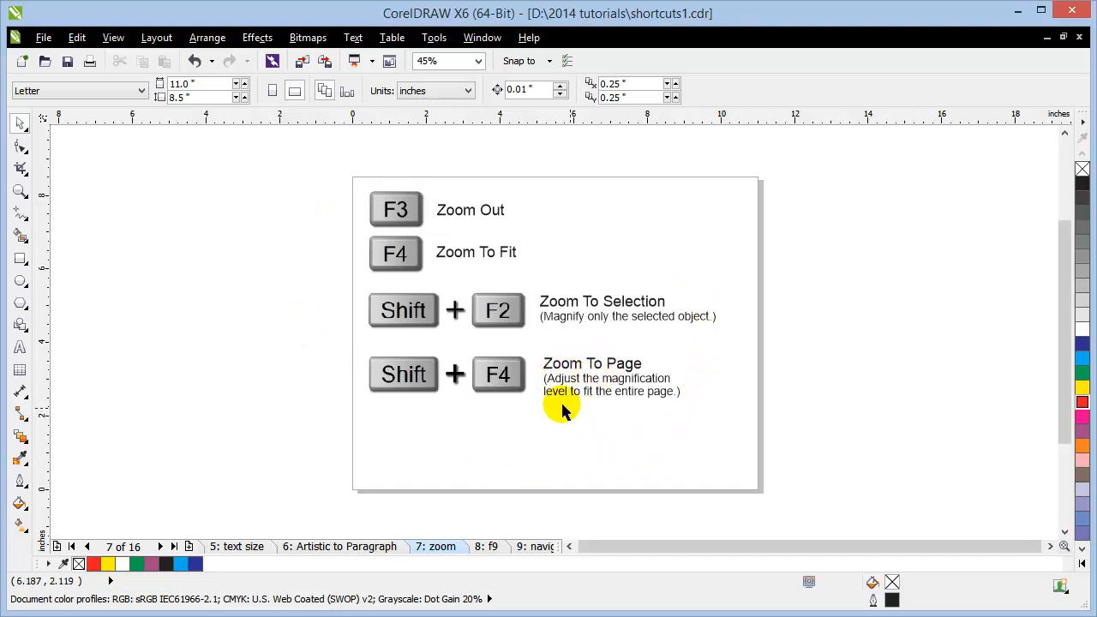
# Step: Go to the '8: f9' page and marquee-zoom onto its content
pyautogui.click(485, 548)
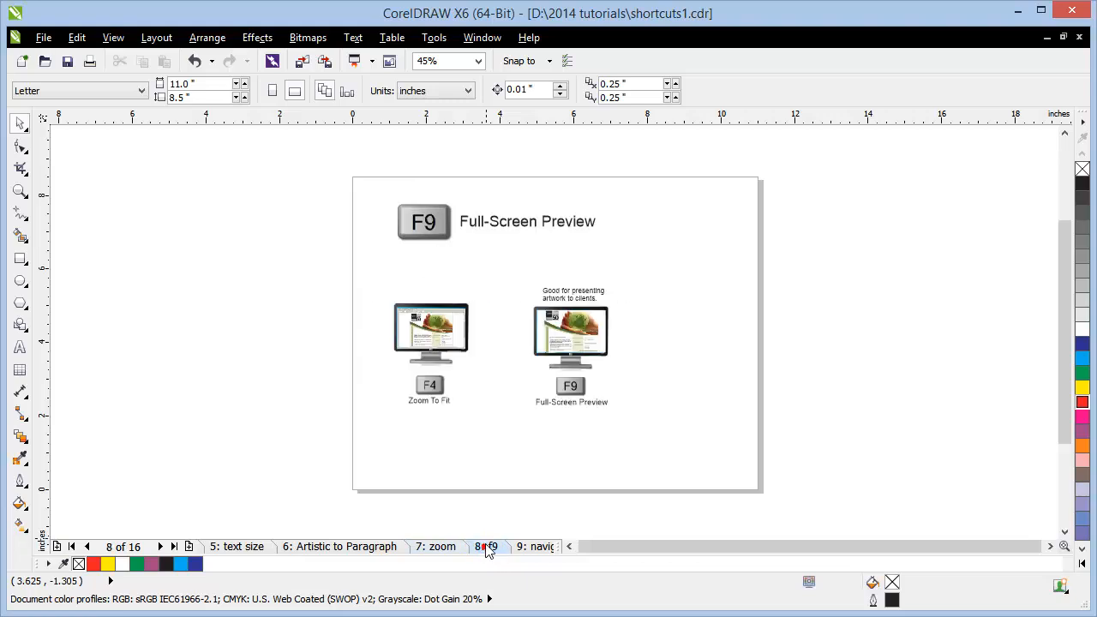
pyautogui.click(19, 188)
pyautogui.moveTo(329, 189); pyautogui.dragTo(677, 448)
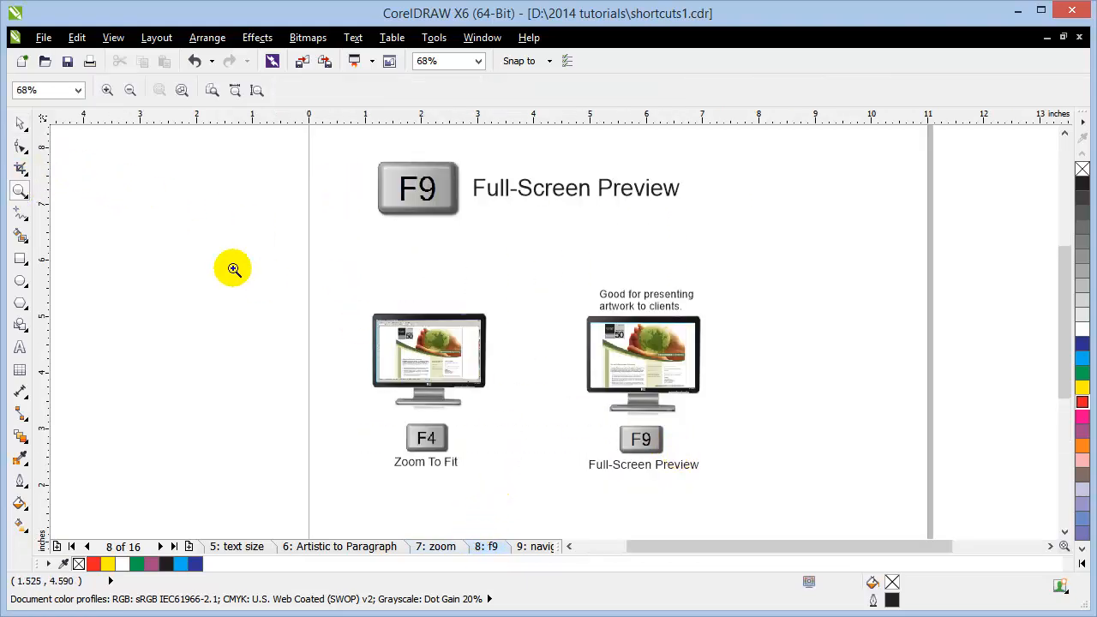
pyautogui.click(20, 125)
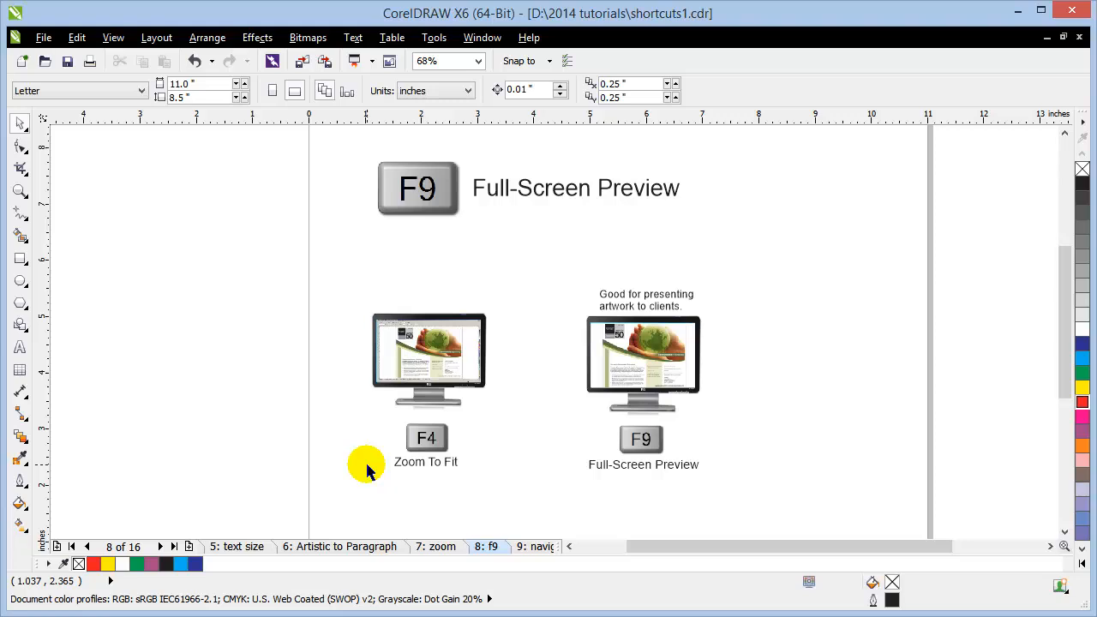
# Step: Zoom in closely on the two monitor pictures, pan across them, then fit everything with F4
pyautogui.click(20, 190)
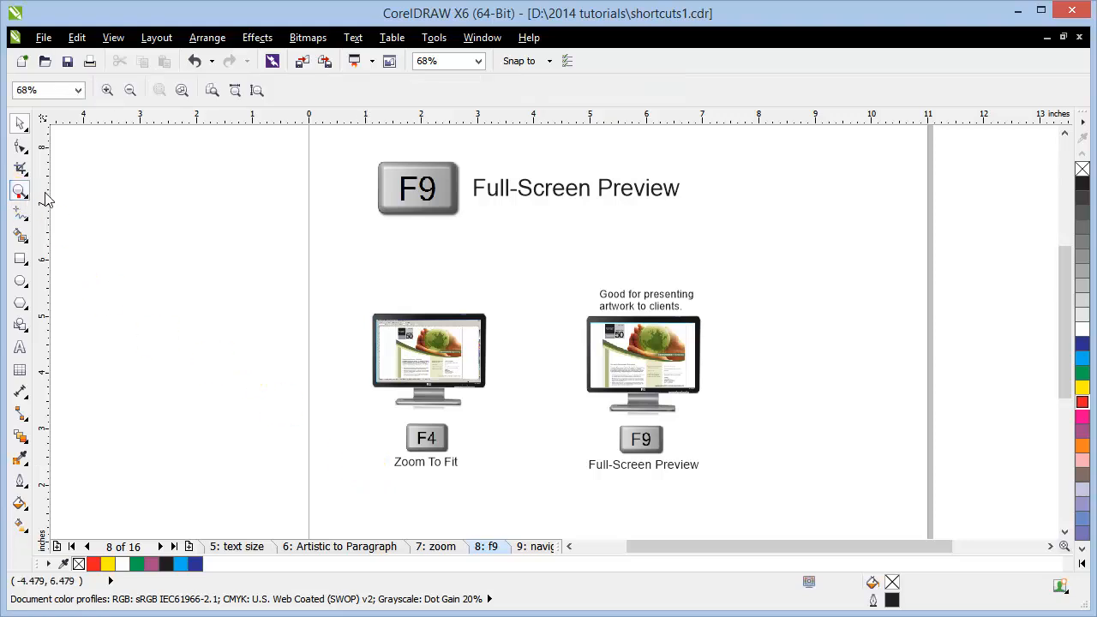
pyautogui.moveTo(665, 397); pyautogui.dragTo(746, 487)
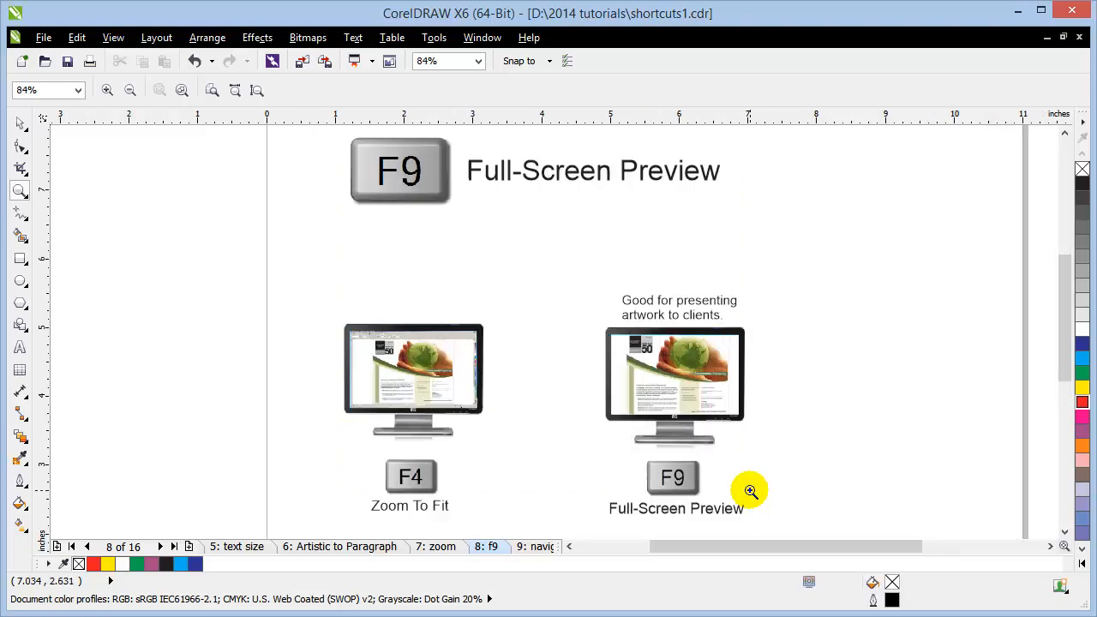
pyautogui.moveTo(695, 437); pyautogui.dragTo(778, 509)
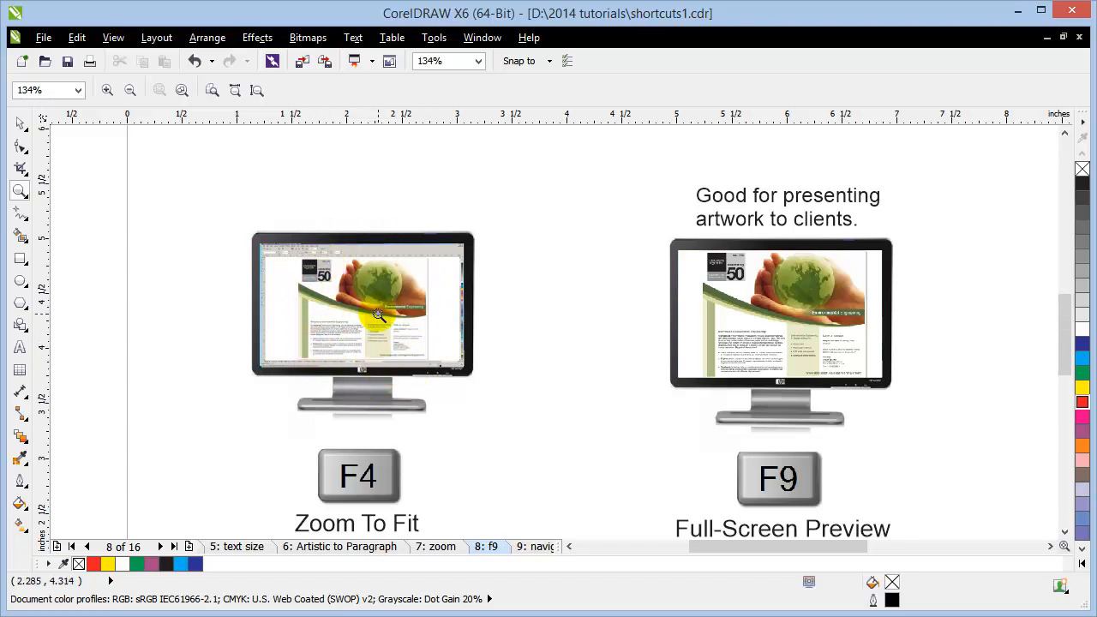
pyautogui.moveTo(256, 236); pyautogui.dragTo(557, 417)
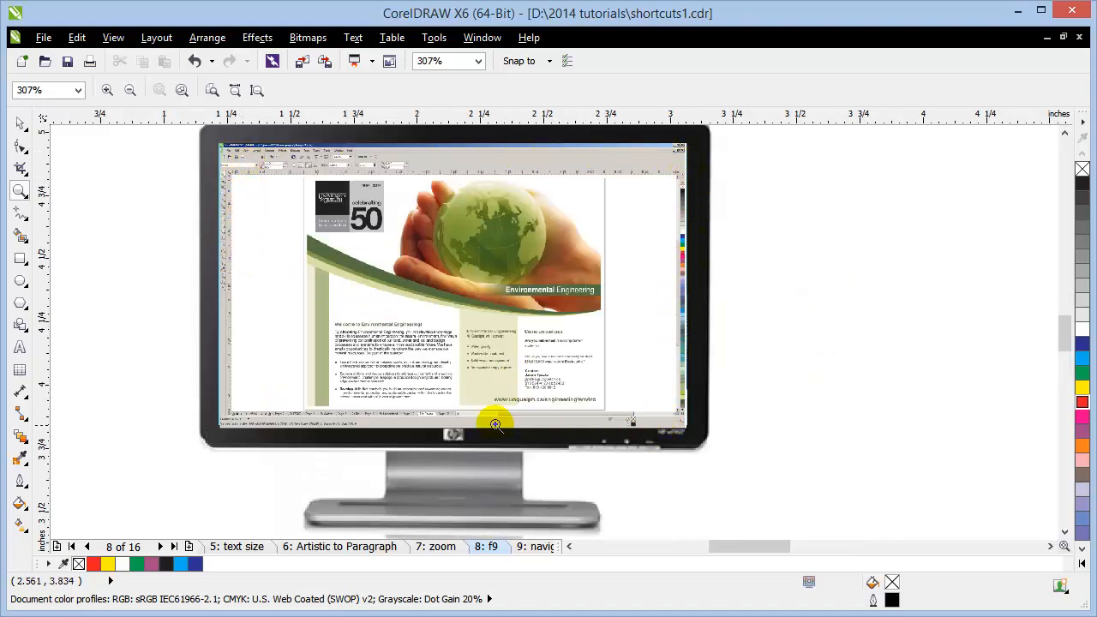
pyautogui.scroll(-2, 638, 402)
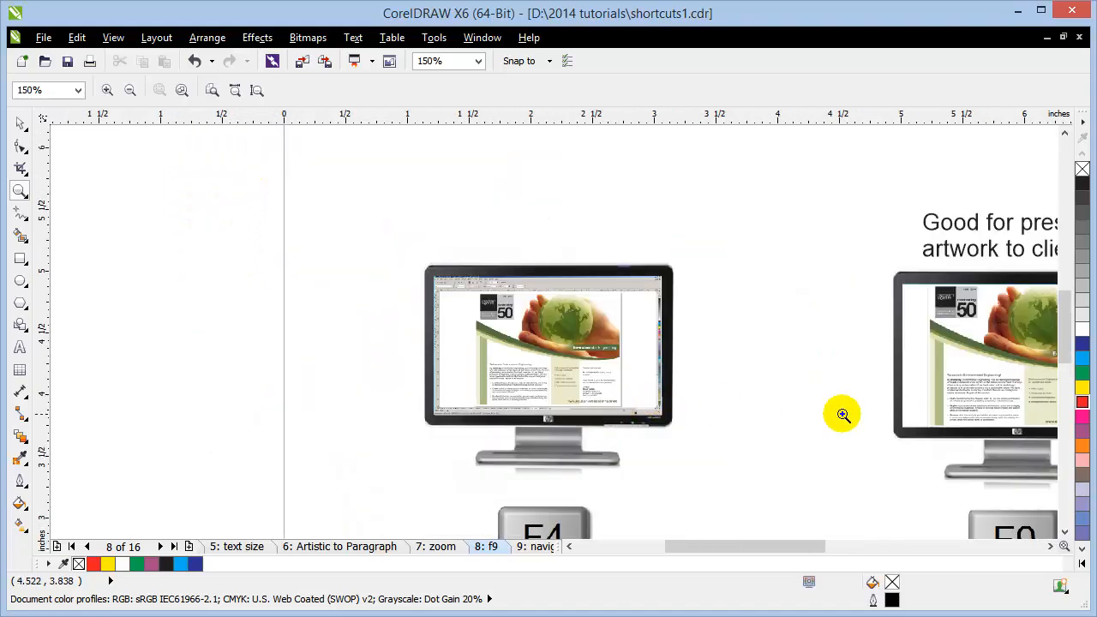
pyautogui.moveTo(842, 413); pyautogui.dragTo(465, 300)
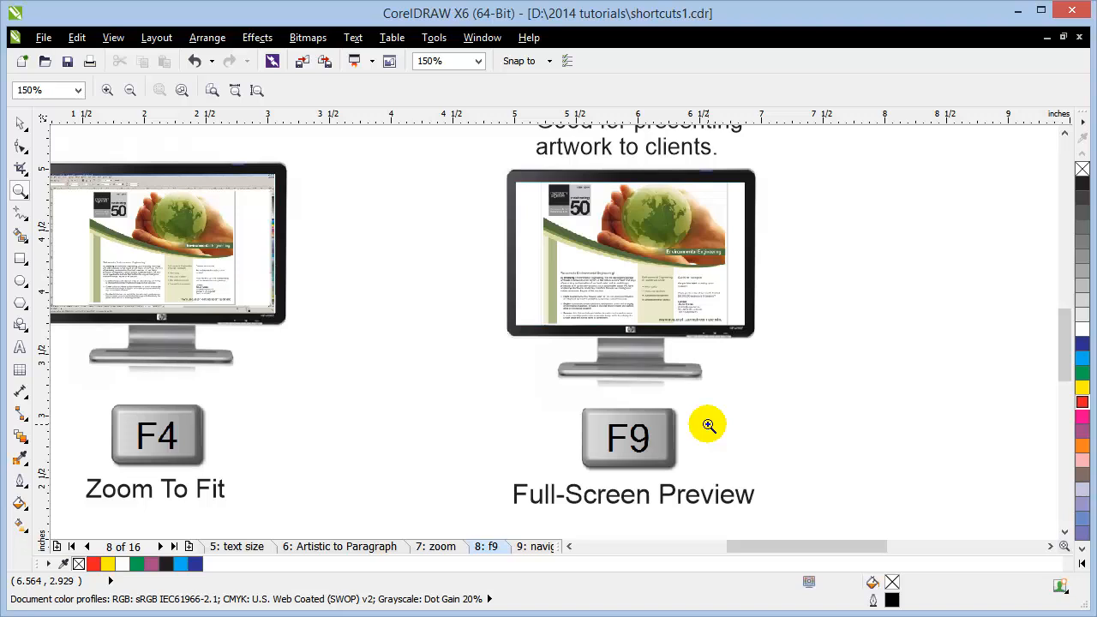
pyautogui.click(21, 121)
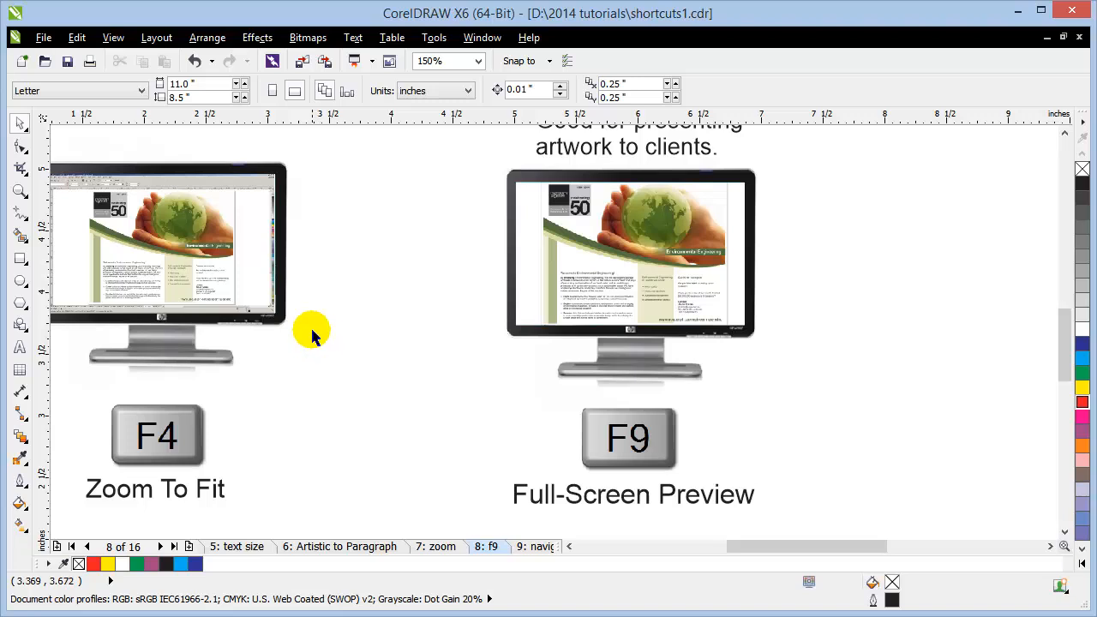
pyautogui.press('F4')
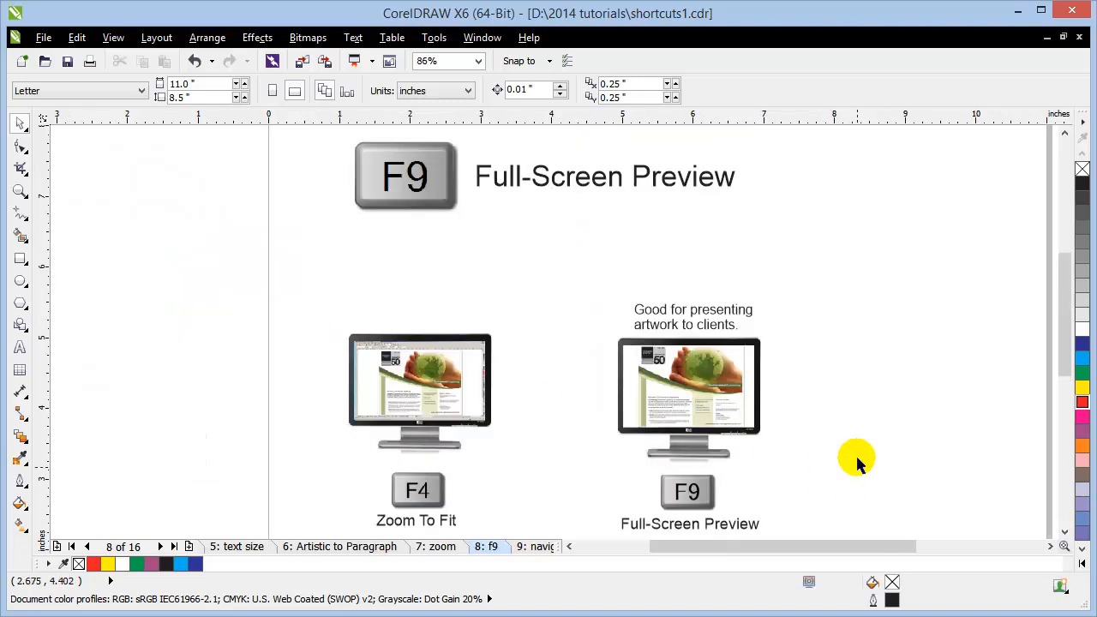
# Step: Go to the navigator page, fit it, and zoom in on the red sign and calendars
pyautogui.click(525, 548)
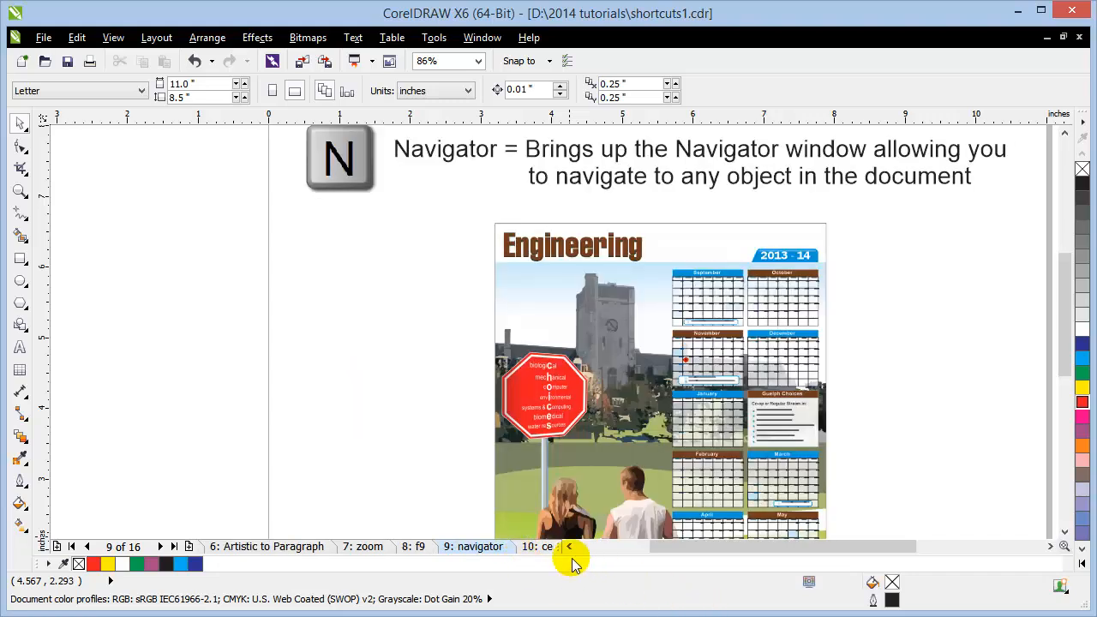
pyautogui.moveTo(376, 179); pyautogui.dragTo(283, 211)
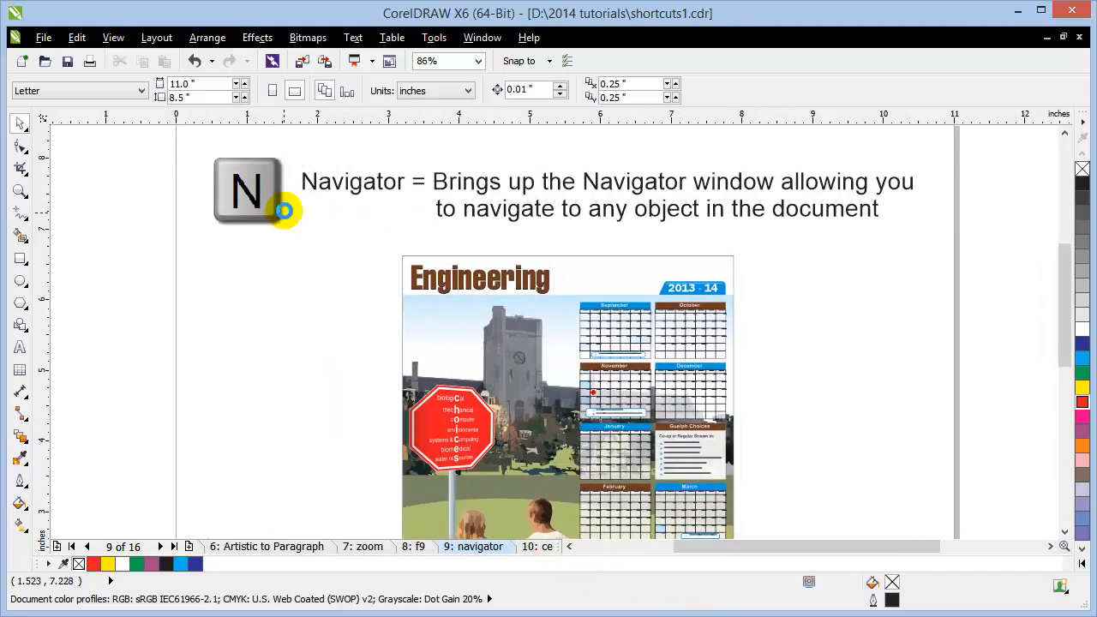
pyautogui.press('F4')
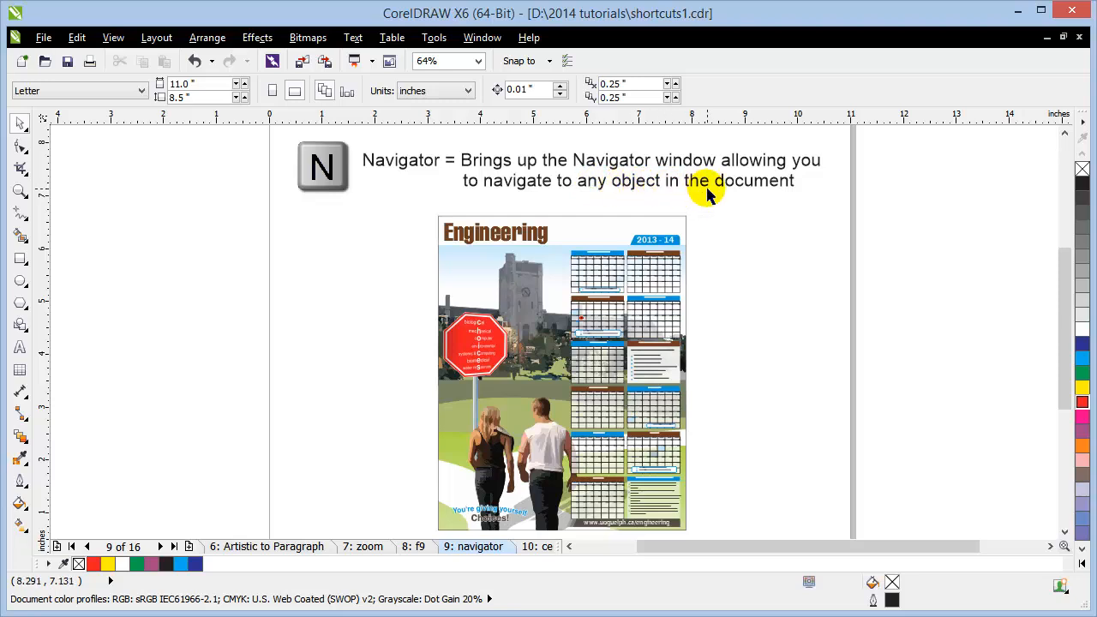
pyautogui.click(21, 190)
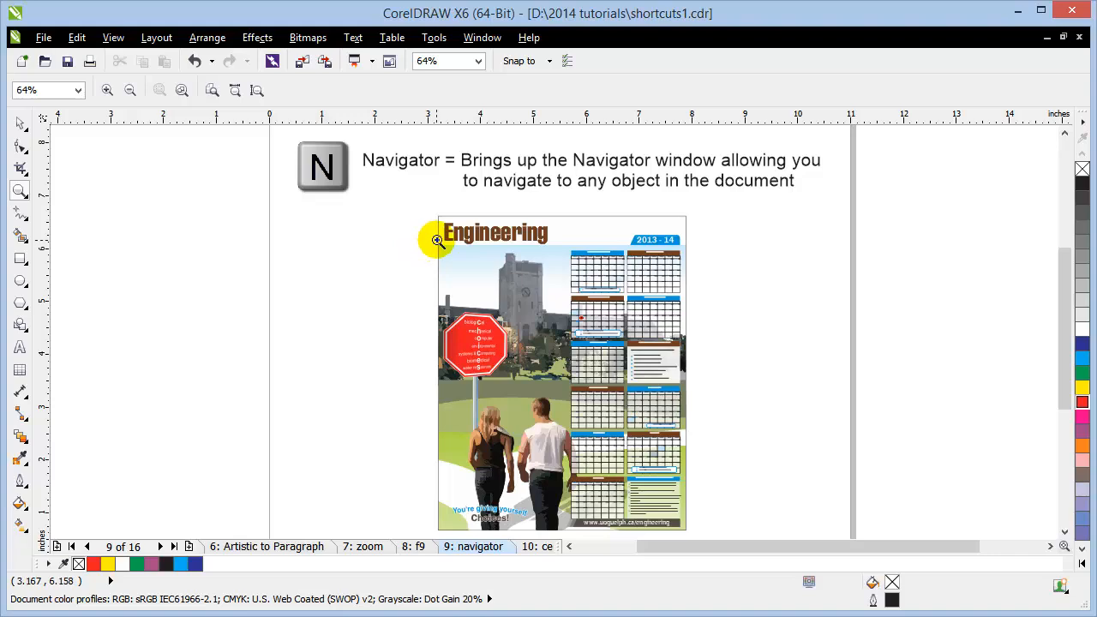
pyautogui.moveTo(439, 240); pyautogui.dragTo(734, 497)
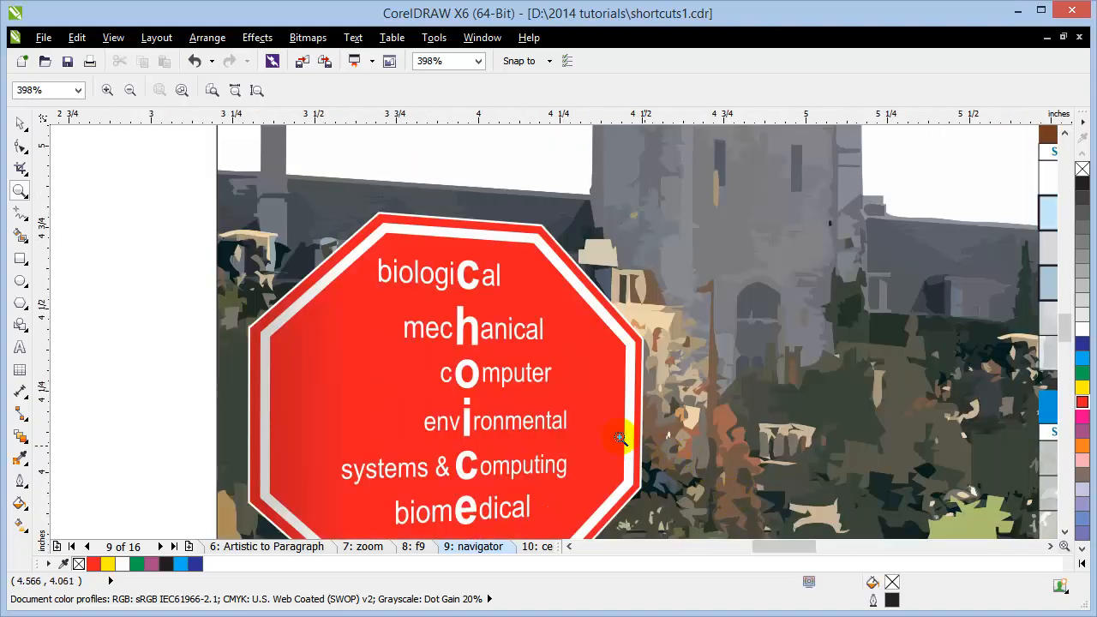
# Step: Use the Navigator to pan across the poster, then zoom to frame the walkers and calendars
pyautogui.press('n')
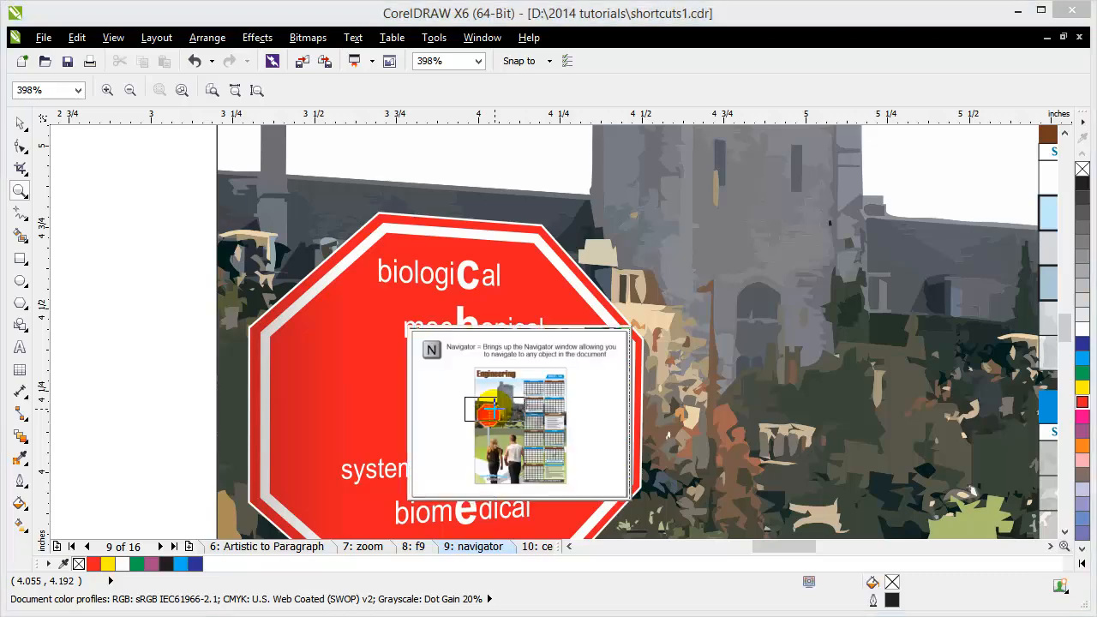
pyautogui.moveTo(494, 411)
pyautogui.mouseDown()
pyautogui.moveTo(506, 397)
pyautogui.moveTo(482, 380)
pyautogui.moveTo(439, 394)
pyautogui.moveTo(455, 414)
pyautogui.moveTo(493, 410)
pyautogui.moveTo(535, 383)
pyautogui.moveTo(546, 437)
pyautogui.moveTo(527, 453)
pyautogui.moveTo(490, 411)
pyautogui.mouseUp()
pyautogui.rightClick(495, 418)
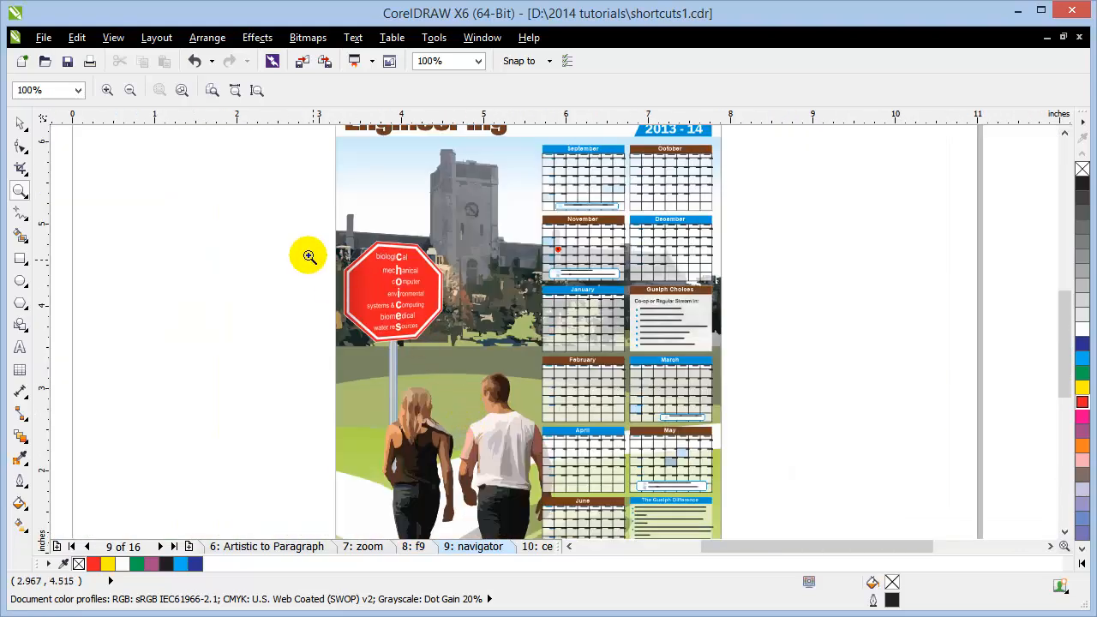
pyautogui.moveTo(299, 248); pyautogui.dragTo(602, 463)
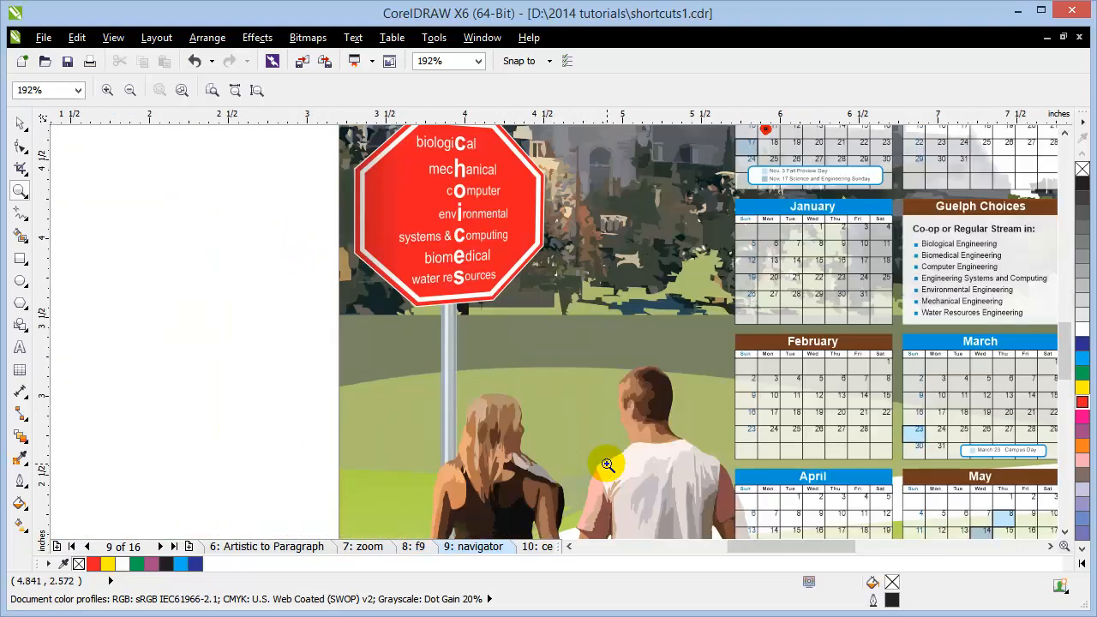
# Step: Pan via the Navigator to the tower and November/December calendars, then zoom to all objects
pyautogui.press('n')
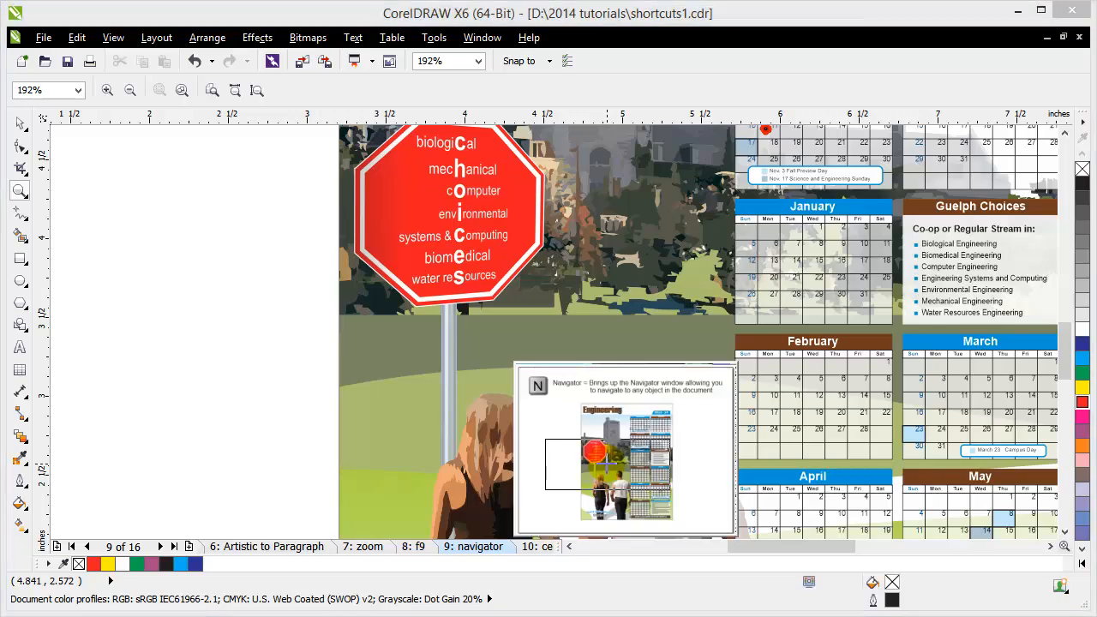
pyautogui.moveTo(609, 458); pyautogui.dragTo(576, 388)
pyautogui.moveTo(594, 389); pyautogui.dragTo(735, 511)
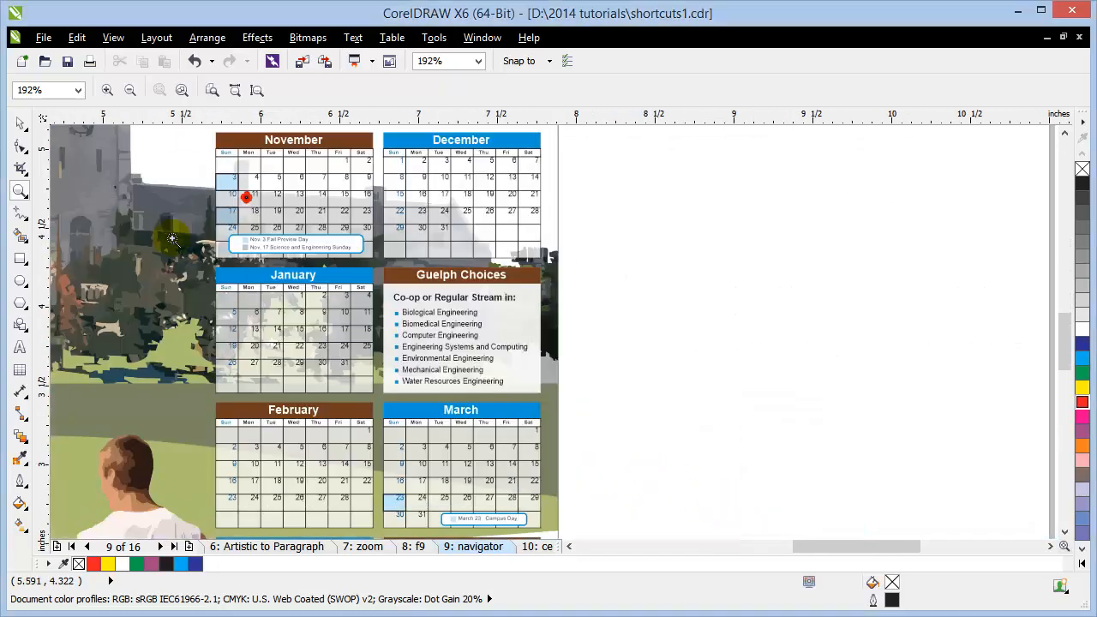
pyautogui.click(21, 125)
pyautogui.press('F4')
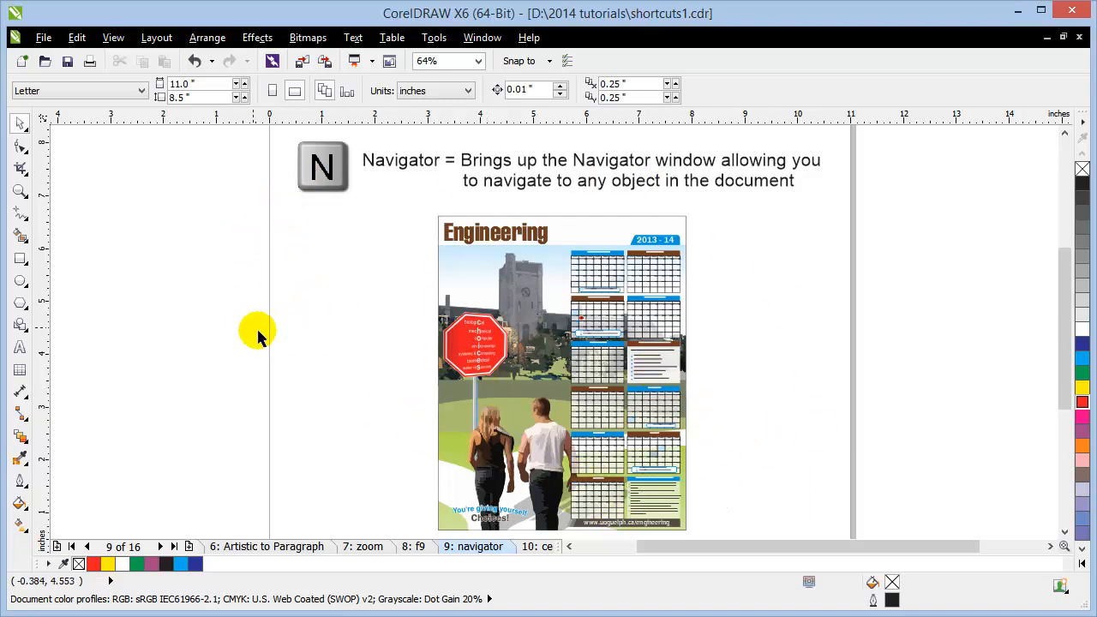
# Step: Zoom onto the couple and calendars, then pan with the Navigator to the April and May calendars
pyautogui.press('n')
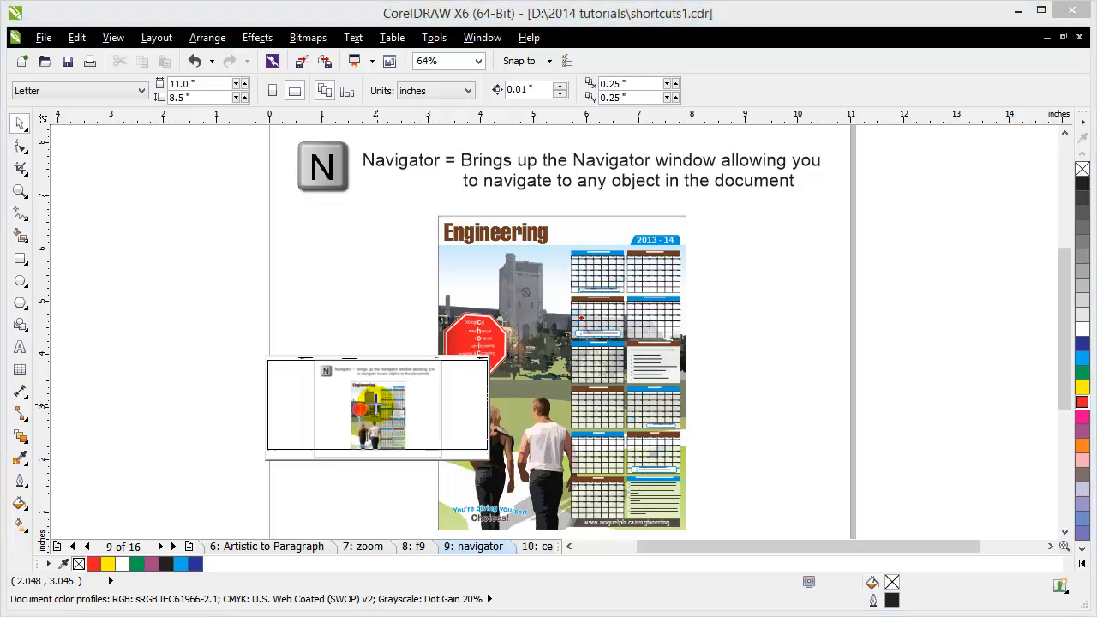
pyautogui.moveTo(377, 399); pyautogui.dragTo(377, 410)
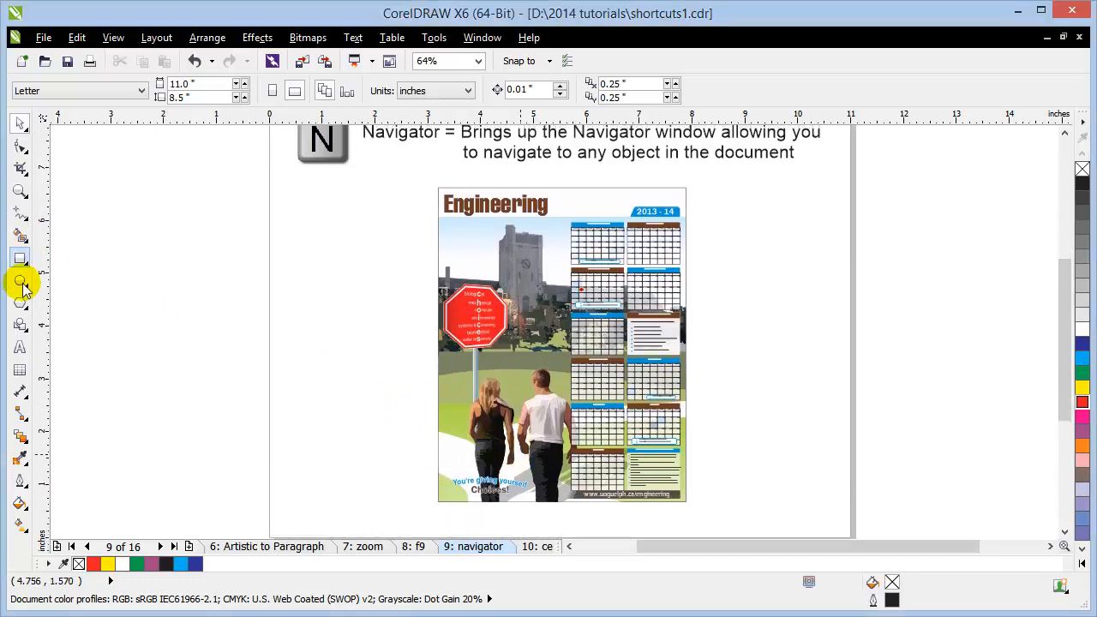
pyautogui.press('z')
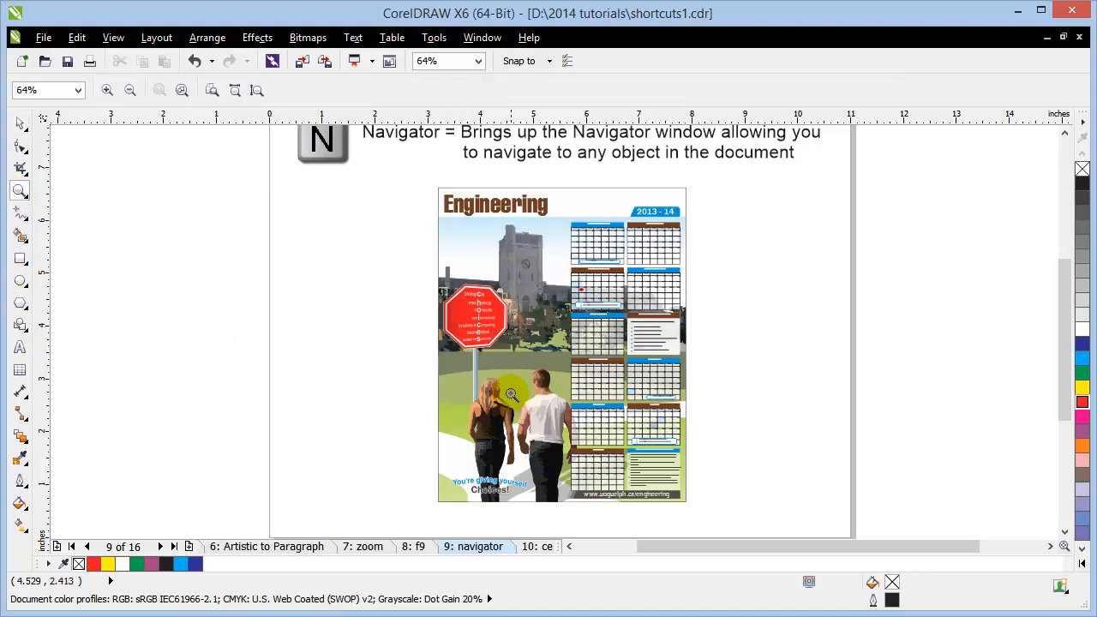
pyautogui.moveTo(610, 425); pyautogui.dragTo(610, 429)
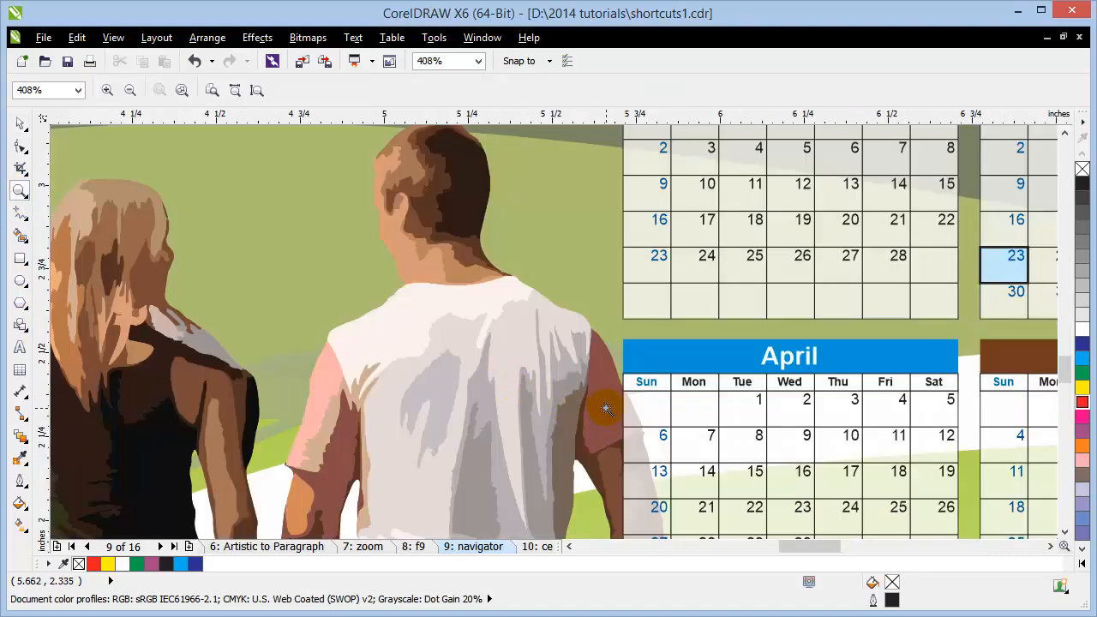
pyautogui.press('n')
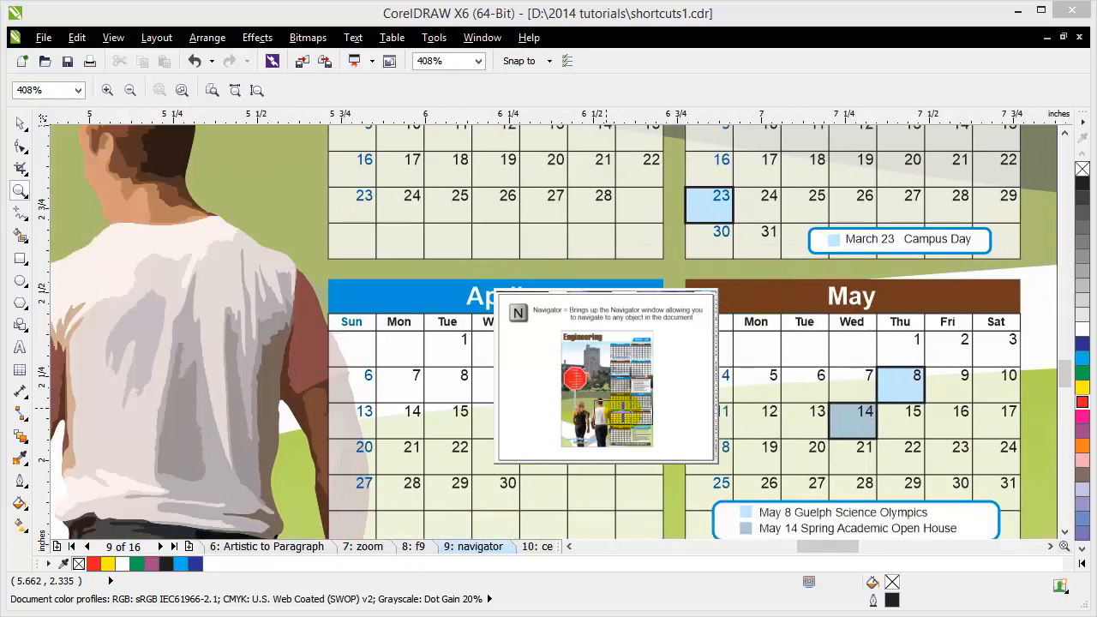
pyautogui.click(607, 410)
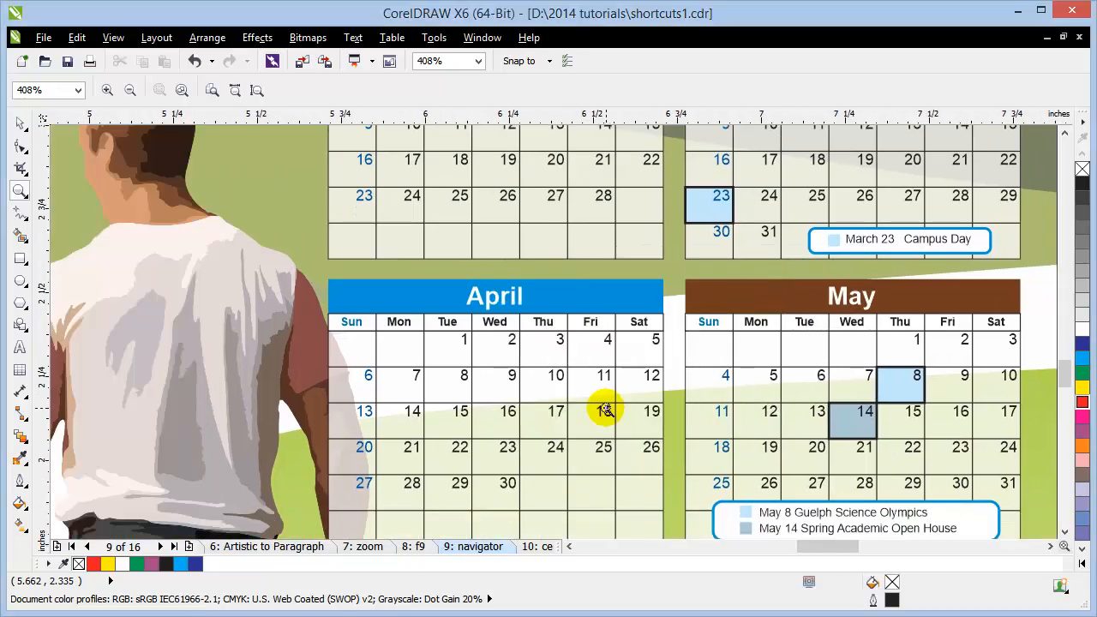
# Step: Open the '10: center page' page and zoom and pan until its three circles are fully visible
pyautogui.click(537, 545)
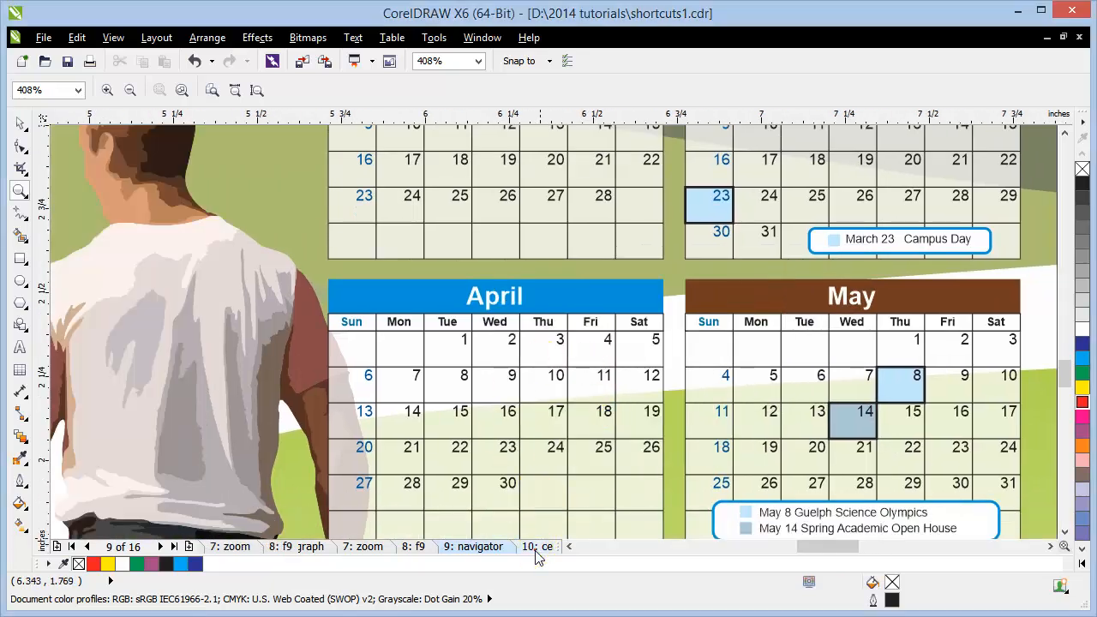
pyautogui.press('F4')
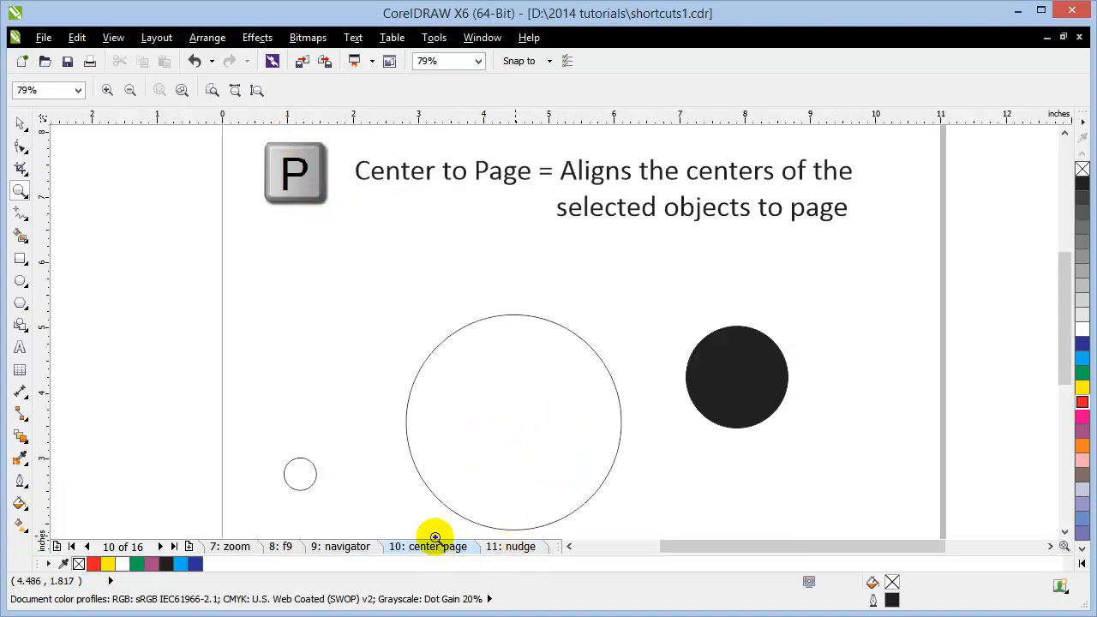
pyautogui.rightClick(399, 455)
pyautogui.rightClick(398, 451)
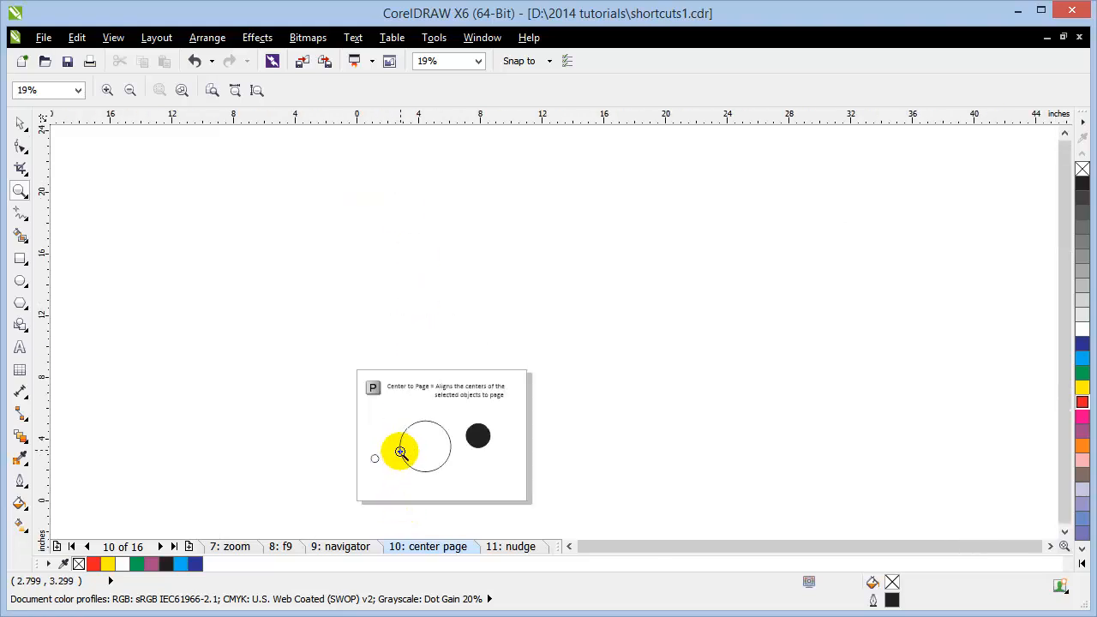
pyautogui.moveTo(401, 461); pyautogui.dragTo(496, 363)
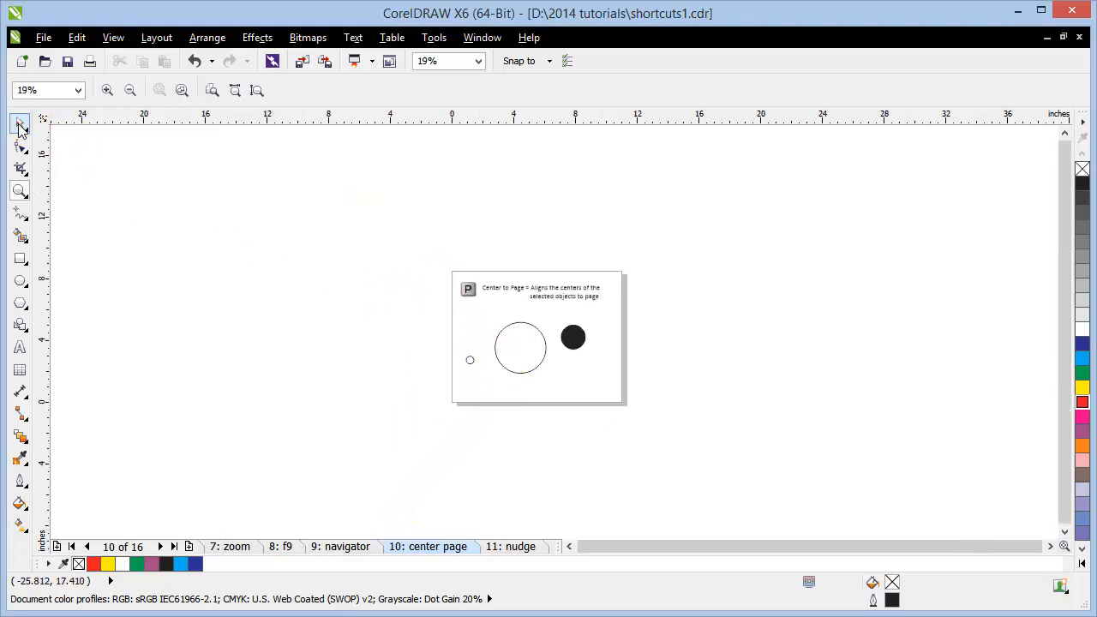
pyautogui.click(21, 127)
pyautogui.scroll(1, 491, 364)
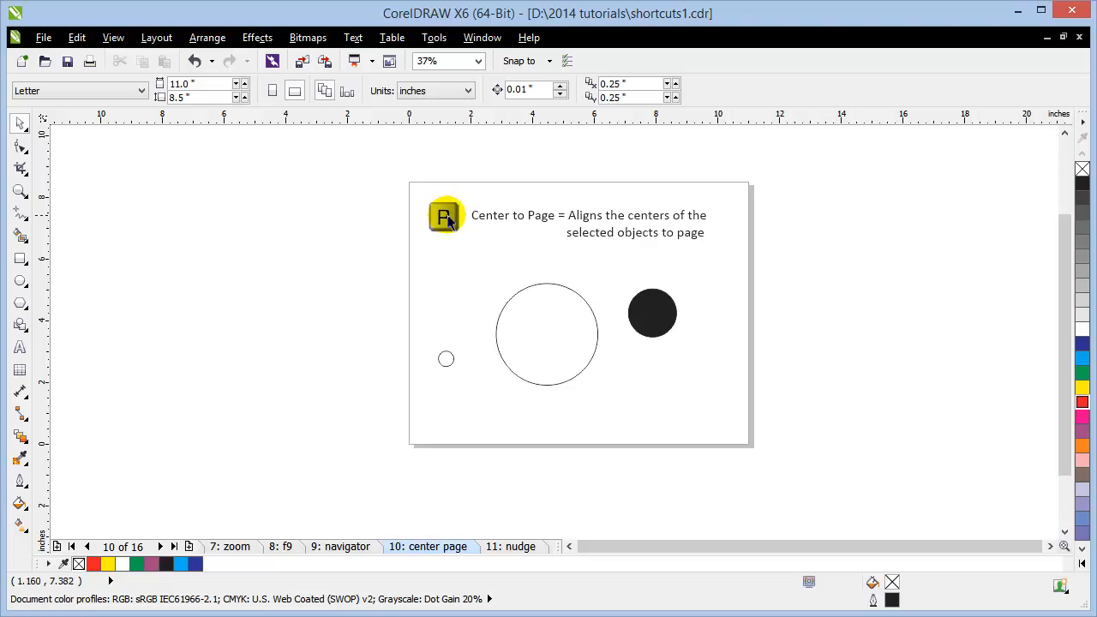
# Step: Move the three circles off the page, then centre the white circle on the page with P
pyautogui.moveTo(581, 359); pyautogui.dragTo(235, 227)
pyautogui.moveTo(453, 363); pyautogui.dragTo(277, 378)
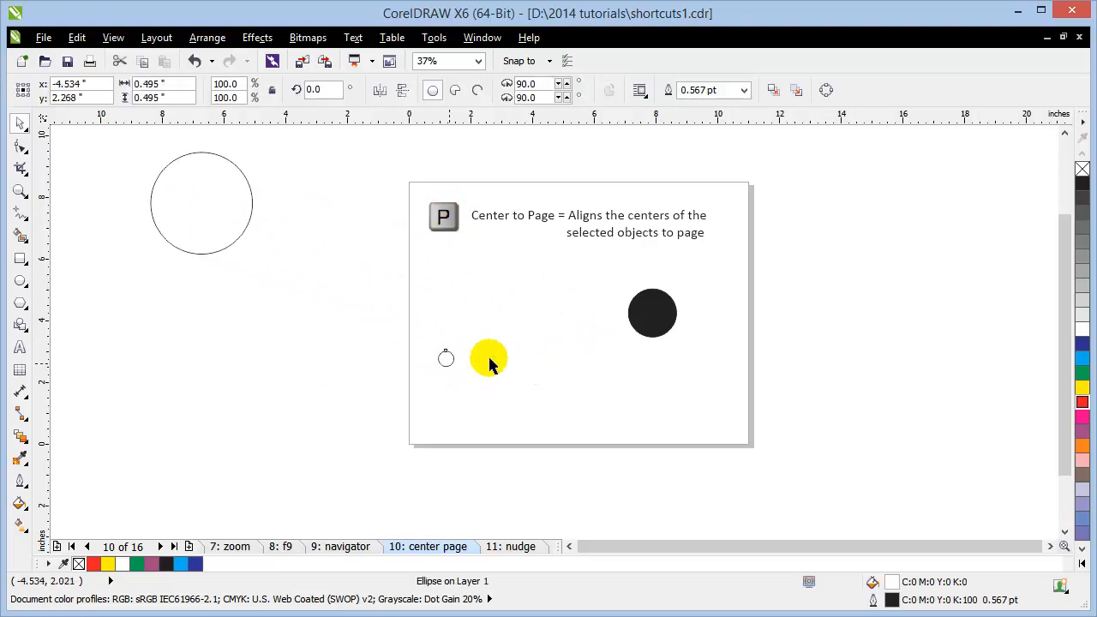
pyautogui.moveTo(673, 318); pyautogui.dragTo(304, 287)
pyautogui.click(215, 176)
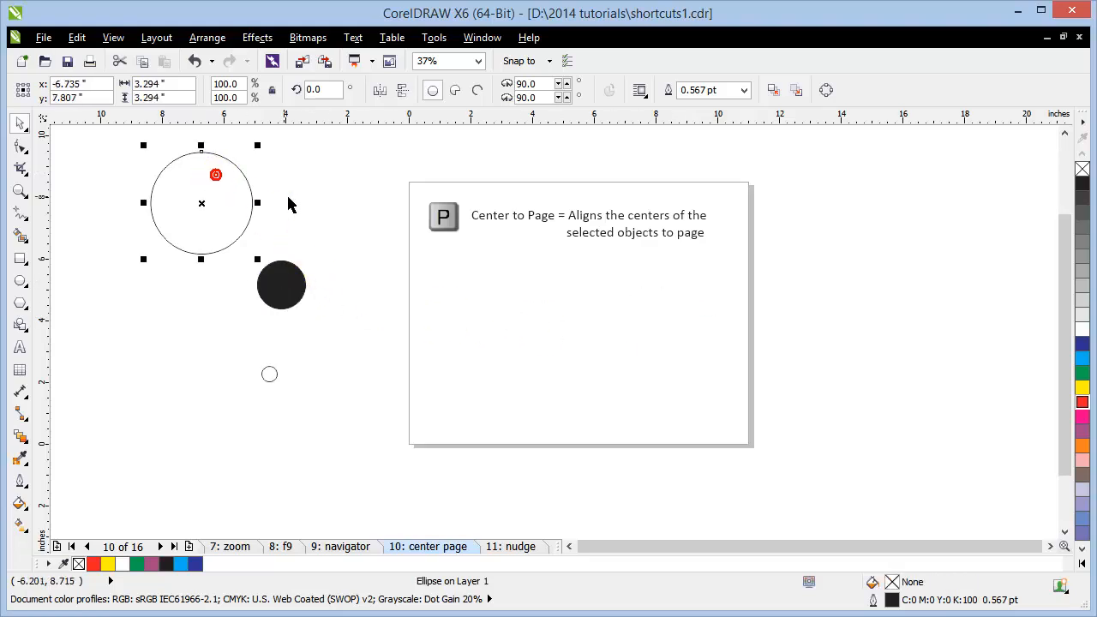
pyautogui.press('p')
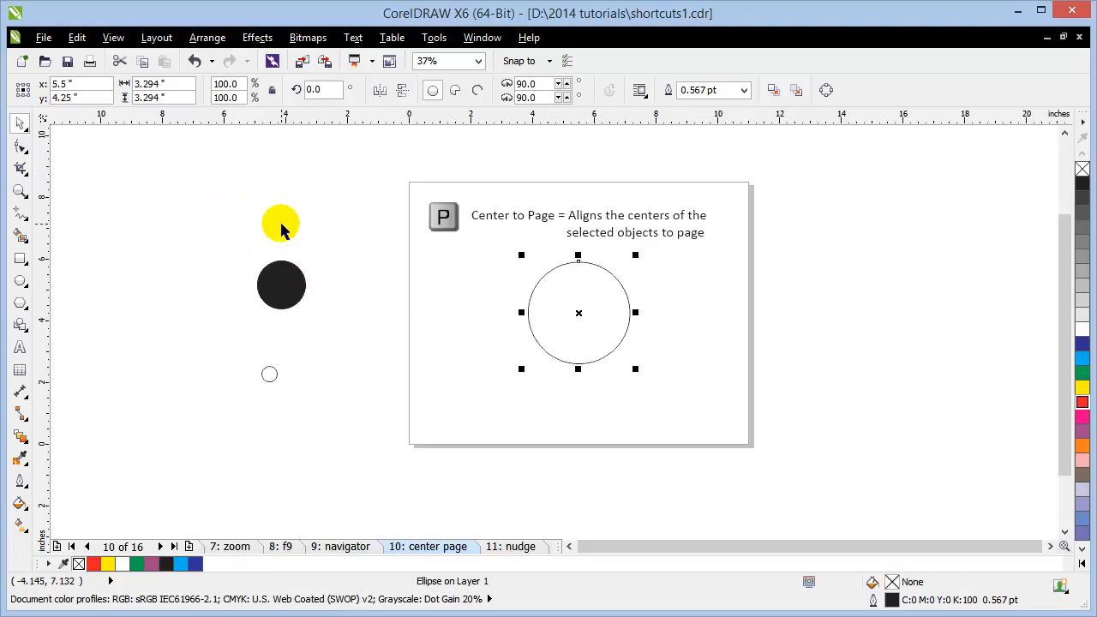
pyautogui.click(363, 238)
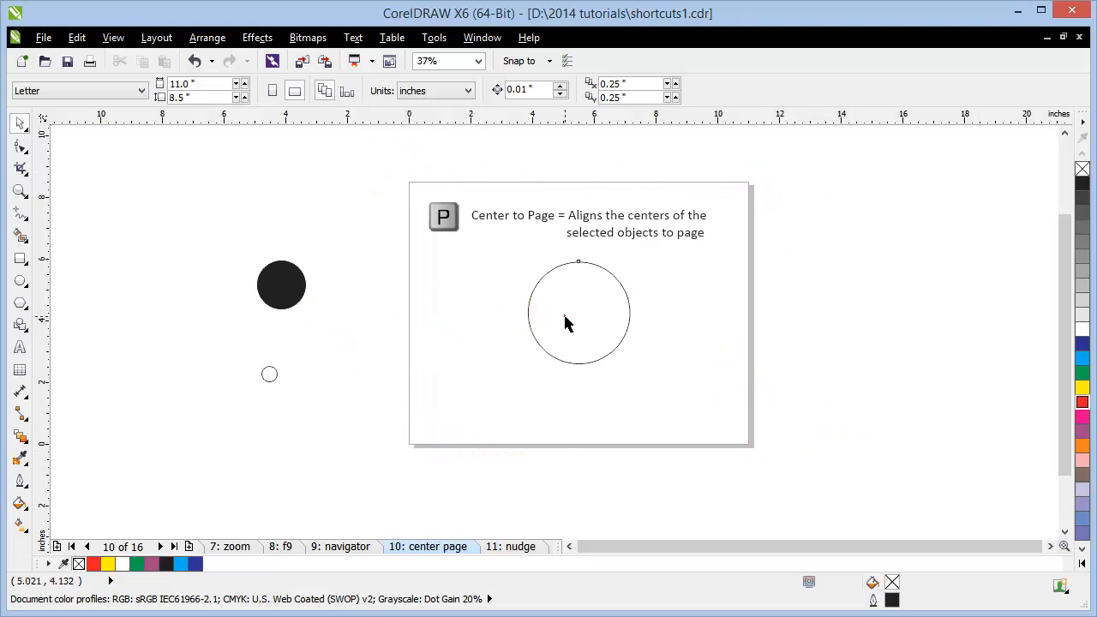
# Step: Move the white circle off again, then select all three circles and centre them with P
pyautogui.moveTo(566, 323); pyautogui.dragTo(128, 223)
pyautogui.click(319, 249)
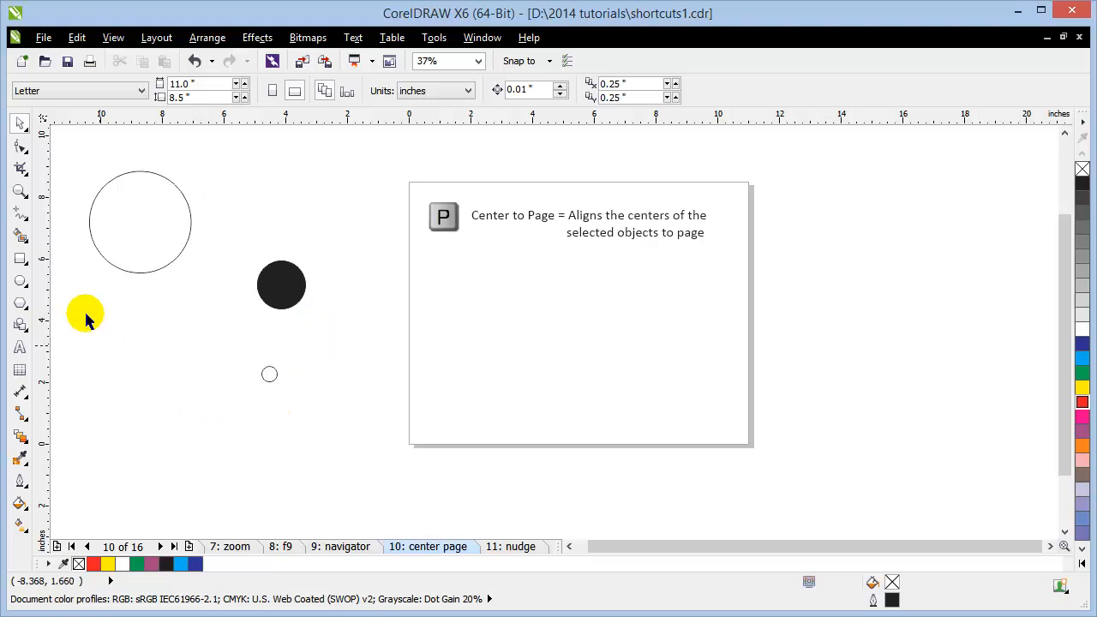
pyautogui.moveTo(71, 143); pyautogui.dragTo(349, 468)
pyautogui.press('p')
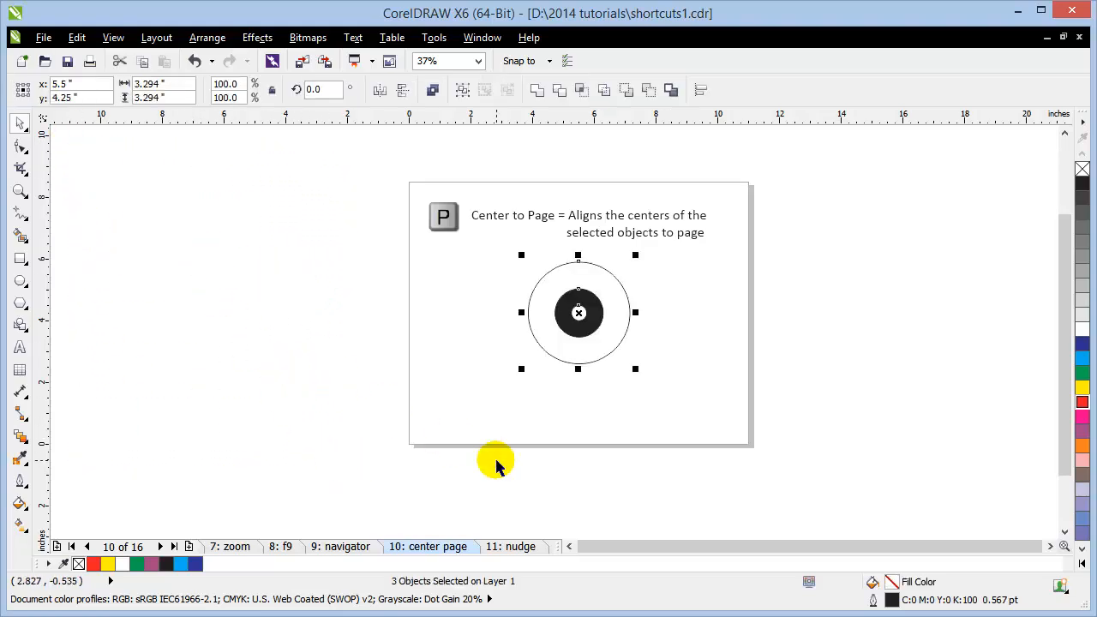
pyautogui.click(806, 300)
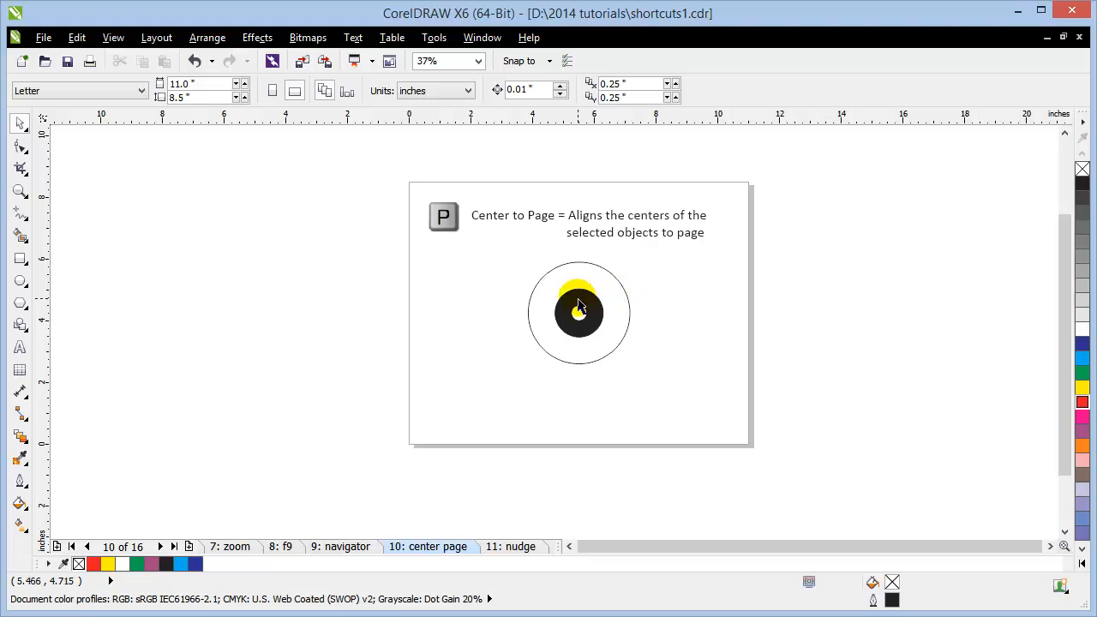
pyautogui.scroll(2, 612, 251)
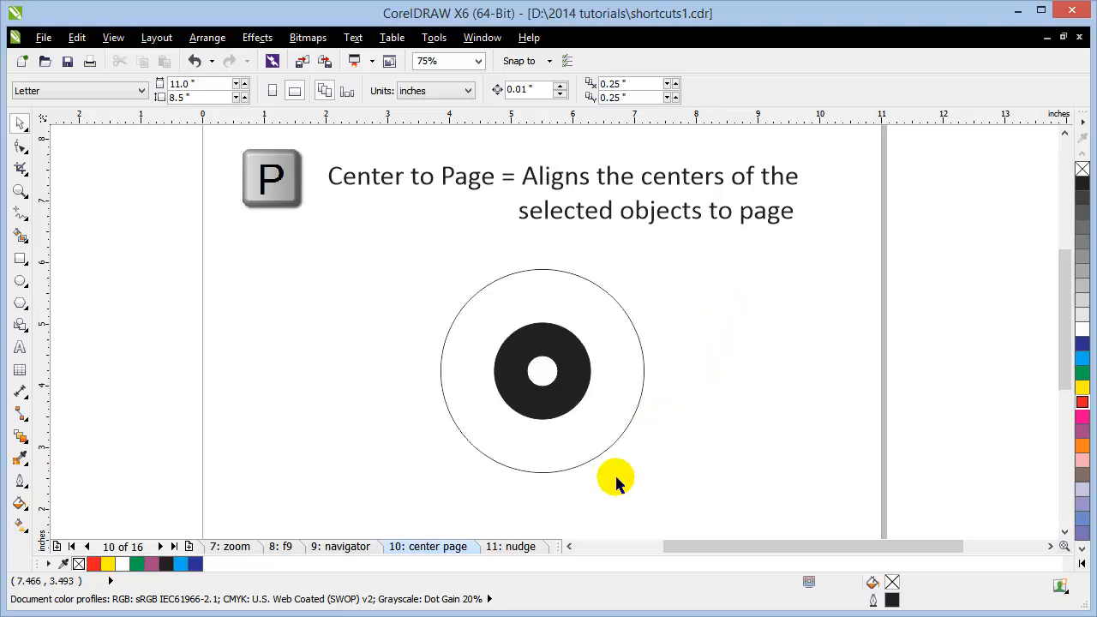
# Step: Go to the '11: nudge' page and zoom in and out on the Micro/Super Nudge chart
pyautogui.click(524, 549)
pyautogui.scroll(-2, 274, 426)
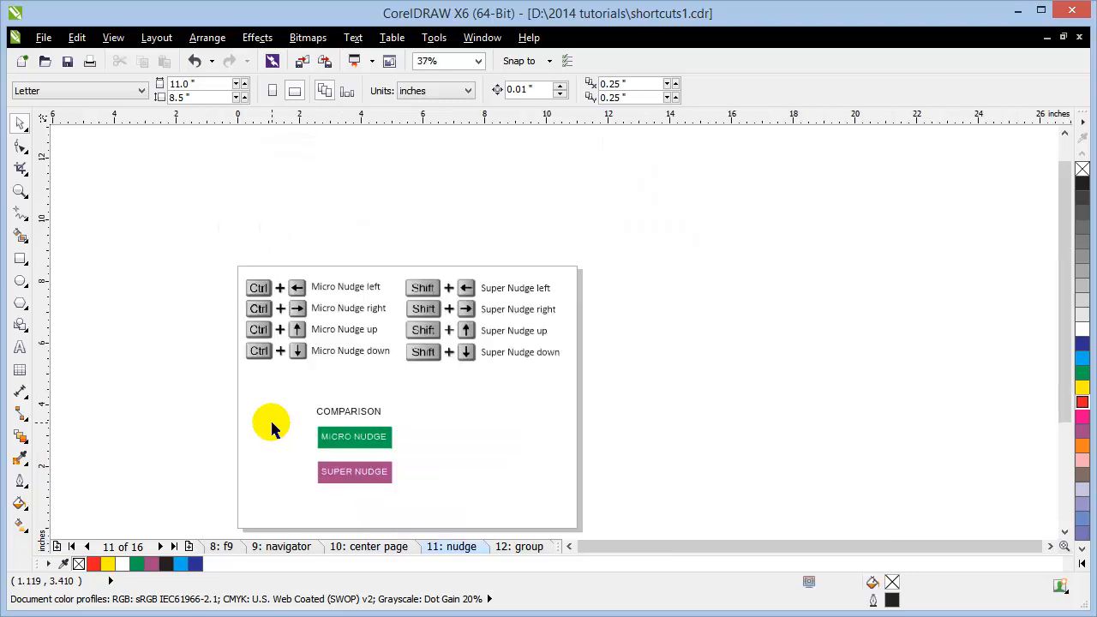
pyautogui.scroll(2, 435, 355)
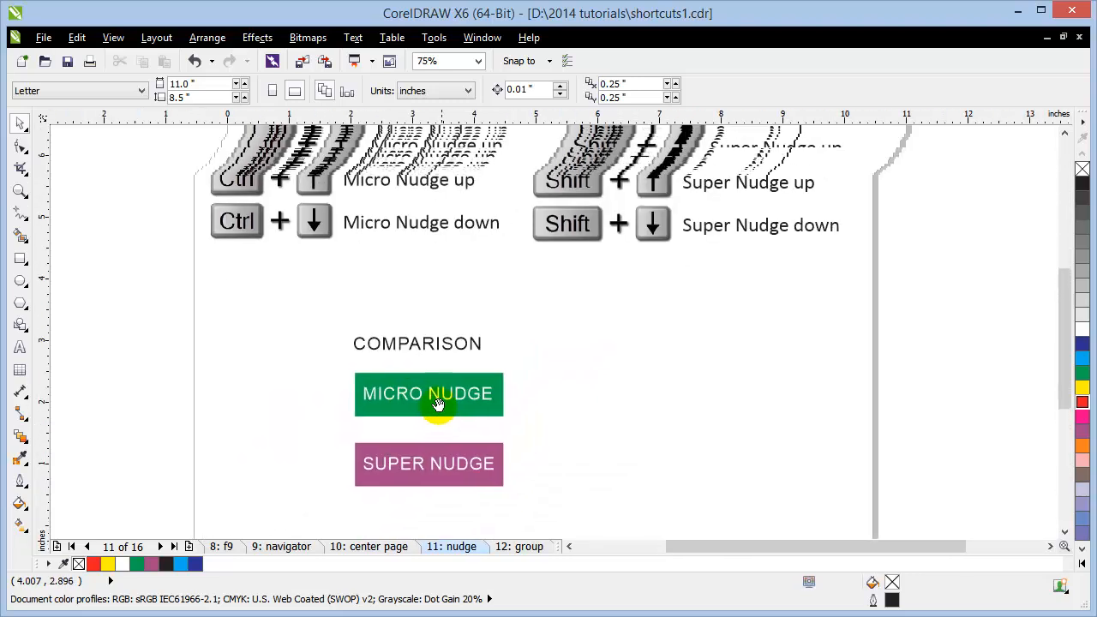
pyautogui.scroll(-2, 478, 205)
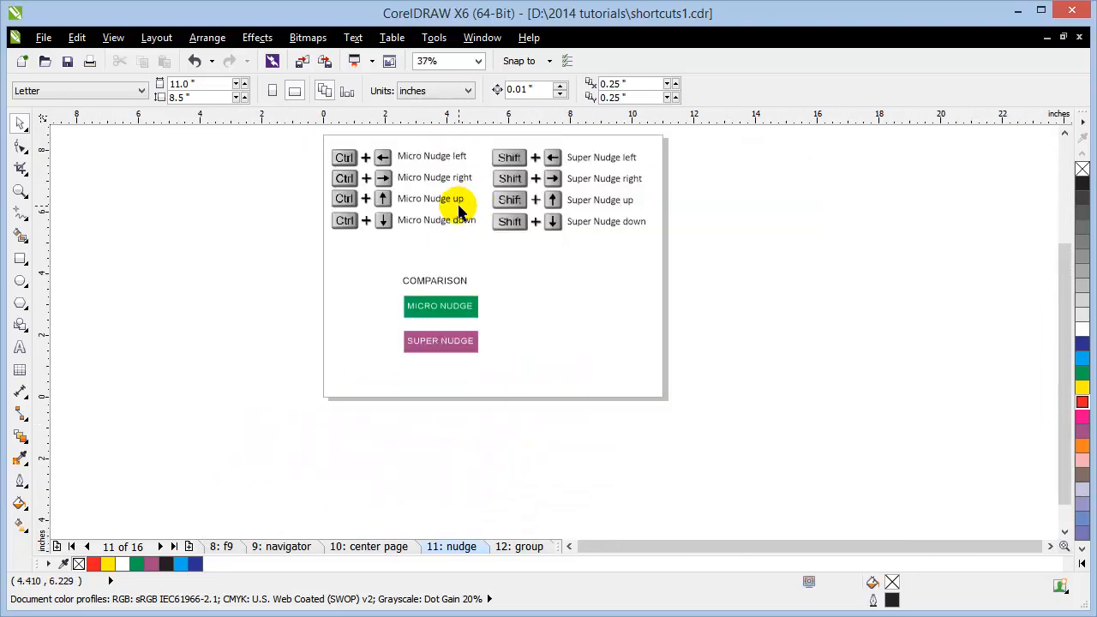
pyautogui.scroll(2, 459, 210)
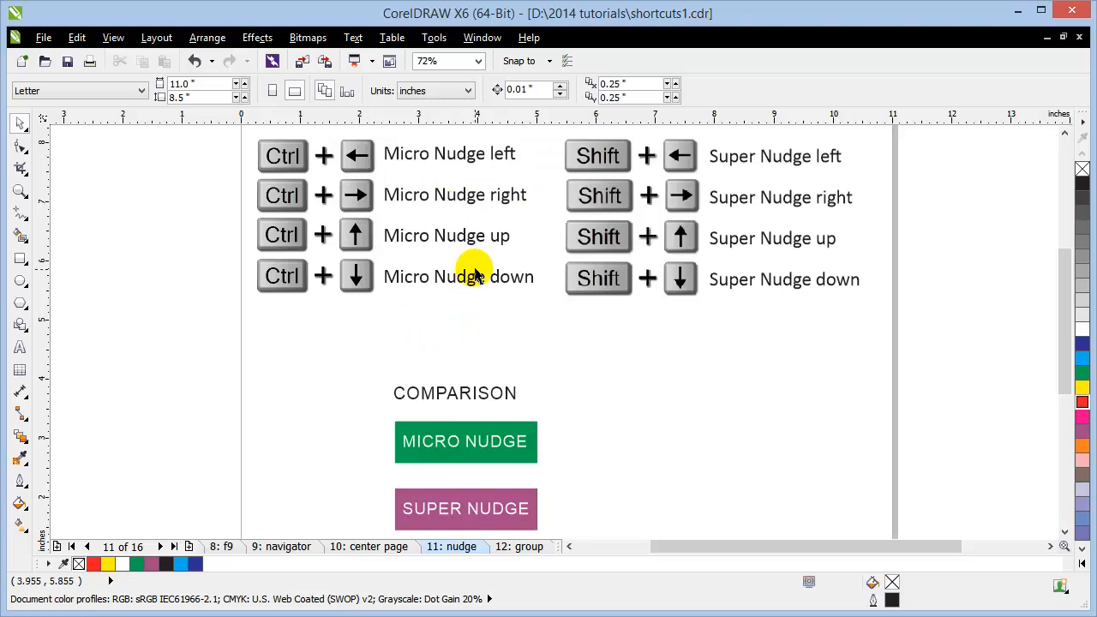
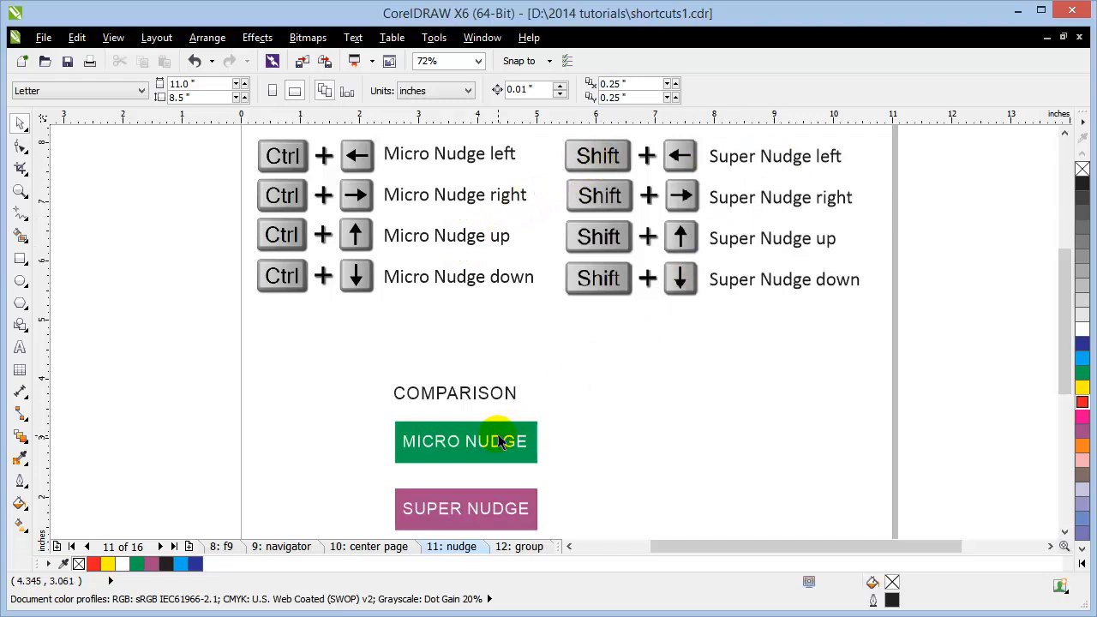
# Step: Shift the COMPARISON heading slightly right, then select the MICRO NUDGE box
pyautogui.moveTo(490, 403)
pyautogui.mouseDown()
pyautogui.moveTo(710, 402)
pyautogui.moveTo(497, 393)
pyautogui.mouseUp()
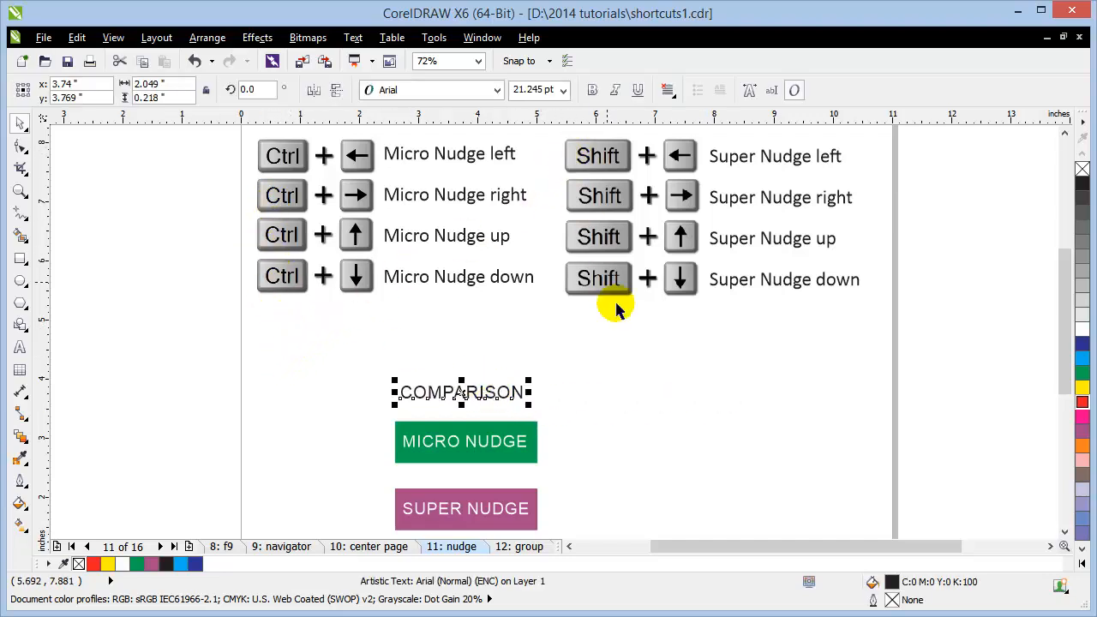
pyautogui.click(611, 342)
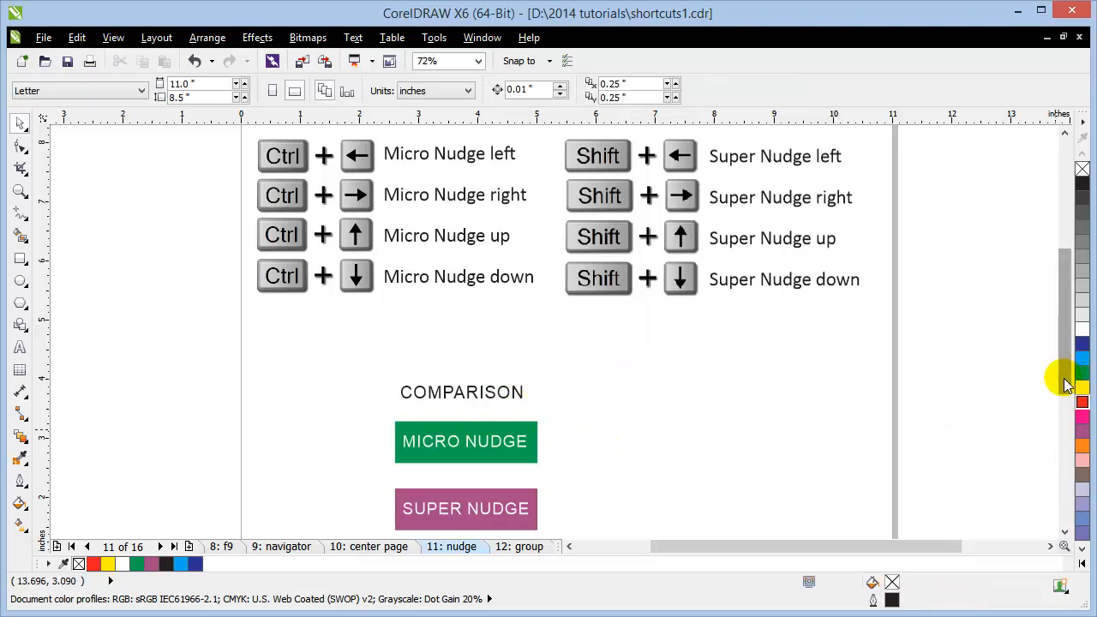
pyautogui.moveTo(1065, 376); pyautogui.dragTo(1063, 390)
pyautogui.click(504, 426)
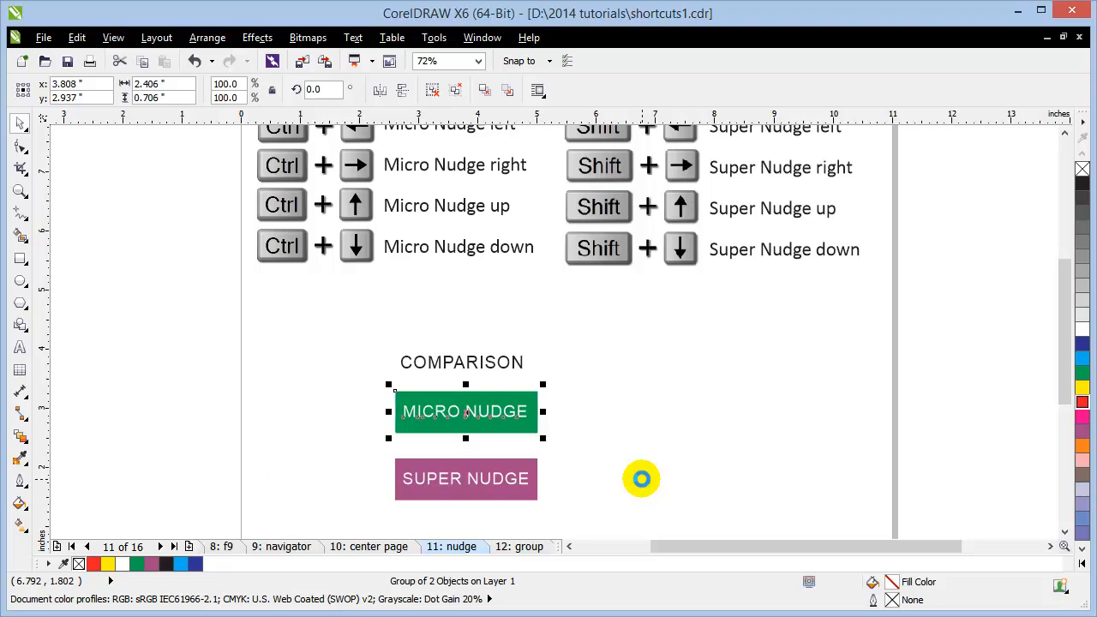
# Step: Micro-nudge the MICRO NUDGE box right three times with Ctrl+Right
pyautogui.hotkey('ctrl', 'Right')
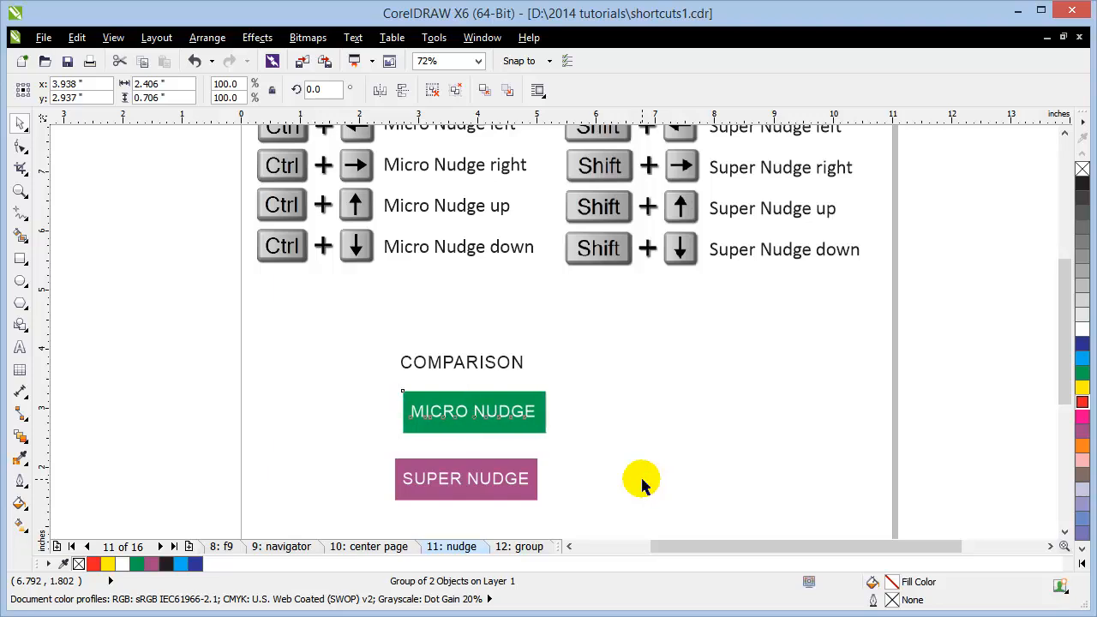
pyautogui.hotkey('ctrl', 'Right')
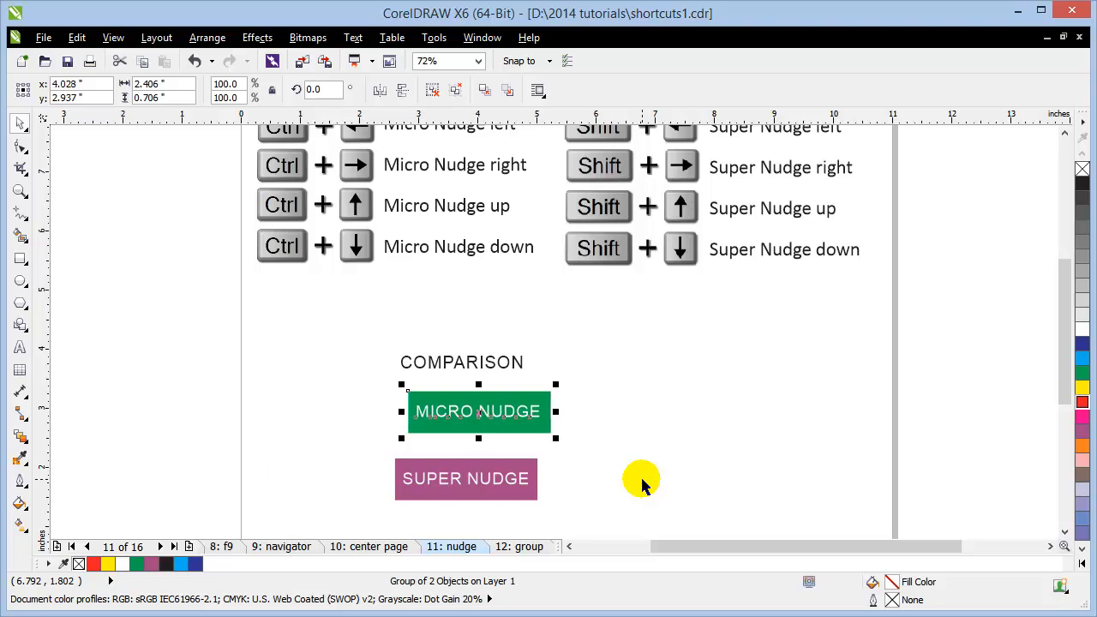
pyautogui.hotkey('ctrl', 'Right')
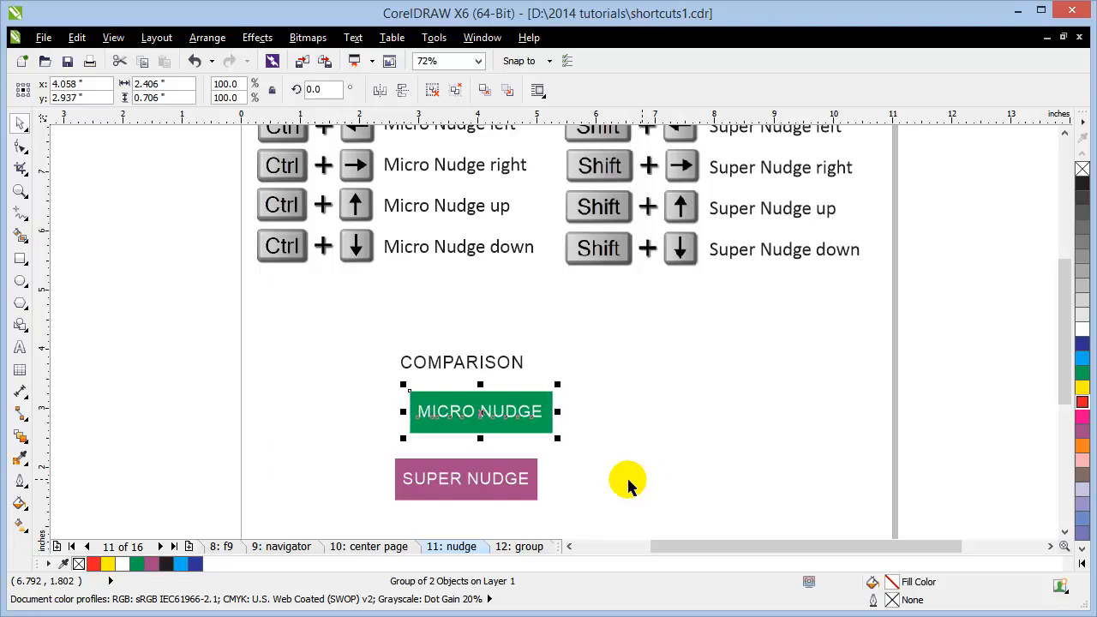
# Step: Super-nudge the SUPER NUDGE box right with Shift+Right and raise it just beneath MICRO NUDGE
pyautogui.click(480, 477)
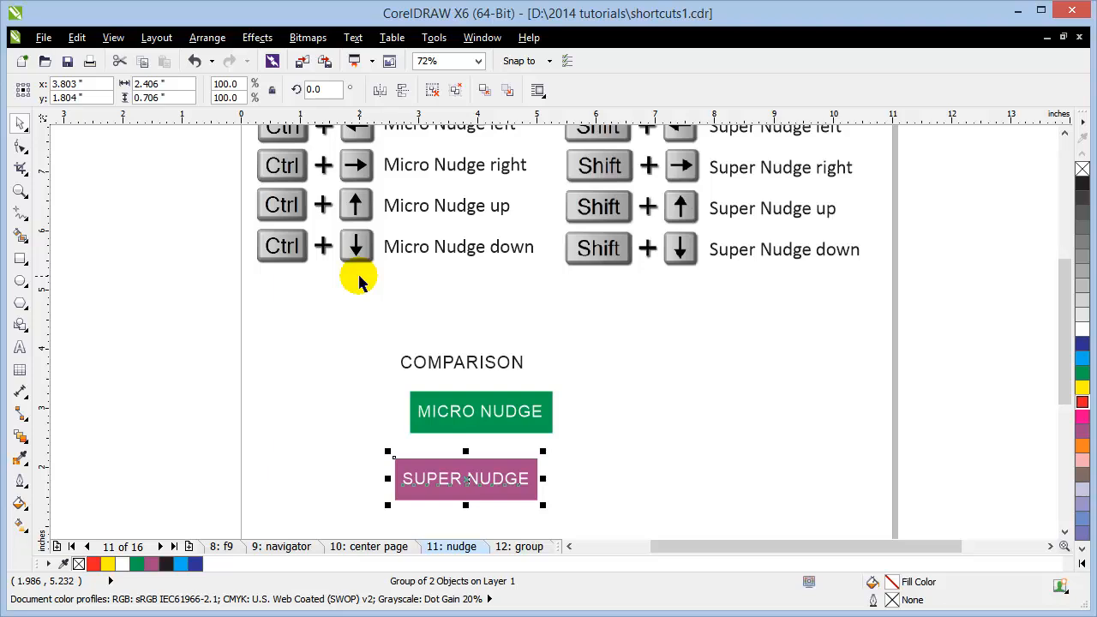
pyautogui.hotkey('shift', 'Right')
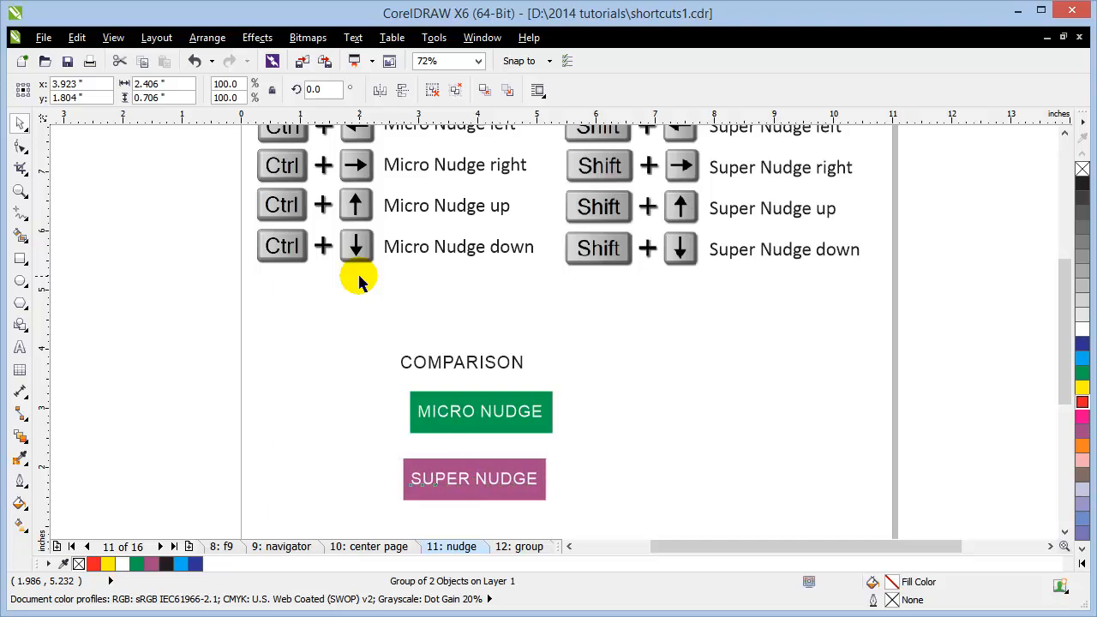
pyautogui.hotkey('shift', 'Right')
pyautogui.hotkey('shift', 'Right')
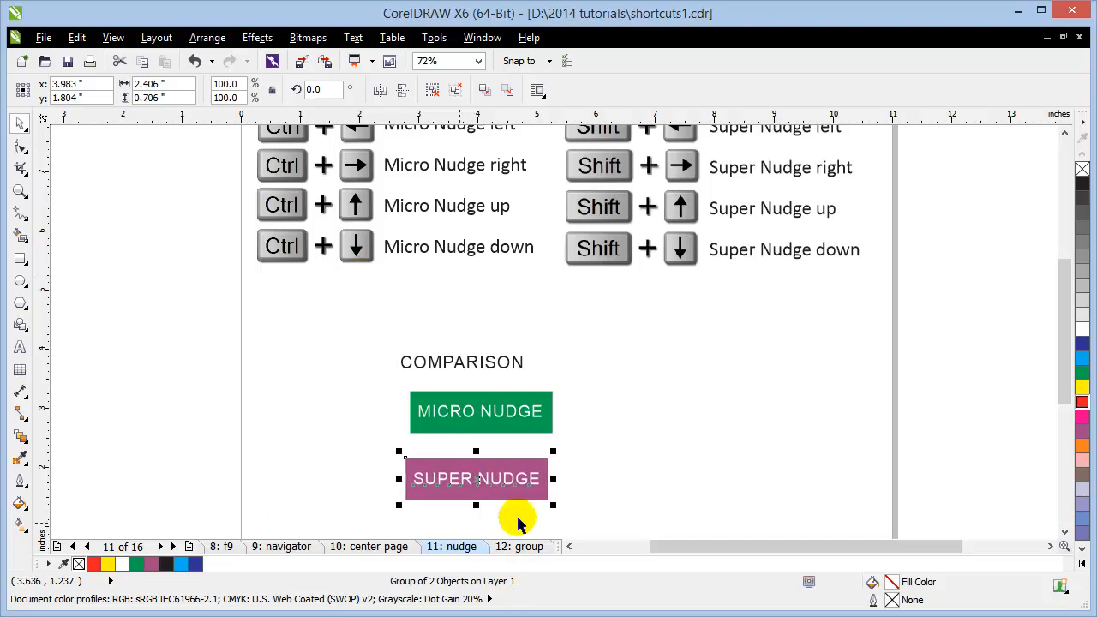
pyautogui.scroll(5, 518, 523)
pyautogui.scroll(-3, 509, 482)
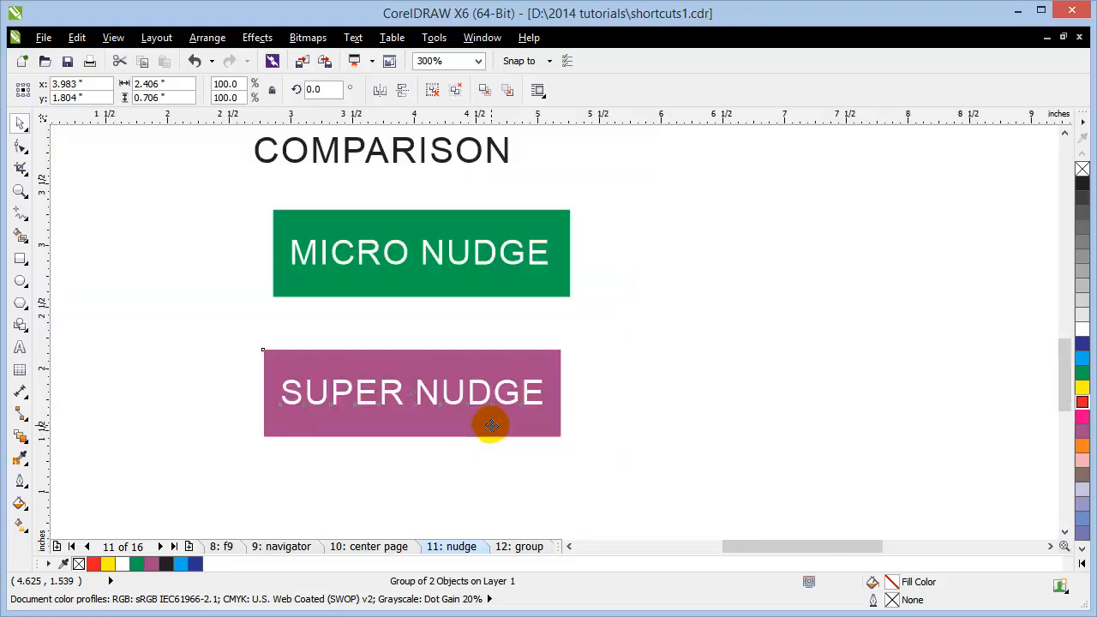
pyautogui.moveTo(490, 420); pyautogui.dragTo(514, 367)
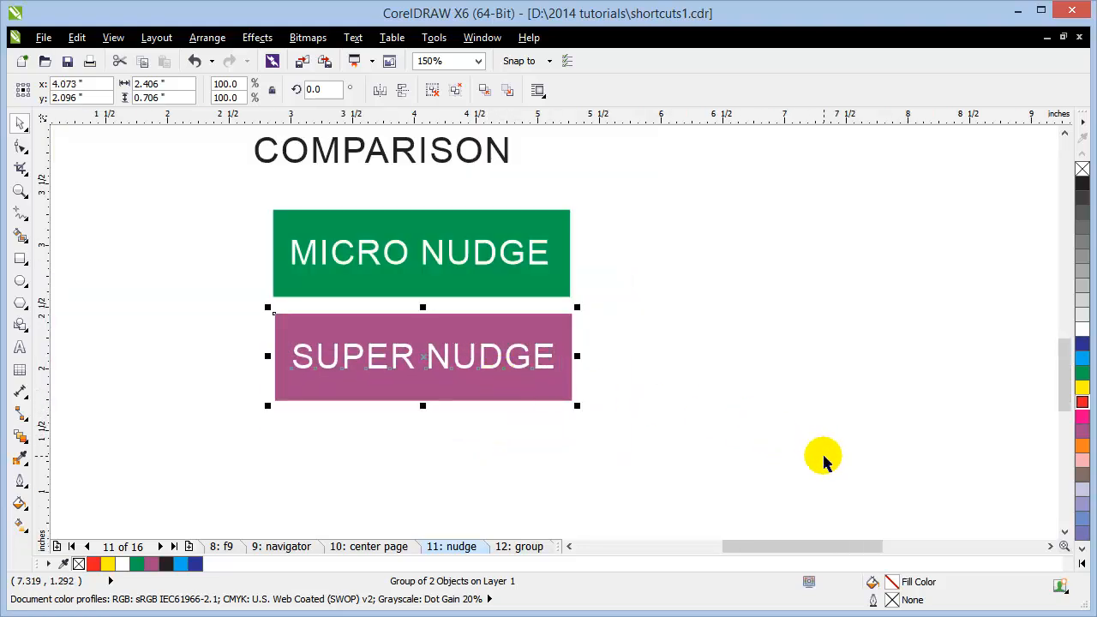
pyautogui.hotkey('shift', 'Right')
pyautogui.hotkey('shift', 'Right')
pyautogui.hotkey('shift', 'Right')
pyautogui.hotkey('shift', 'Right')
pyautogui.hotkey('shift', 'Right')
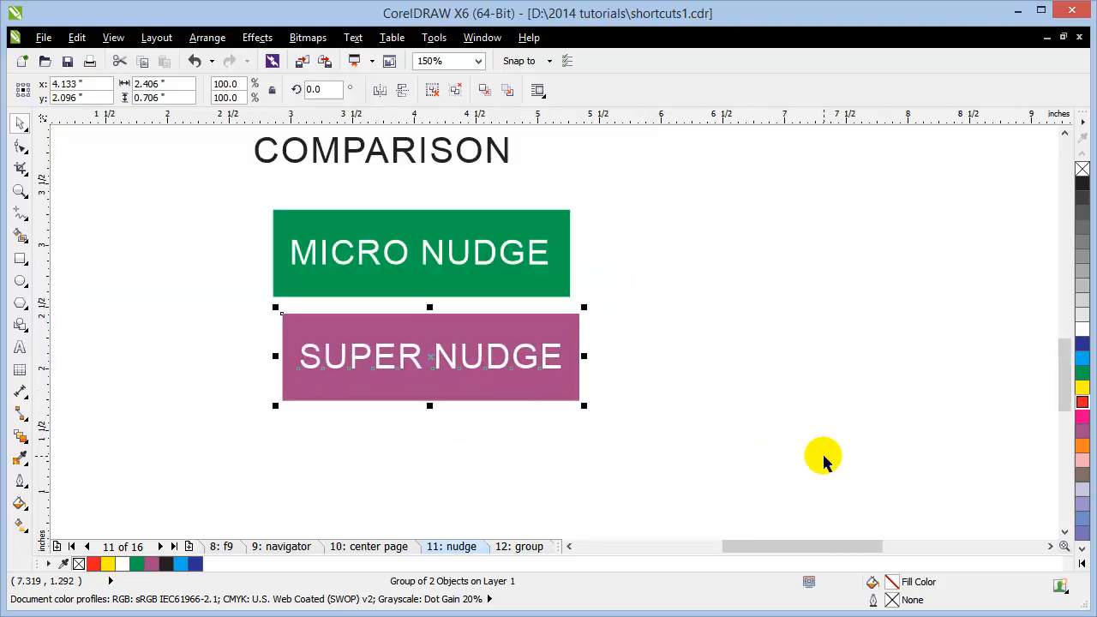
pyautogui.hotkey('shift', 'Right')
pyautogui.hotkey('shift', 'Right')
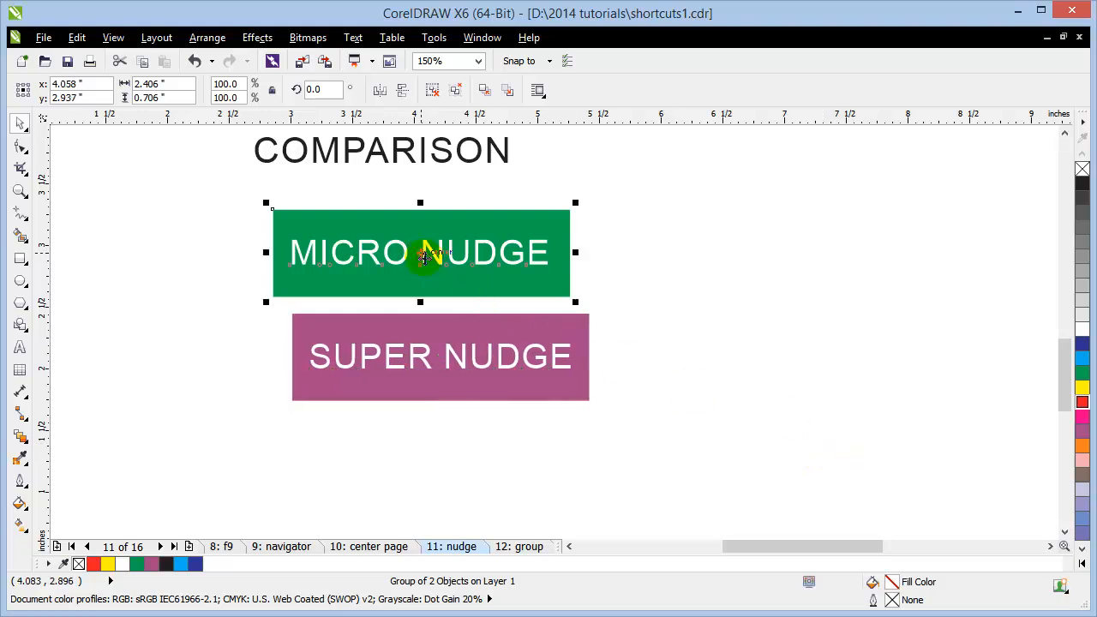
# Step: Micro-nudge MICRO NUDGE twice more and super-nudge SUPER NUDGE twice more to the right
pyautogui.hotkey('ctrl', 'Right')
pyautogui.hotkey('ctrl', 'Right')
pyautogui.hotkey('ctrl', 'Right')
pyautogui.hotkey('ctrl', 'Right')
pyautogui.hotkey('ctrl', 'Right')
pyautogui.hotkey('ctrl', 'Right')
pyautogui.hotkey('ctrl', 'Right')
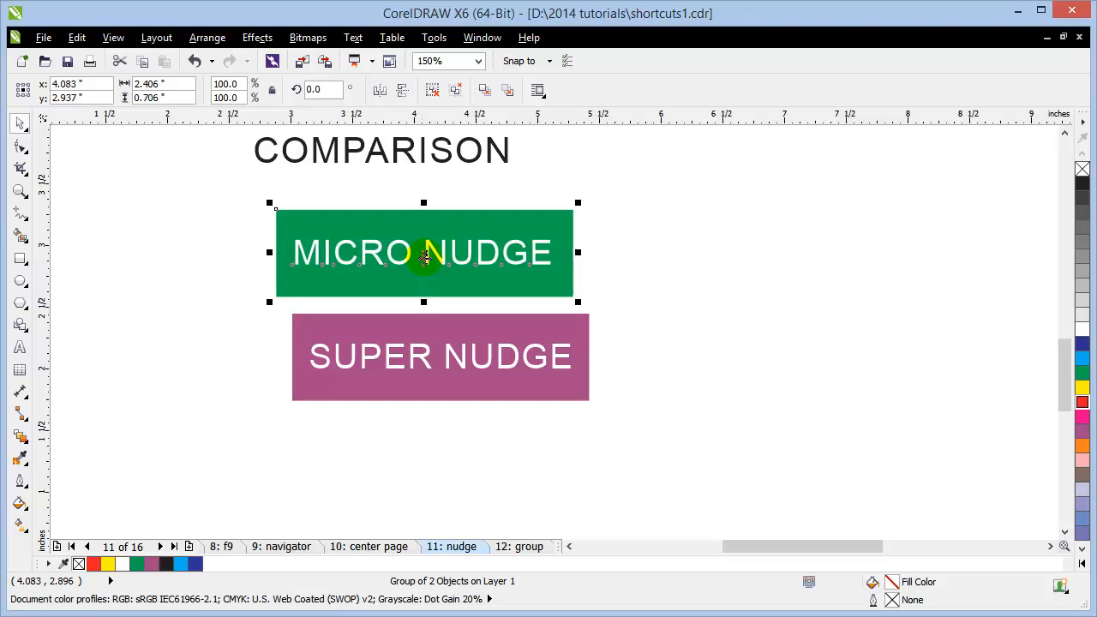
pyautogui.hotkey('ctrl', 'Right')
pyautogui.hotkey('ctrl', 'Right')
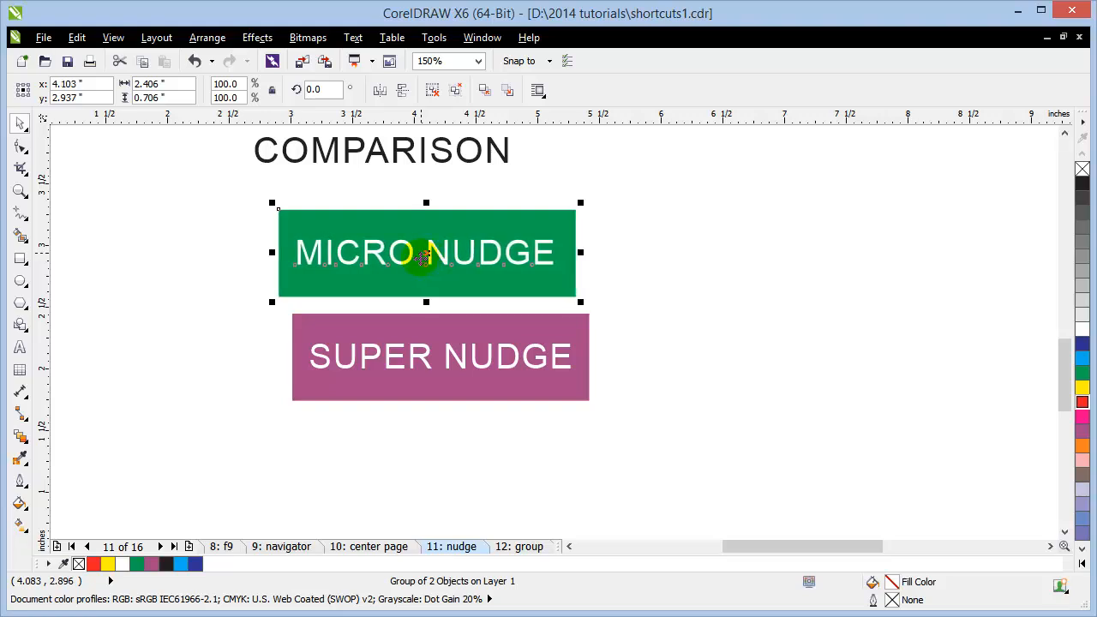
pyautogui.click(406, 397)
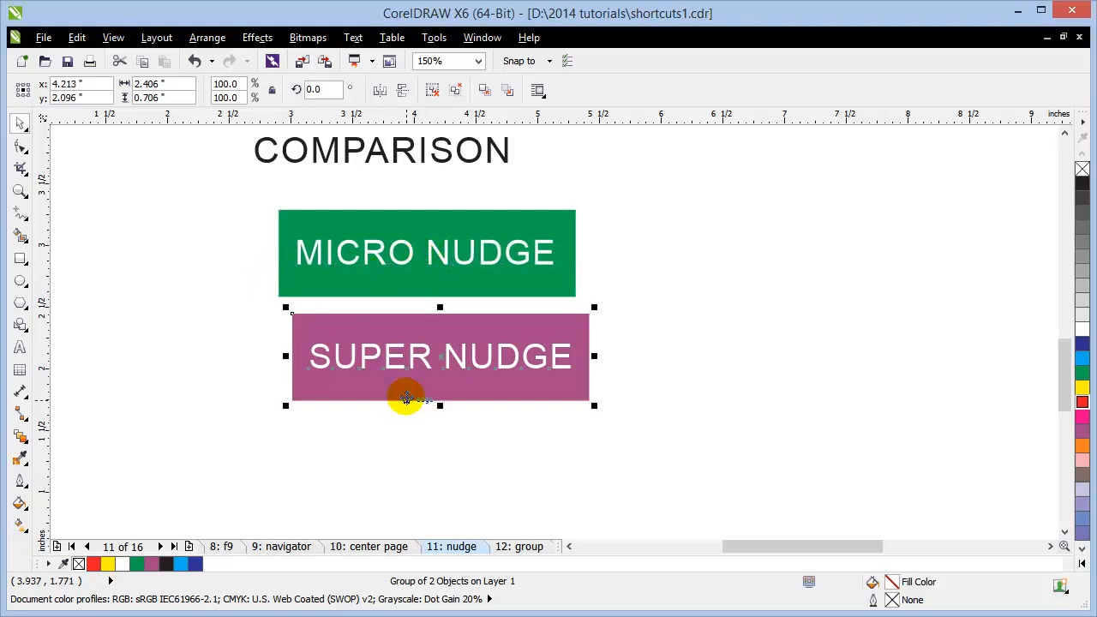
pyautogui.hotkey('shift', 'Right')
pyautogui.hotkey('shift', 'Right')
pyautogui.hotkey('shift', 'Right')
pyautogui.hotkey('shift', 'Right')
pyautogui.hotkey('shift', 'Right')
pyautogui.hotkey('shift', 'Right')
pyautogui.hotkey('shift', 'Right')
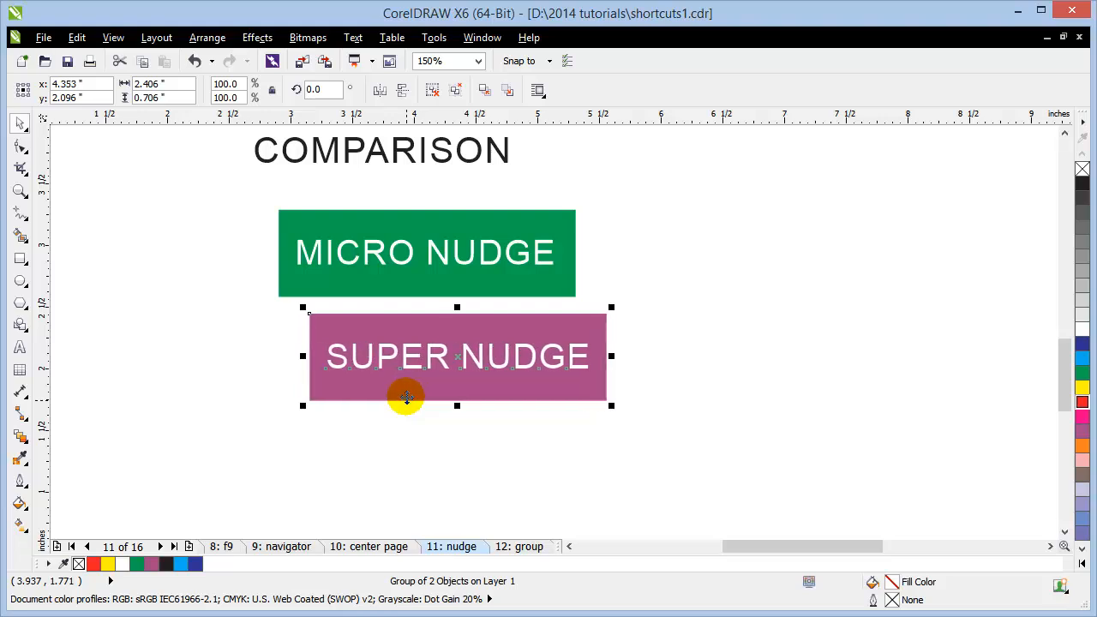
pyautogui.hotkey('shift', 'Right')
pyautogui.hotkey('shift', 'Right')
pyautogui.scroll(-1, 705, 318)
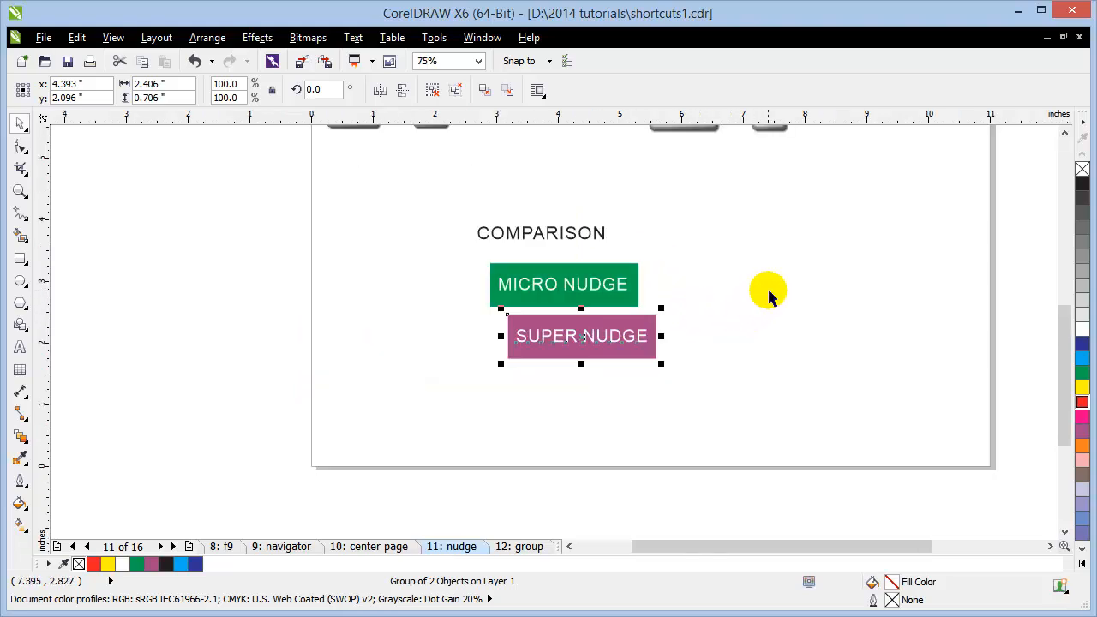
pyautogui.click(769, 291)
pyautogui.scroll(-1, 758, 250)
pyautogui.scroll(1, 749, 257)
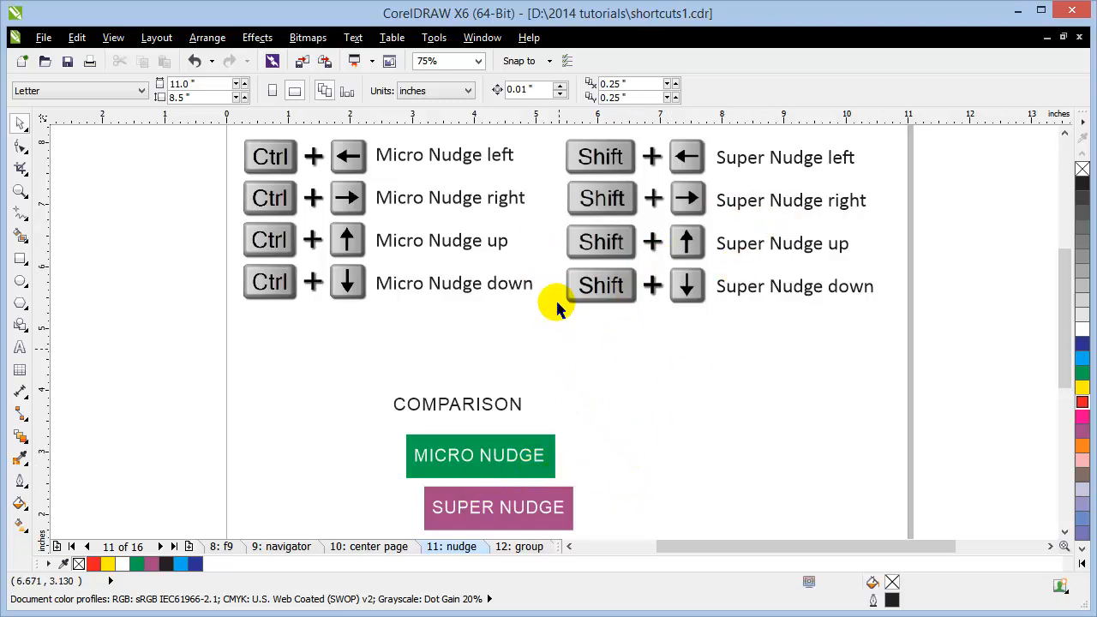
# Step: On the 12: group page, reposition the red ellipse and yellow rectangle slightly
pyautogui.click(522, 546)
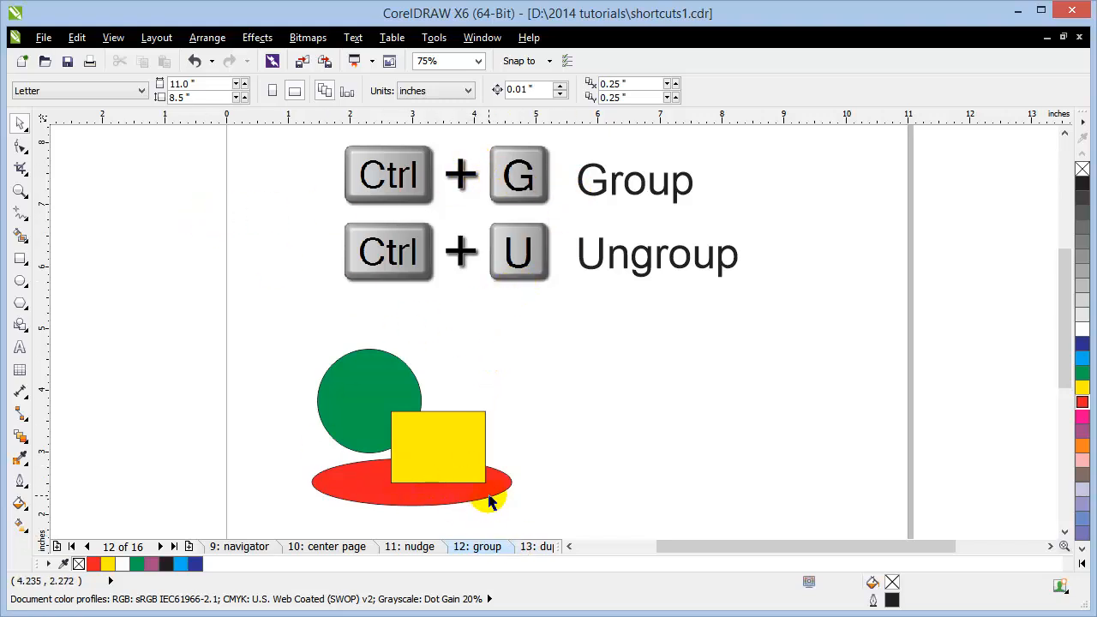
pyautogui.moveTo(489, 501); pyautogui.dragTo(500, 485)
pyautogui.click(590, 460)
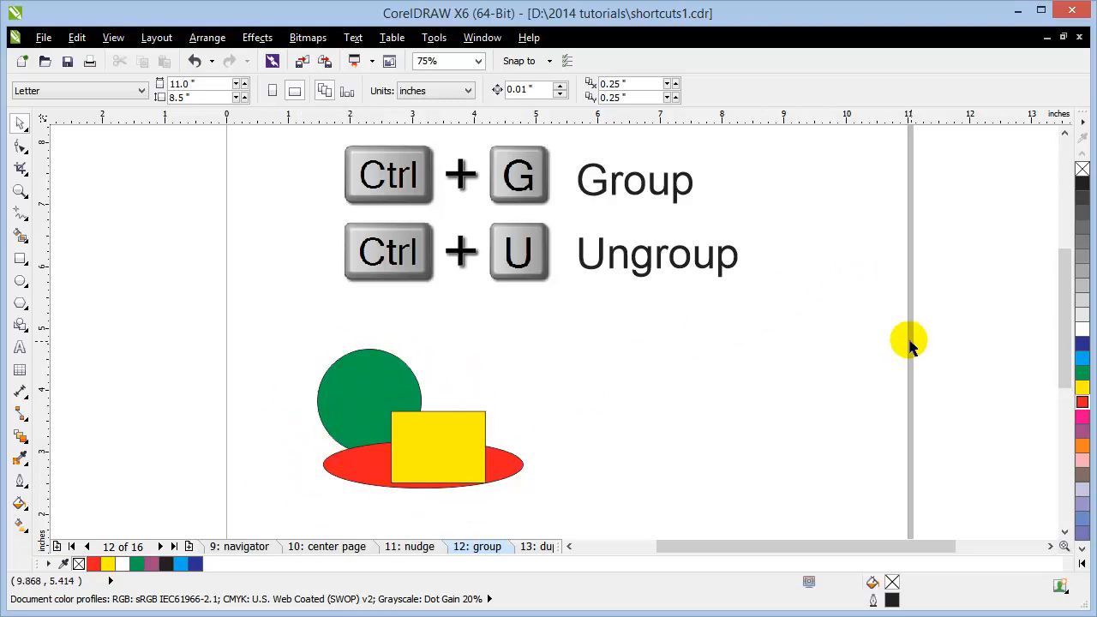
pyautogui.click(371, 381)
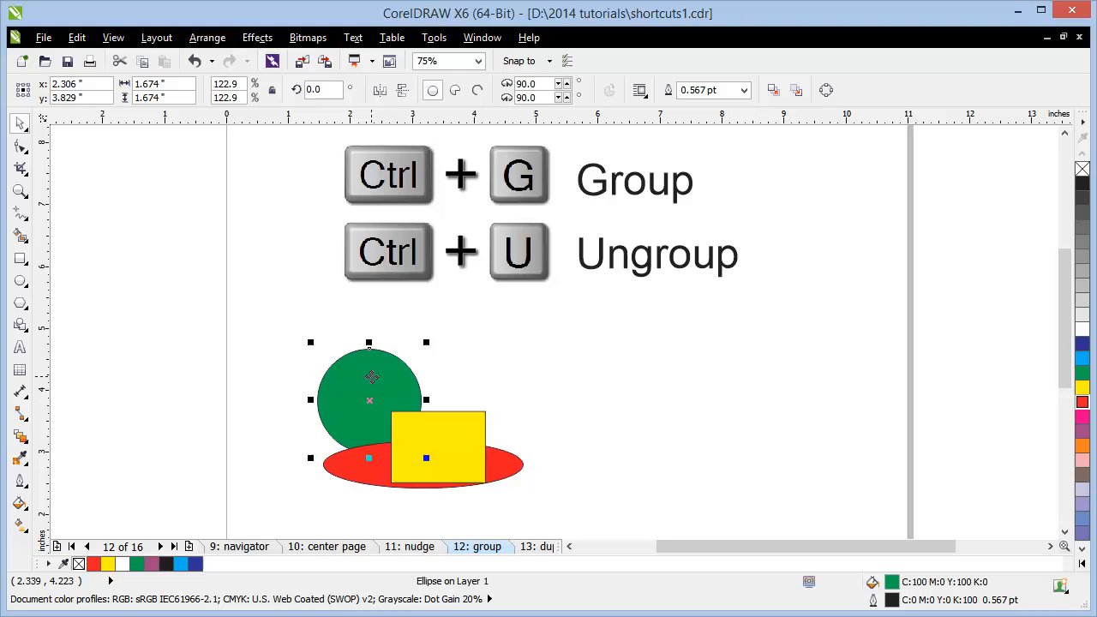
pyautogui.keyDown('shift'); pyautogui.click(457, 437); pyautogui.keyUp('shift')
pyautogui.moveTo(386, 461); pyautogui.dragTo(668, 433)
pyautogui.hotkey('ctrl', 'z')
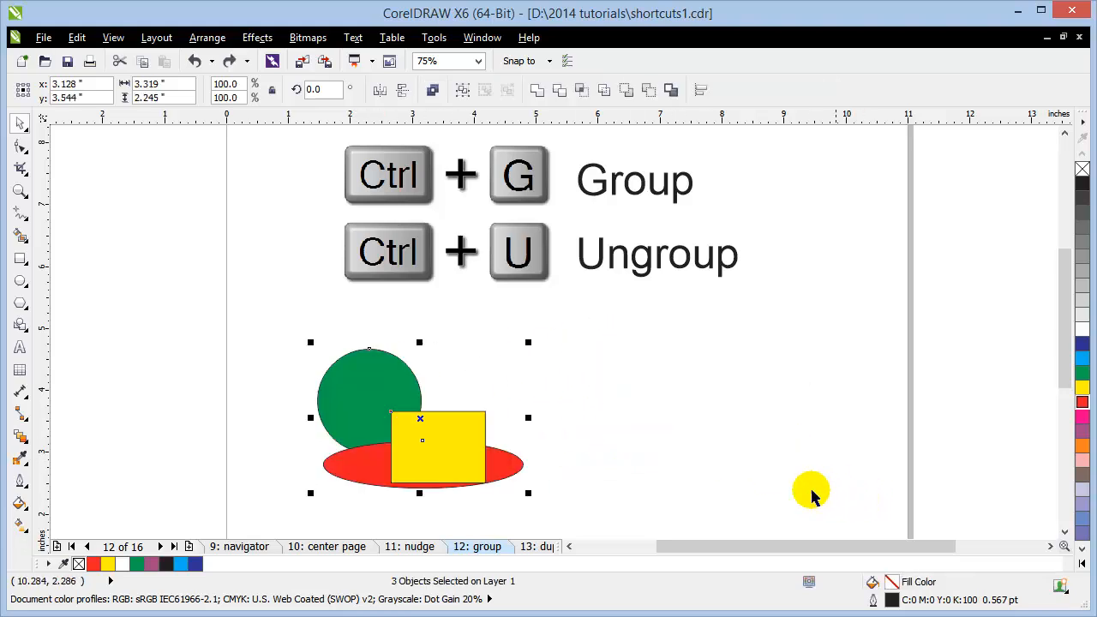
pyautogui.click(528, 411)
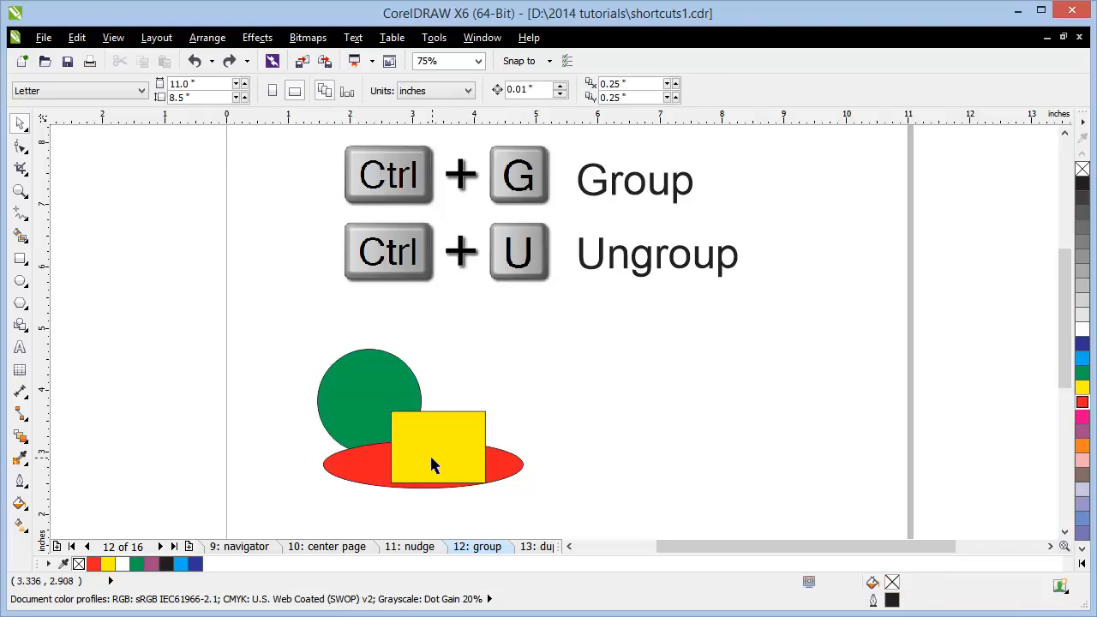
pyautogui.moveTo(431, 464); pyautogui.dragTo(434, 441)
pyautogui.click(232, 374)
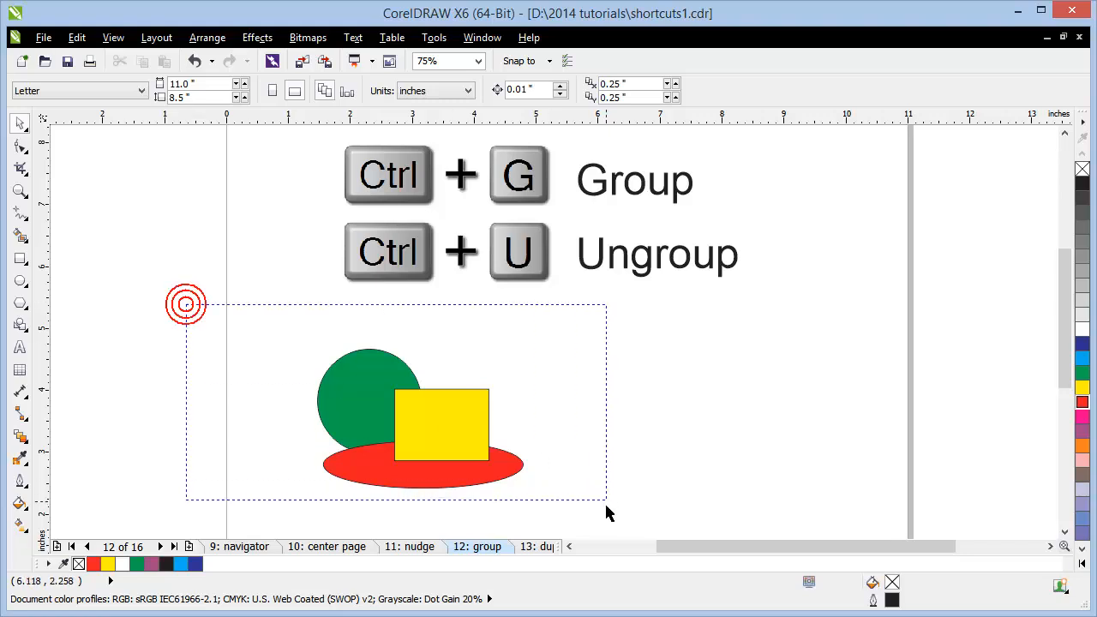
# Step: Group the circle, rectangle and ellipse with Ctrl+G and drag the group right and back
pyautogui.moveTo(606, 506); pyautogui.dragTo(603, 529)
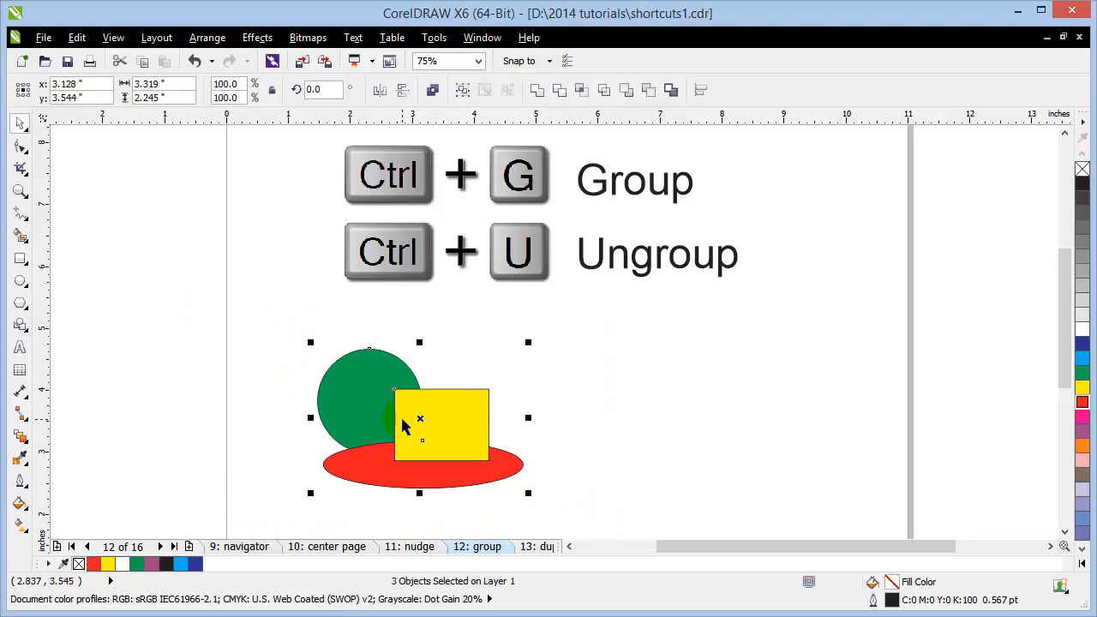
pyautogui.hotkey('ctrl', 'g')
pyautogui.moveTo(403, 462); pyautogui.dragTo(631, 430)
pyautogui.moveTo(651, 411); pyautogui.dragTo(348, 399)
pyautogui.click(565, 431)
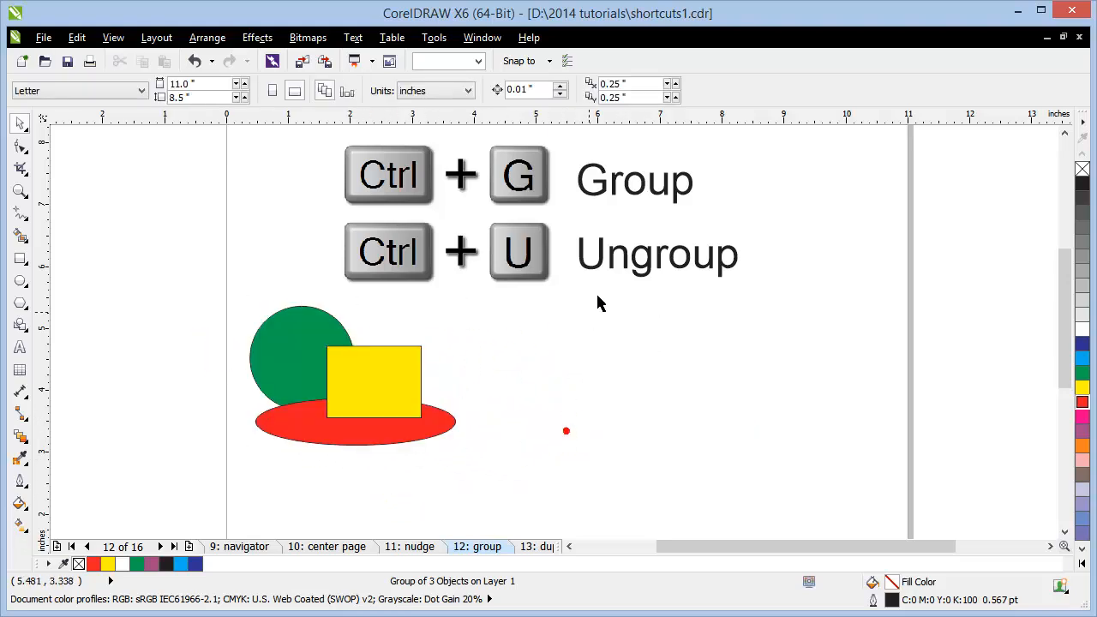
pyautogui.click(390, 397)
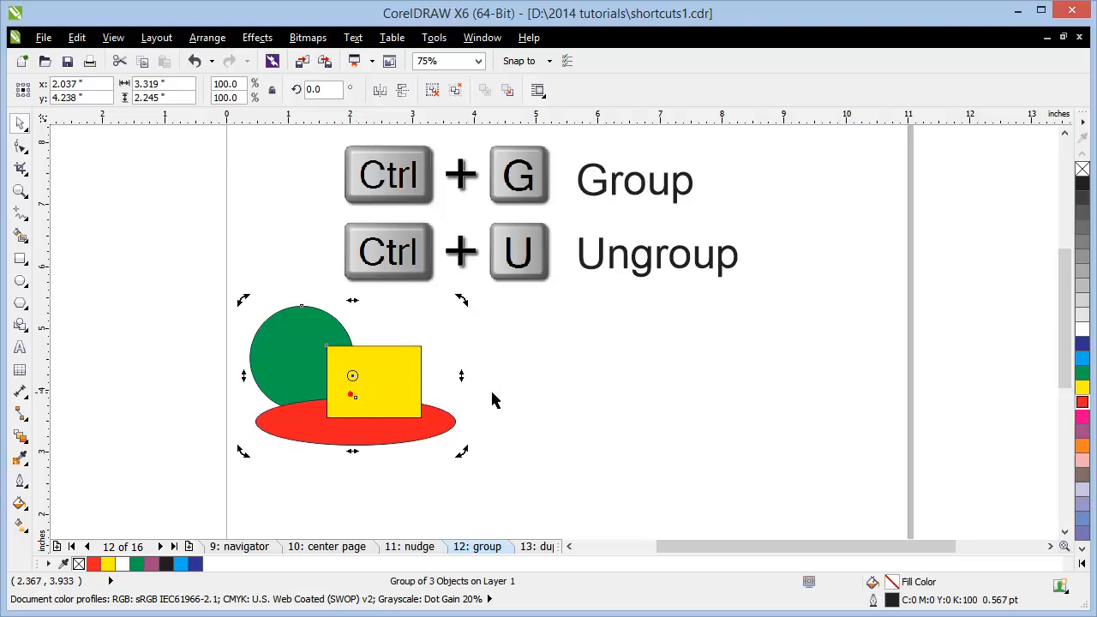
pyautogui.click(492, 400)
pyautogui.click(369, 395)
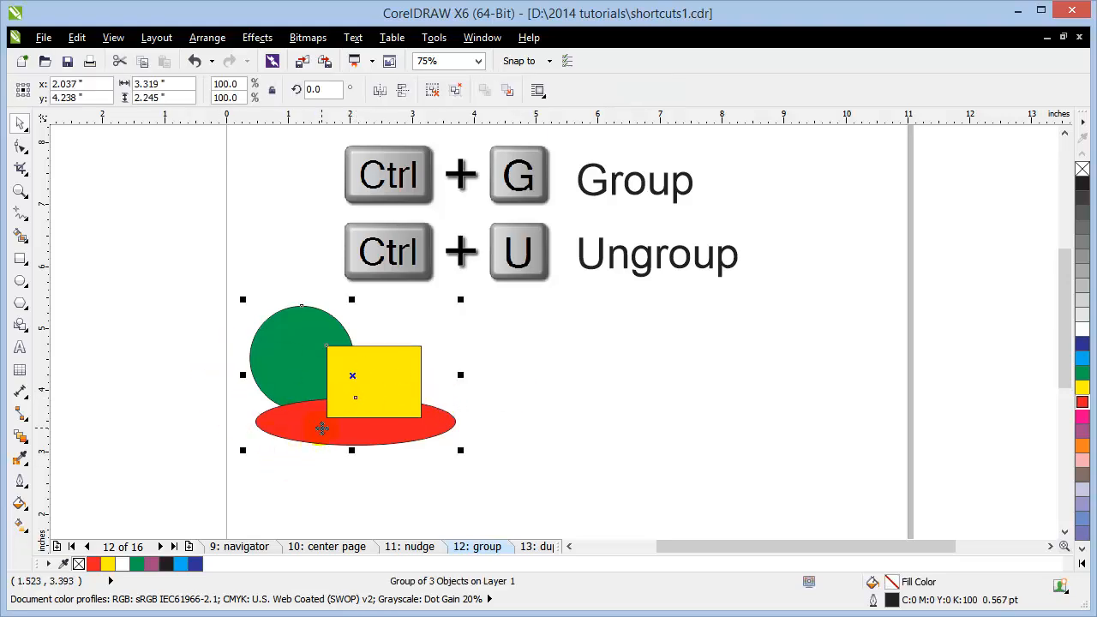
# Step: Ungroup with Ctrl+U and spread the rectangle, ellipse and circle apart
pyautogui.hotkey('ctrl', 'u')
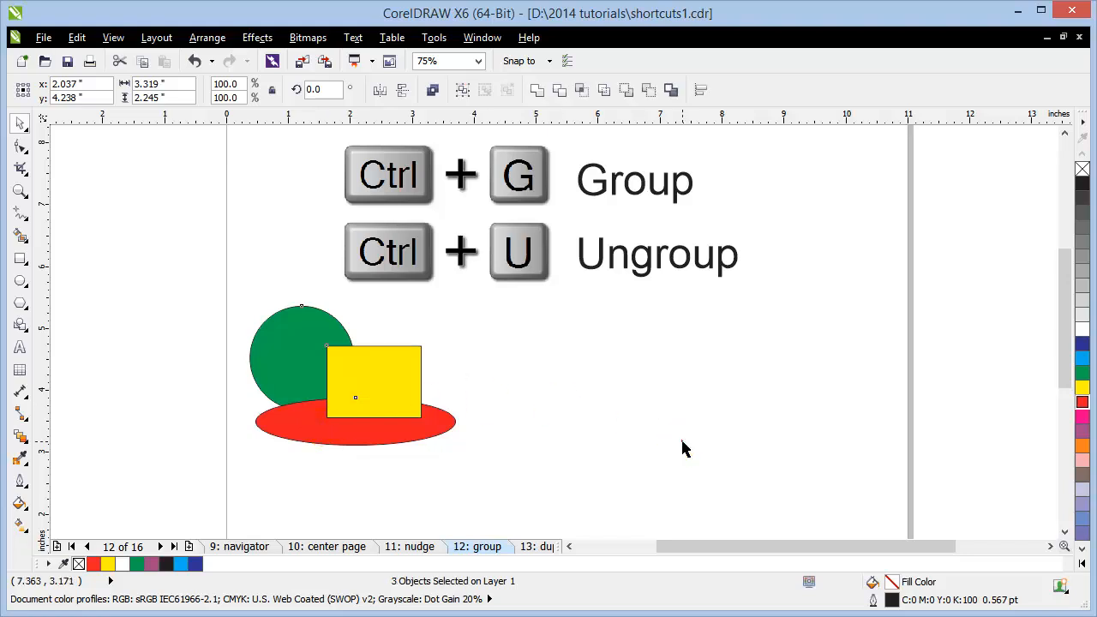
pyautogui.click(683, 448)
pyautogui.moveTo(399, 392); pyautogui.dragTo(549, 376)
pyautogui.moveTo(334, 441); pyautogui.dragTo(446, 474)
pyautogui.moveTo(279, 365); pyautogui.dragTo(218, 374)
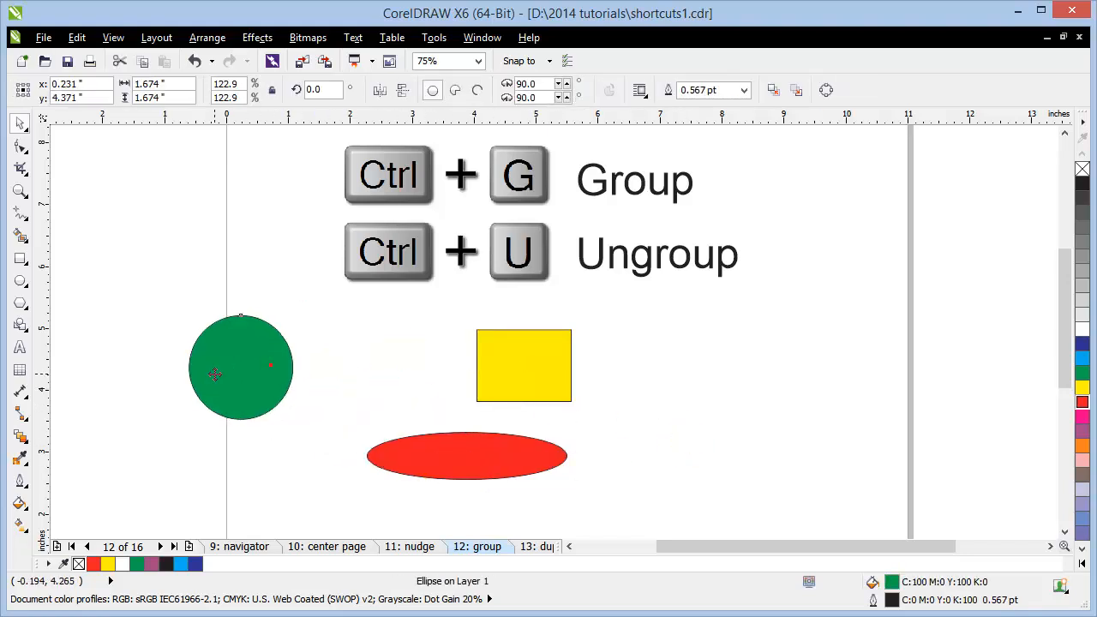
pyautogui.click(534, 547)
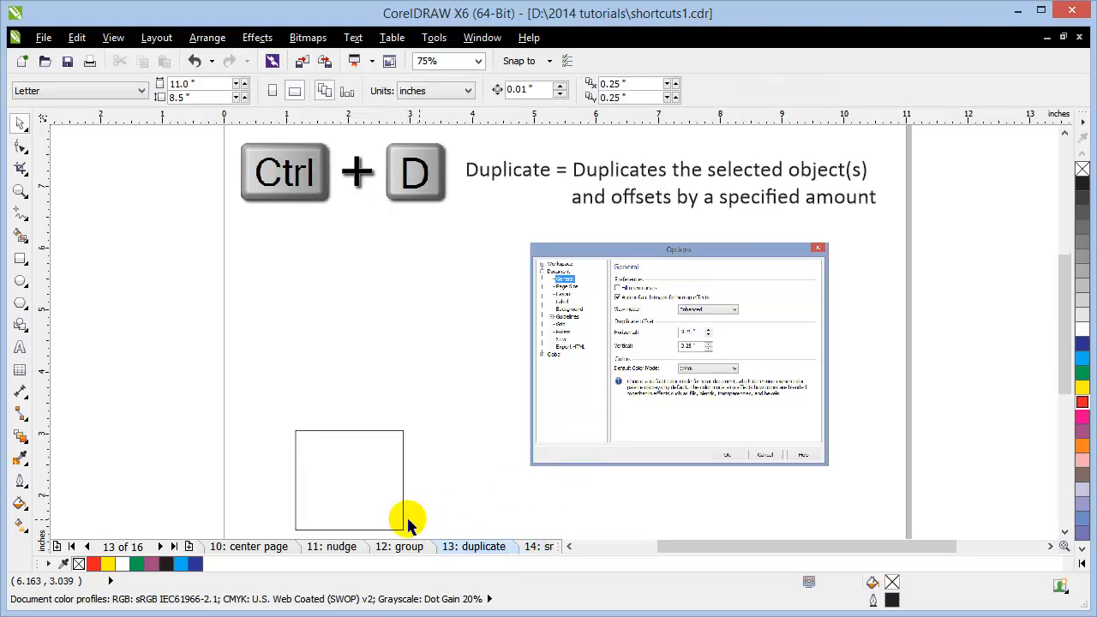
# Step: Move the square up-left and make offset copies of it with Ctrl+D
pyautogui.moveTo(363, 503); pyautogui.dragTo(338, 446)
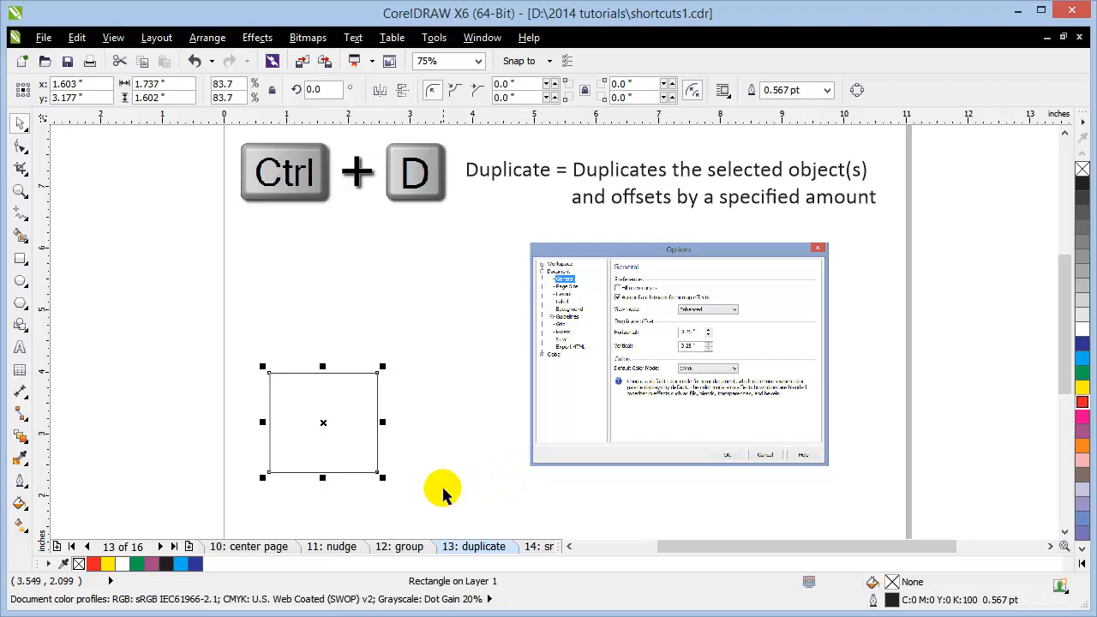
pyautogui.click(294, 434)
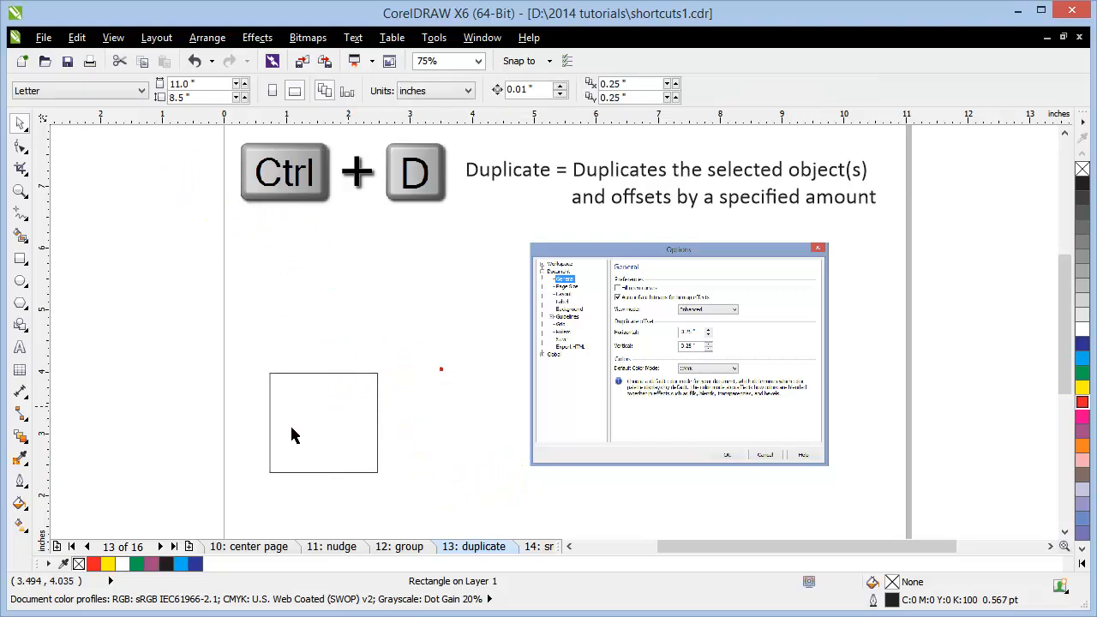
pyautogui.click(268, 436)
pyautogui.hotkey('ctrl', 'd')
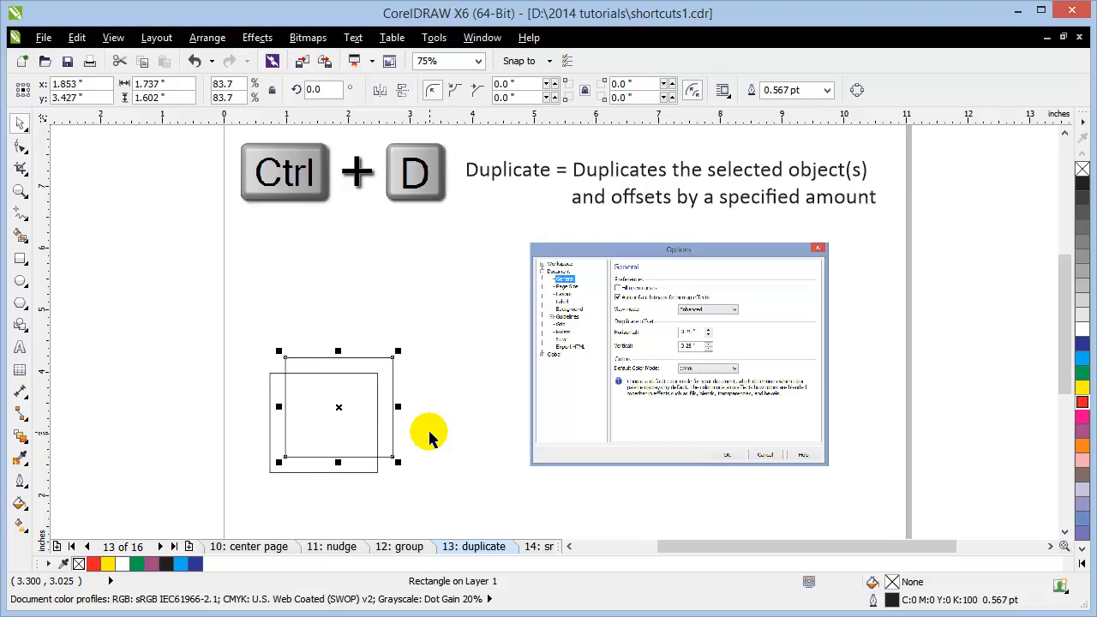
pyautogui.hotkey('ctrl', 'd')
pyautogui.hotkey('ctrl', 'd')
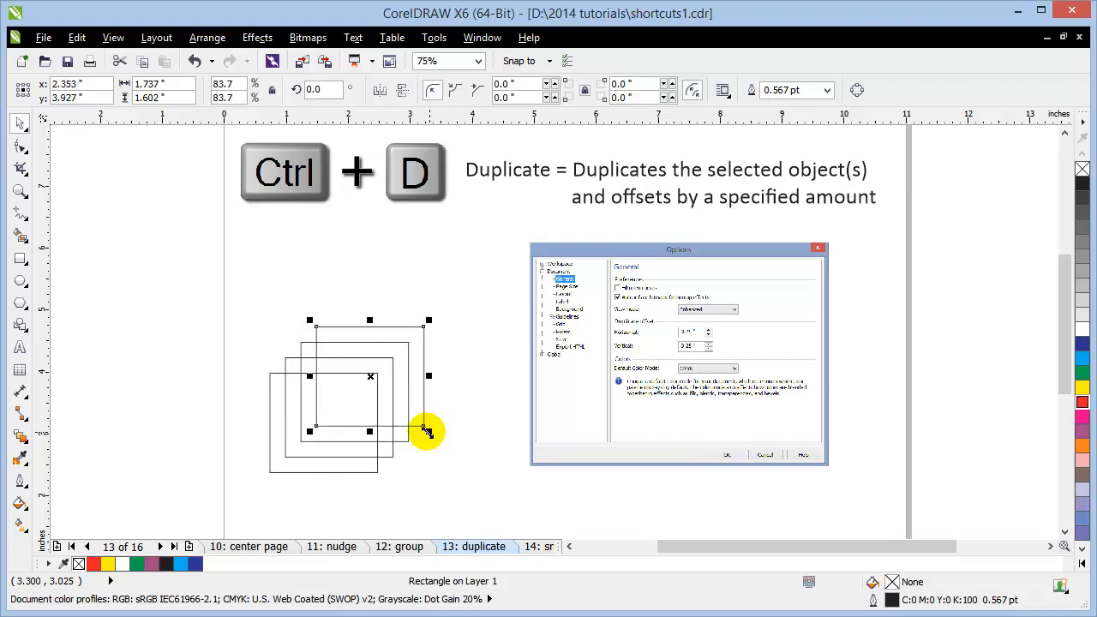
# Step: Marquee-select the three duplicate squares and delete them, leaving the original
pyautogui.scroll(2, 637, 331)
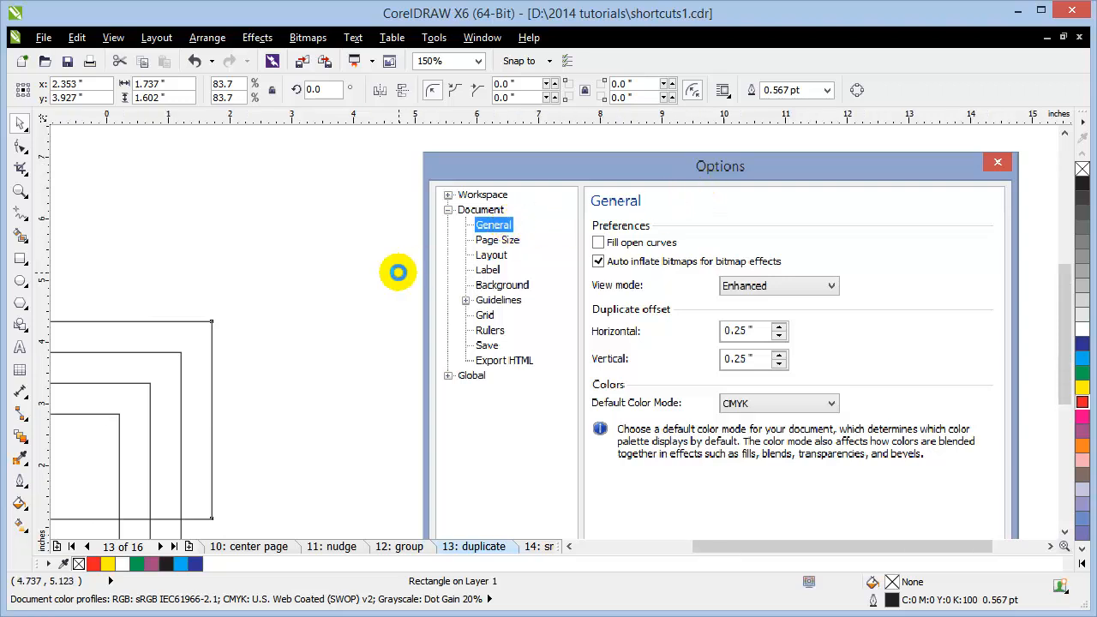
pyautogui.scroll(-2, 411, 287)
pyautogui.click(216, 300)
pyautogui.moveTo(248, 255); pyautogui.dragTo(390, 362)
pyautogui.press('Delete')
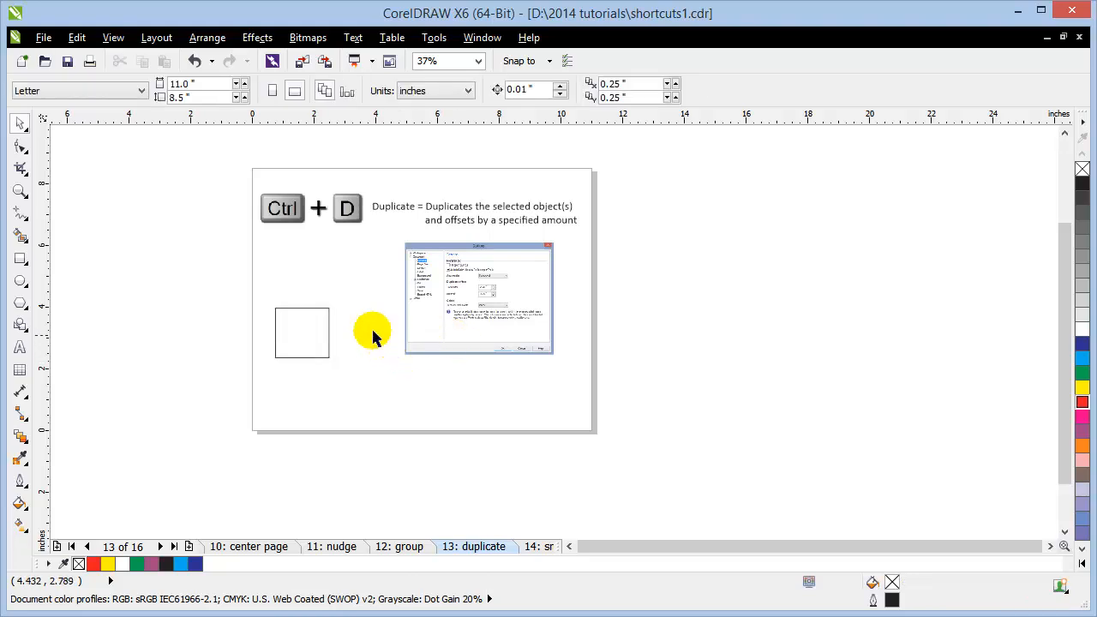
pyautogui.scroll(2, 298, 322)
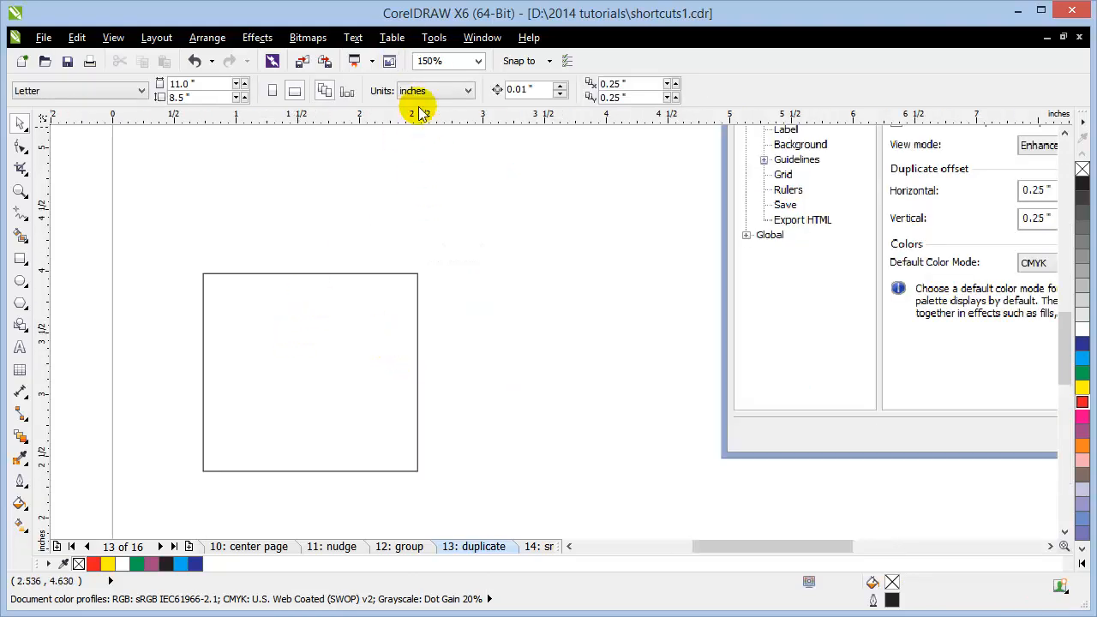
pyautogui.click(482, 37)
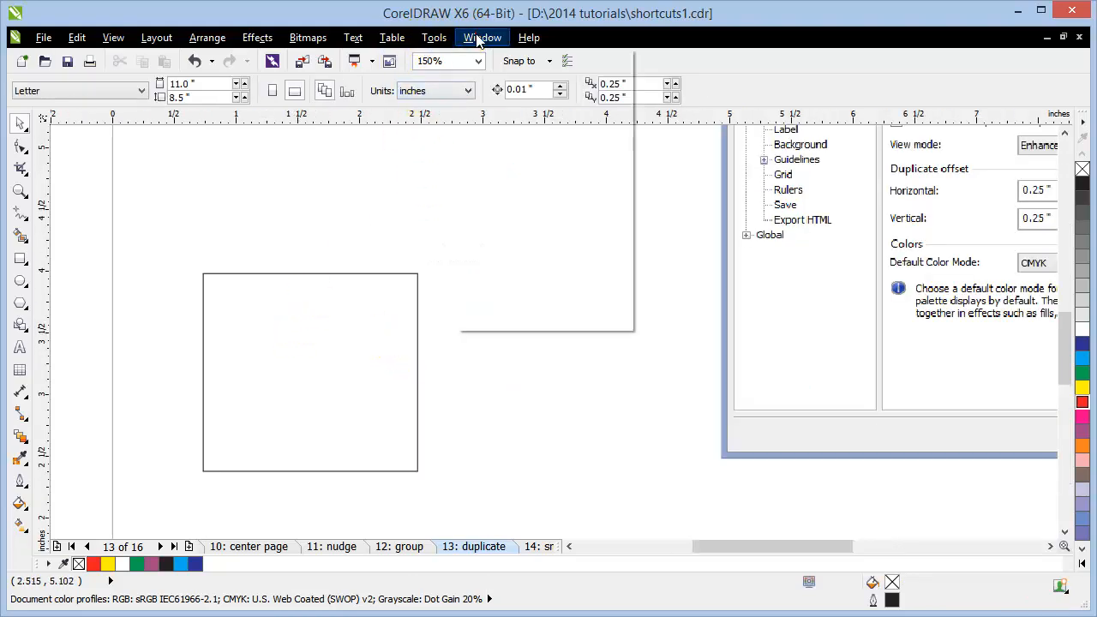
pyautogui.click(676, 276)
pyautogui.moveTo(814, 292); pyautogui.dragTo(814, 331)
pyautogui.click(423, 41)
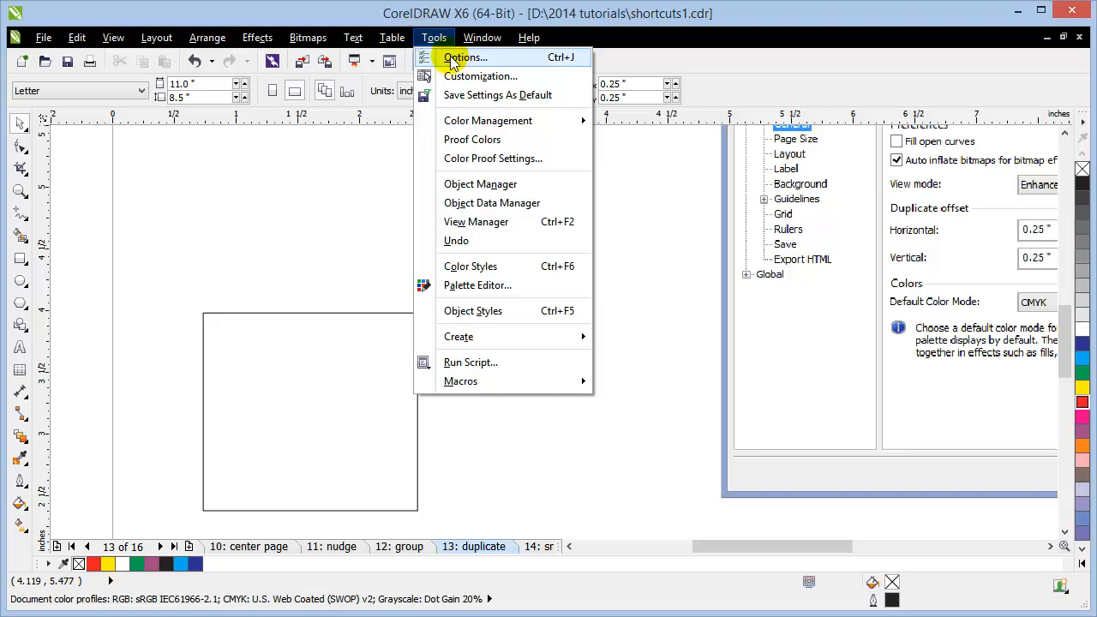
pyautogui.click(454, 58)
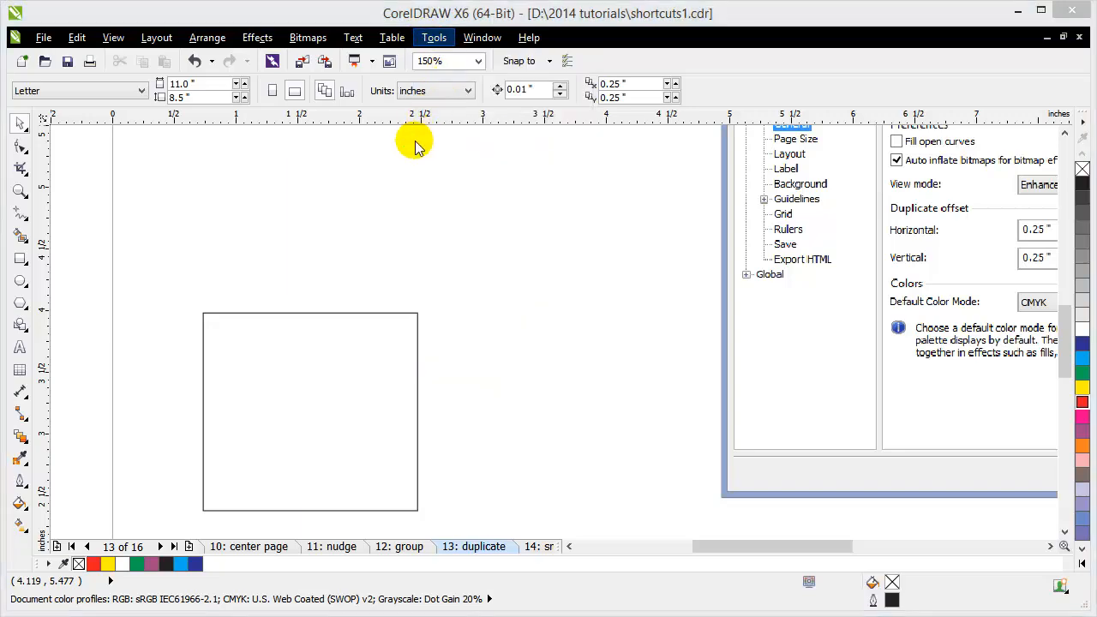
pyautogui.click(344, 212)
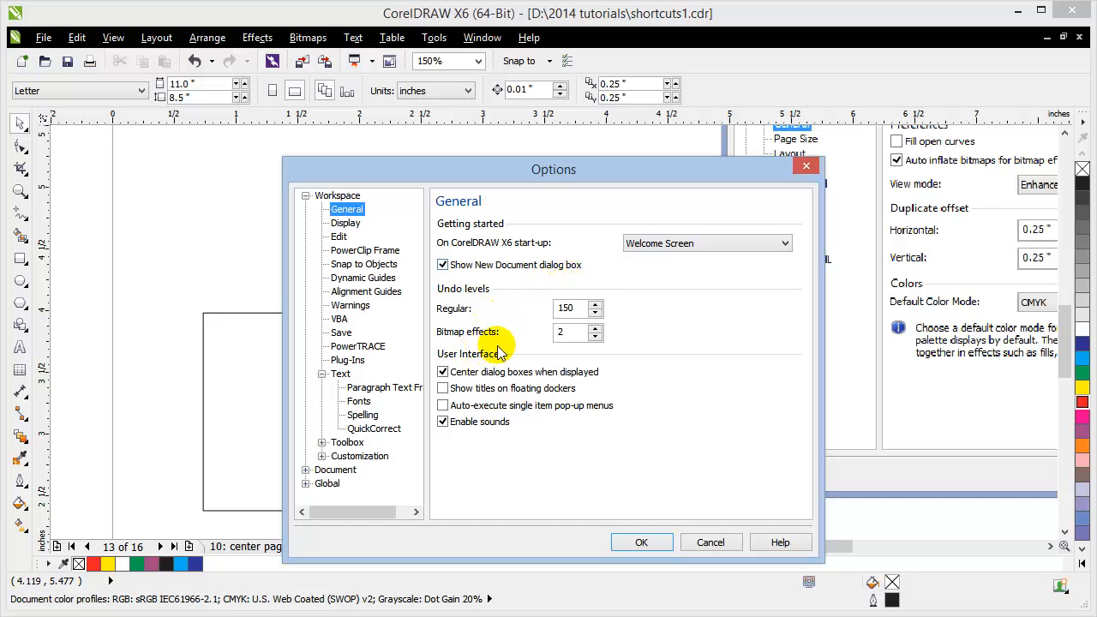
pyautogui.moveTo(621, 172); pyautogui.dragTo(437, 166)
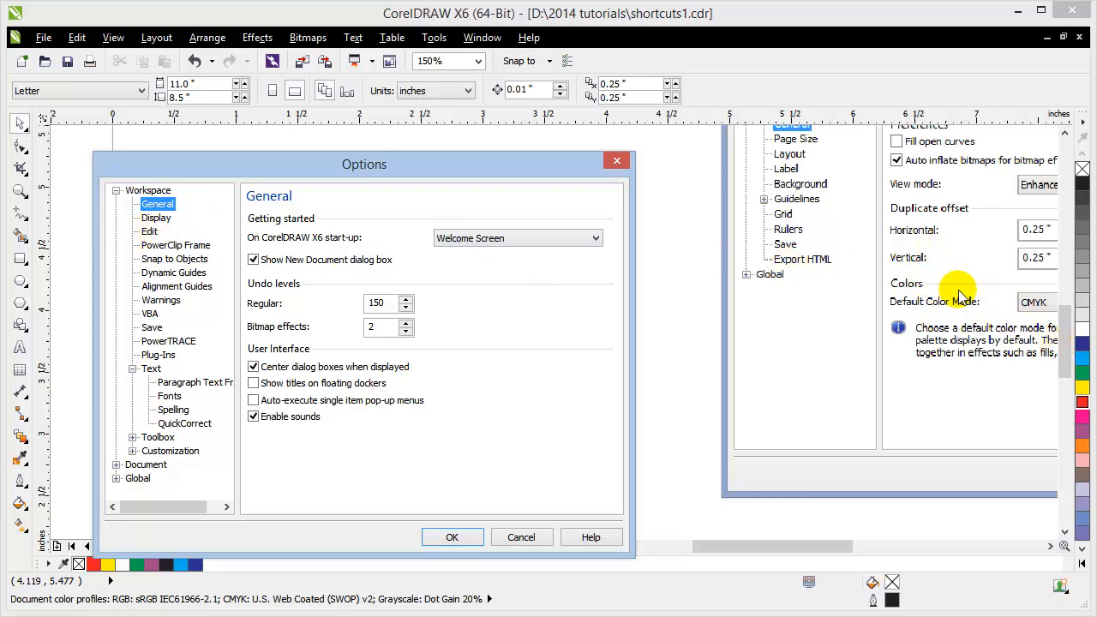
pyautogui.click(1062, 323)
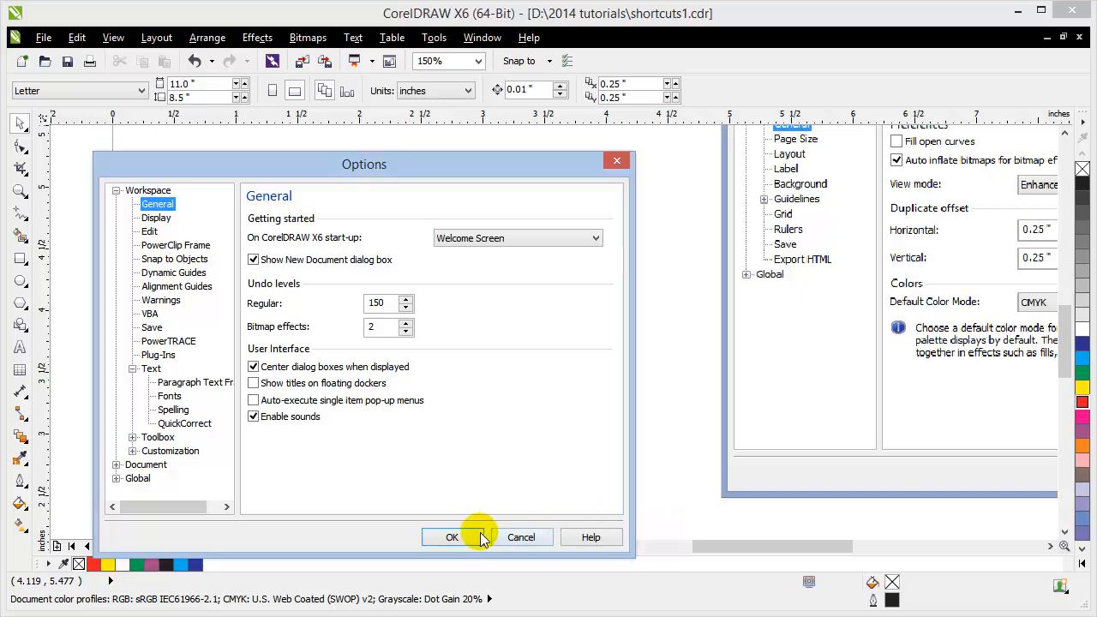
pyautogui.click(520, 537)
pyautogui.moveTo(1069, 363); pyautogui.dragTo(1065, 343)
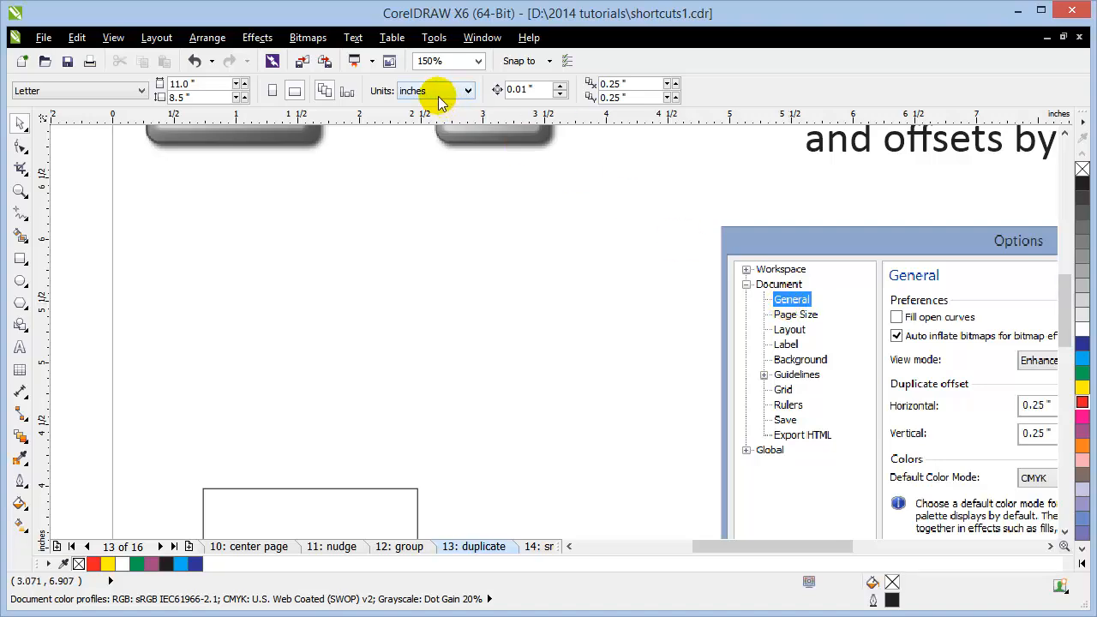
pyautogui.click(433, 37)
pyautogui.press('Escape')
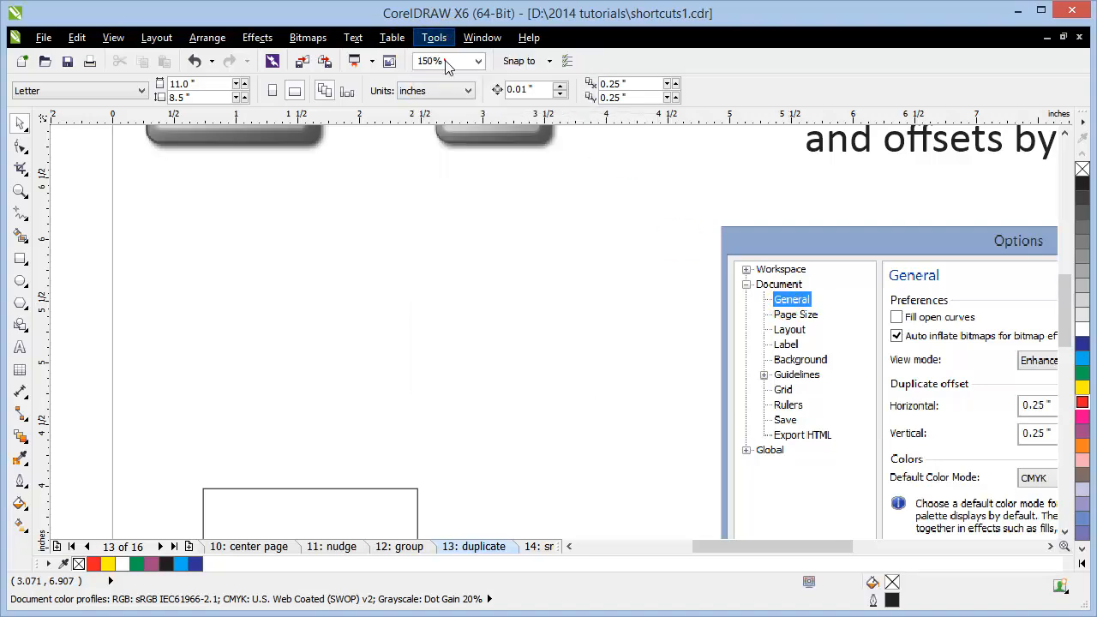
pyautogui.hotkey('ctrl', 'j')
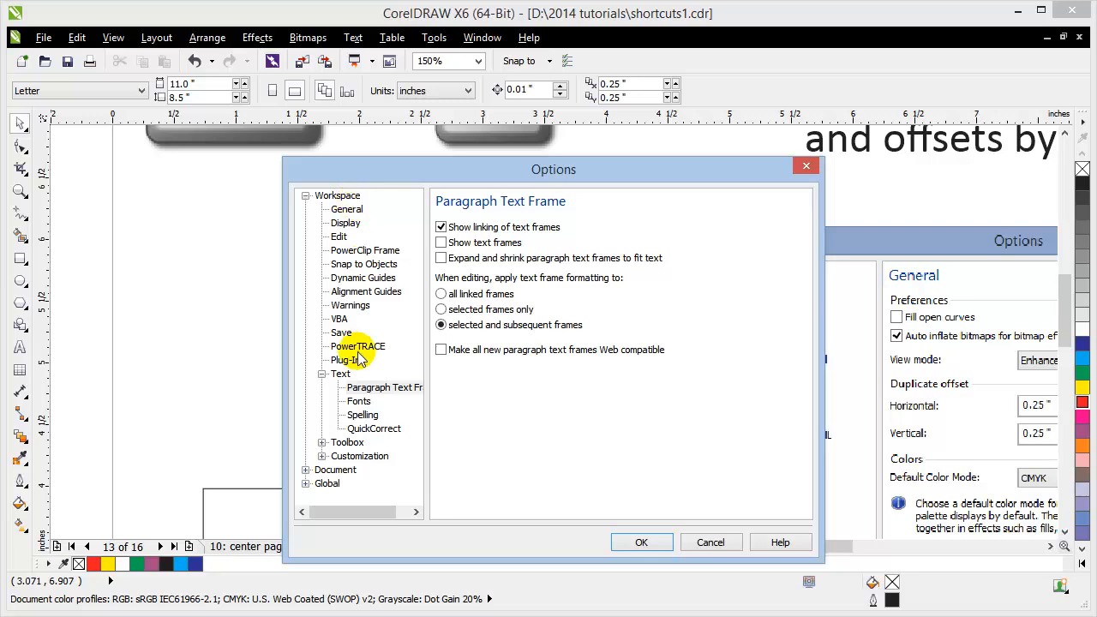
pyautogui.click(329, 472)
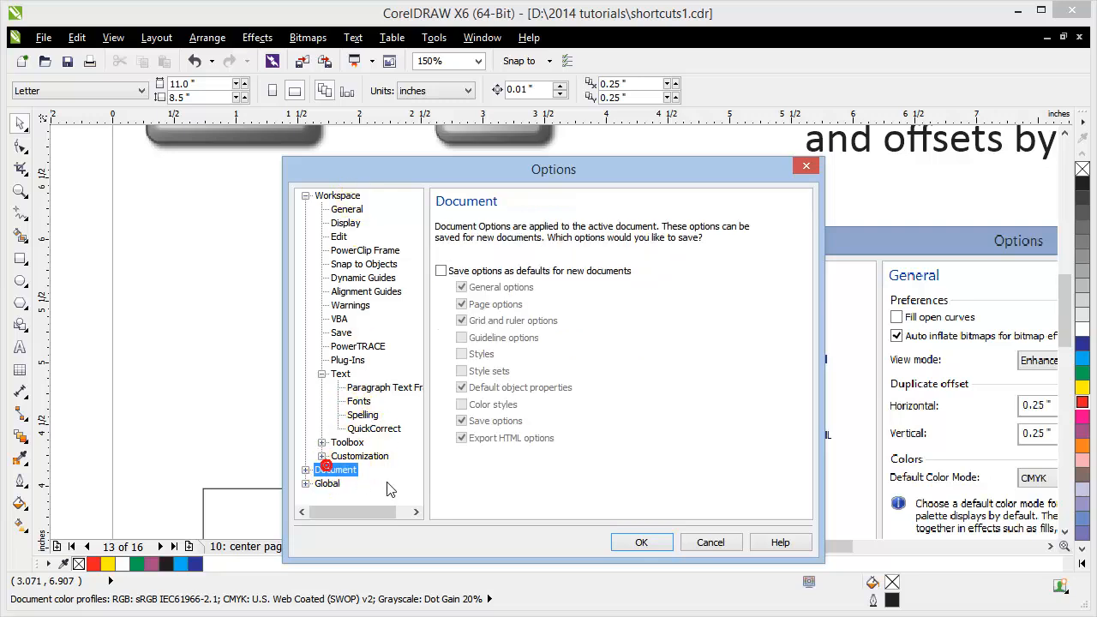
pyautogui.click(299, 470)
pyautogui.click(349, 374)
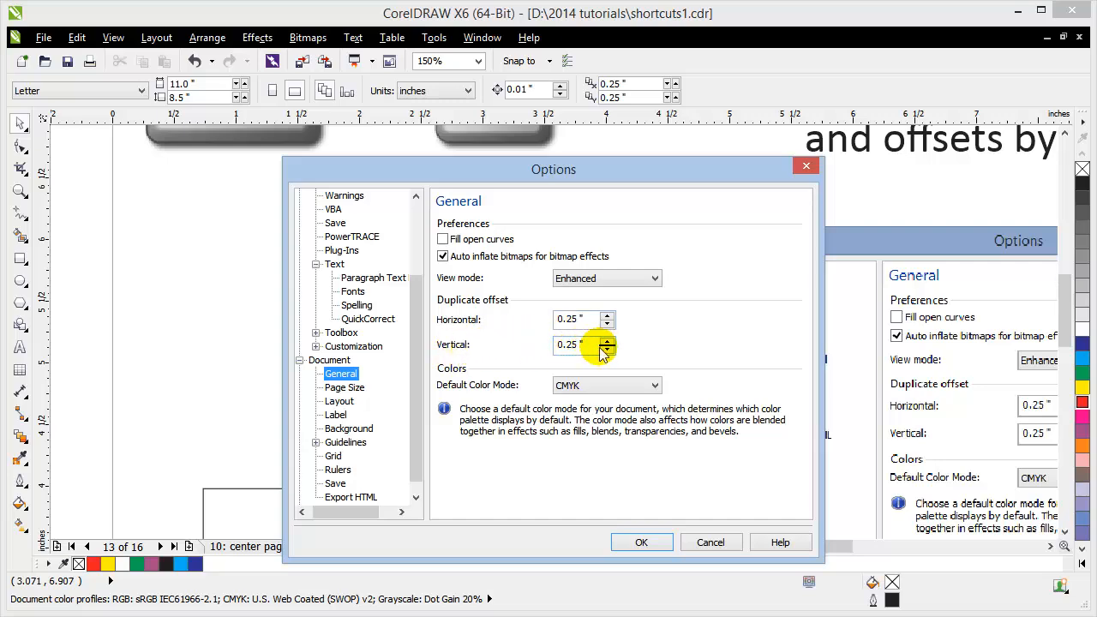
pyautogui.click(711, 542)
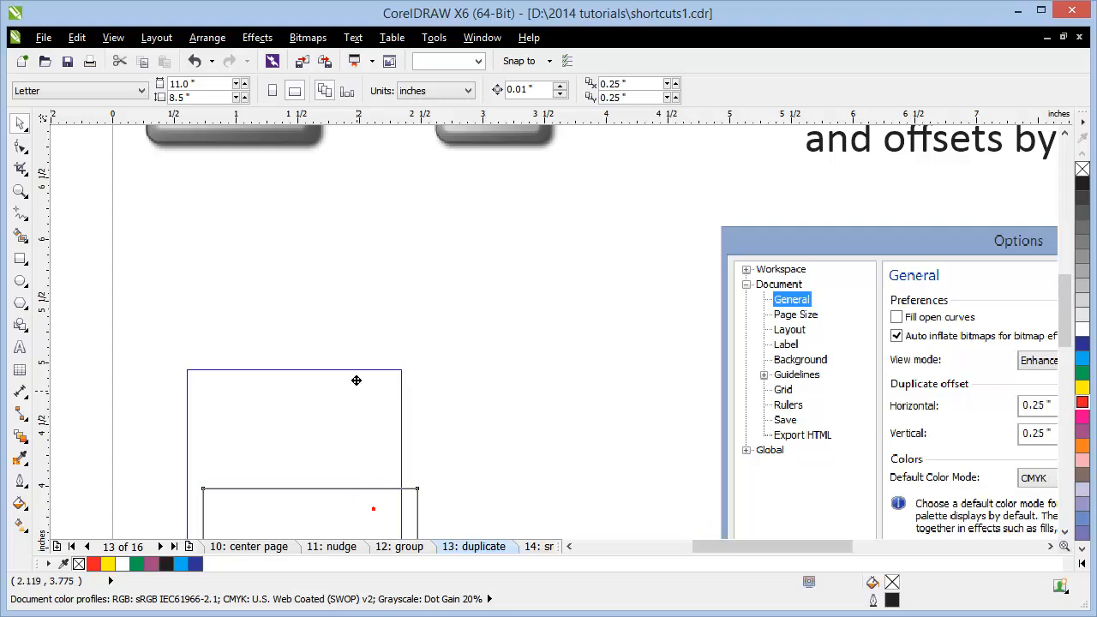
# Step: Duplicate the square with Ctrl+D, then marquee-select and delete the duplicate copies
pyautogui.click(356, 380)
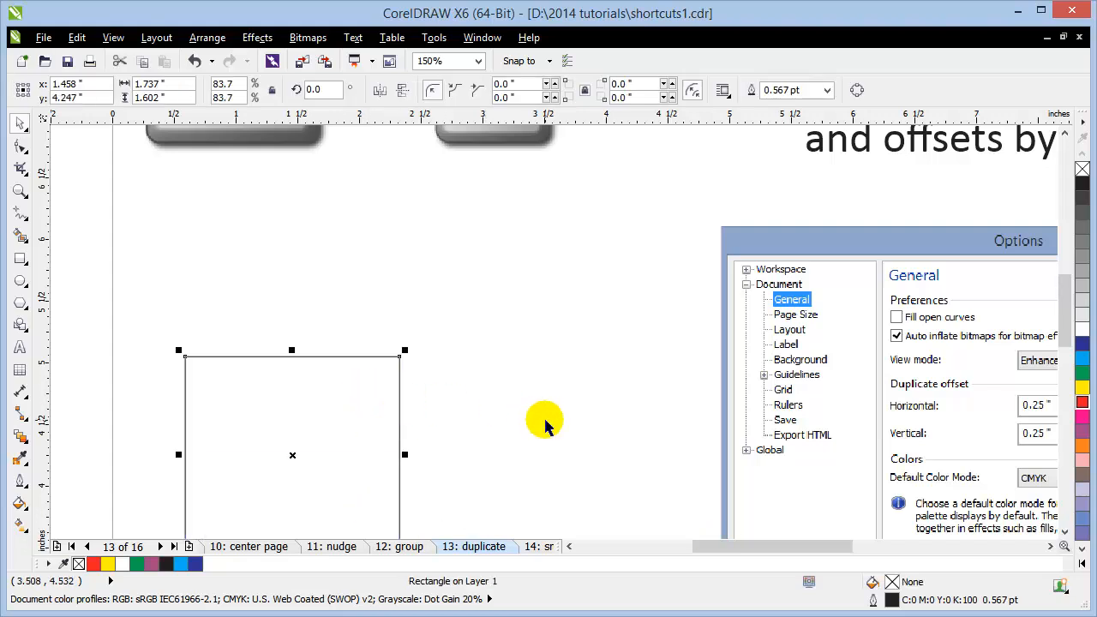
pyautogui.hotkey('ctrl', 'd')
pyautogui.hotkey('ctrl', 'd')
pyautogui.hotkey('ctrl', 'd')
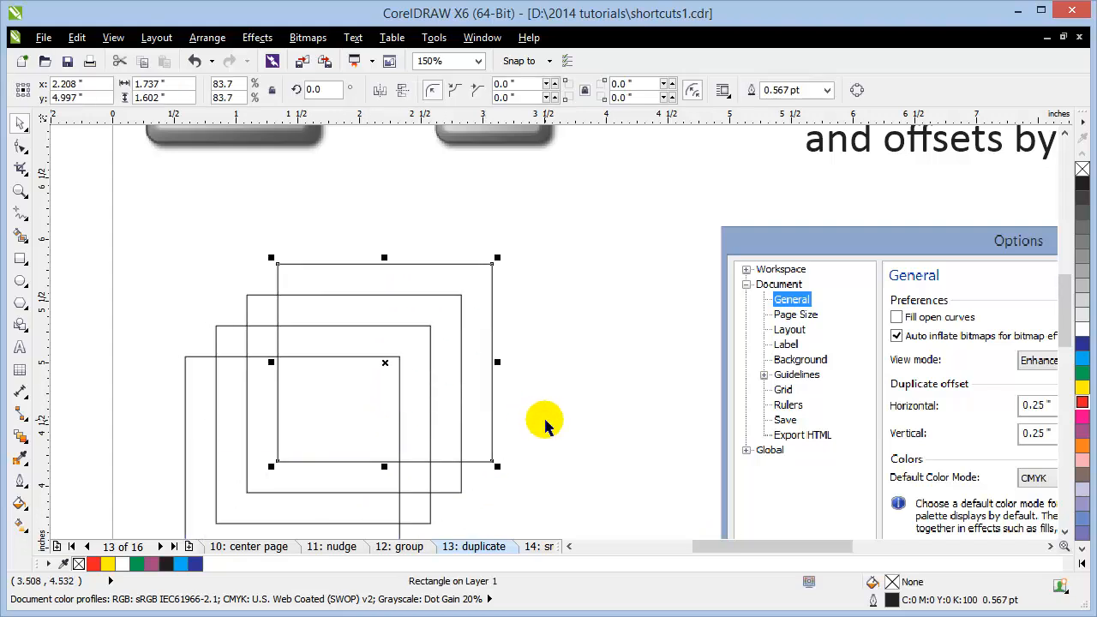
pyautogui.click(137, 358)
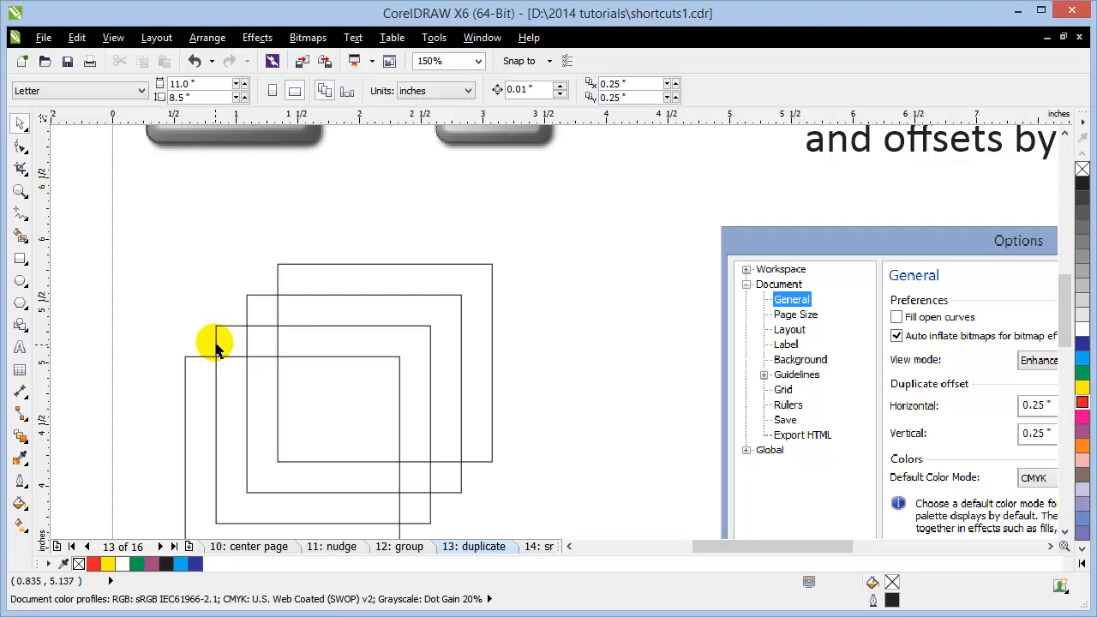
pyautogui.moveTo(205, 240); pyautogui.dragTo(226, 269)
pyautogui.moveTo(526, 512)
pyautogui.mouseDown()
pyautogui.moveTo(535, 532)
pyautogui.moveTo(534, 495)
pyautogui.mouseUp()
pyautogui.press('Delete')
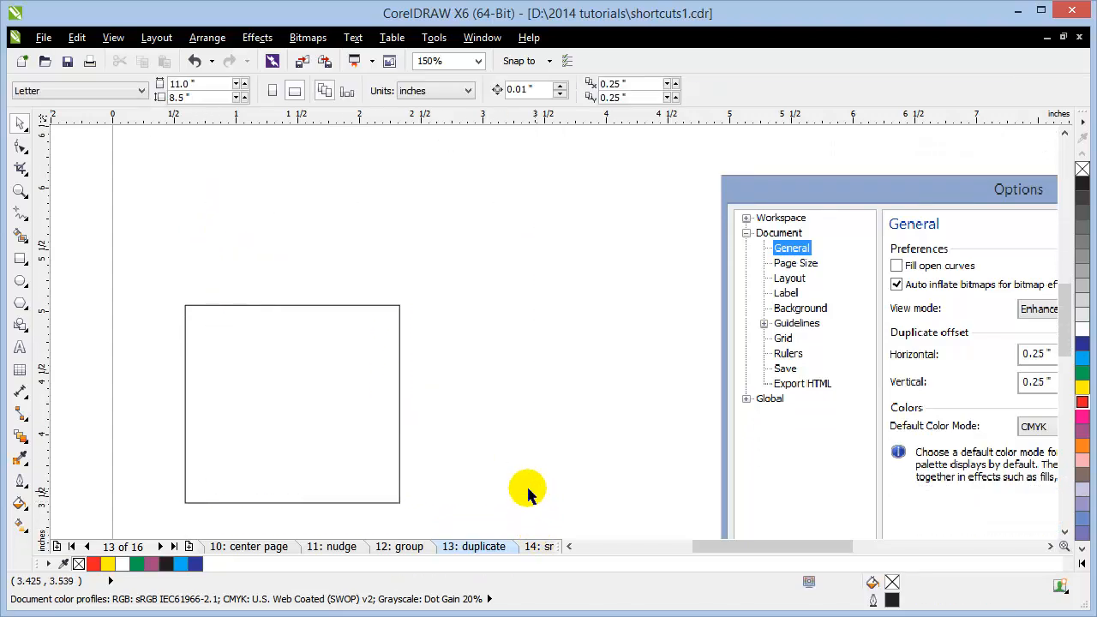
# Step: Move the square up and right-drag it to drop an overlapping copy to its right
pyautogui.moveTo(335, 416); pyautogui.dragTo(342, 375)
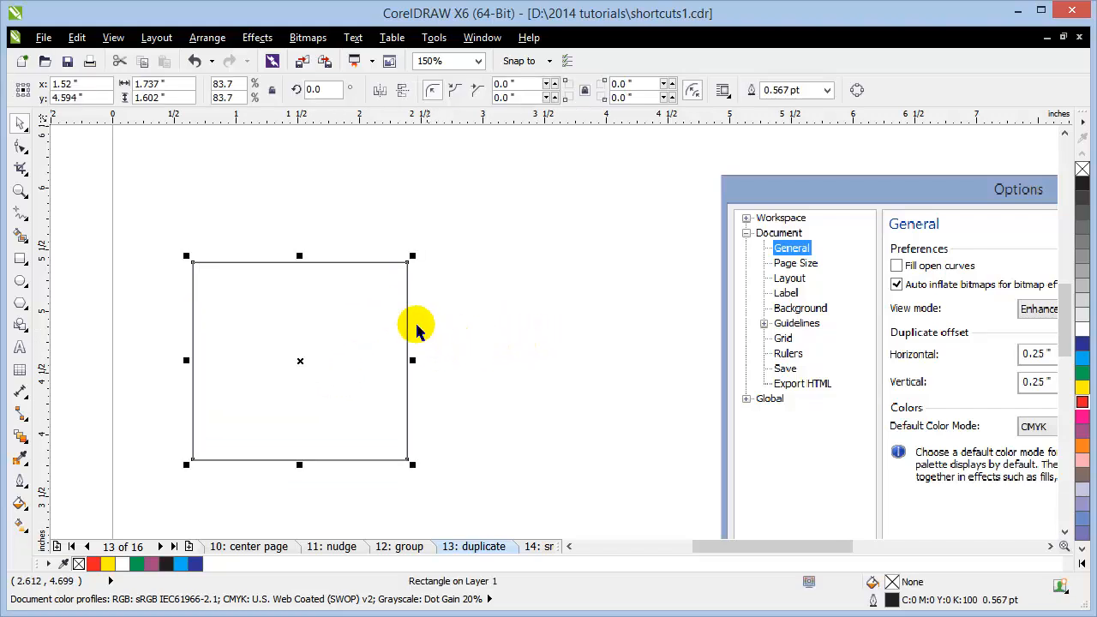
pyautogui.click(555, 360)
pyautogui.click(310, 336)
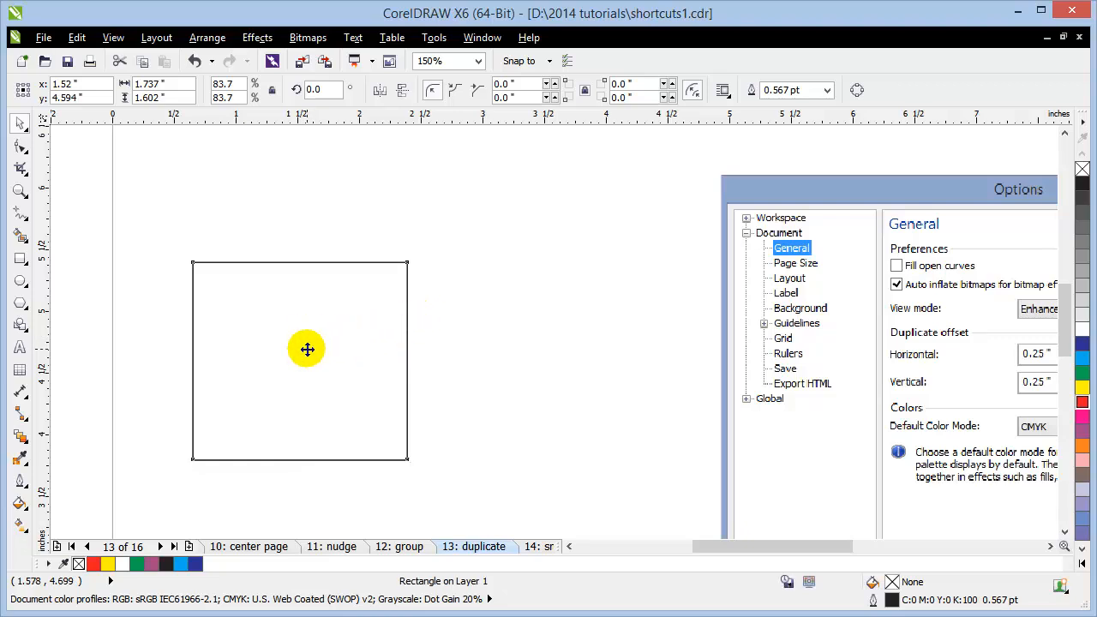
pyautogui.moveTo(293, 360); pyautogui.dragTo(363, 369)
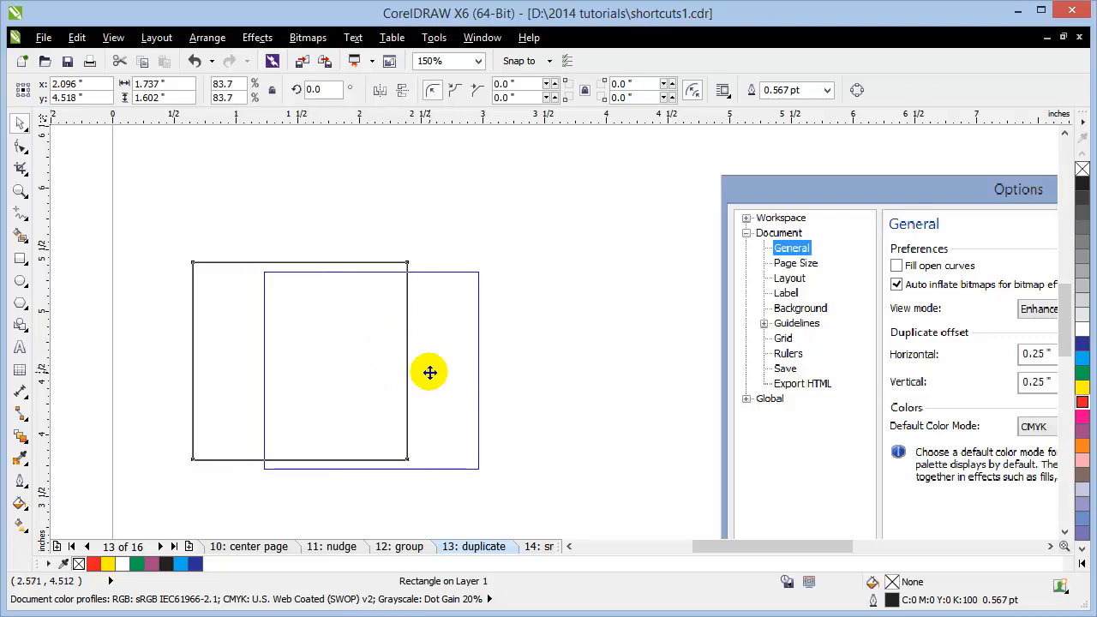
pyautogui.click(512, 417)
pyautogui.hotkey('shift', 'F4')
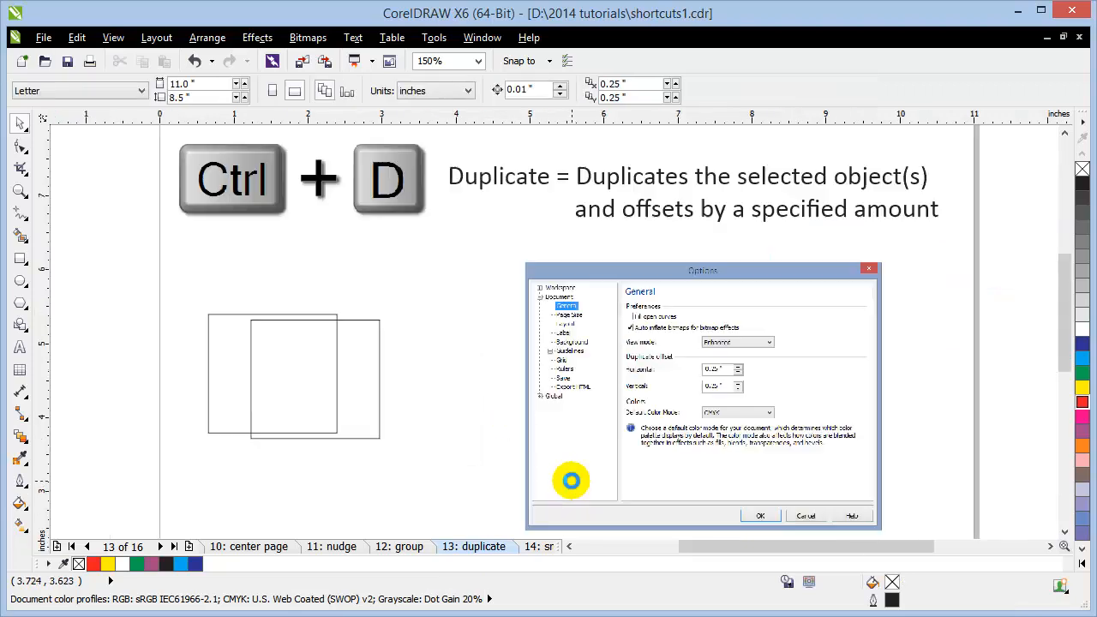
# Step: On the 14: snap page, rearrange the large rectangle, triangle and blue rectangle
pyautogui.click(533, 546)
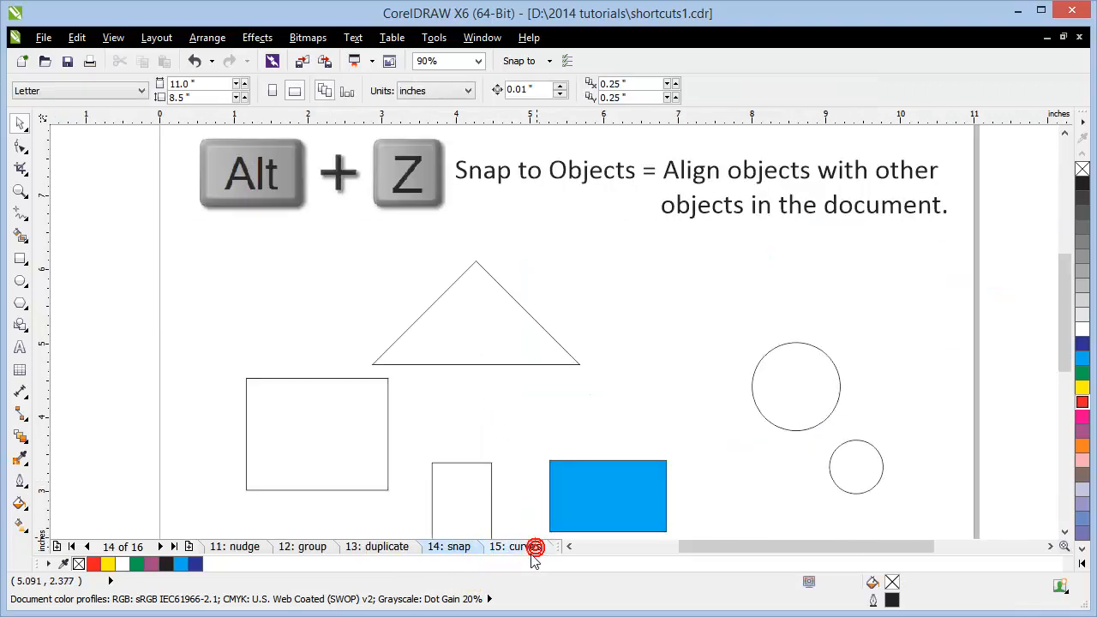
pyautogui.moveTo(341, 428); pyautogui.dragTo(307, 340)
pyautogui.moveTo(490, 333); pyautogui.dragTo(547, 320)
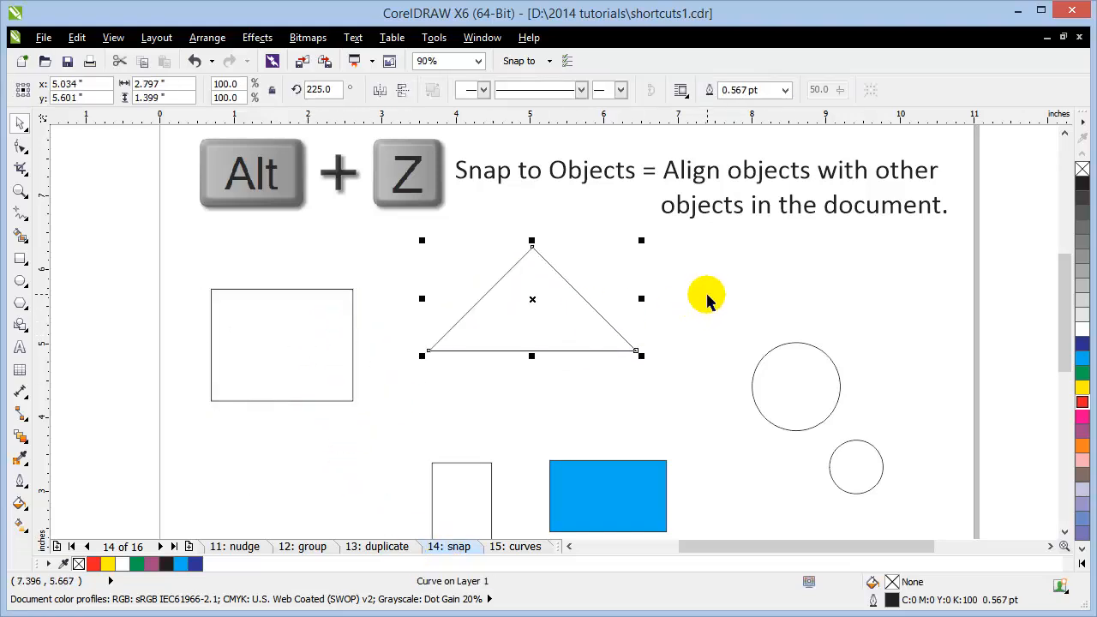
pyautogui.moveTo(599, 354)
pyautogui.mouseDown()
pyautogui.moveTo(588, 340)
pyautogui.moveTo(613, 337)
pyautogui.mouseUp()
pyautogui.click(449, 500)
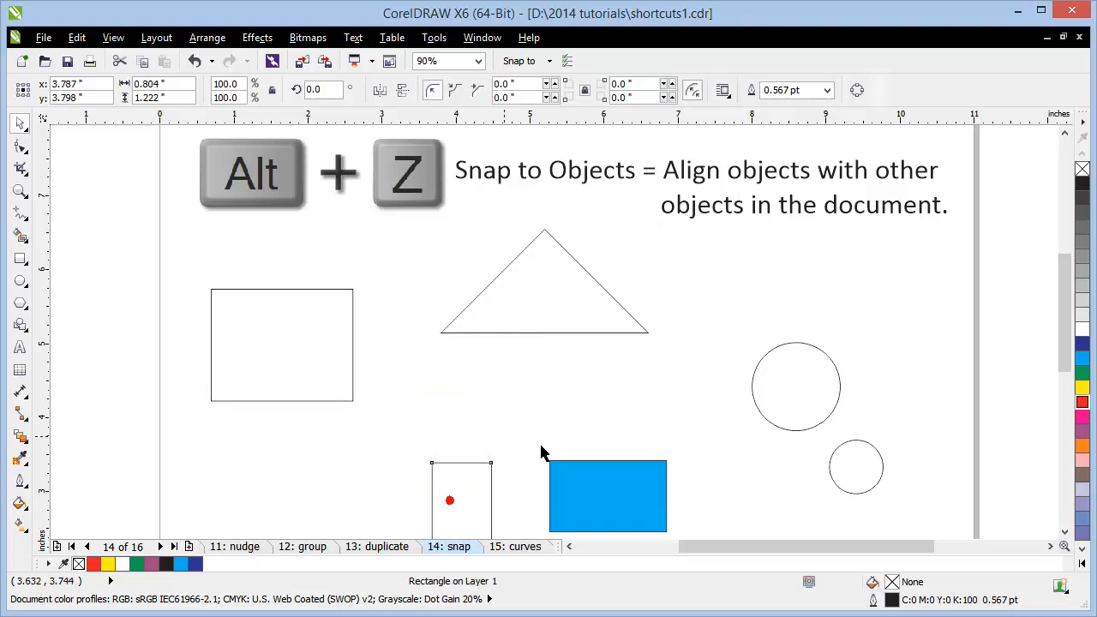
pyautogui.moveTo(593, 465); pyautogui.dragTo(605, 417)
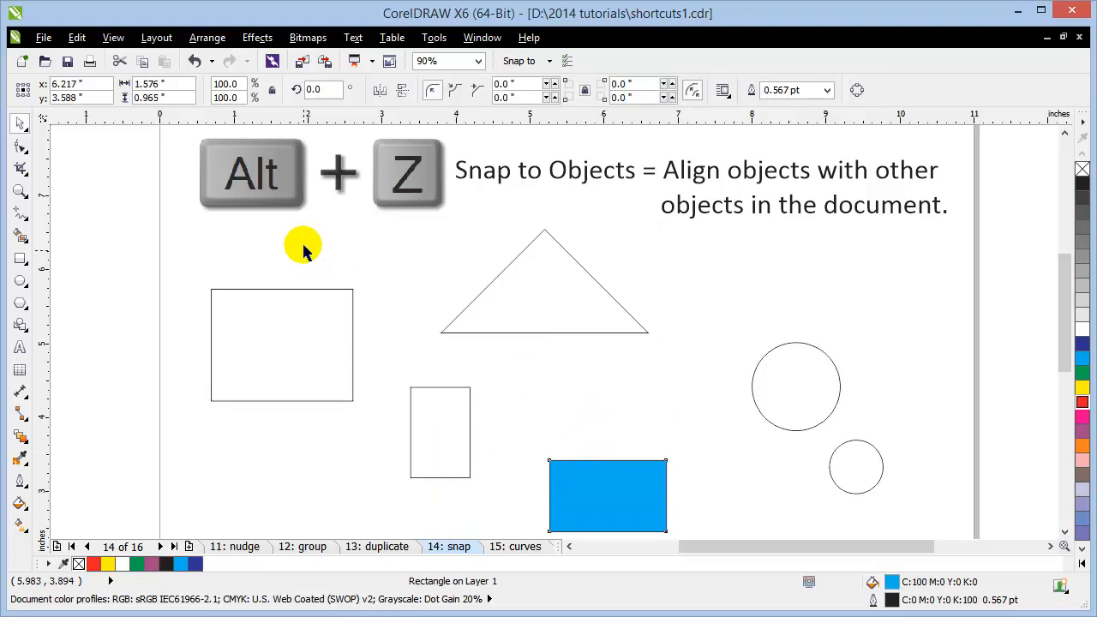
pyautogui.click(107, 292)
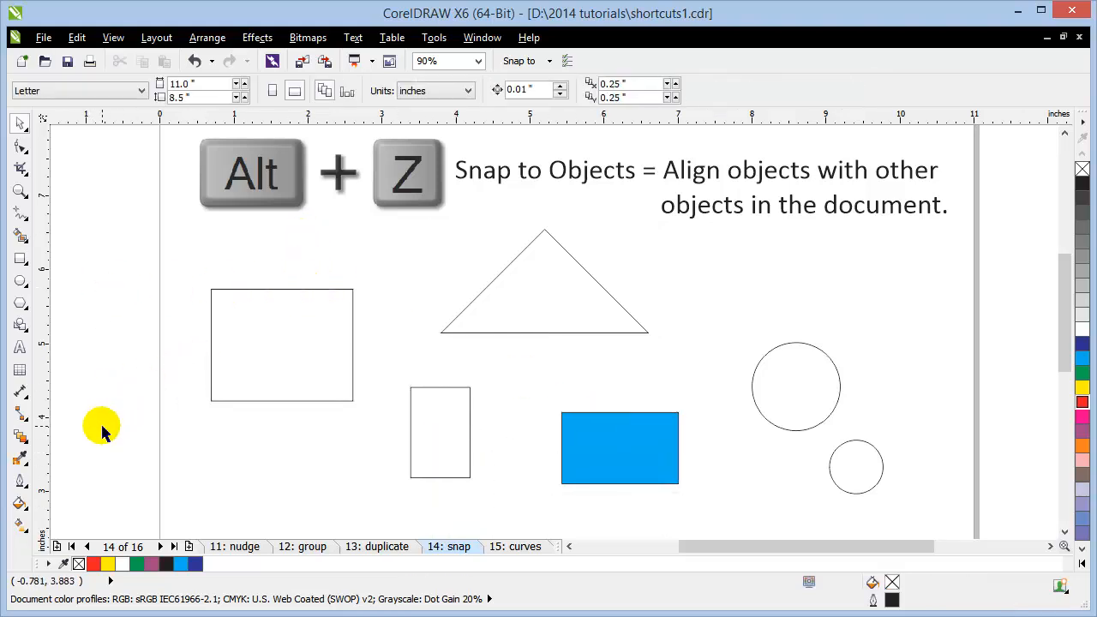
# Step: Snap the outline rectangle's corner to the triangle's left corner
pyautogui.click(351, 369)
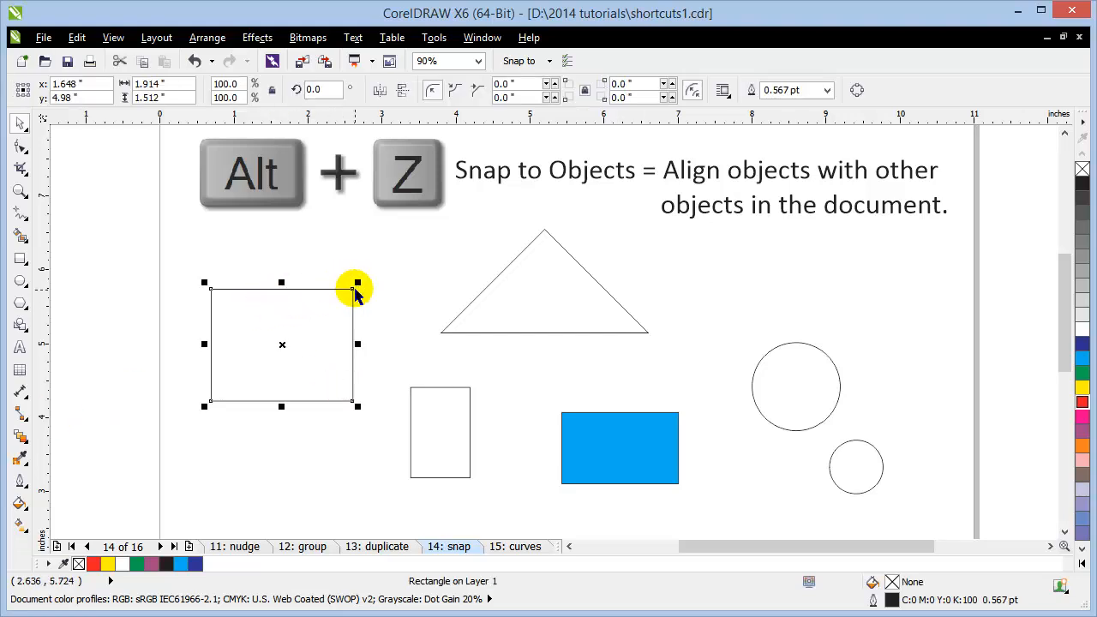
pyautogui.moveTo(352, 288)
pyautogui.mouseDown()
pyautogui.moveTo(442, 330)
pyautogui.moveTo(444, 304)
pyautogui.moveTo(345, 297)
pyautogui.moveTo(355, 295)
pyautogui.mouseUp()
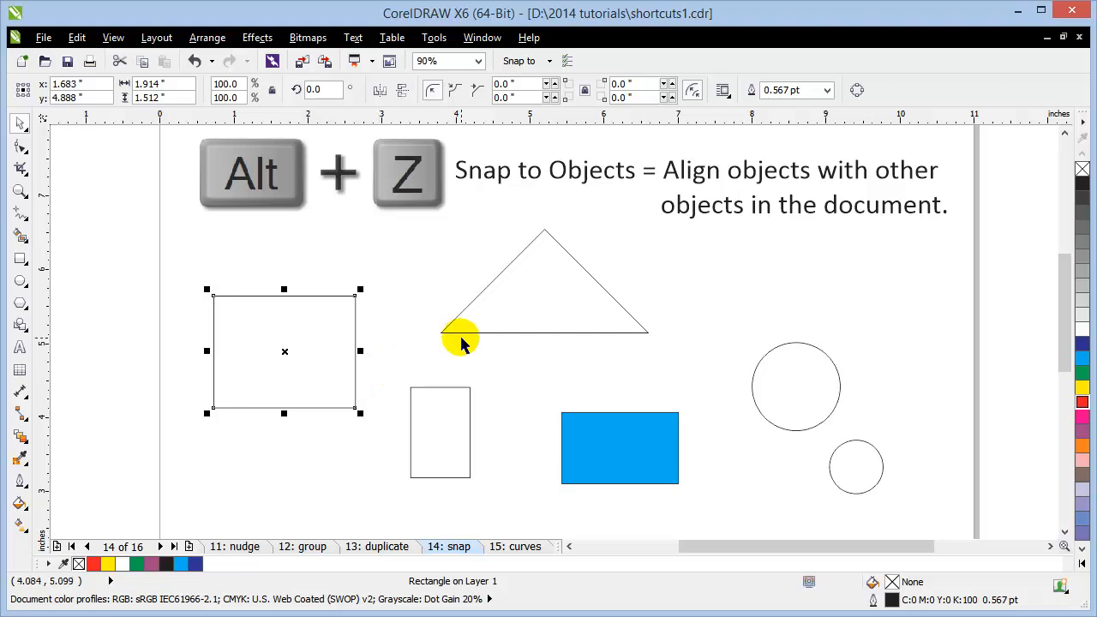
pyautogui.click(415, 315)
pyautogui.moveTo(344, 304); pyautogui.dragTo(444, 329)
pyautogui.moveTo(354, 343); pyautogui.dragTo(279, 316)
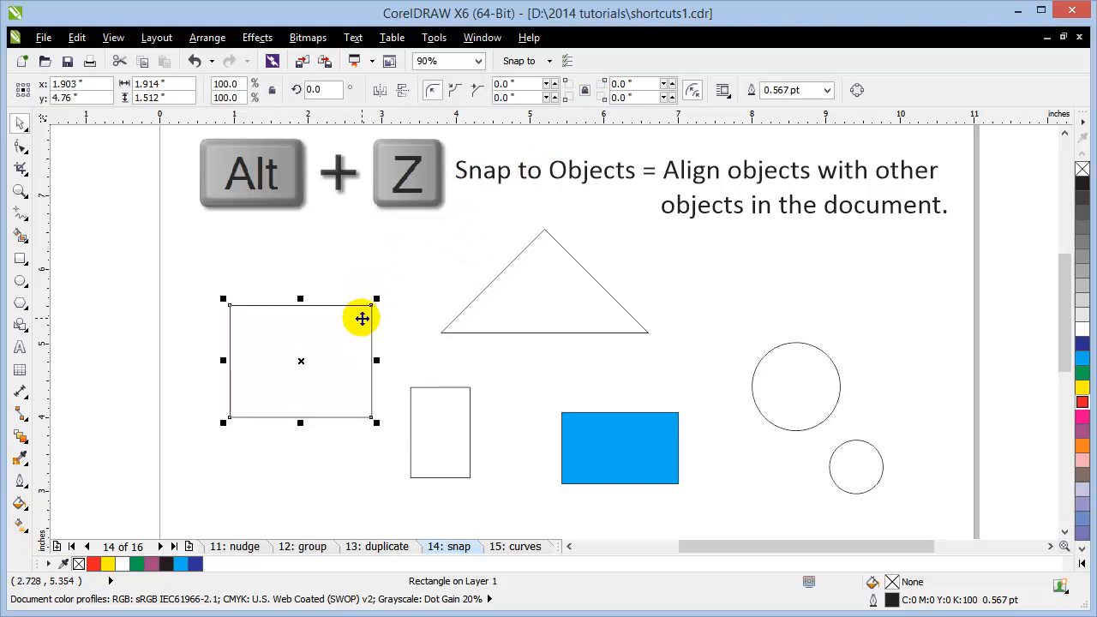
pyautogui.click(211, 323)
pyautogui.moveTo(257, 335); pyautogui.dragTo(257, 341)
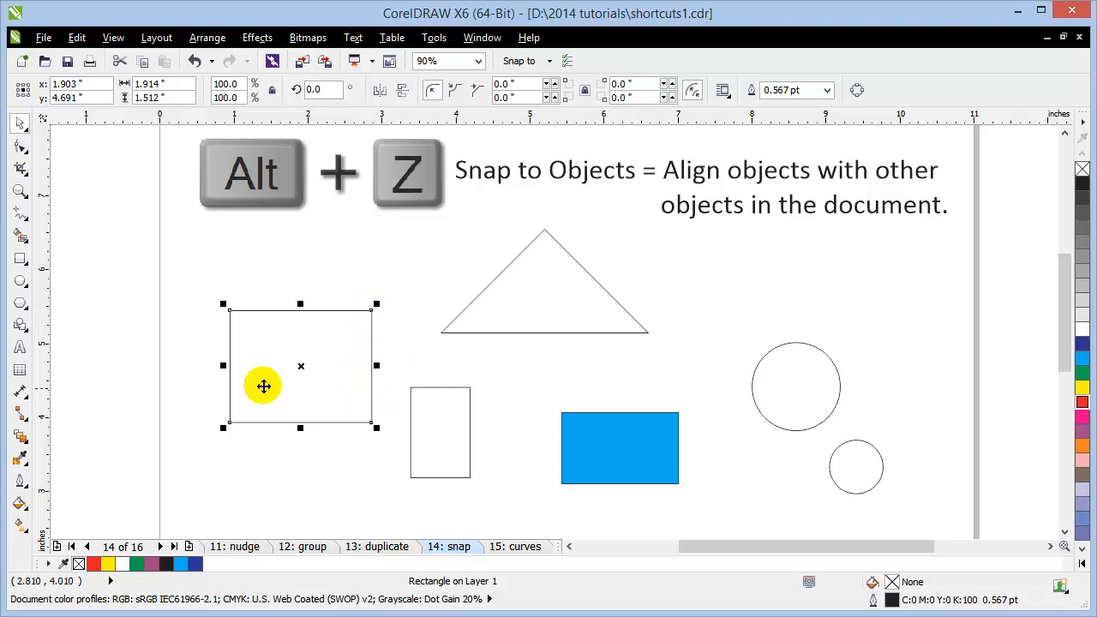
# Step: Move the outline rectangle to the page's left edge and shift the triangle up-right
pyautogui.click(173, 350)
pyautogui.moveTo(274, 361); pyautogui.dragTo(173, 330)
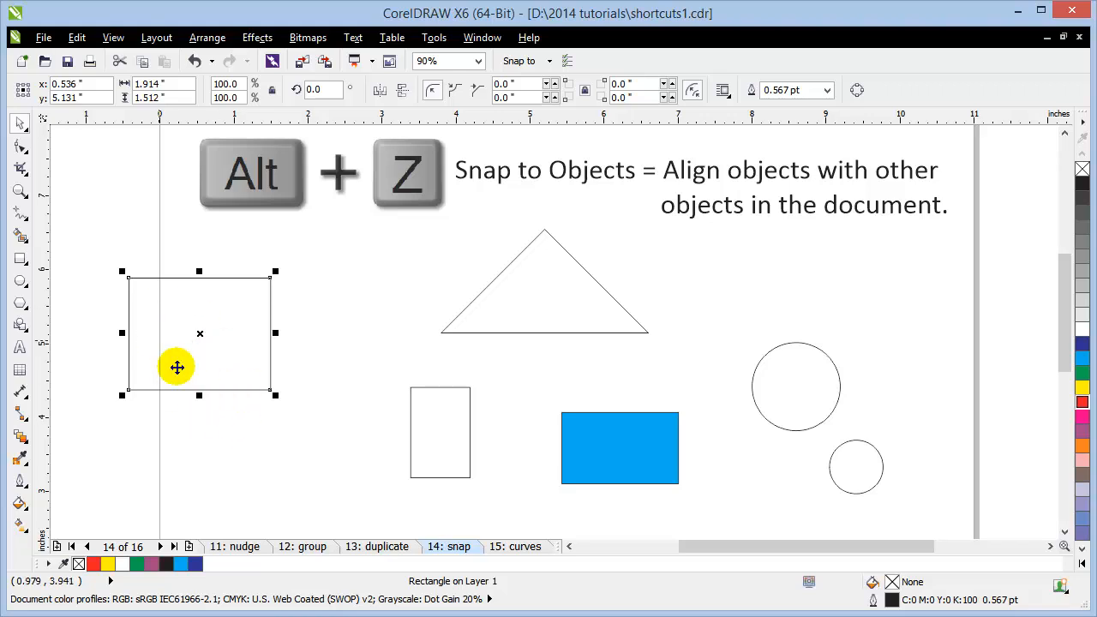
pyautogui.moveTo(540, 329); pyautogui.dragTo(558, 301)
pyautogui.click(114, 222)
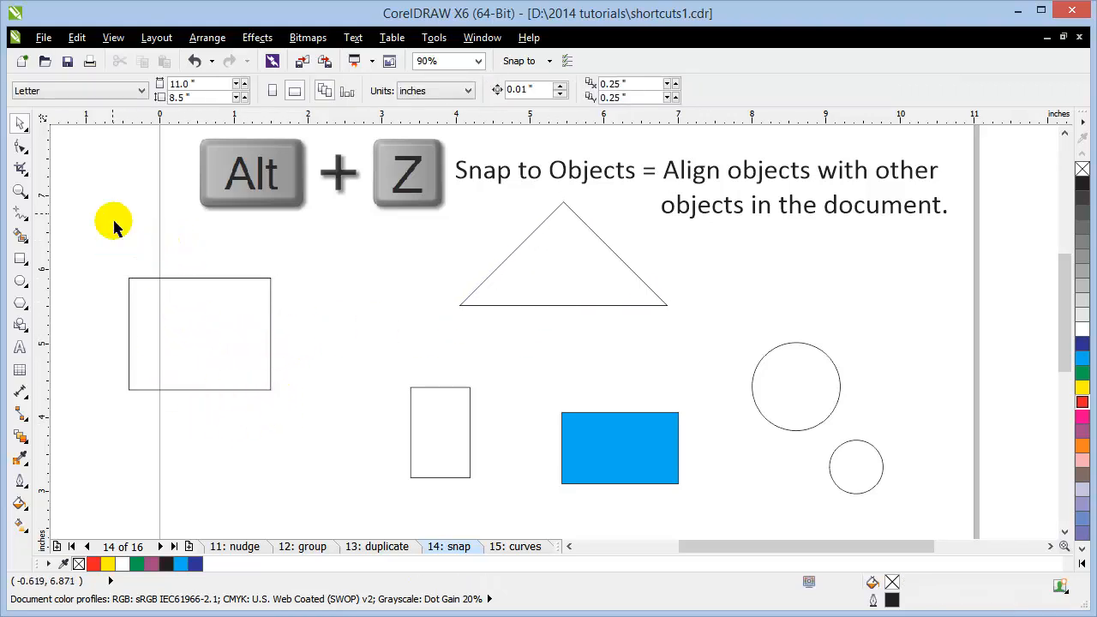
pyautogui.click(197, 323)
# Step: Enable Snap to Objects, snap the rectangle's corner to the triangle base's midpoint, then return it left
pyautogui.click(74, 287)
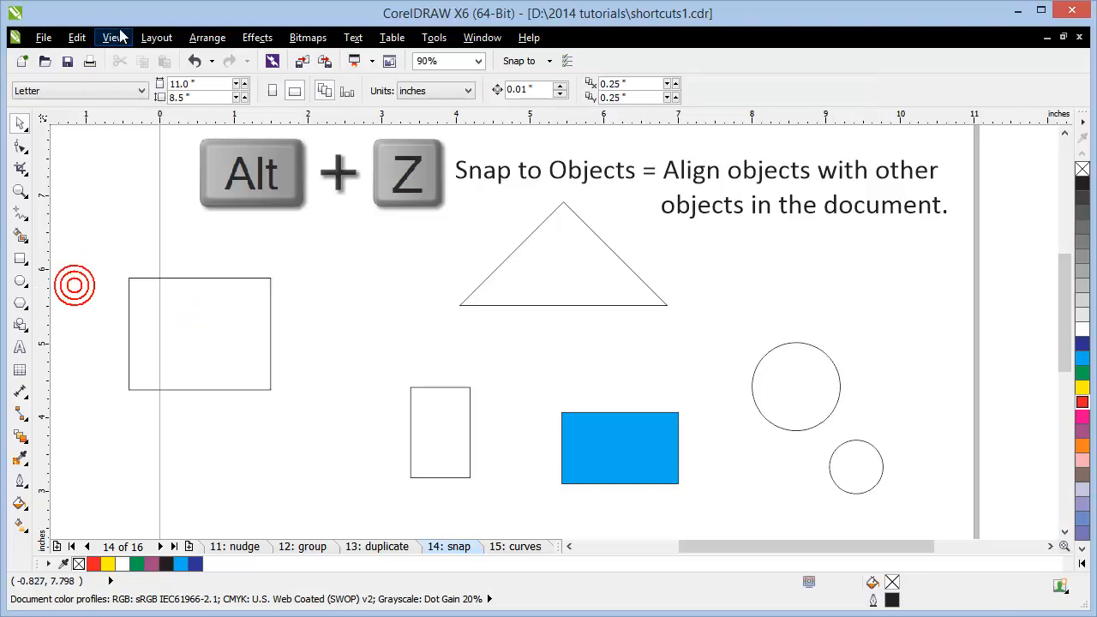
pyautogui.click(113, 38)
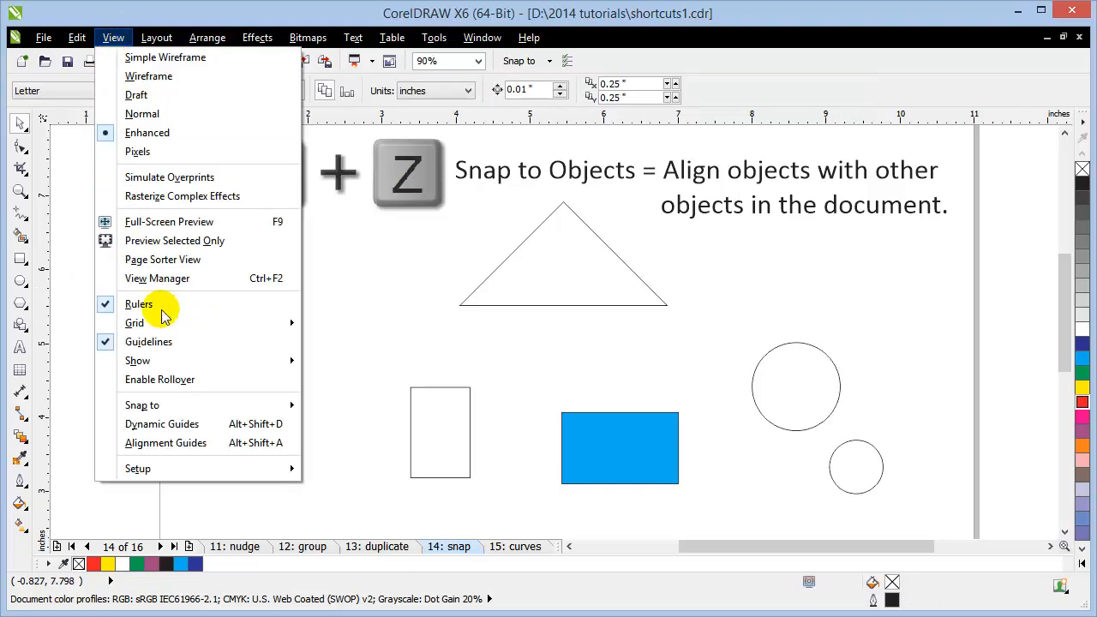
pyautogui.moveTo(182, 410)
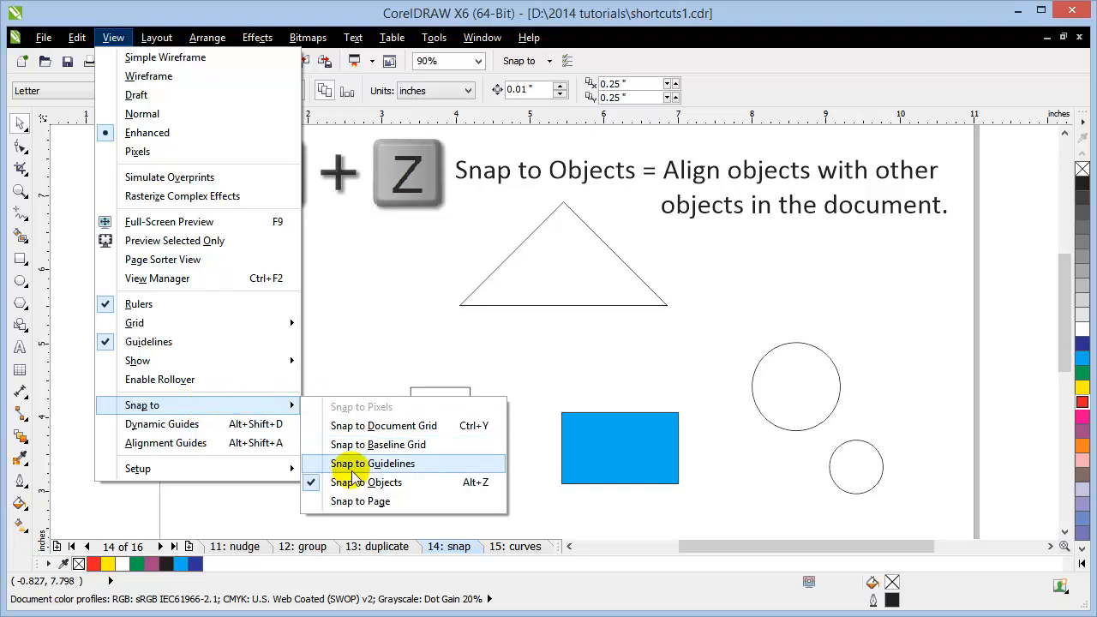
pyautogui.click(356, 317)
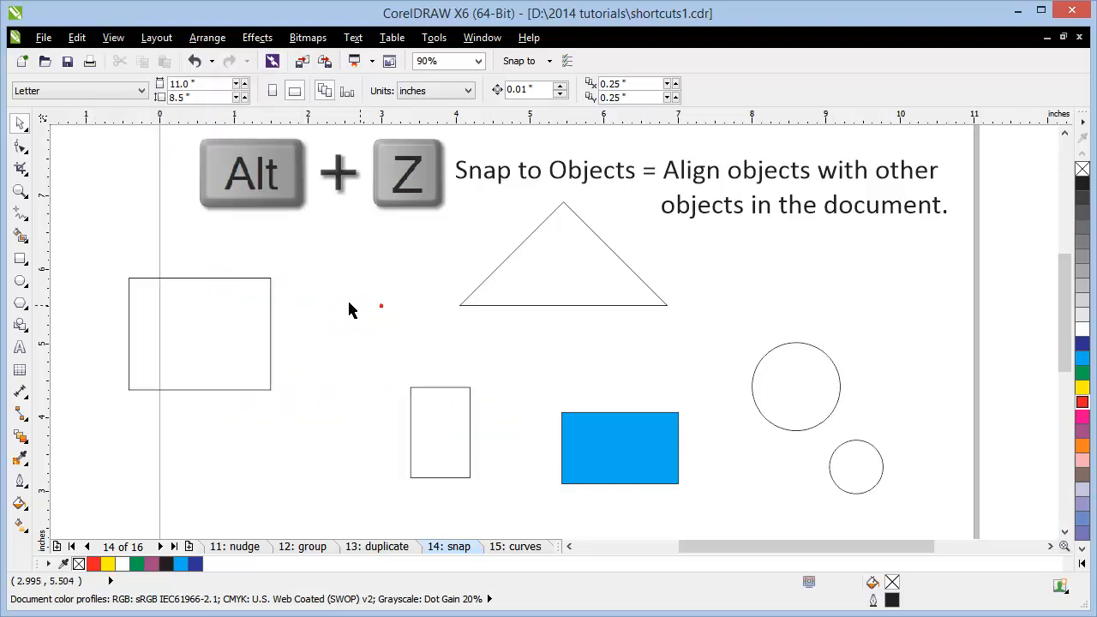
pyautogui.moveTo(220, 374); pyautogui.dragTo(267, 370)
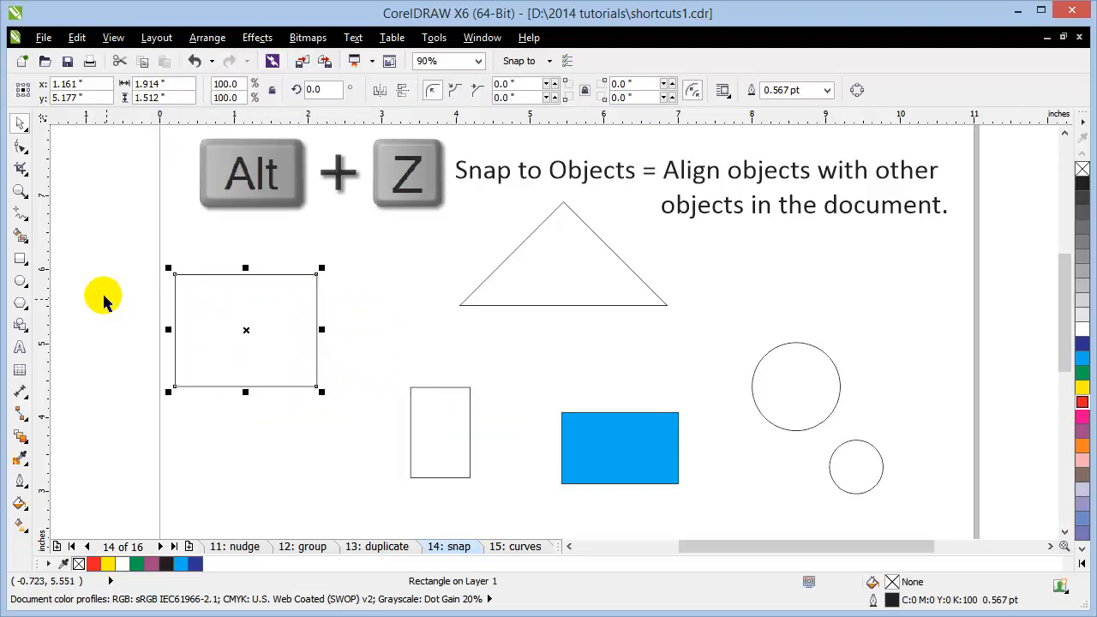
pyautogui.click(89, 271)
pyautogui.click(223, 334)
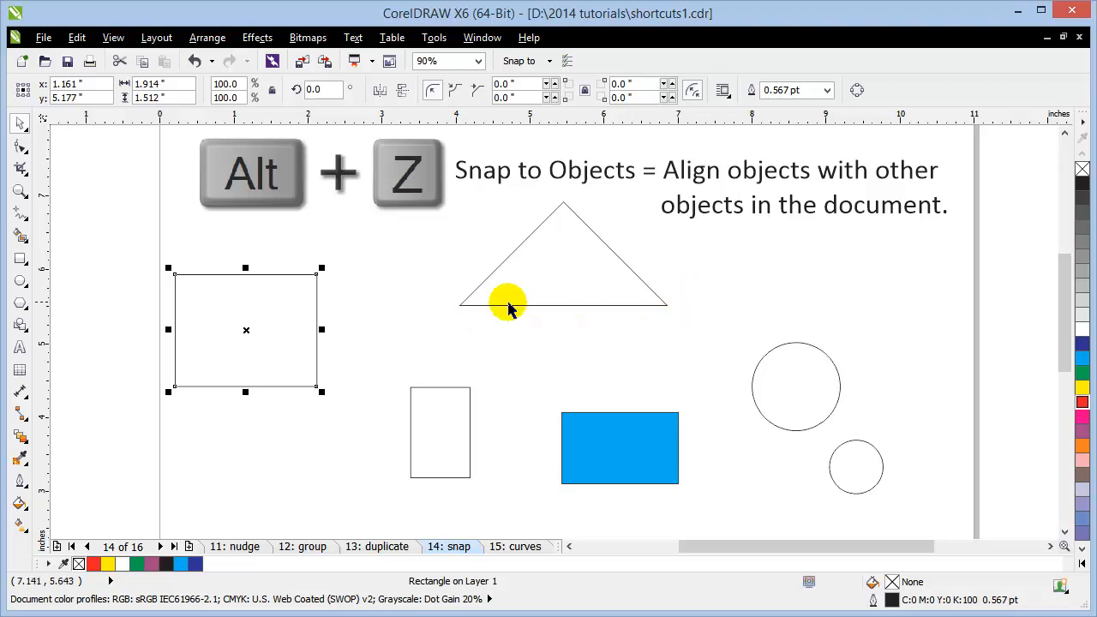
pyautogui.moveTo(174, 274); pyautogui.dragTo(562, 306)
pyautogui.click(480, 353)
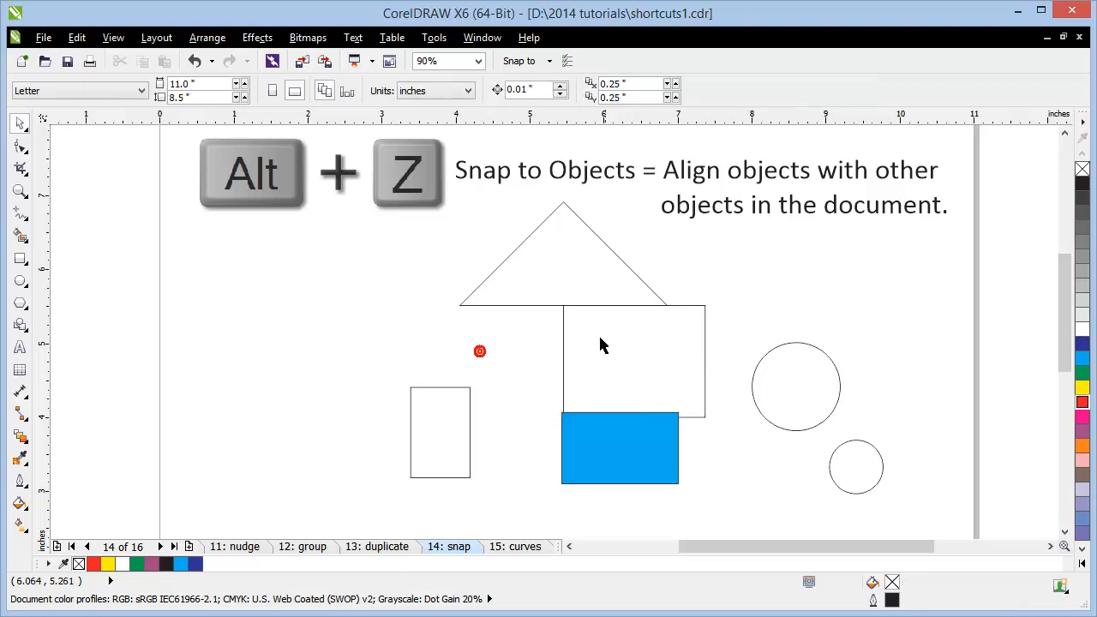
pyautogui.moveTo(607, 384); pyautogui.dragTo(182, 369)
pyautogui.click(226, 489)
# Step: Centre the large circle on the triangle's left corner and the small circle on its right corner
pyautogui.moveTo(795, 399); pyautogui.dragTo(368, 343)
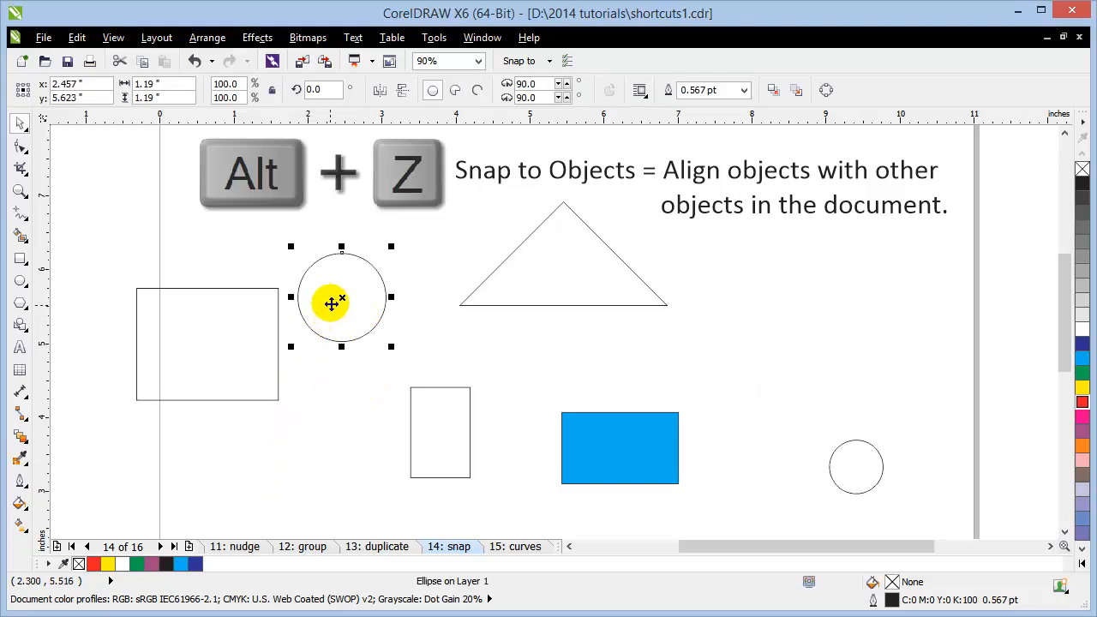
pyautogui.moveTo(345, 296); pyautogui.dragTo(460, 306)
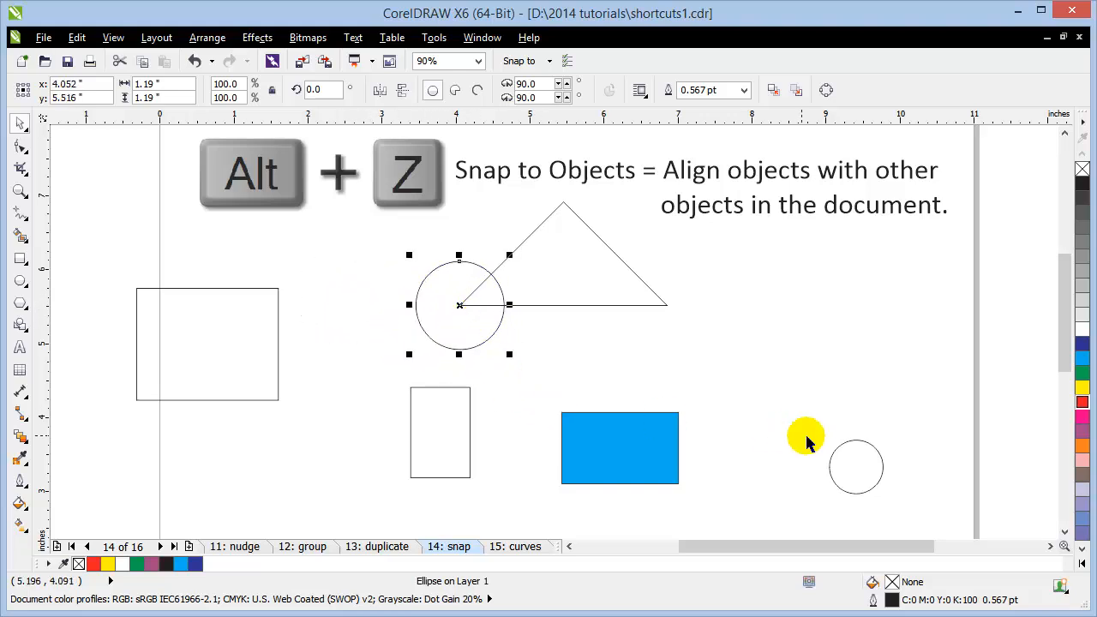
pyautogui.click(896, 455)
pyautogui.click(857, 461)
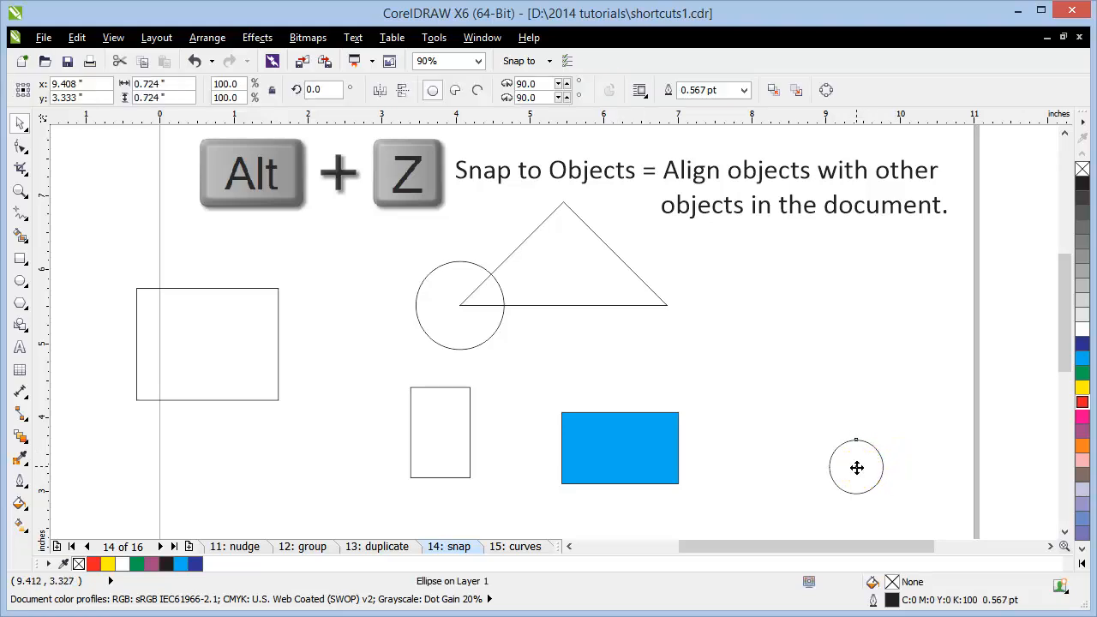
pyautogui.moveTo(854, 470); pyautogui.dragTo(664, 304)
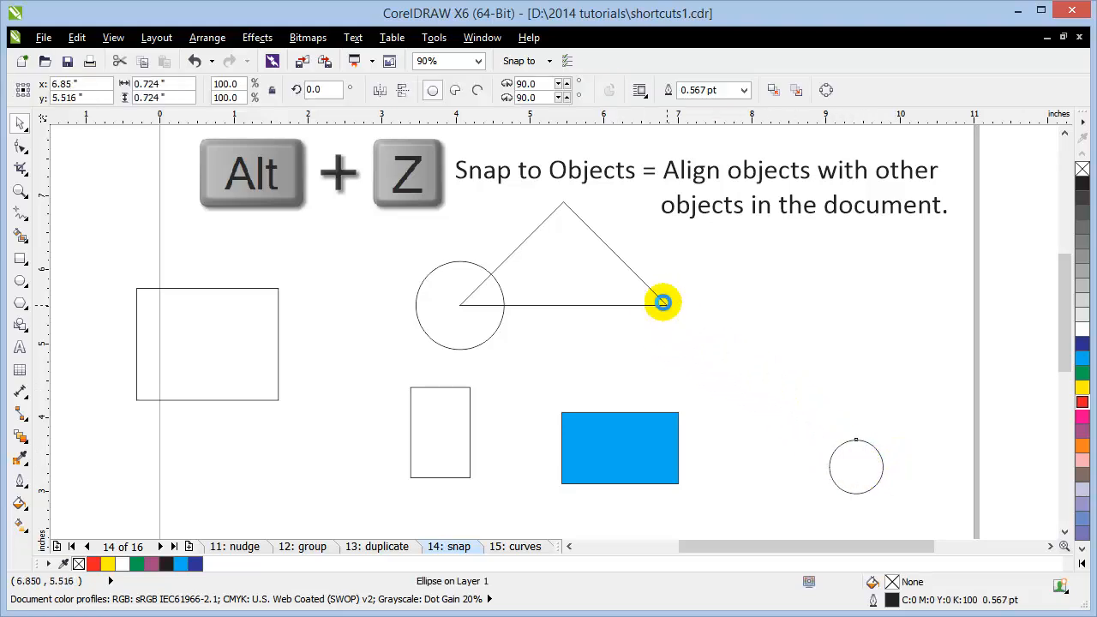
# Step: Move the blue rectangle up and to the right
pyautogui.click(771, 323)
pyautogui.click(584, 434)
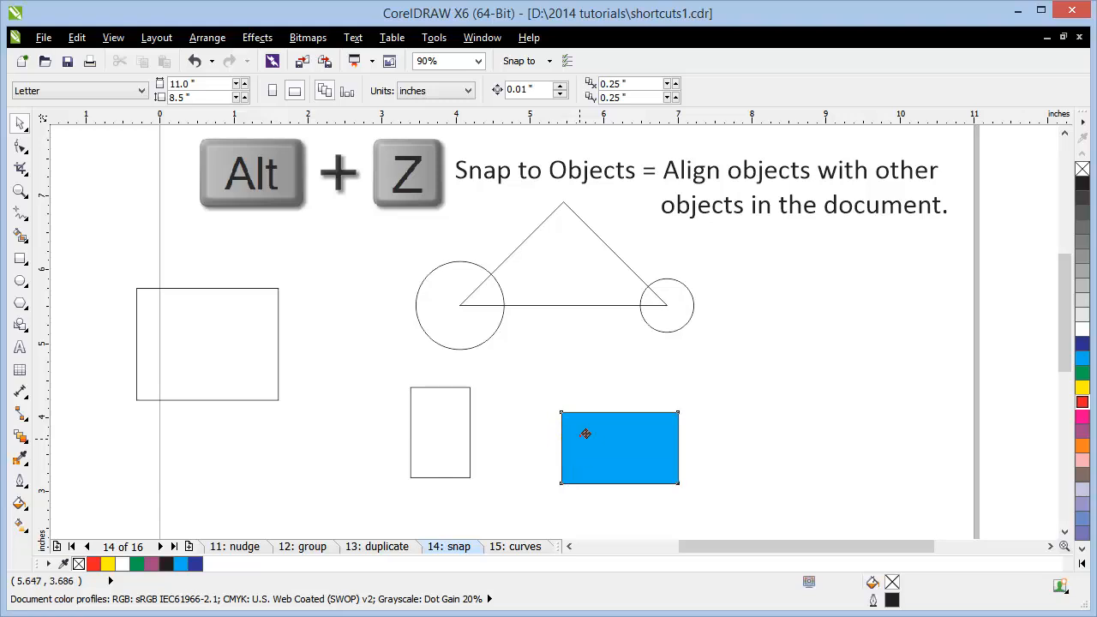
pyautogui.moveTo(584, 434); pyautogui.dragTo(793, 350)
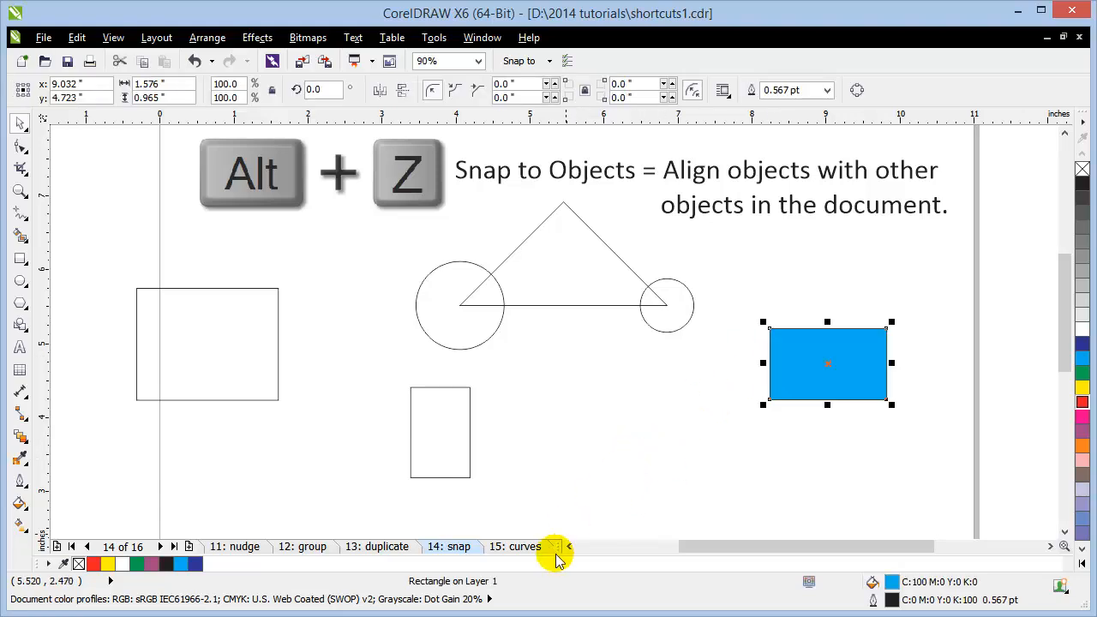
# Step: On the 15: curves page, delete the existing square
pyautogui.click(517, 548)
pyautogui.scroll(-3, 571, 473)
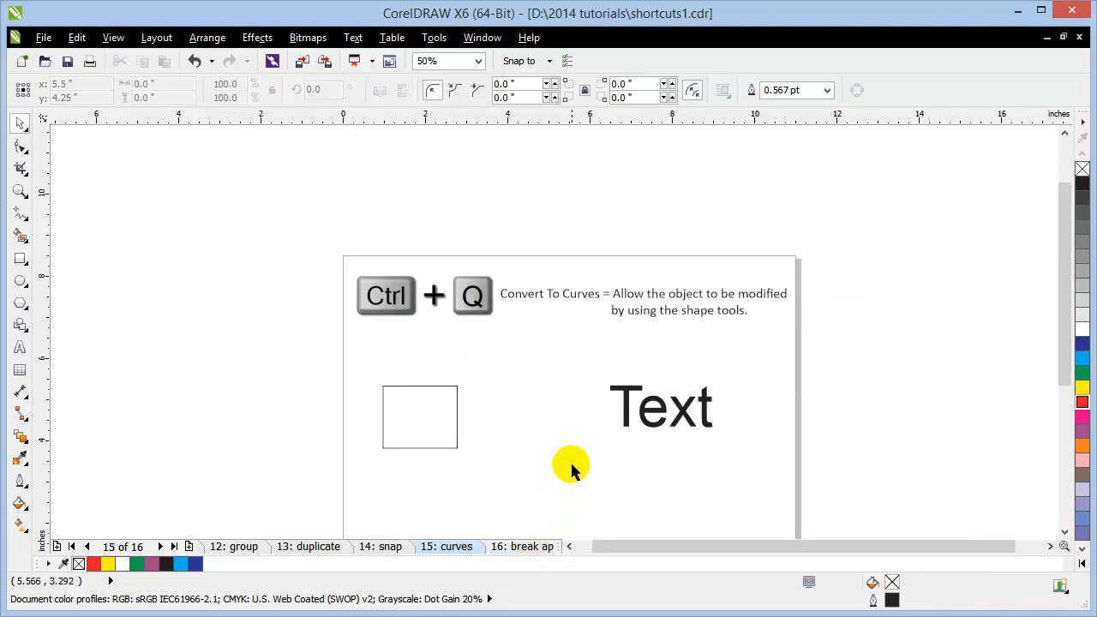
pyautogui.scroll(2, 455, 317)
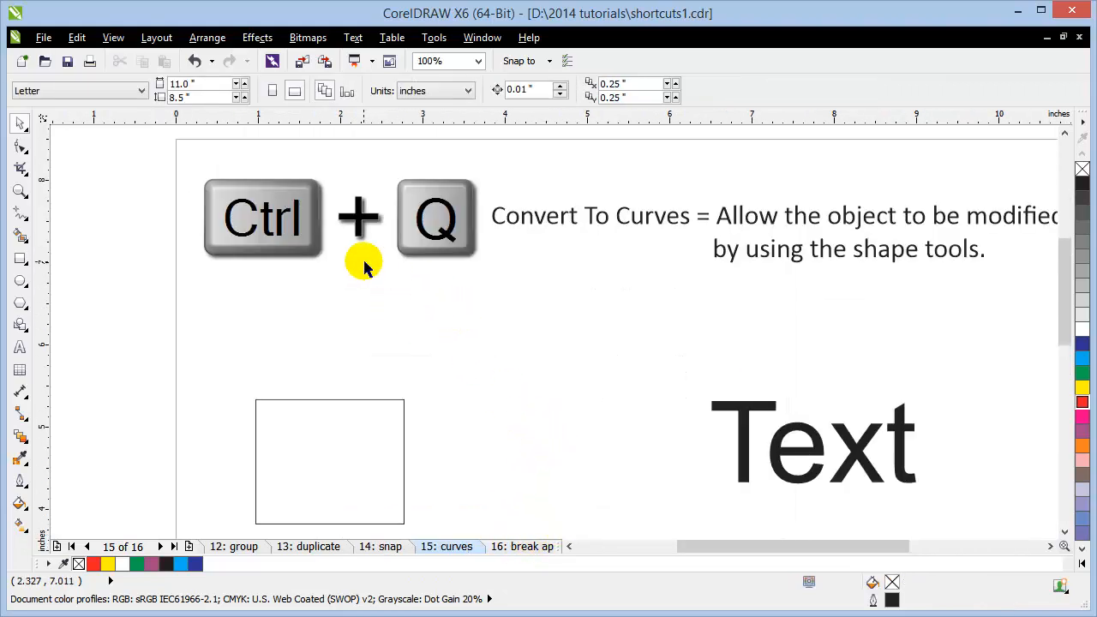
pyautogui.moveTo(356, 467); pyautogui.dragTo(415, 378)
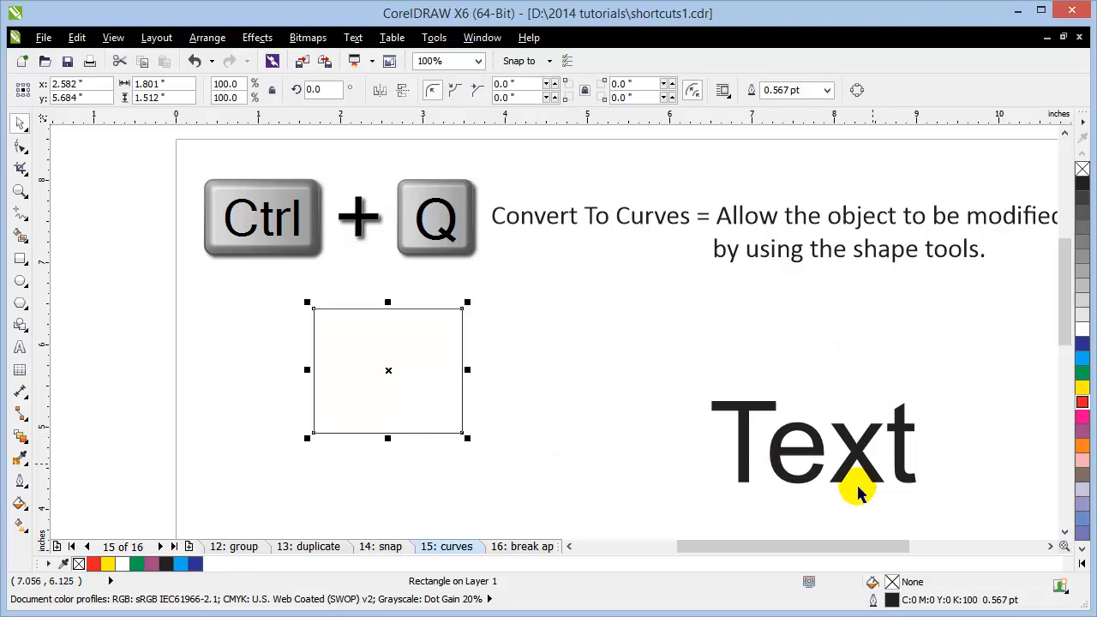
pyautogui.click(595, 443)
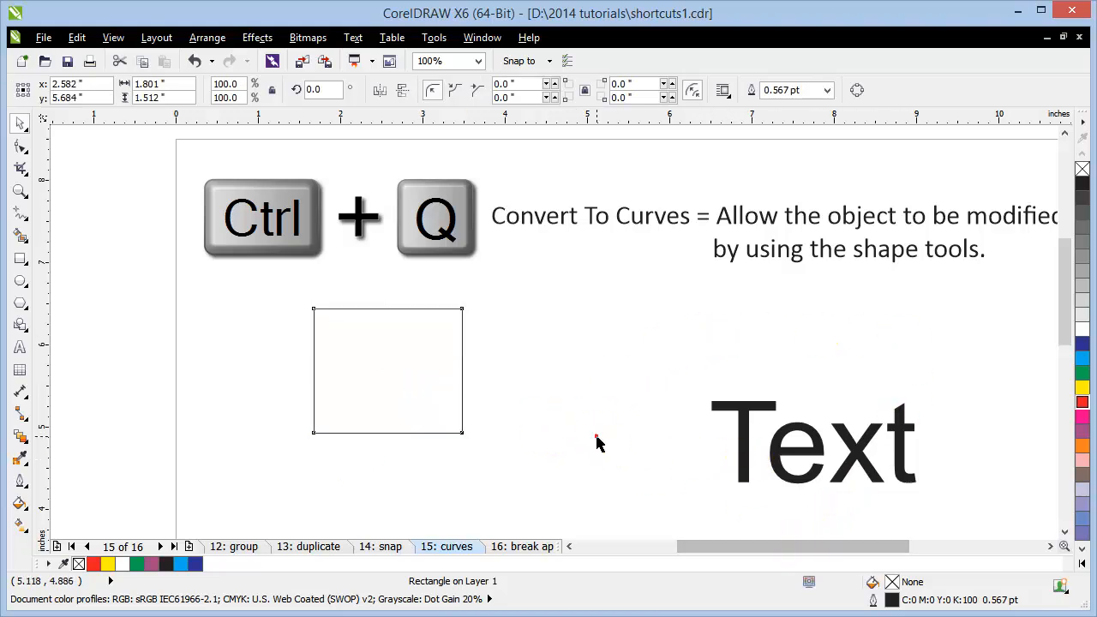
pyautogui.click(380, 381)
pyautogui.moveTo(379, 380); pyautogui.dragTo(375, 391)
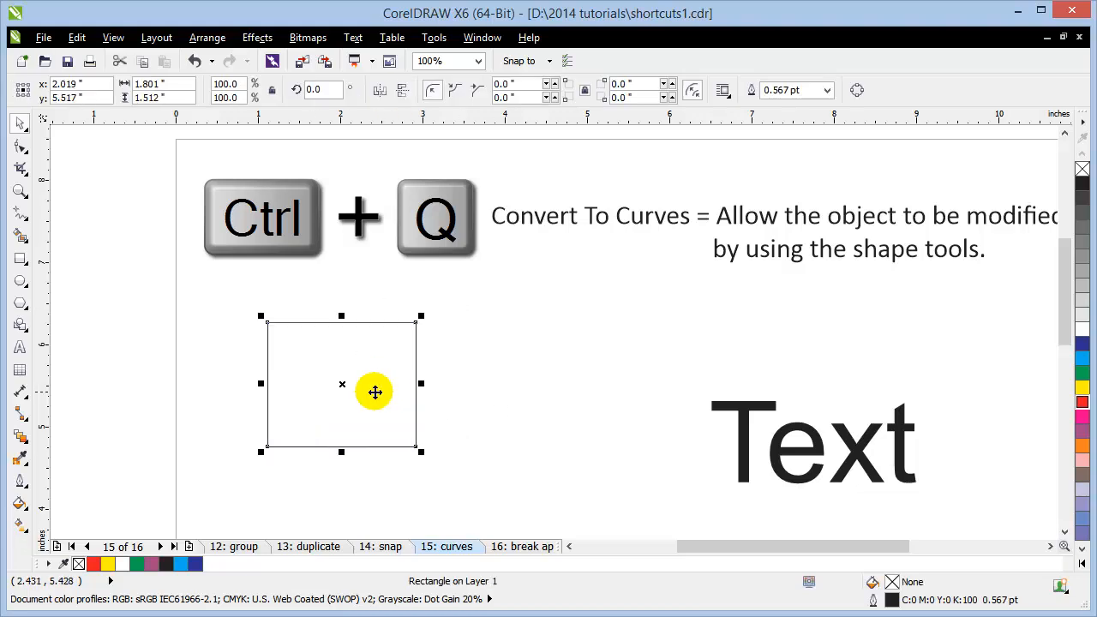
pyautogui.press('Delete')
# Step: Draw a wider rectangle below the heading with the Rectangle tool and shift it slightly right
pyautogui.click(20, 258)
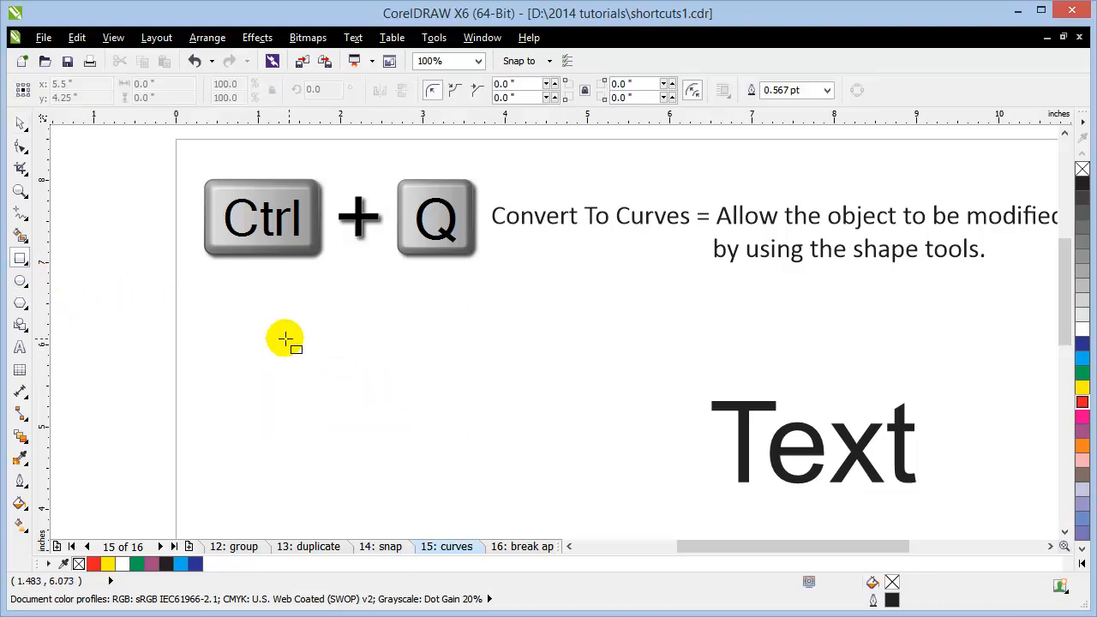
pyautogui.moveTo(267, 321); pyautogui.dragTo(435, 428)
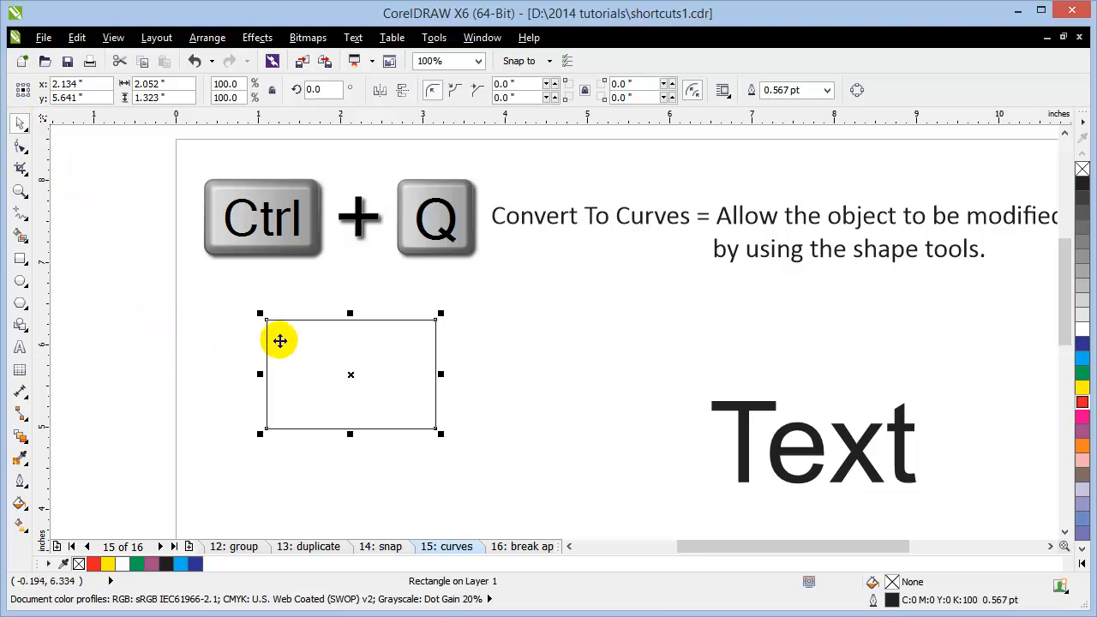
pyautogui.click(152, 363)
pyautogui.click(266, 325)
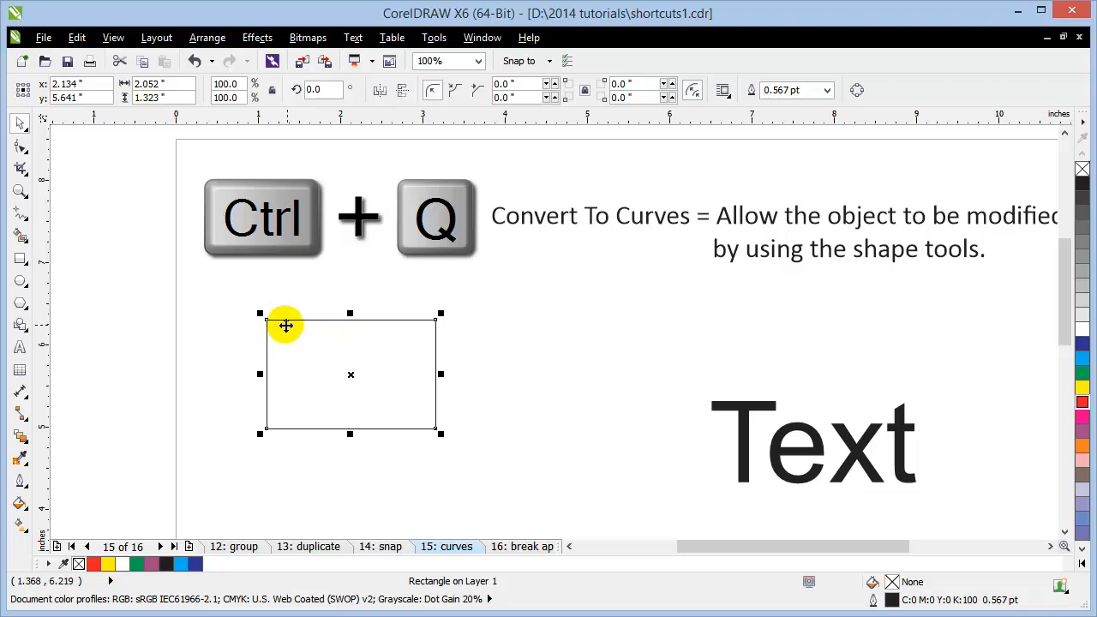
pyautogui.moveTo(260, 313); pyautogui.dragTo(318, 319)
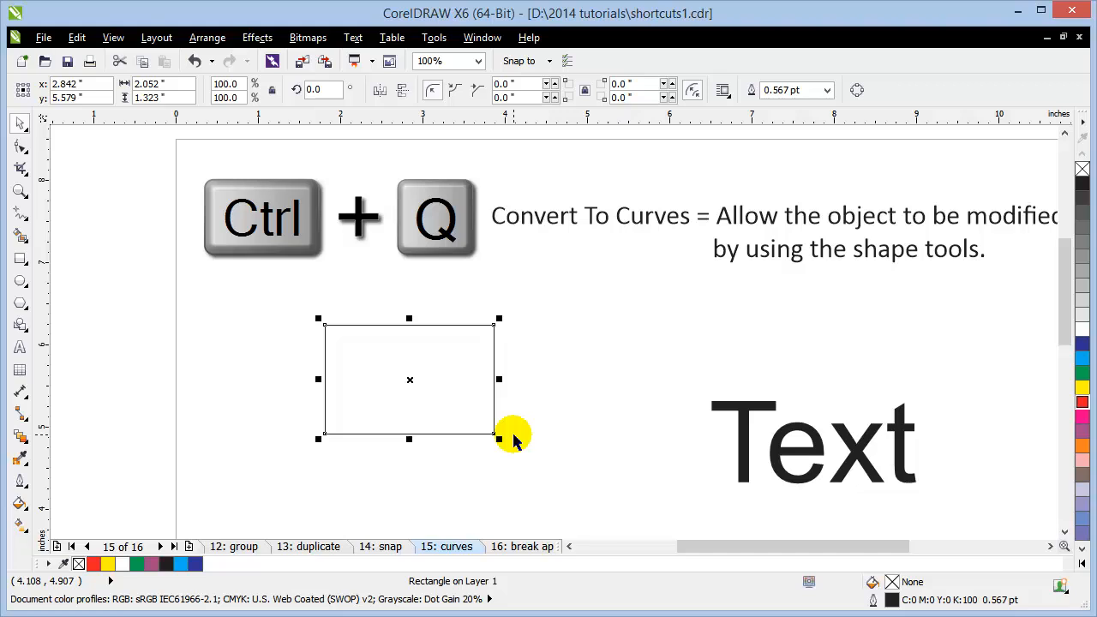
# Step: Convert the rectangle to curves with Ctrl+Q, drag its top nodes into a slanted shape, then draw a rectangle beside it
pyautogui.hotkey('ctrl', 'q')
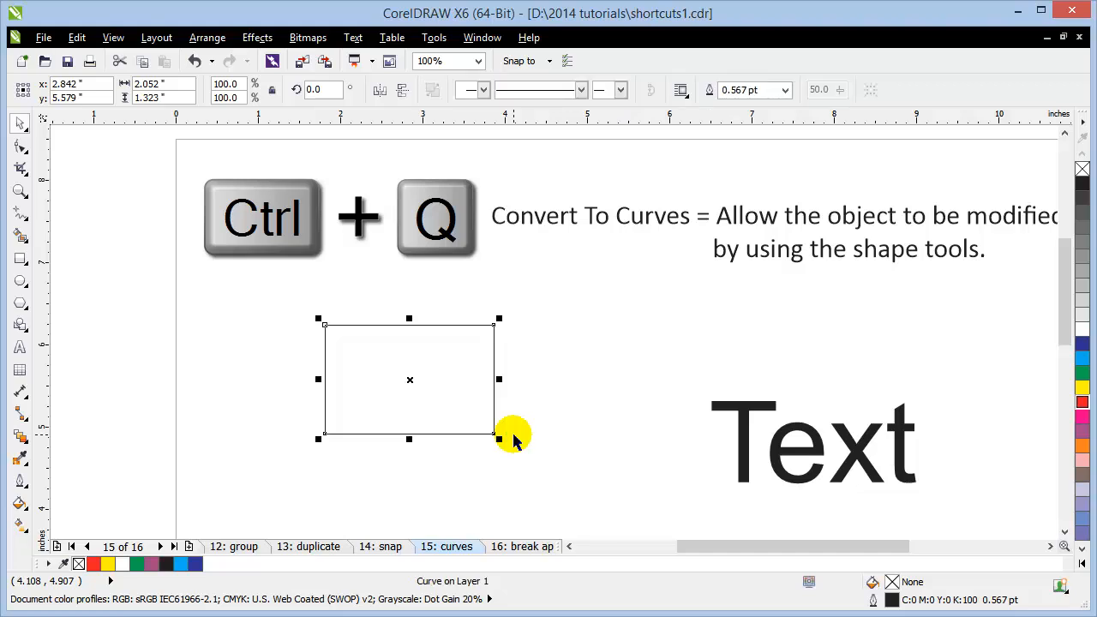
pyautogui.click(212, 413)
pyautogui.moveTo(387, 374); pyautogui.dragTo(323, 369)
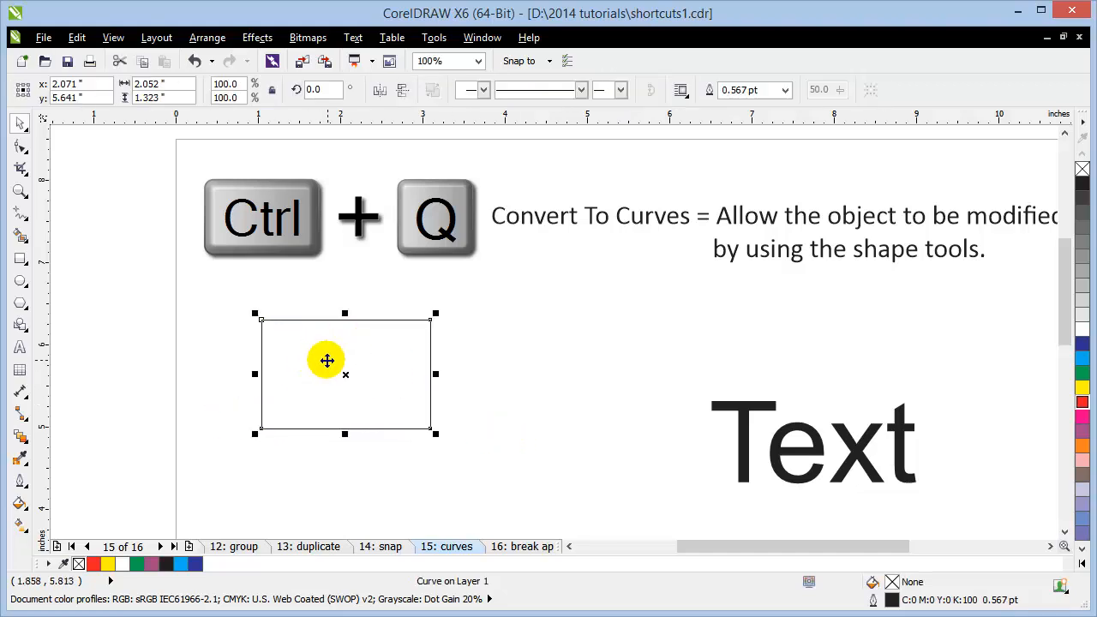
pyautogui.click(21, 148)
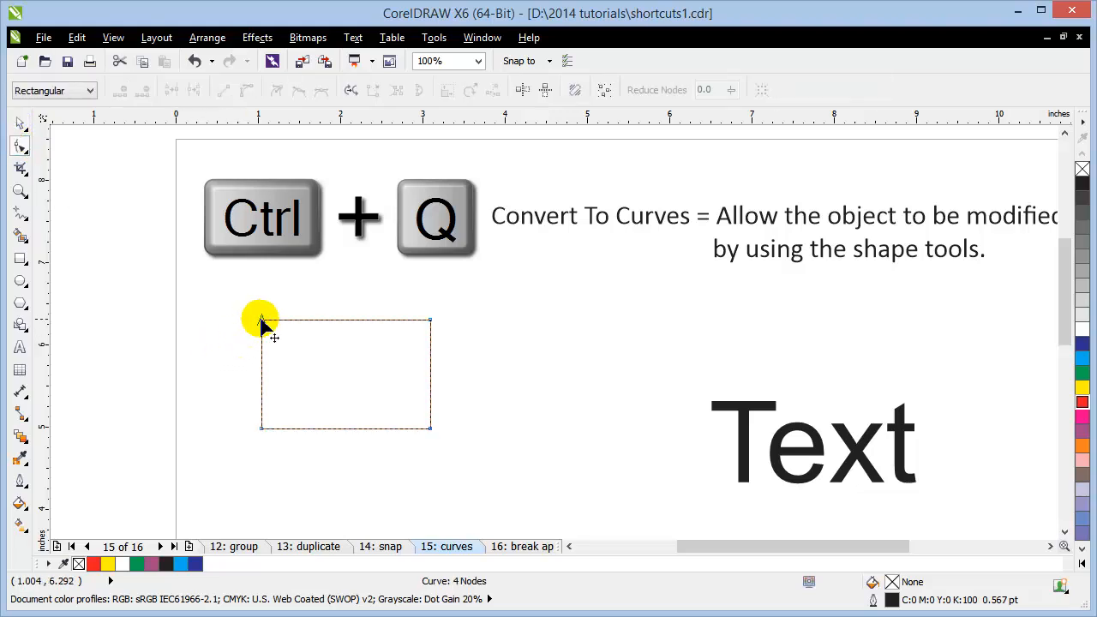
pyautogui.moveTo(260, 319); pyautogui.dragTo(305, 377)
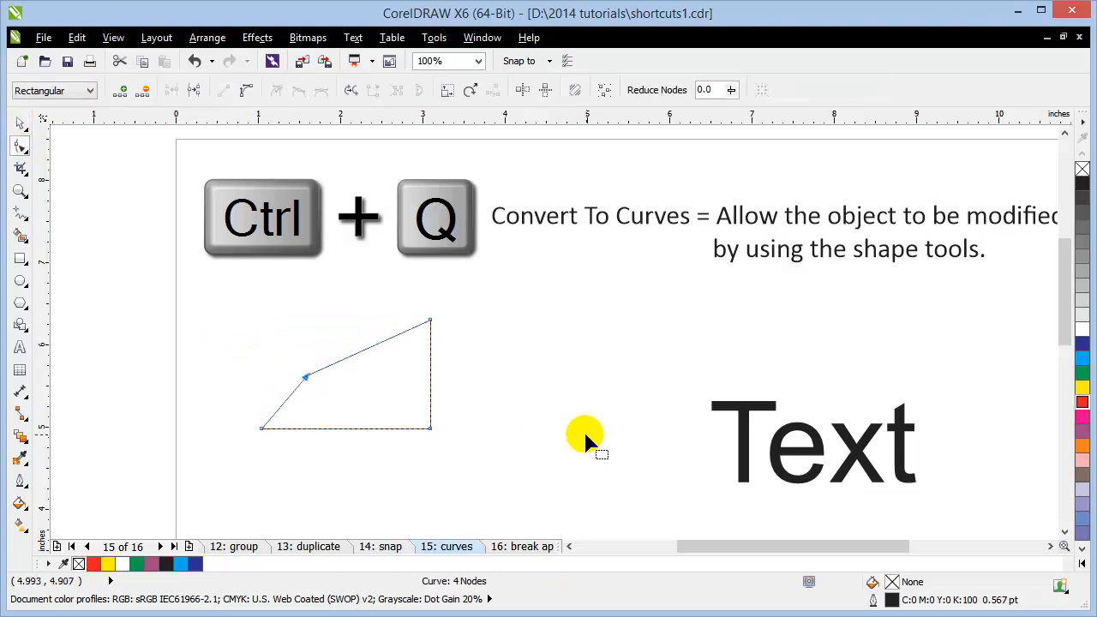
pyautogui.moveTo(430, 320); pyautogui.dragTo(412, 370)
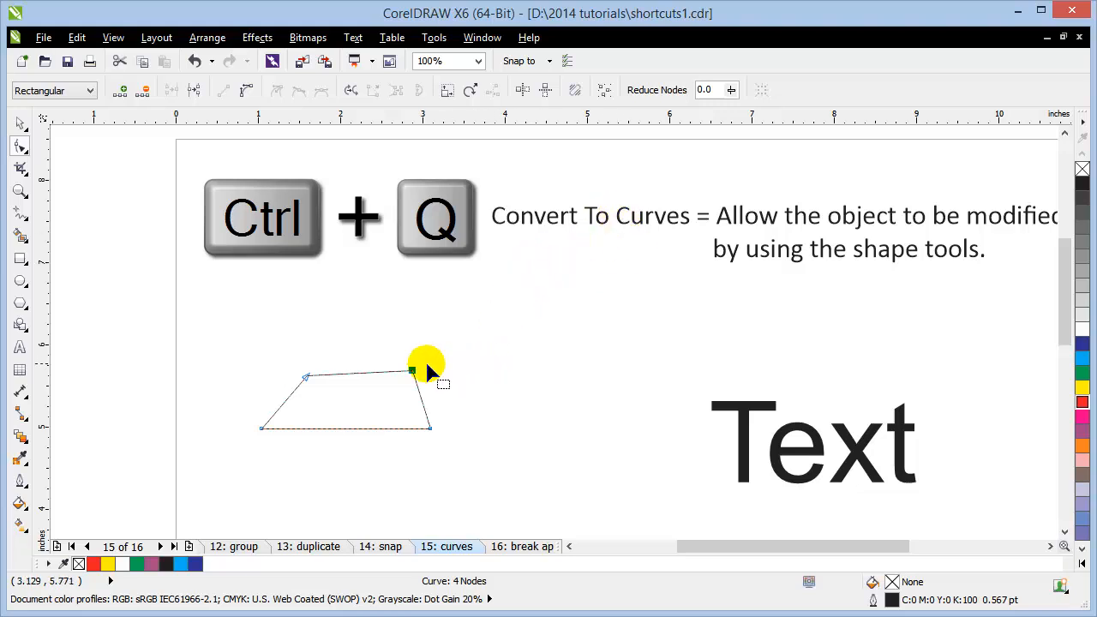
pyautogui.click(21, 259)
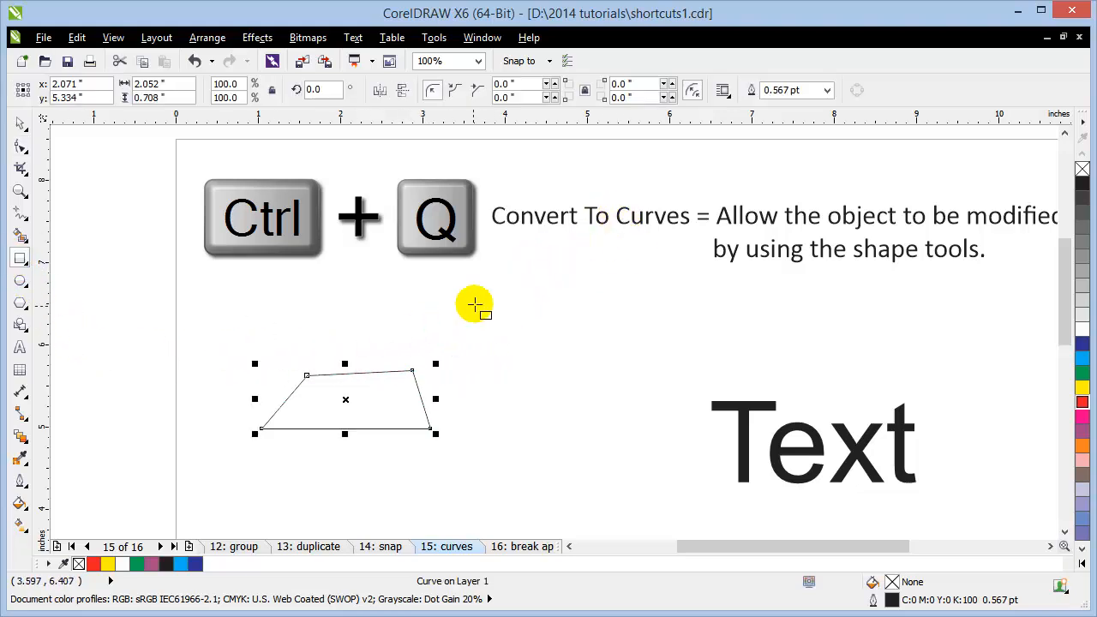
pyautogui.moveTo(476, 303)
pyautogui.mouseDown()
pyautogui.moveTo(599, 412)
pyautogui.moveTo(617, 406)
pyautogui.mouseUp()
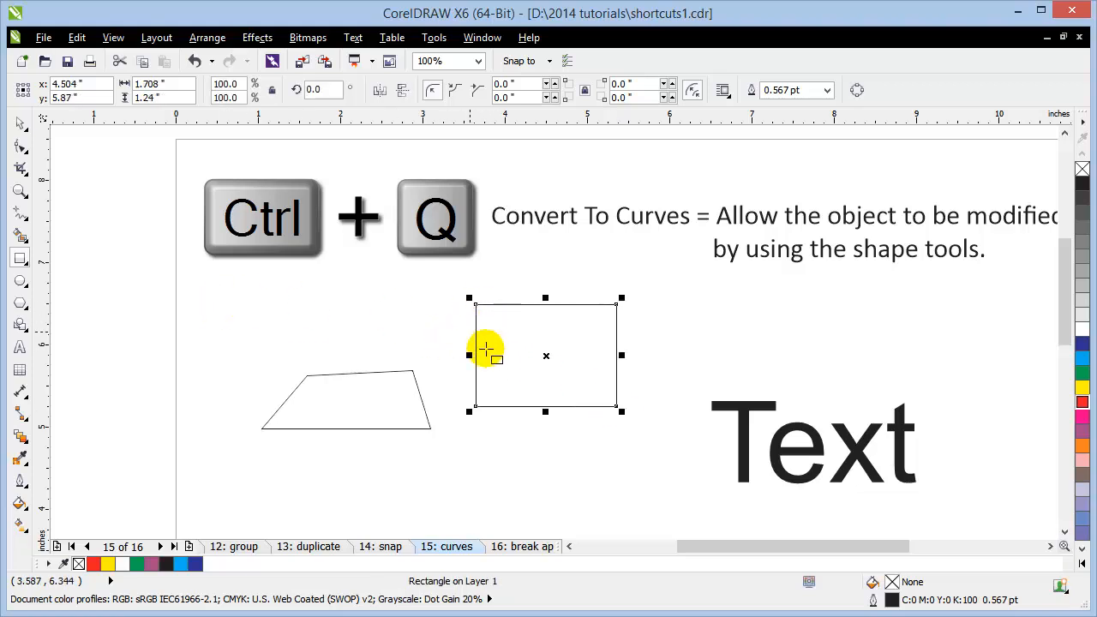
# Step: Round the new rectangle's corners with the Shape tool, then reduce the rounding to nearly square
pyautogui.click(20, 146)
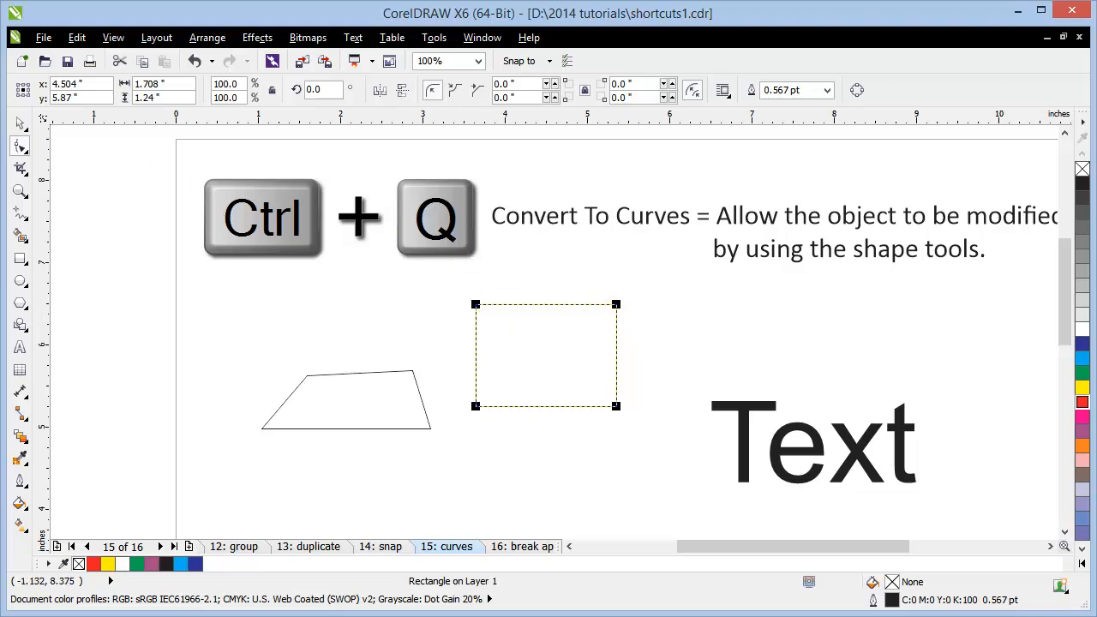
pyautogui.moveTo(476, 305)
pyautogui.mouseDown()
pyautogui.moveTo(508, 313)
pyautogui.moveTo(490, 314)
pyautogui.mouseUp()
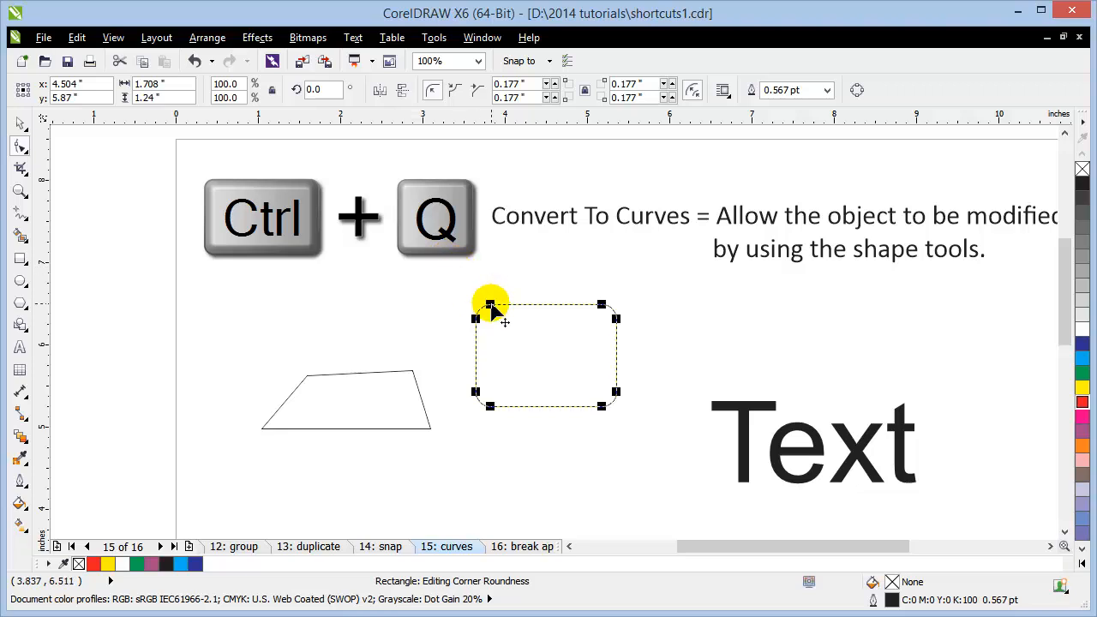
pyautogui.moveTo(489, 303); pyautogui.dragTo(445, 301)
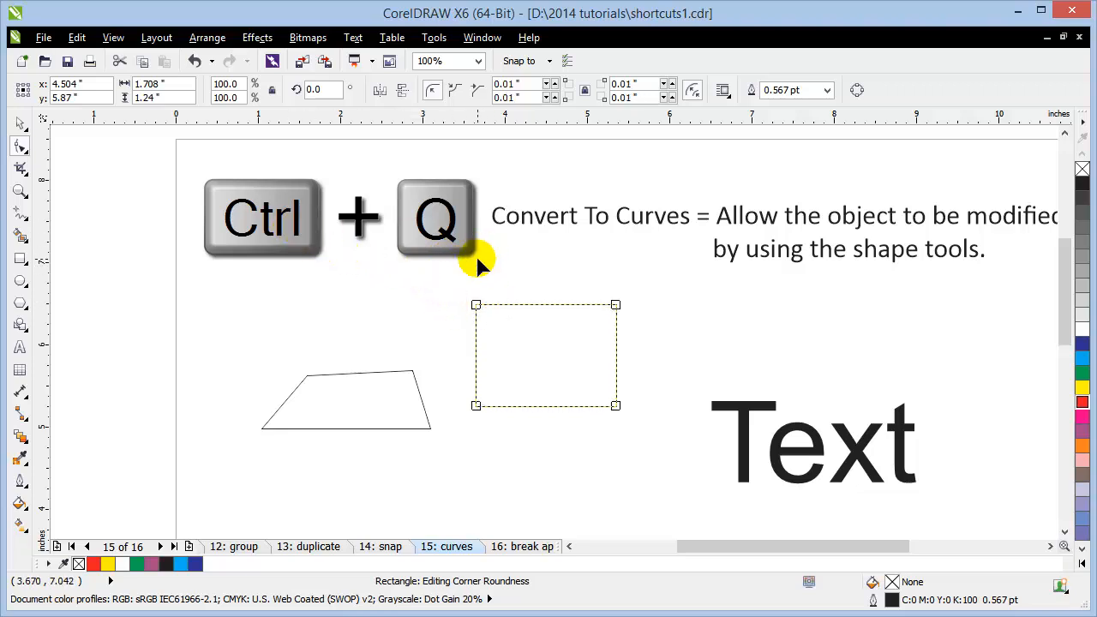
# Step: Convert it to curves with Ctrl+Q and pull the top-edge nodes down into a notched outline
pyautogui.hotkey('ctrl', 'q')
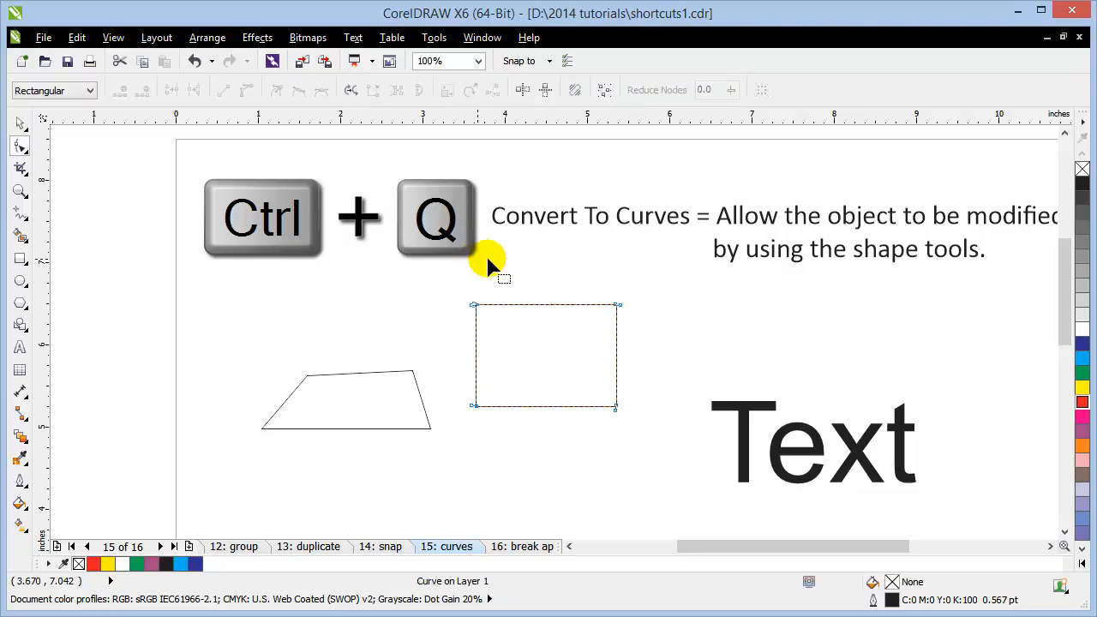
pyautogui.moveTo(476, 307); pyautogui.dragTo(510, 339)
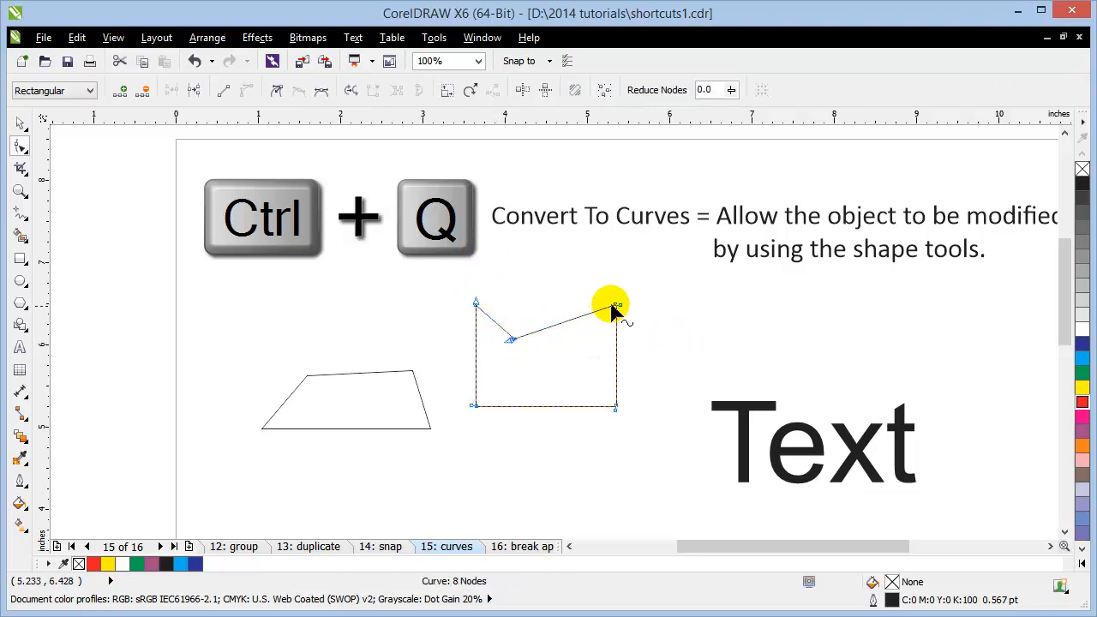
pyautogui.moveTo(620, 308); pyautogui.dragTo(594, 343)
pyautogui.moveTo(774, 558); pyautogui.dragTo(806, 553)
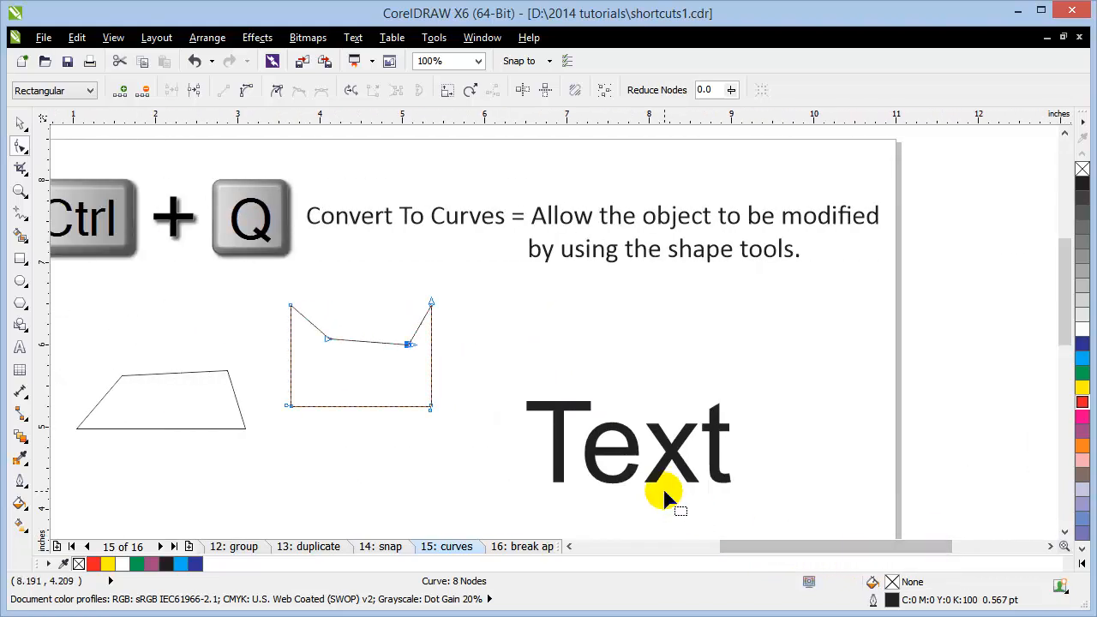
# Step: Move the word Text higher on the page
pyautogui.click(19, 125)
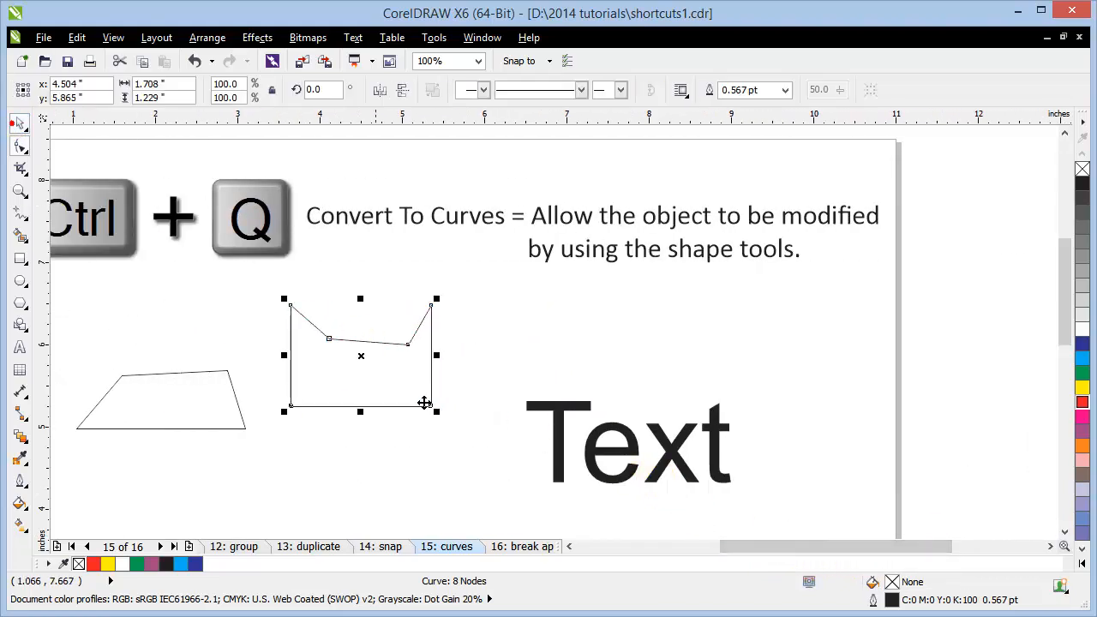
pyautogui.press('Escape')
pyautogui.moveTo(554, 420); pyautogui.dragTo(557, 359)
# Step: Try lowering the x and widening Text's letter spacing, undo both, and reselect Text
pyautogui.click(21, 147)
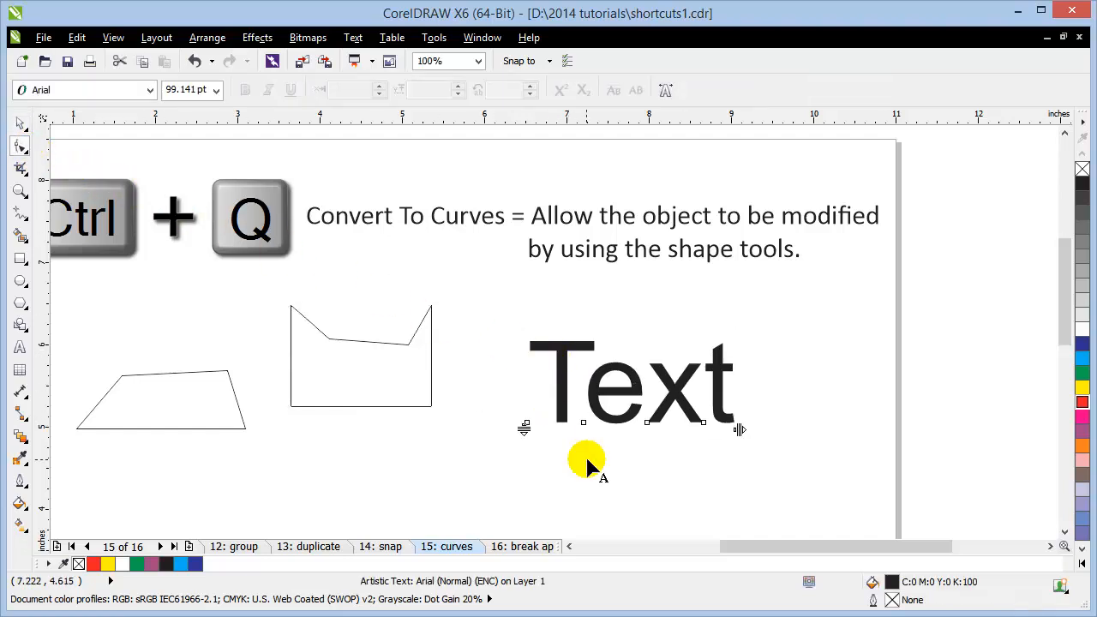
pyautogui.moveTo(647, 424); pyautogui.dragTo(641, 477)
pyautogui.hotkey('ctrl', 'z')
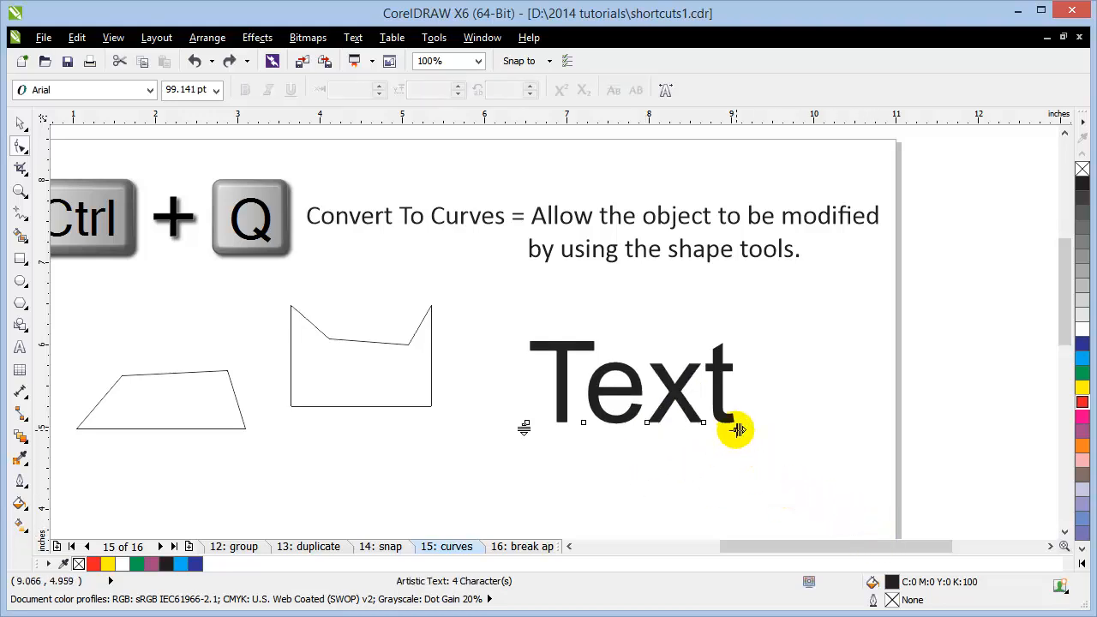
pyautogui.moveTo(737, 429); pyautogui.dragTo(875, 429)
pyautogui.hotkey('ctrl', 'z')
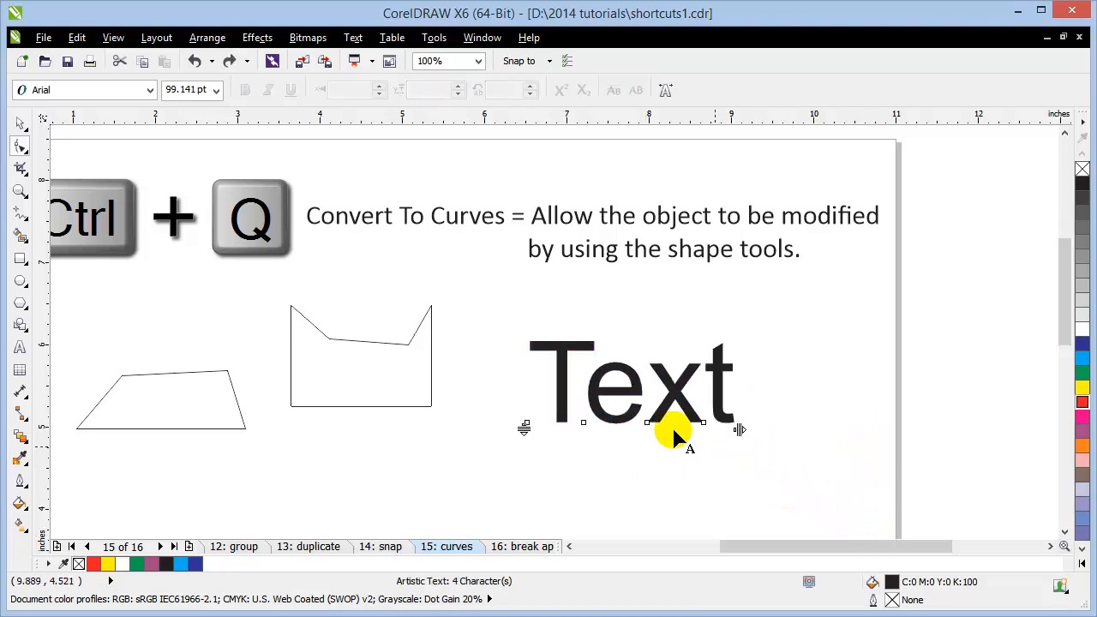
pyautogui.click(21, 122)
pyautogui.click(492, 315)
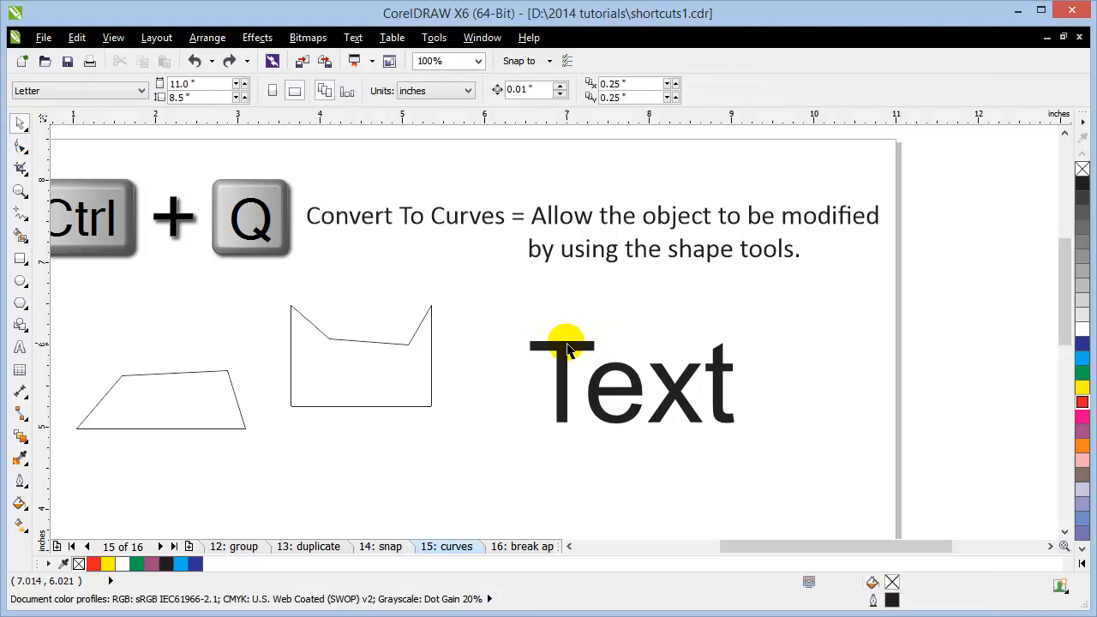
pyautogui.click(566, 372)
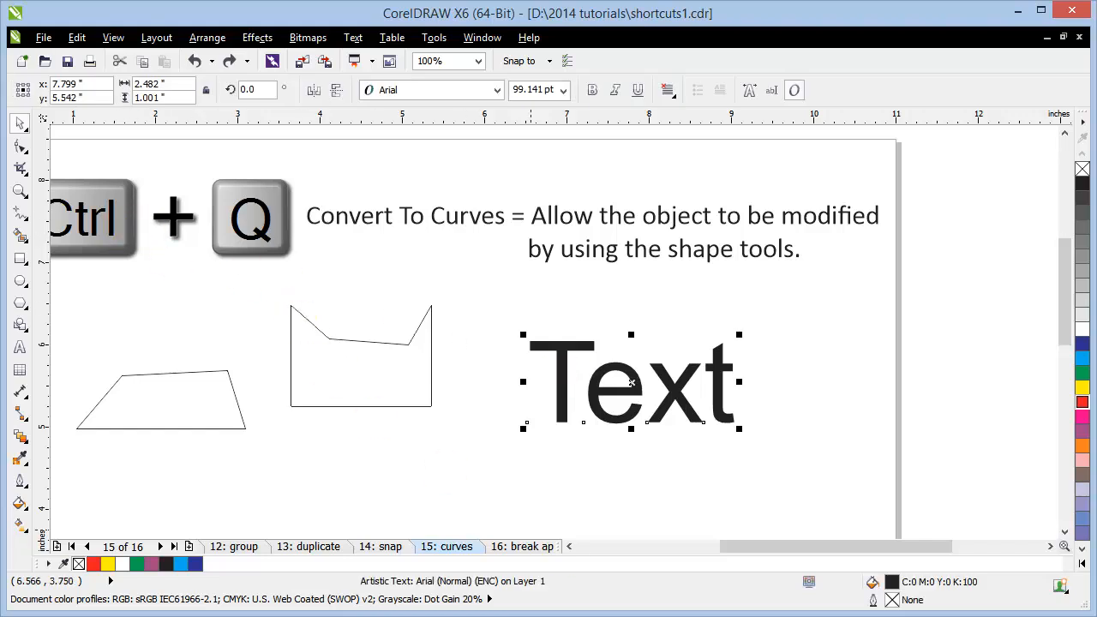
# Step: Convert Text to curves, enlarge the T's top into a block, and stretch the t's crossbar right
pyautogui.hotkey('ctrl', 'q')
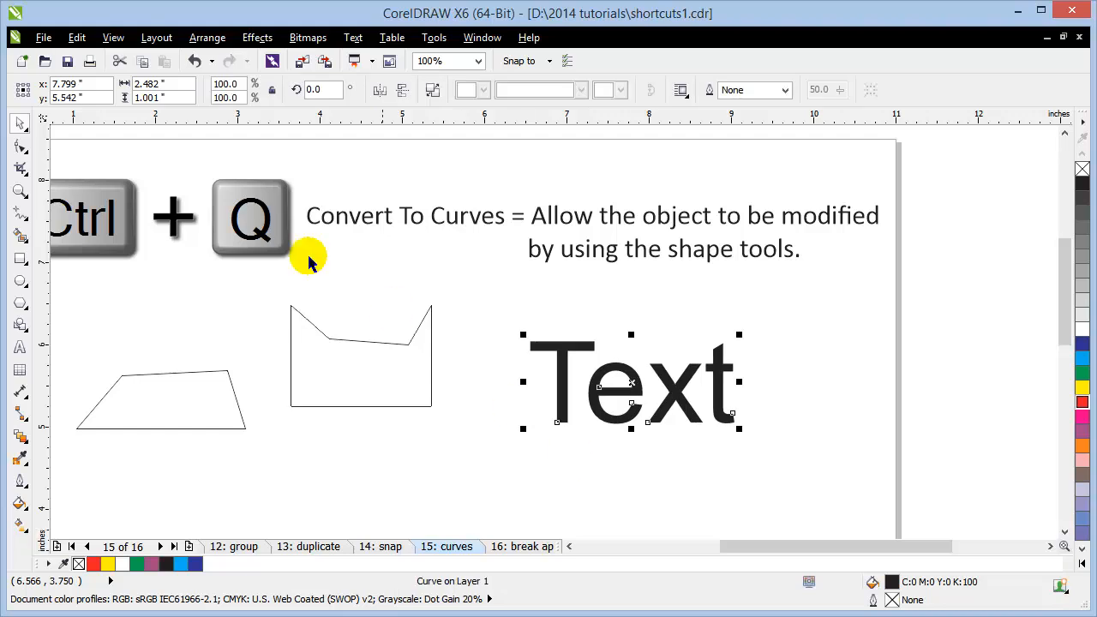
pyautogui.click(23, 150)
pyautogui.moveTo(514, 325); pyautogui.dragTo(590, 298)
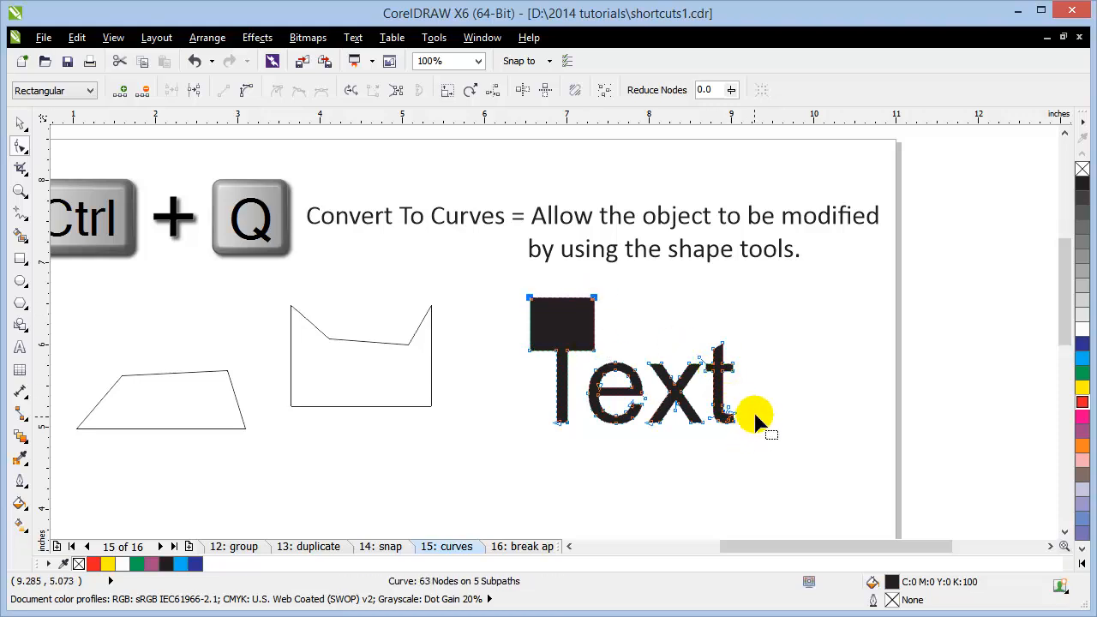
pyautogui.moveTo(747, 352); pyautogui.dragTo(839, 368)
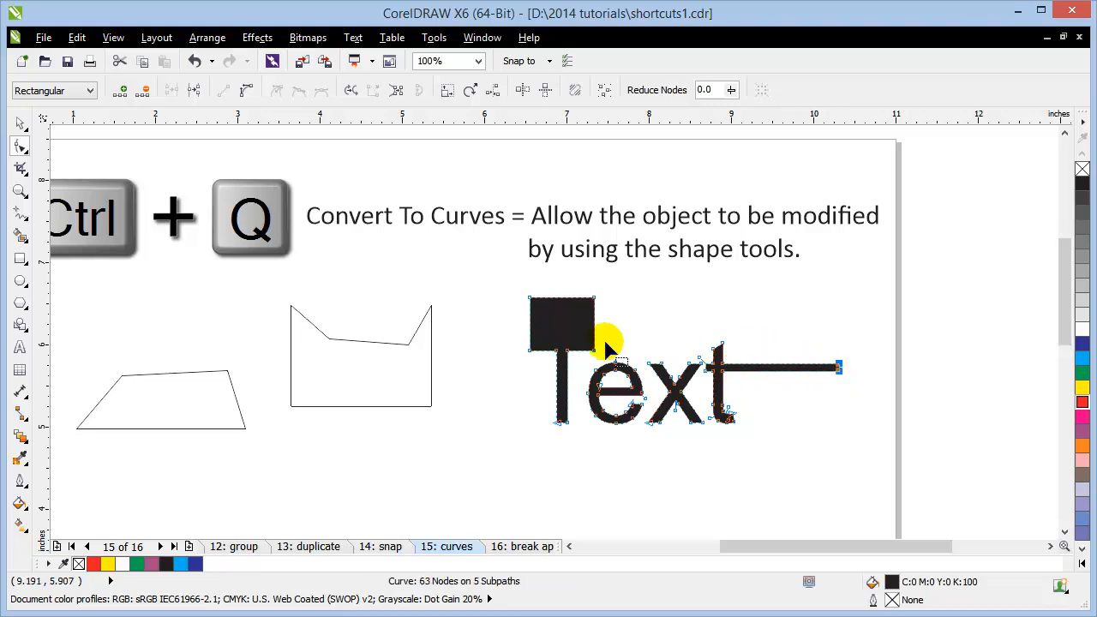
# Step: Stretch the base of the t rightward into a long stroke
pyautogui.click(21, 122)
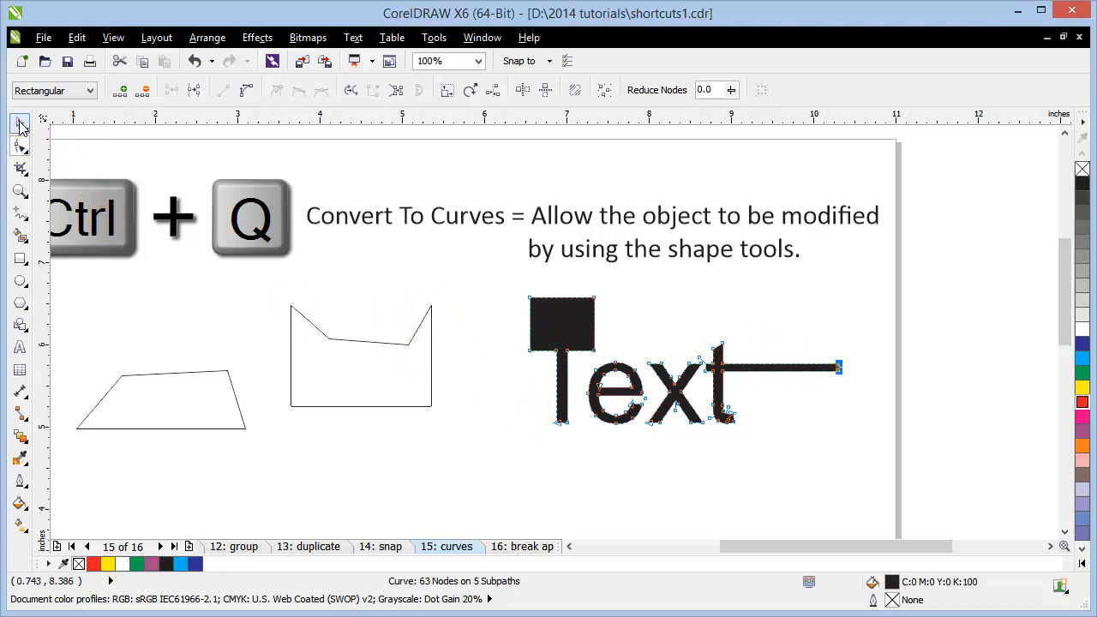
pyautogui.click(162, 342)
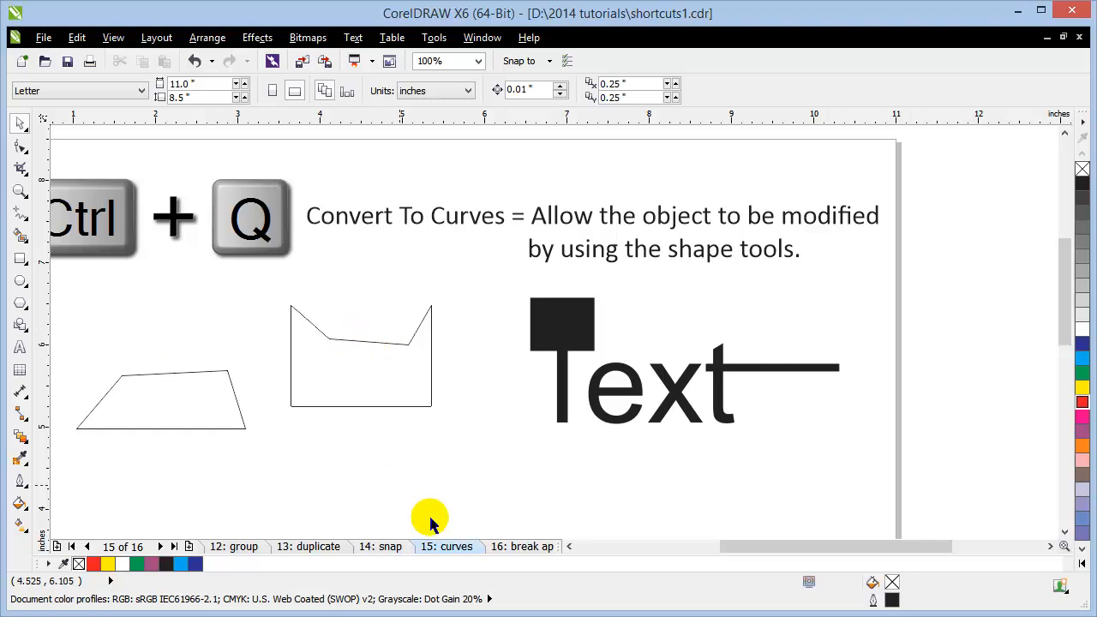
pyautogui.click(728, 401)
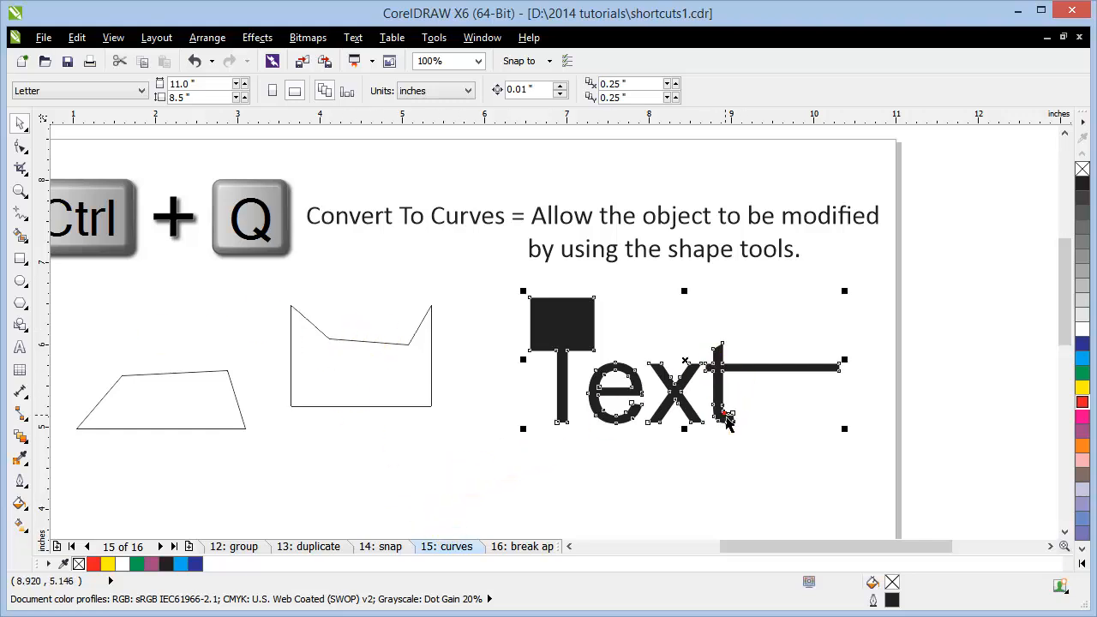
pyautogui.click(19, 147)
pyautogui.click(723, 432)
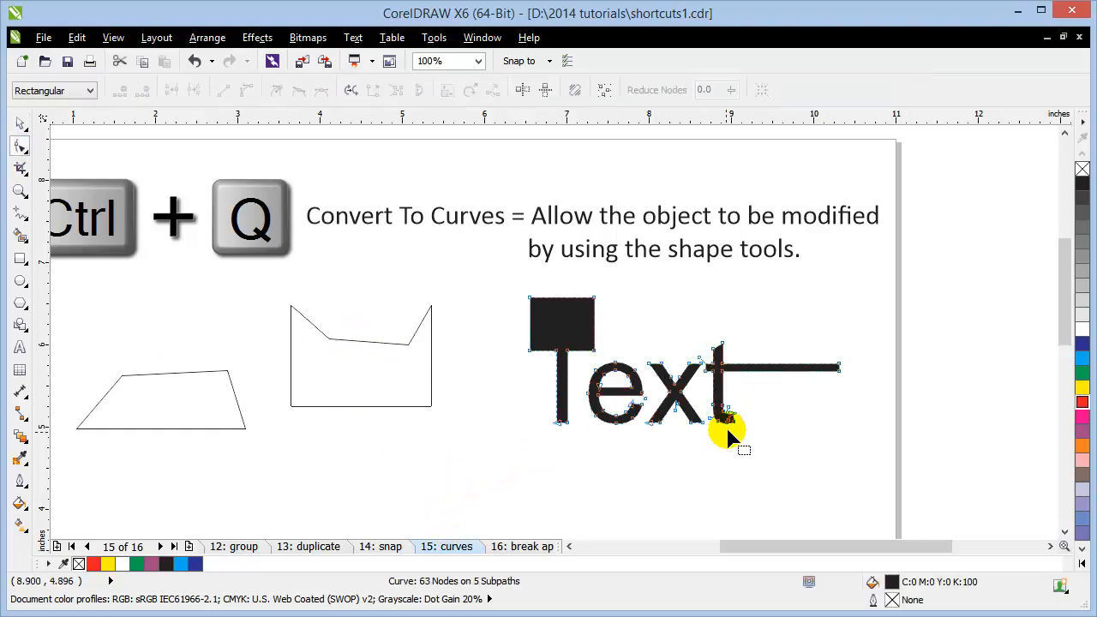
pyautogui.moveTo(733, 432); pyautogui.dragTo(871, 434)
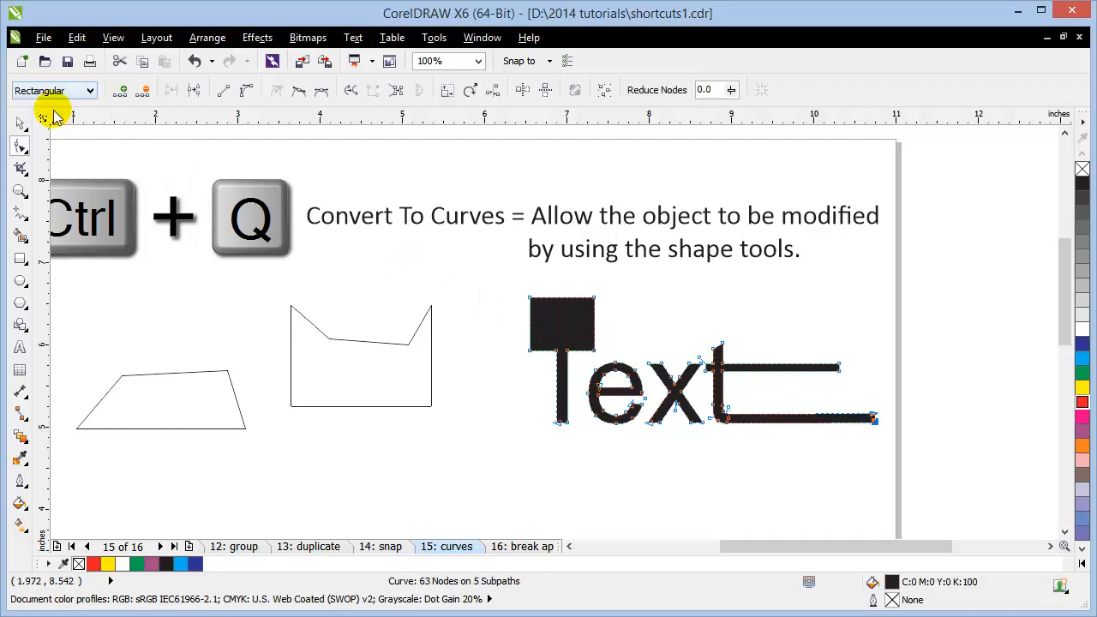
# Step: Go to the '16: break apart' page
pyautogui.click(20, 123)
pyautogui.click(553, 488)
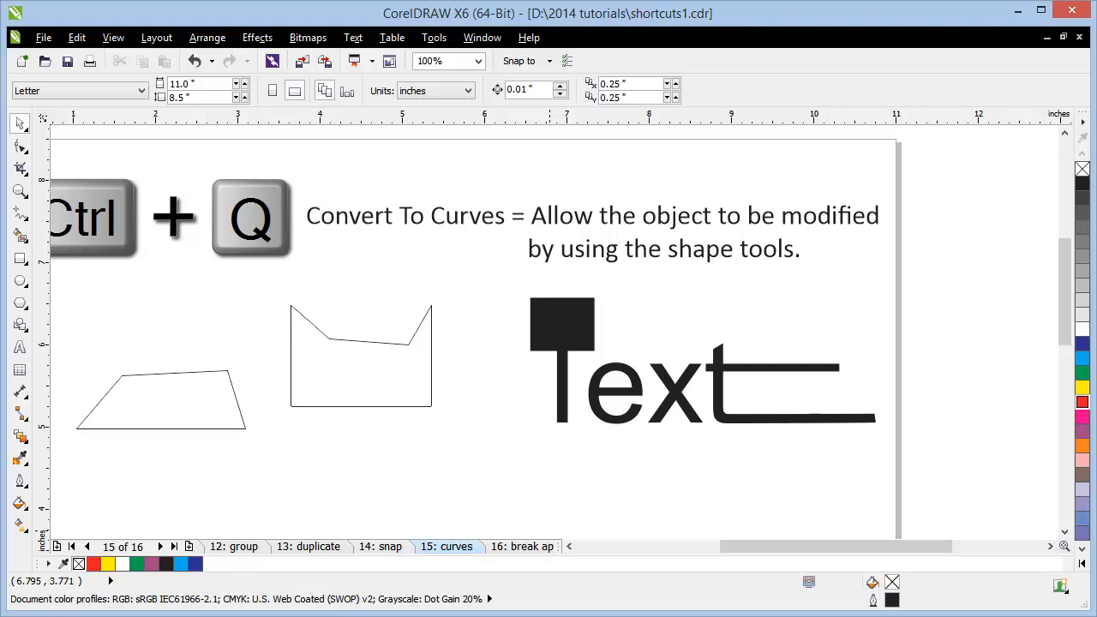
pyautogui.click(527, 547)
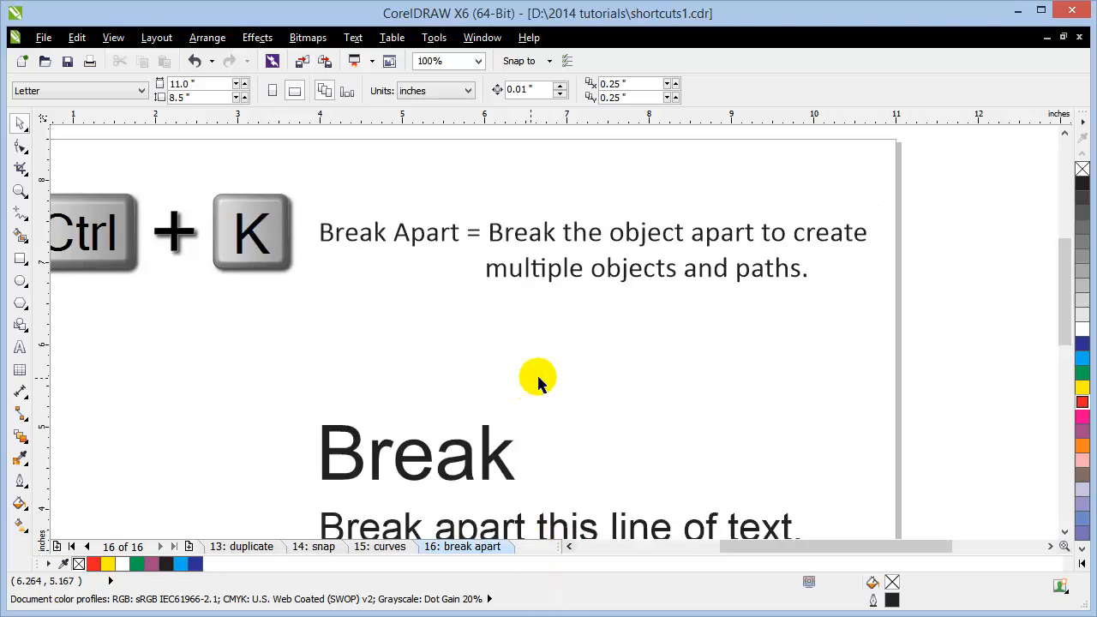
# Step: Zoom to all objects and drag the word Break up and left, nudging it into place
pyautogui.press('F4')
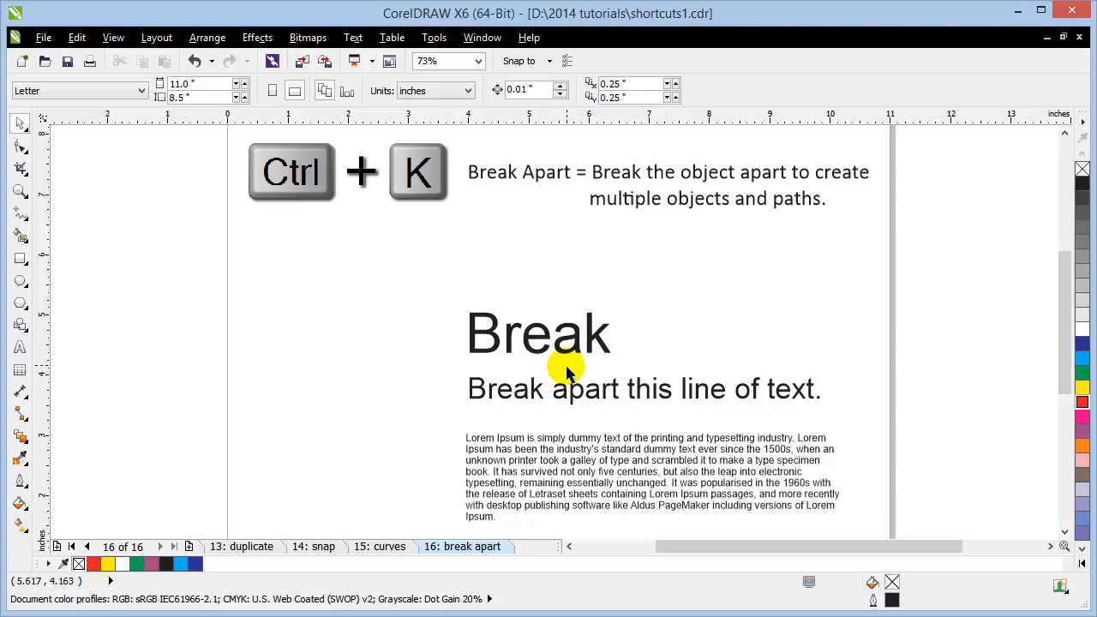
pyautogui.moveTo(540, 347); pyautogui.dragTo(403, 334)
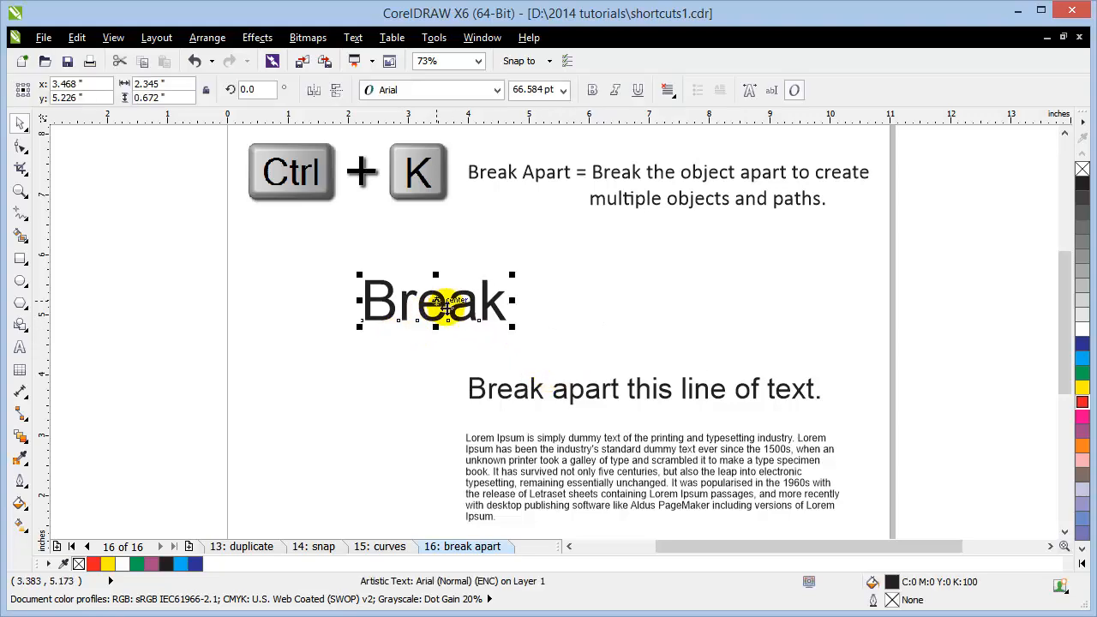
pyautogui.moveTo(419, 218); pyautogui.dragTo(455, 252)
pyautogui.scroll(1, 498, 311)
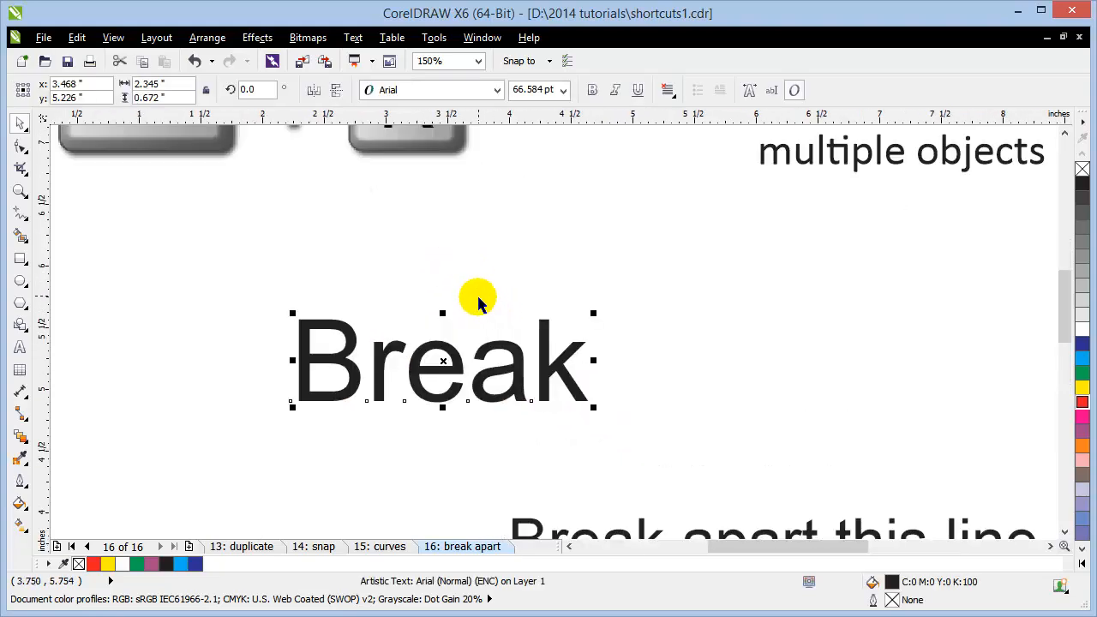
pyautogui.moveTo(485, 318); pyautogui.dragTo(565, 419)
pyautogui.moveTo(522, 458); pyautogui.dragTo(451, 377)
pyautogui.click(706, 413)
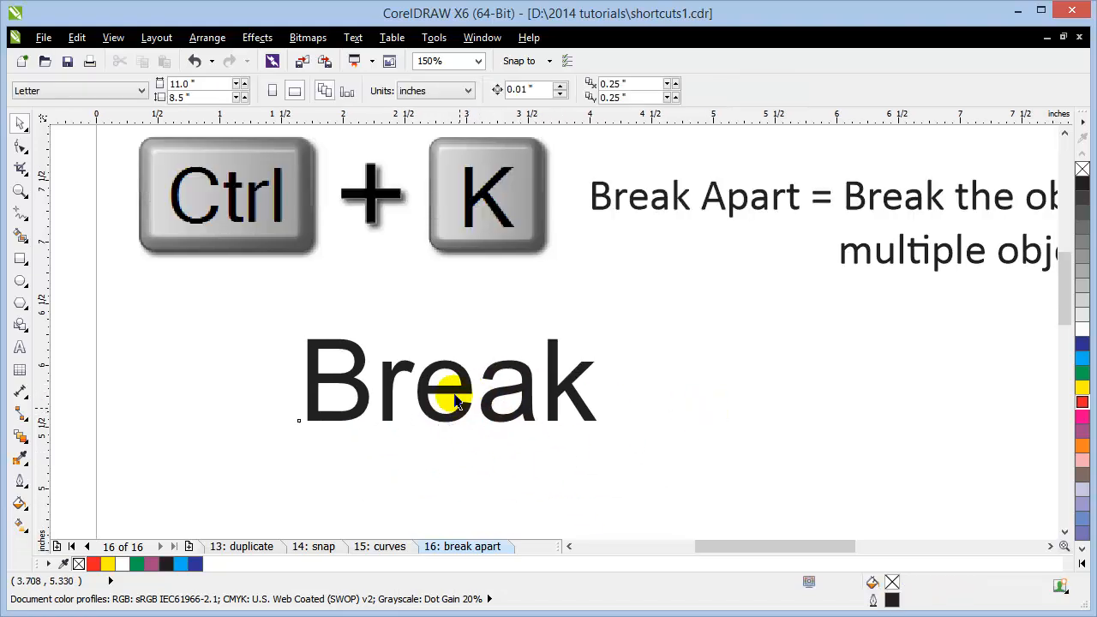
pyautogui.click(386, 378)
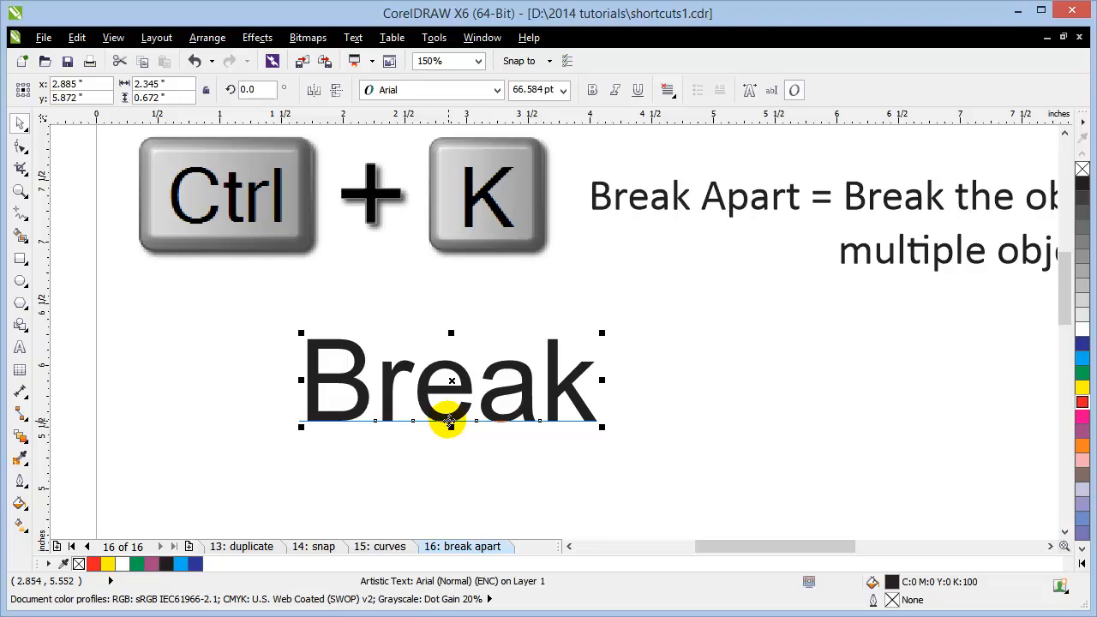
pyautogui.moveTo(449, 422); pyautogui.dragTo(424, 419)
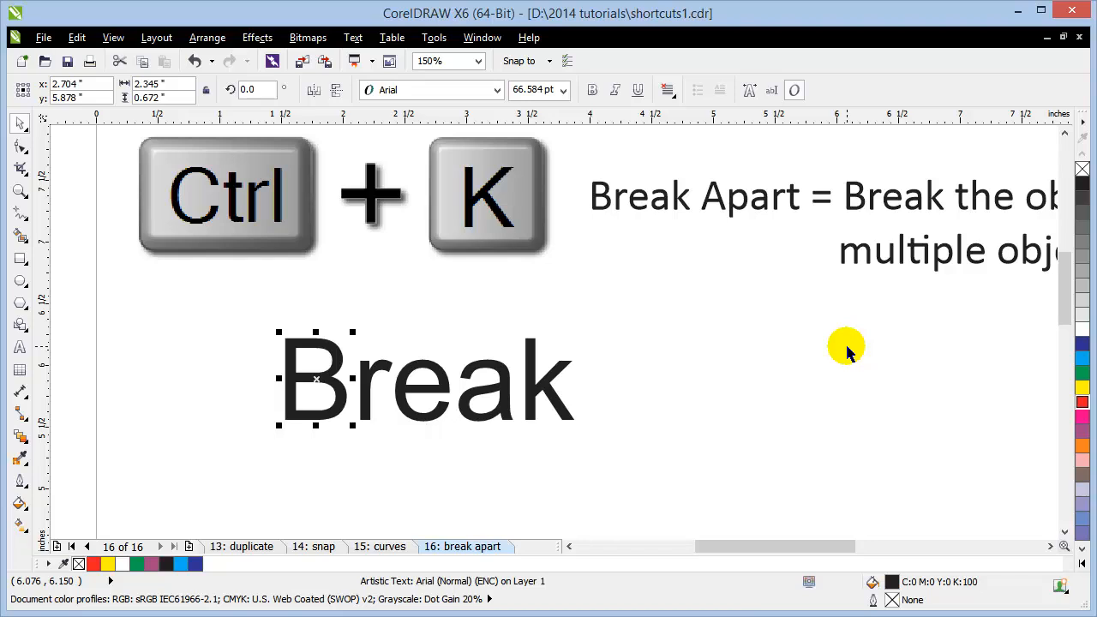
pyautogui.click(822, 358)
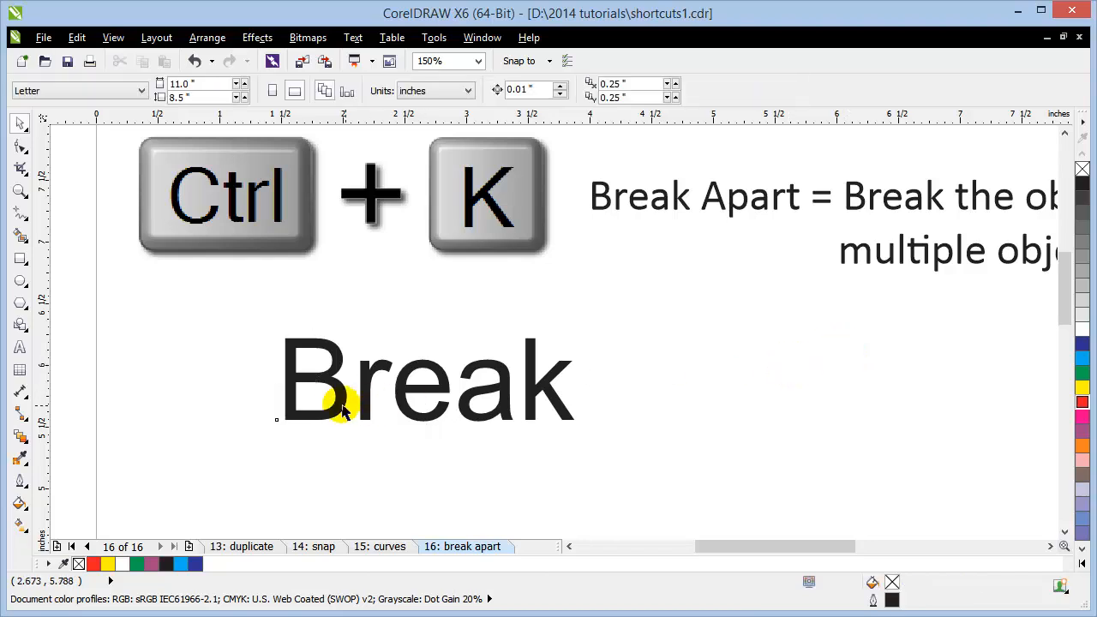
# Step: Shift the B up-left, rotate the r upward, and enlarge the e from its corner
pyautogui.moveTo(336, 385); pyautogui.dragTo(310, 335)
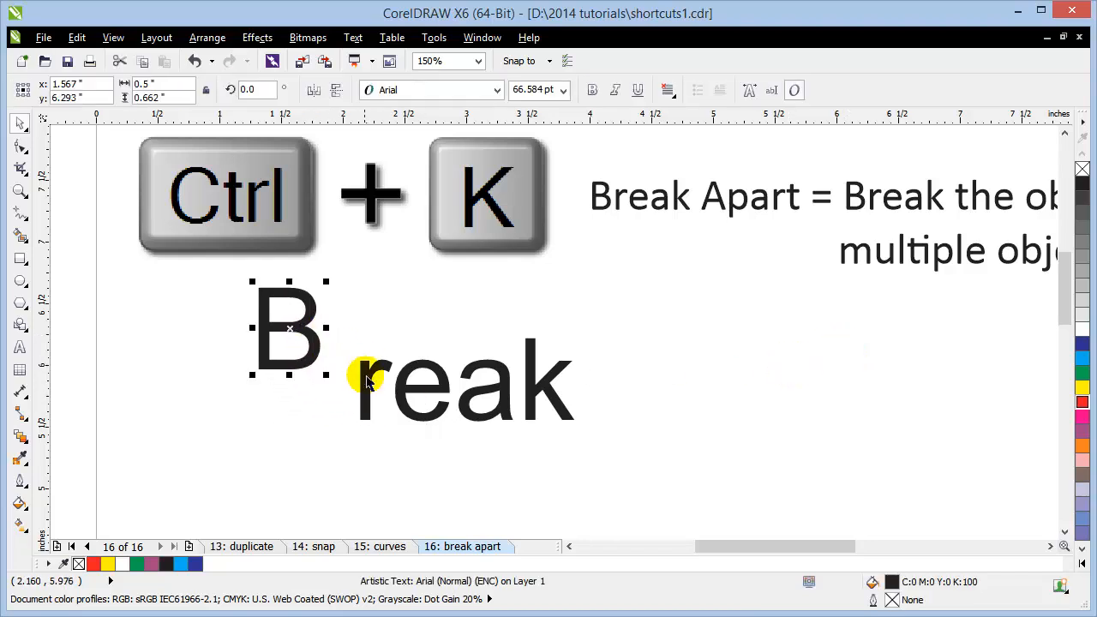
pyautogui.moveTo(369, 379); pyautogui.dragTo(443, 383)
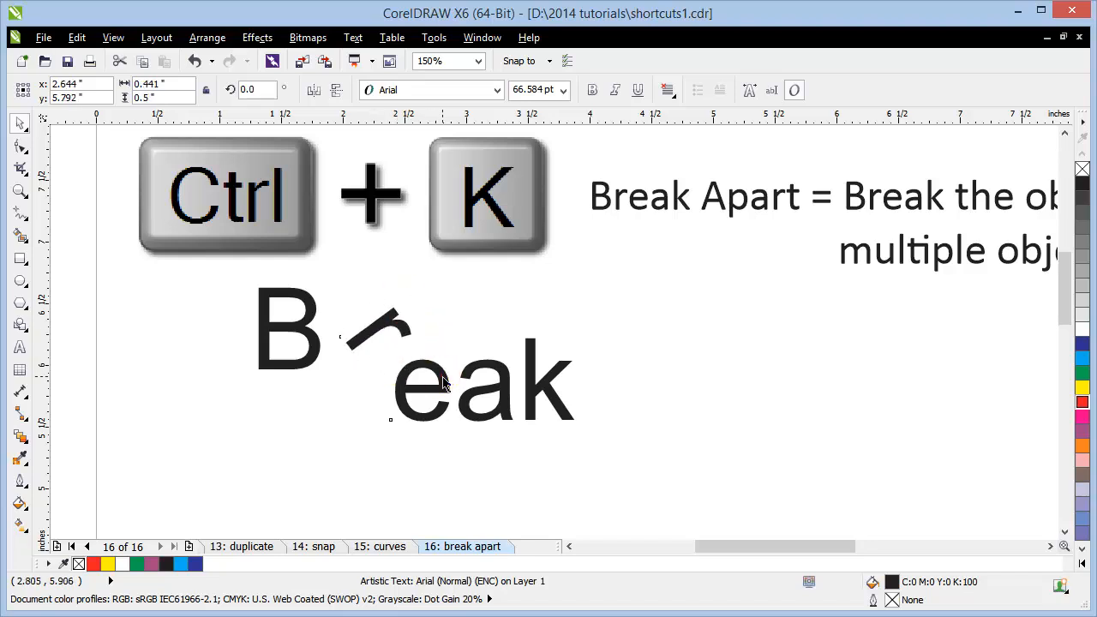
pyautogui.moveTo(351, 470)
pyautogui.mouseDown()
pyautogui.moveTo(379, 441)
pyautogui.moveTo(330, 477)
pyautogui.mouseUp()
pyautogui.click(409, 418)
pyautogui.click(688, 430)
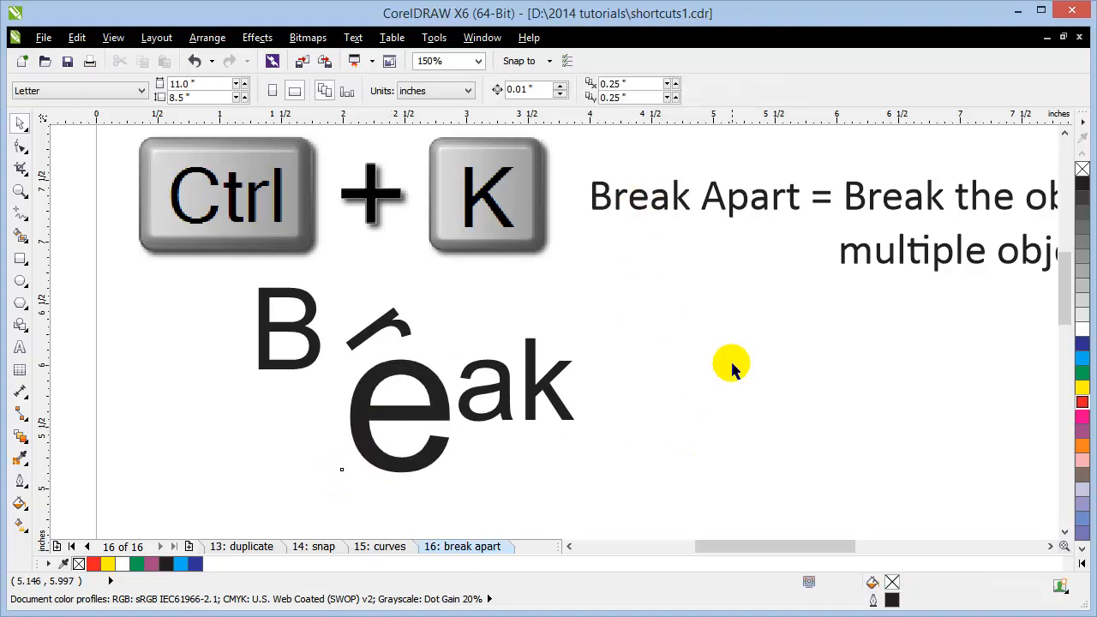
pyautogui.scroll(-1, 736, 376)
pyautogui.scroll(1, 746, 383)
pyautogui.scroll(-1, 600, 325)
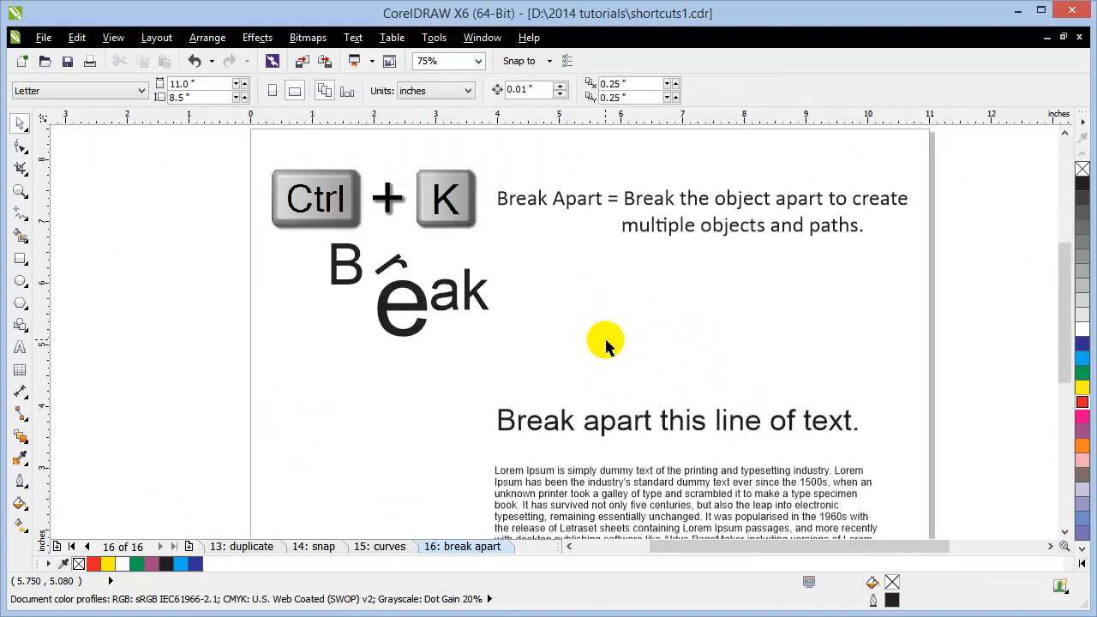
pyautogui.scroll(-3, 720, 448)
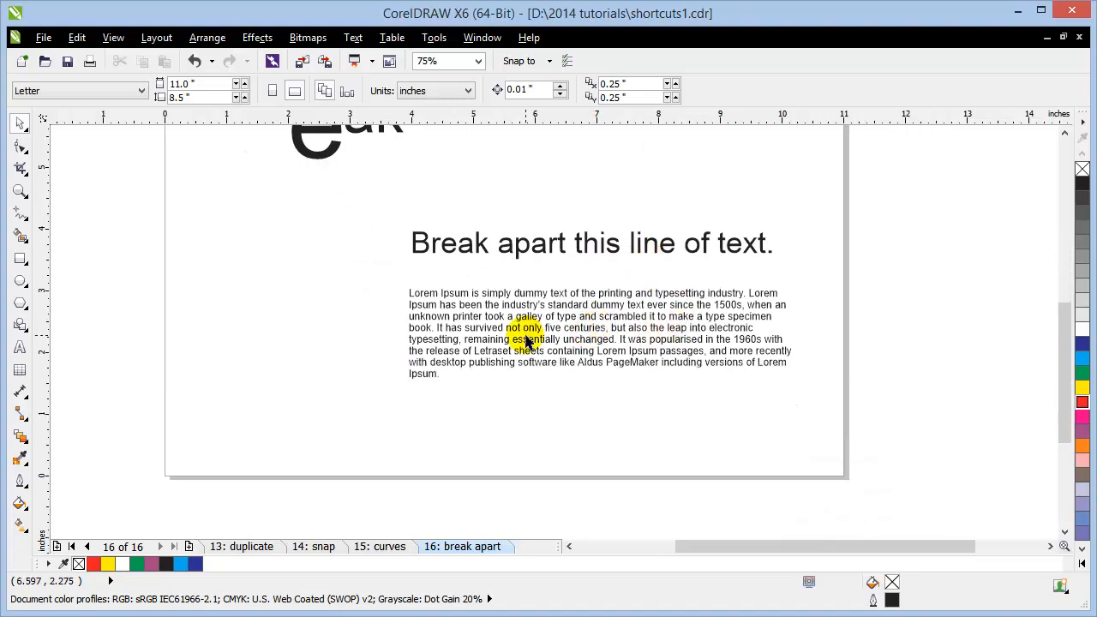
# Step: Narrow the Lorem Ipsum paragraph frame so its text rewraps
pyautogui.scroll(1, 524, 334)
pyautogui.moveTo(561, 329); pyautogui.dragTo(459, 365)
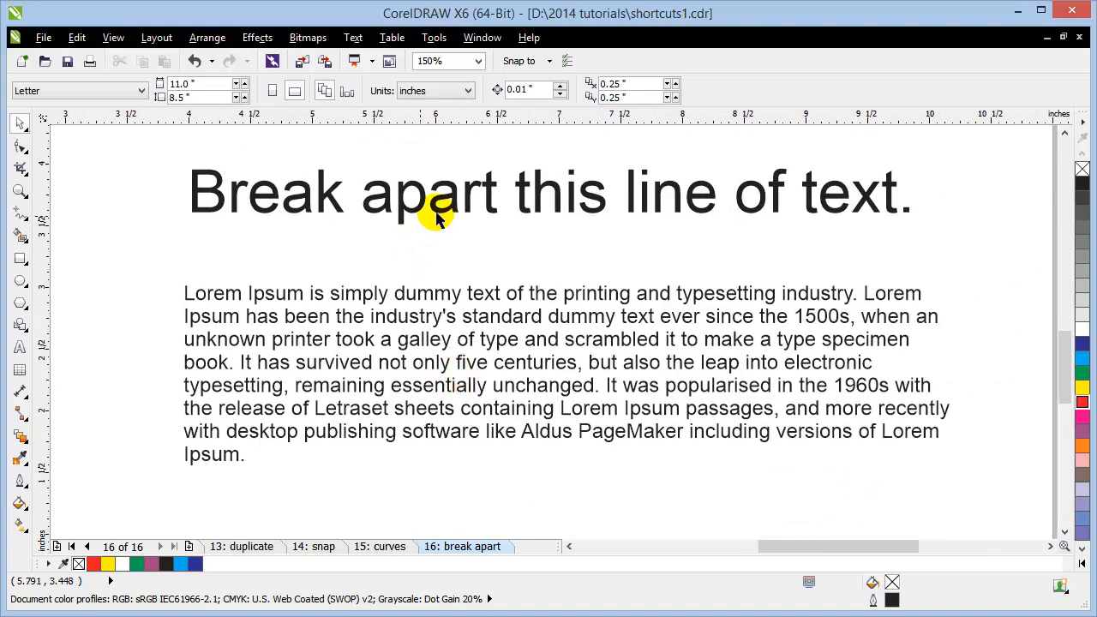
pyautogui.click(506, 320)
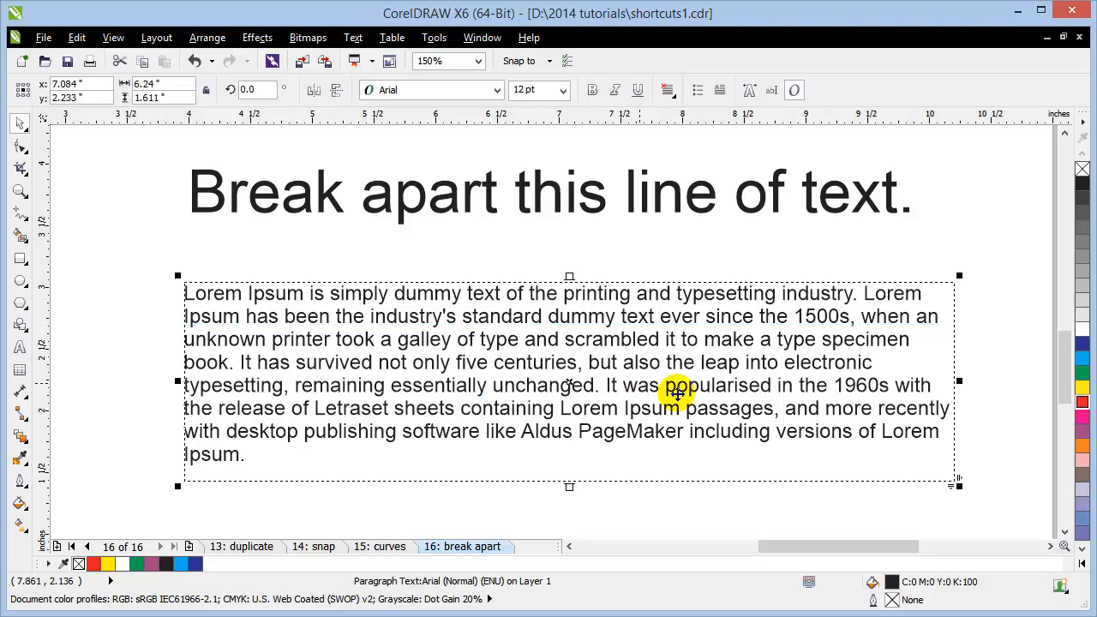
pyautogui.moveTo(959, 381); pyautogui.dragTo(871, 388)
pyautogui.click(793, 353)
pyautogui.click(940, 391)
pyautogui.click(891, 388)
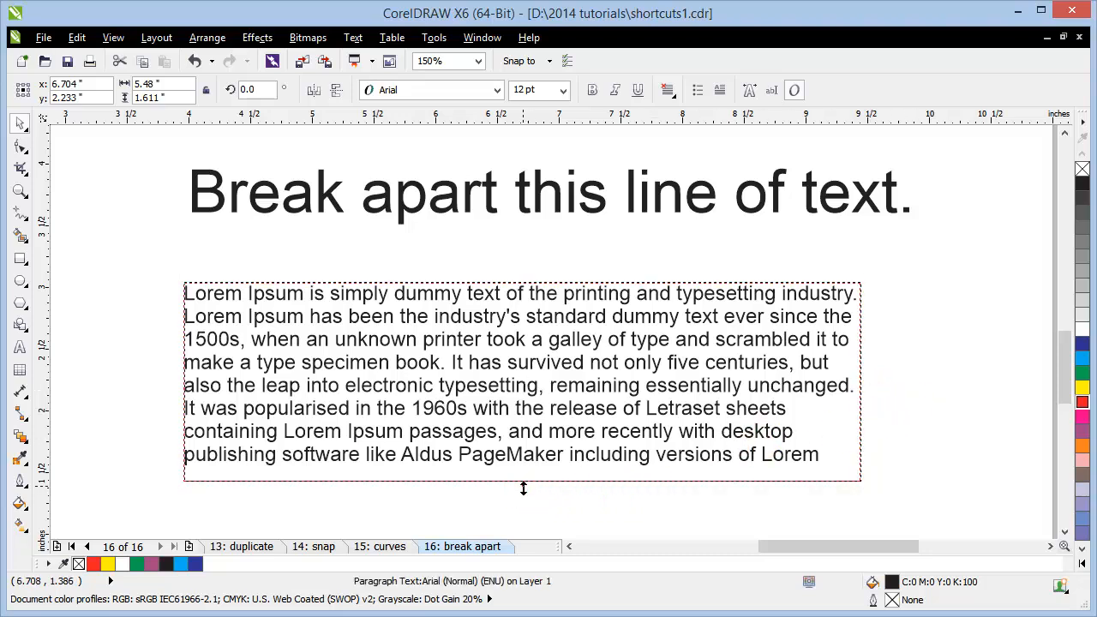
# Step: Extend the frame down so 'Ipsum.' shows and shift the paragraph slightly up-right
pyautogui.moveTo(523, 488); pyautogui.dragTo(526, 521)
pyautogui.click(948, 409)
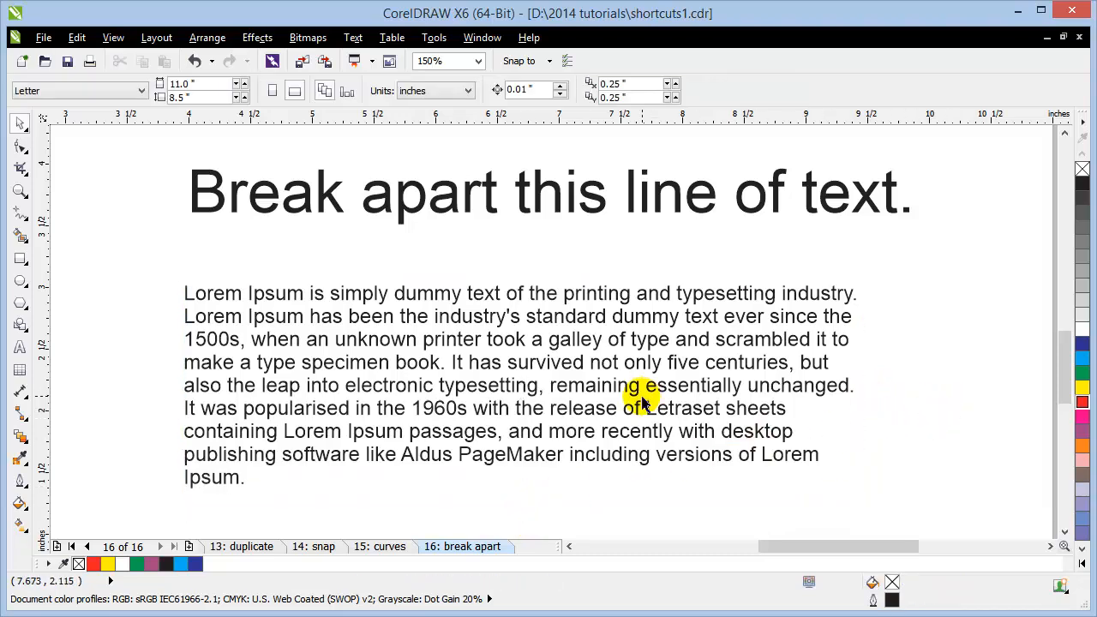
pyautogui.moveTo(643, 402); pyautogui.dragTo(647, 378)
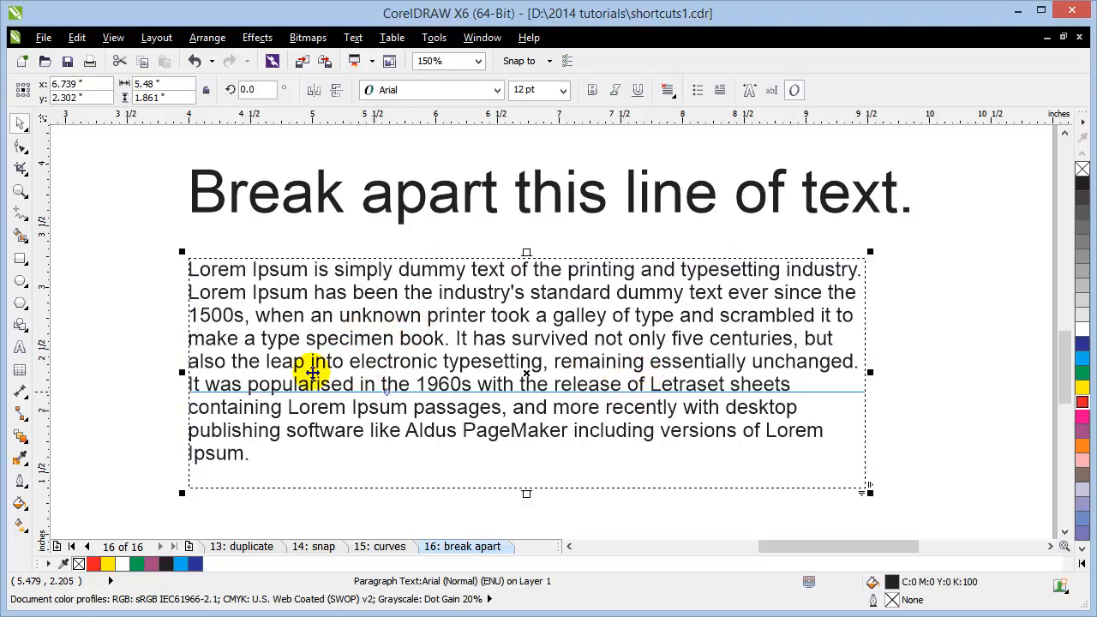
pyautogui.click(115, 338)
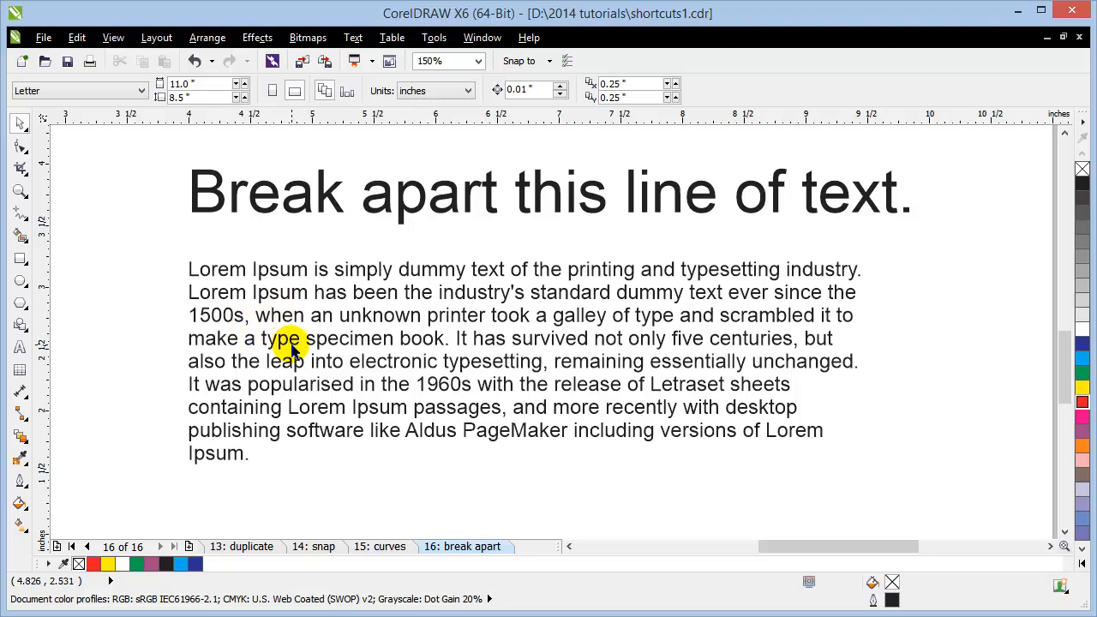
pyautogui.scroll(-1, 465, 378)
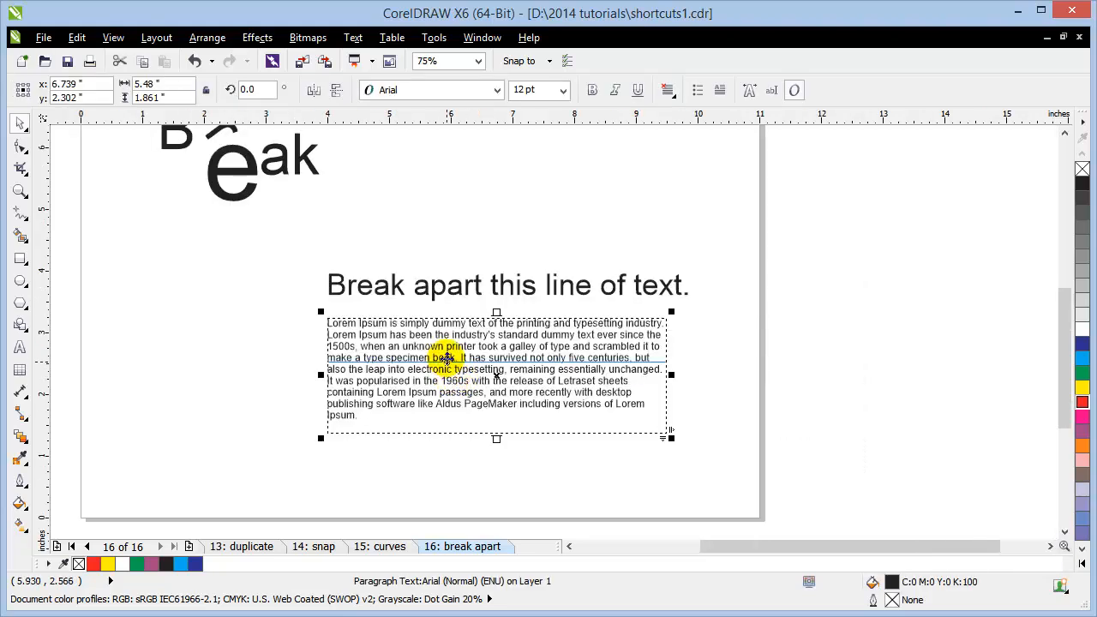
pyautogui.moveTo(447, 354); pyautogui.dragTo(502, 448)
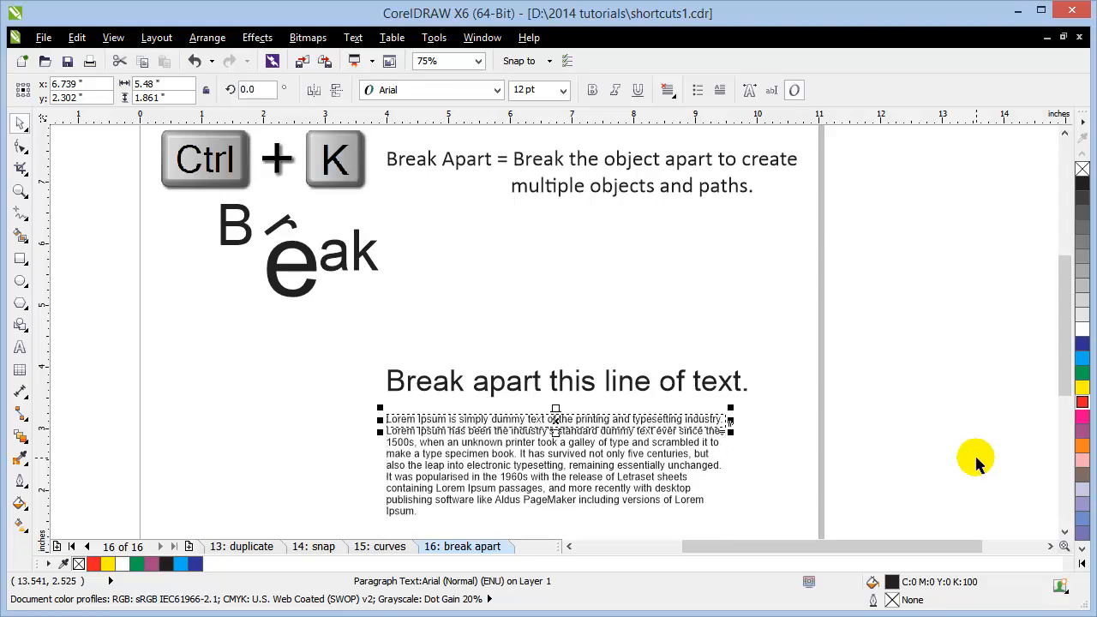
pyautogui.moveTo(746, 481); pyautogui.dragTo(699, 401)
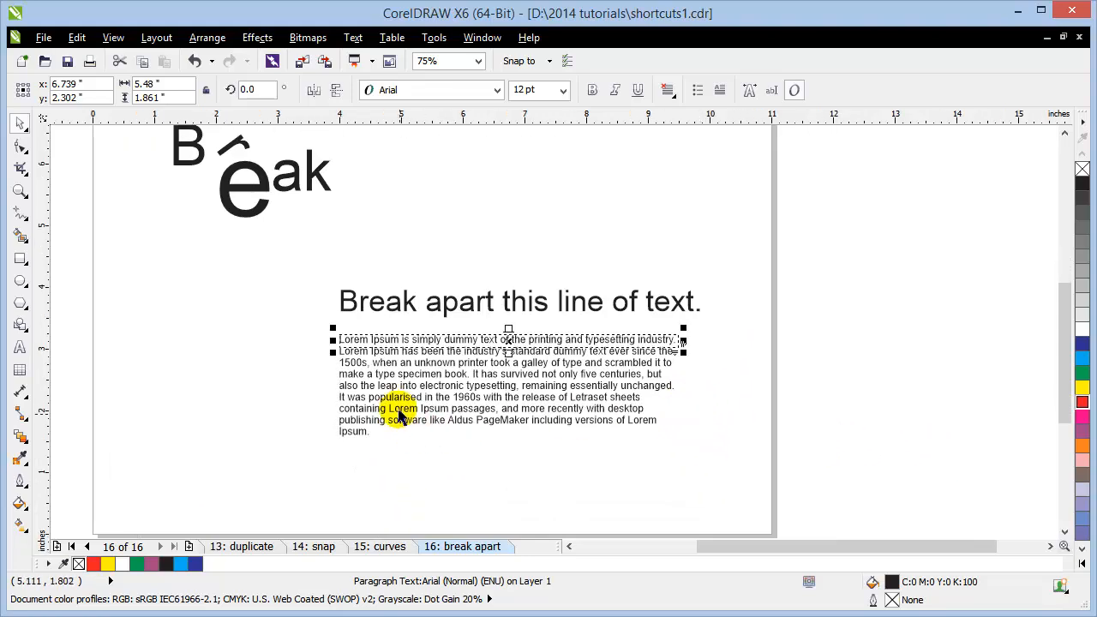
pyautogui.scroll(1, 399, 408)
pyautogui.click(353, 473)
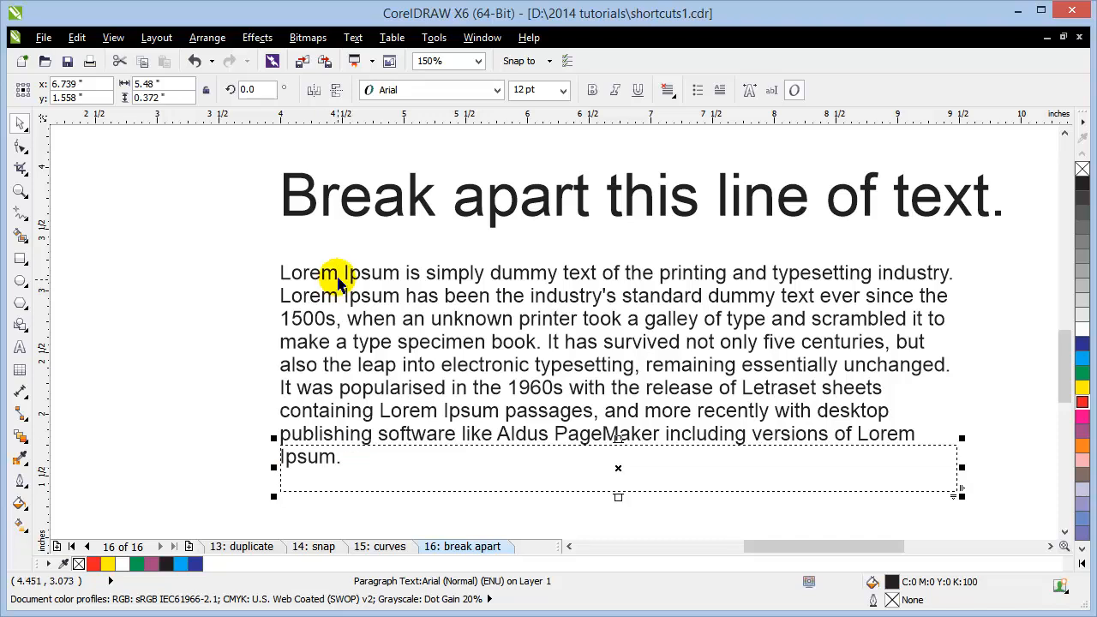
# Step: Offset the first four lines: first up, second left, the 1500s line right, 'It was popularised' left
pyautogui.moveTo(338, 280); pyautogui.dragTo(337, 240)
pyautogui.moveTo(345, 298); pyautogui.dragTo(499, 316)
pyautogui.moveTo(450, 343); pyautogui.dragTo(523, 370)
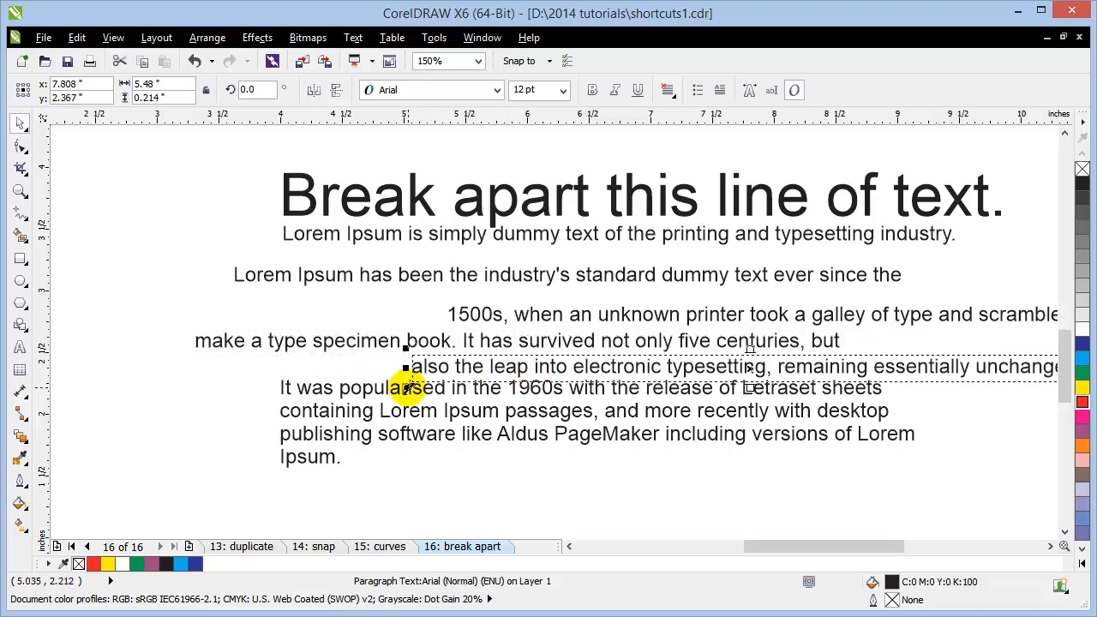
pyautogui.moveTo(410, 388); pyautogui.dragTo(280, 439)
pyautogui.click(410, 502)
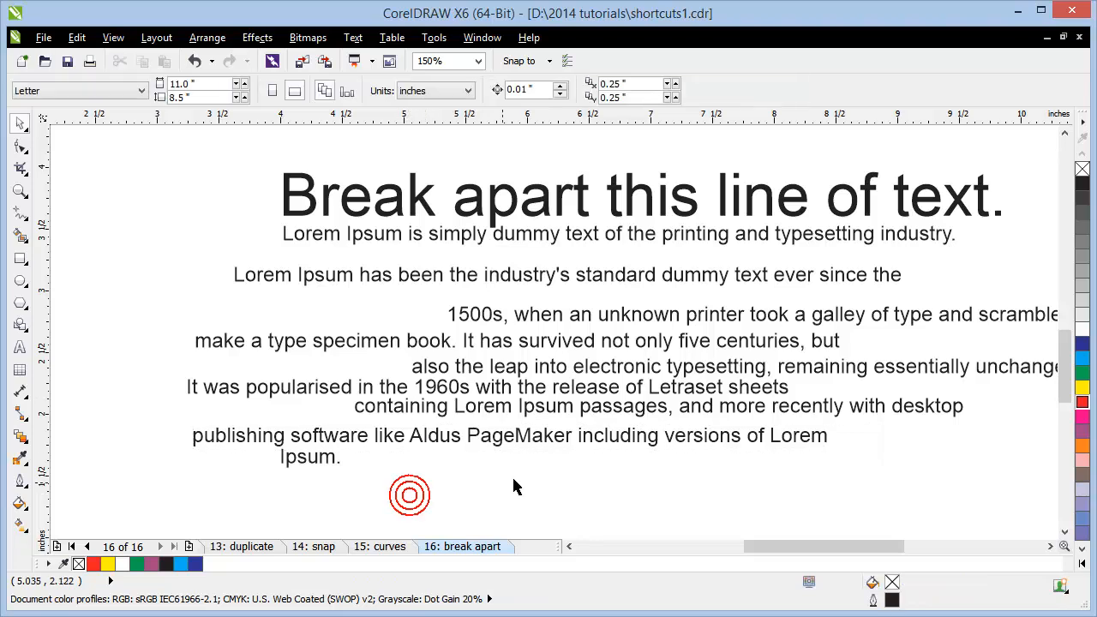
pyautogui.scroll(-2, 456, 445)
# Step: Move and tilt the 'Lorem Ipsum has been' line, then rotate the 'also the leap' line clockwise
pyautogui.moveTo(467, 370); pyautogui.dragTo(409, 369)
pyautogui.moveTo(291, 383); pyautogui.dragTo(303, 391)
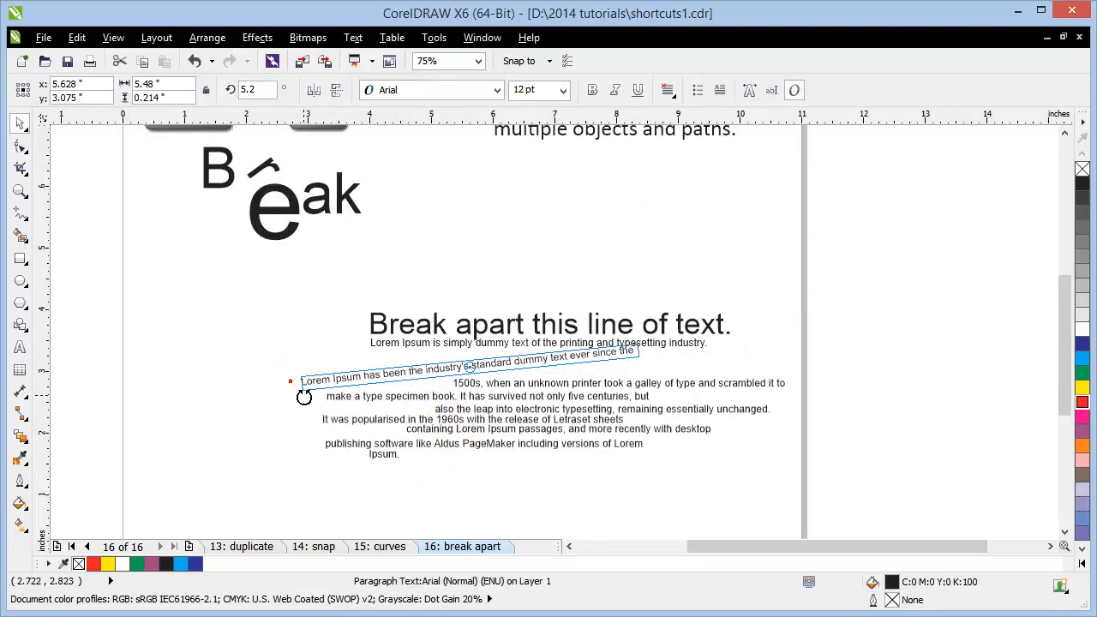
pyautogui.click(262, 280)
pyautogui.click(502, 409)
pyautogui.moveTo(576, 409); pyautogui.dragTo(575, 406)
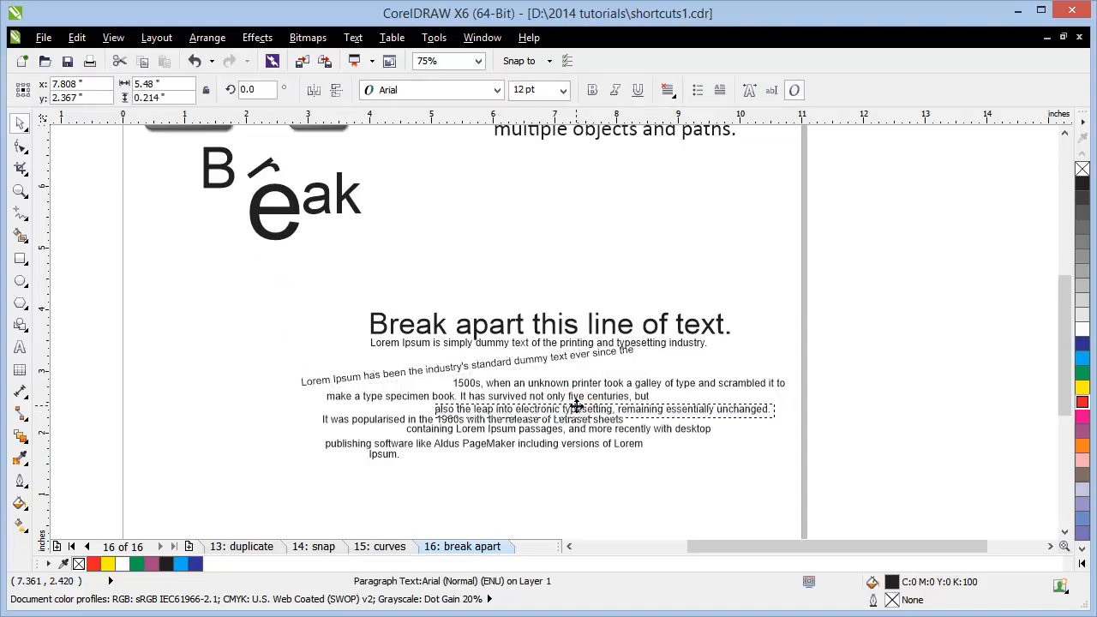
pyautogui.moveTo(781, 422); pyautogui.dragTo(766, 452)
pyautogui.click(869, 415)
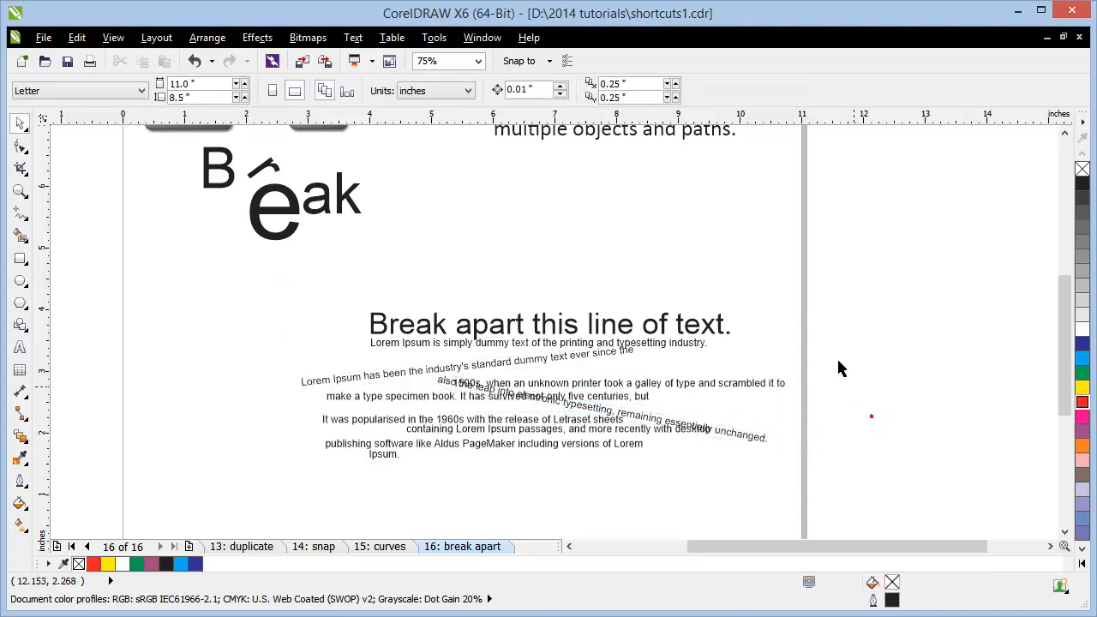
pyautogui.moveTo(844, 306); pyautogui.dragTo(914, 426)
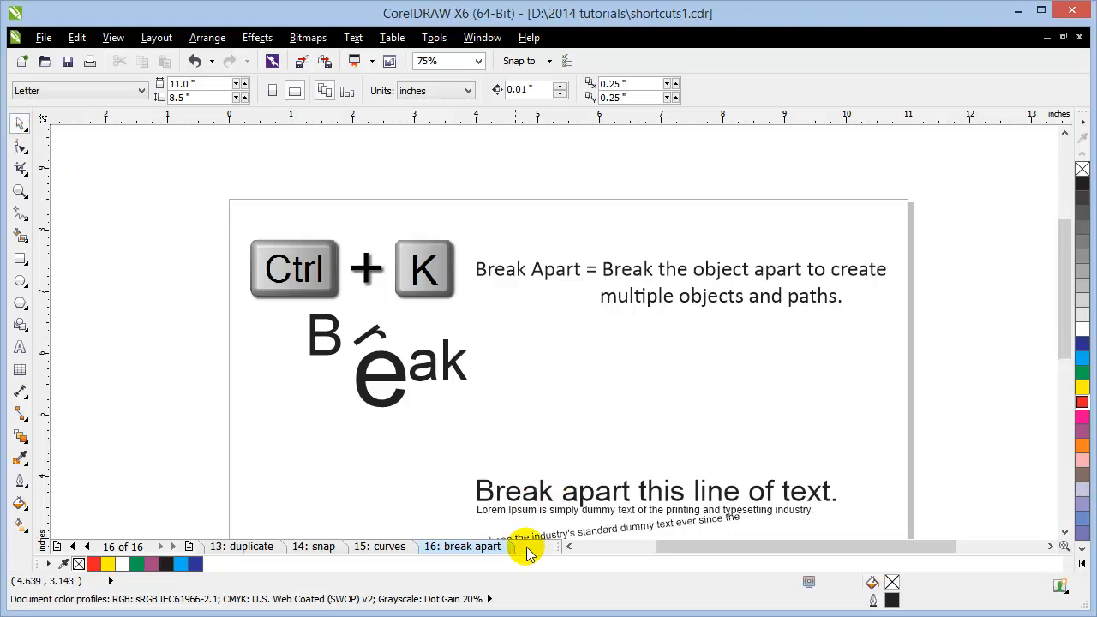
# Step: Move the 'Break apart this line of text.' heading up-left and the first Lorem Ipsum line left
pyautogui.press('F4')
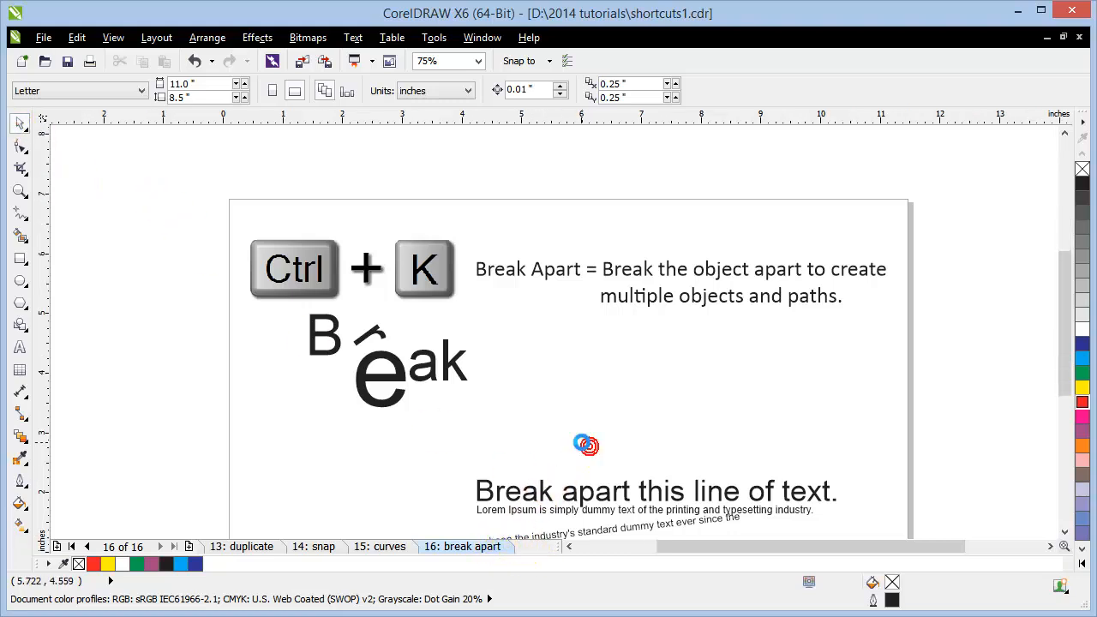
pyautogui.click(577, 380)
pyautogui.moveTo(586, 397); pyautogui.dragTo(573, 376)
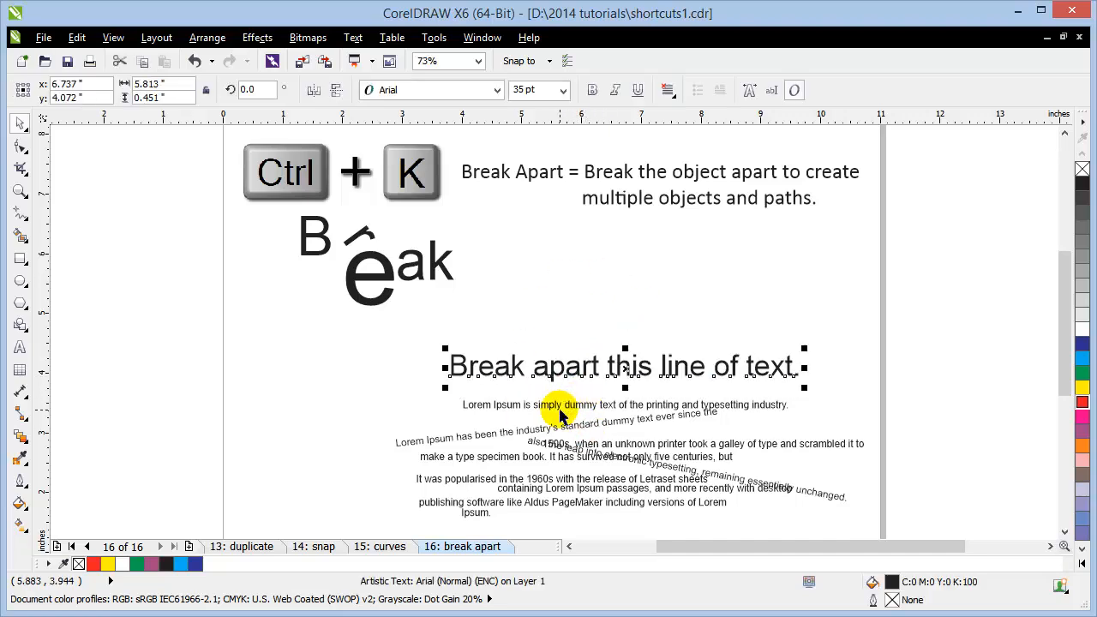
pyautogui.moveTo(555, 417); pyautogui.dragTo(489, 412)
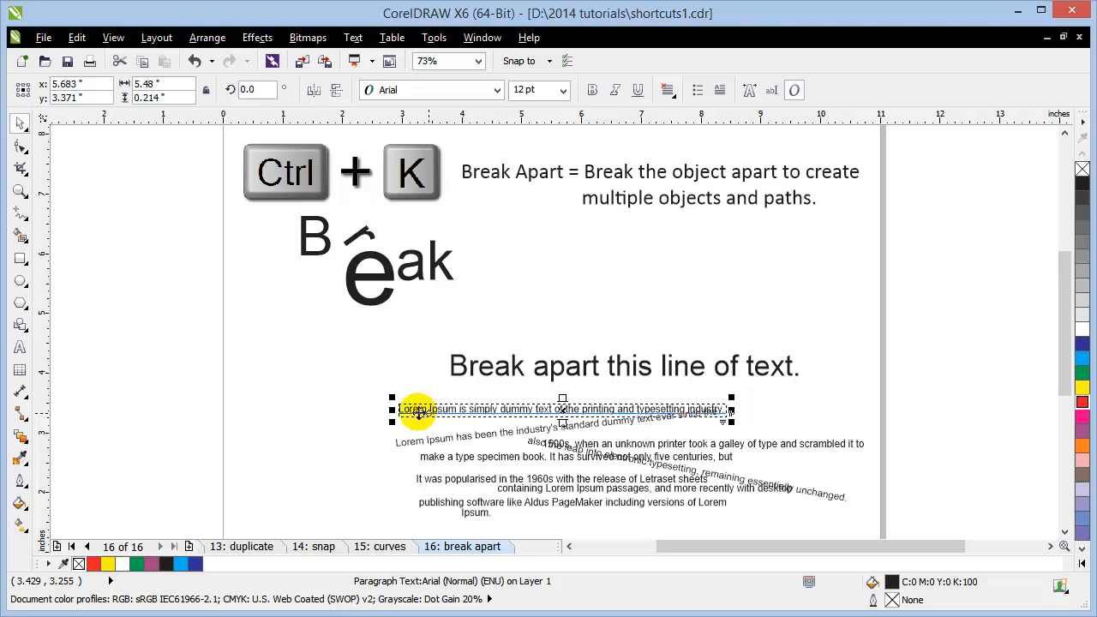
pyautogui.scroll(2, 477, 418)
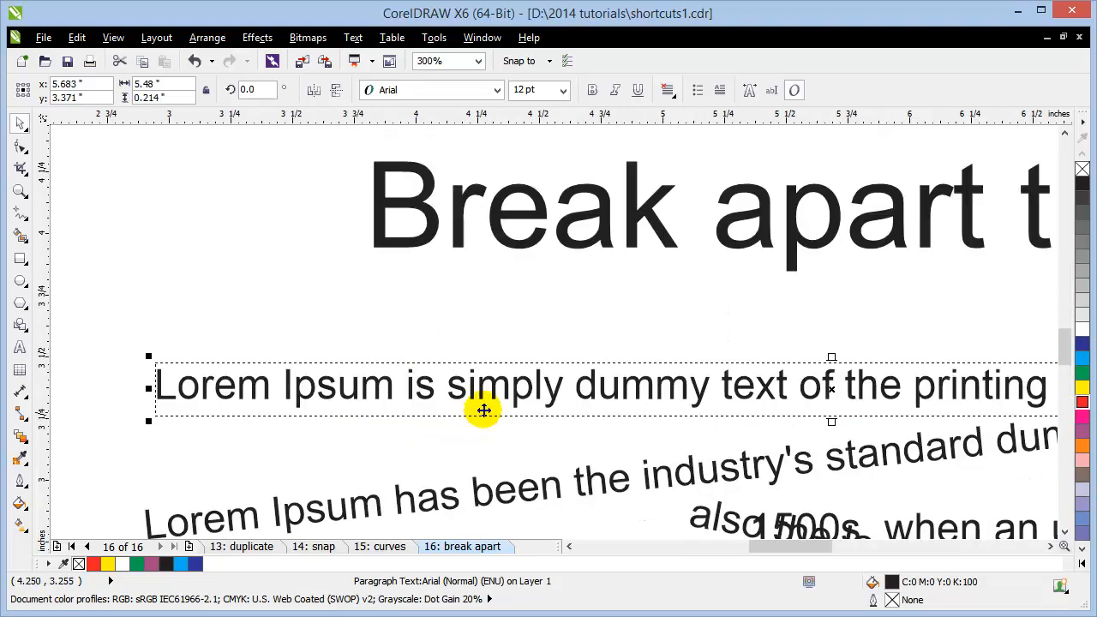
pyautogui.scroll(-2, 484, 400)
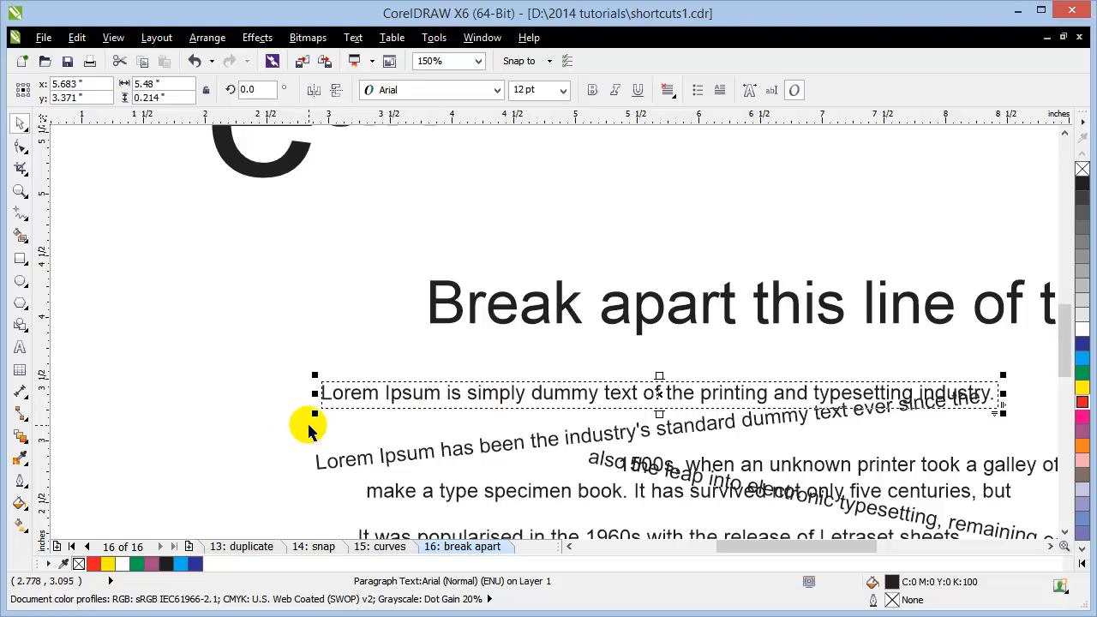
pyautogui.scroll(-1, 306, 421)
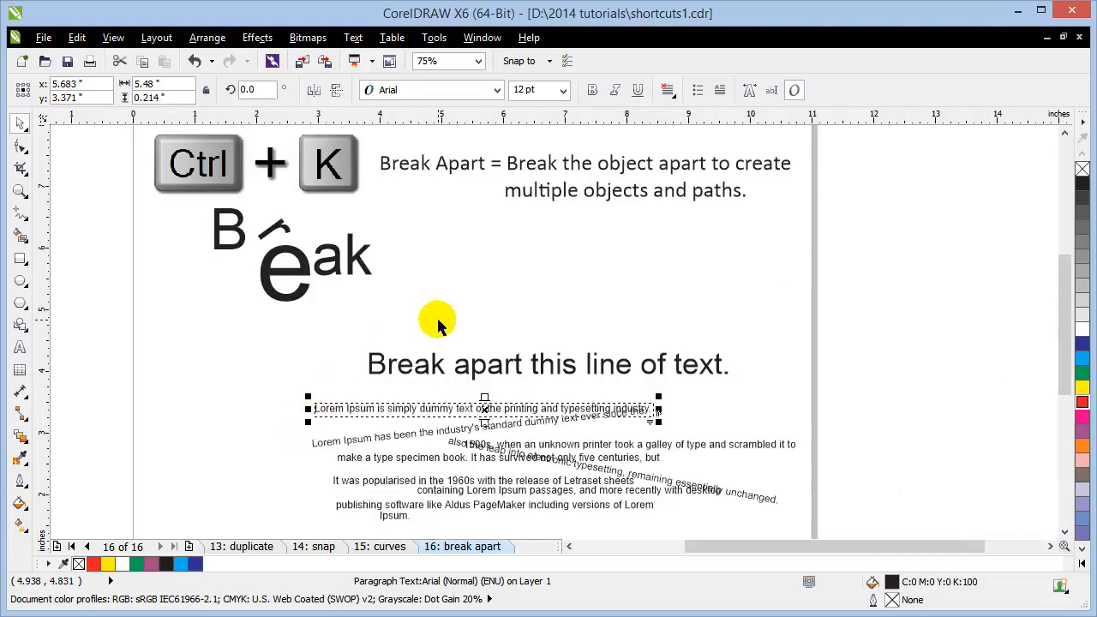